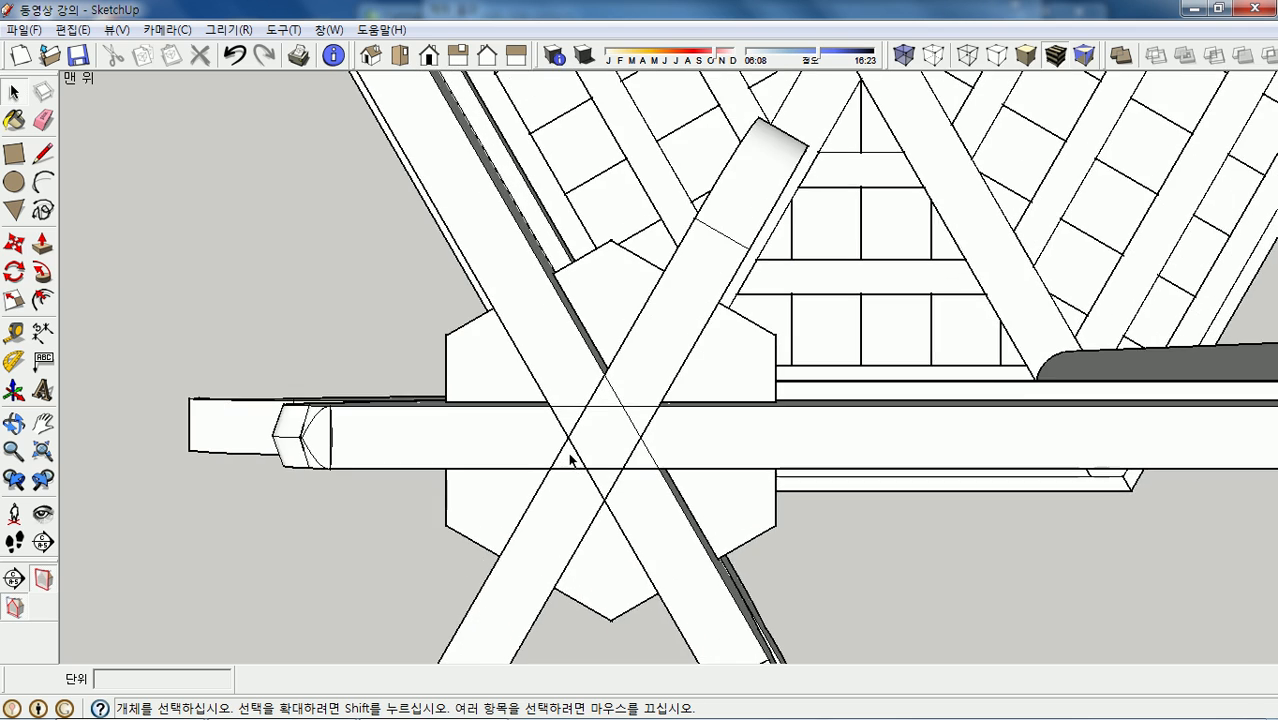
- Orbit the frame and open the long horizontal beam group for editing on its own
{"action": "middle_click_drag", "start_coordinate": [264, 397], "coordinate": [518, 410]}
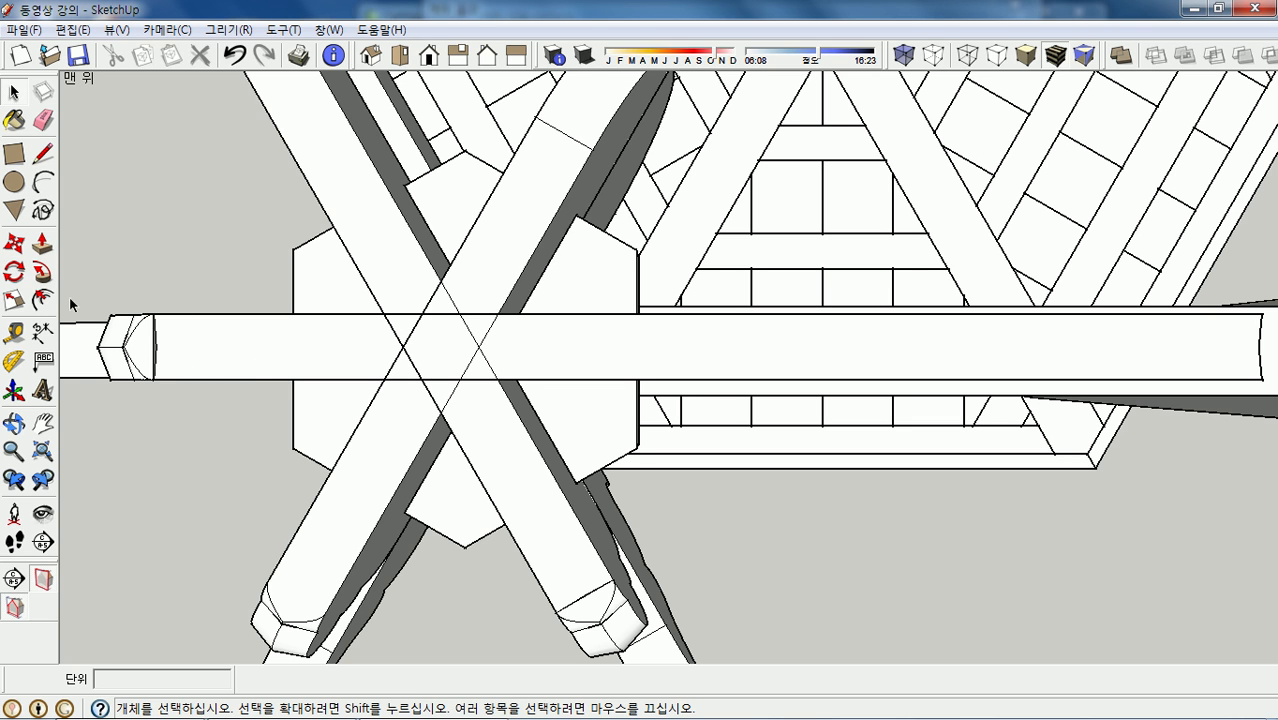
{"action": "double_click", "coordinate": [256, 353]}
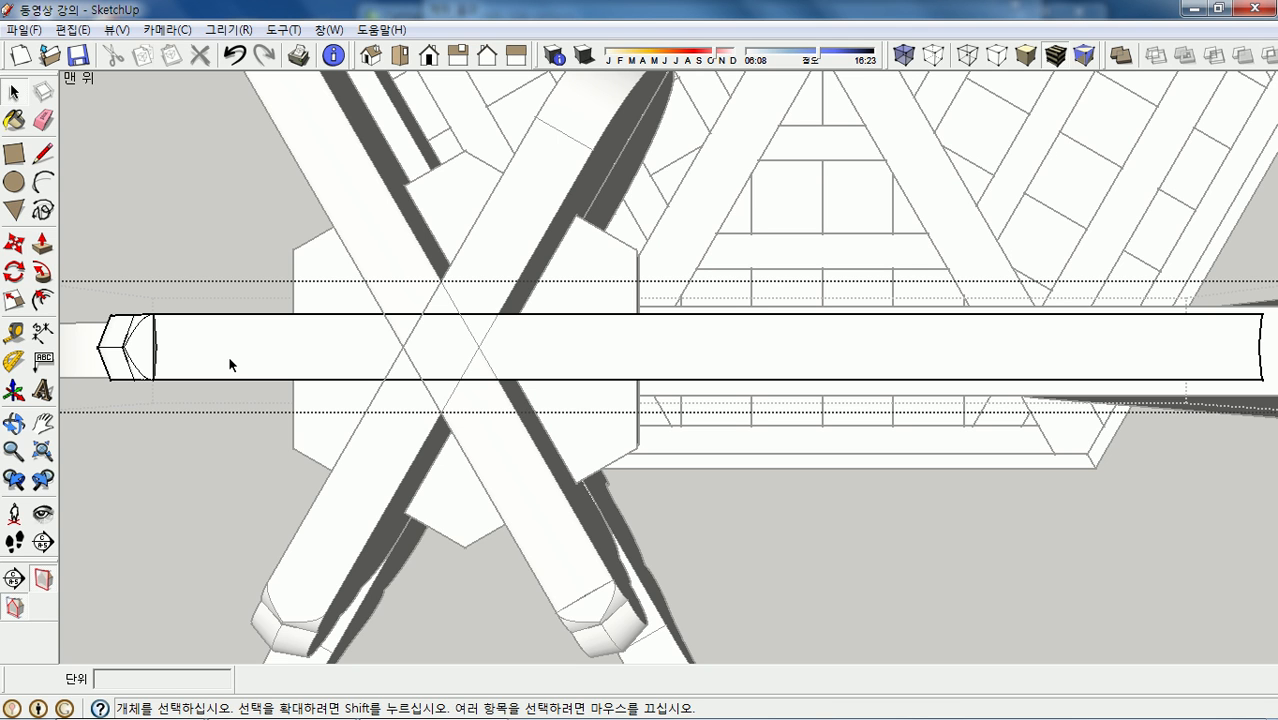
{"action": "key", "text": "r"}
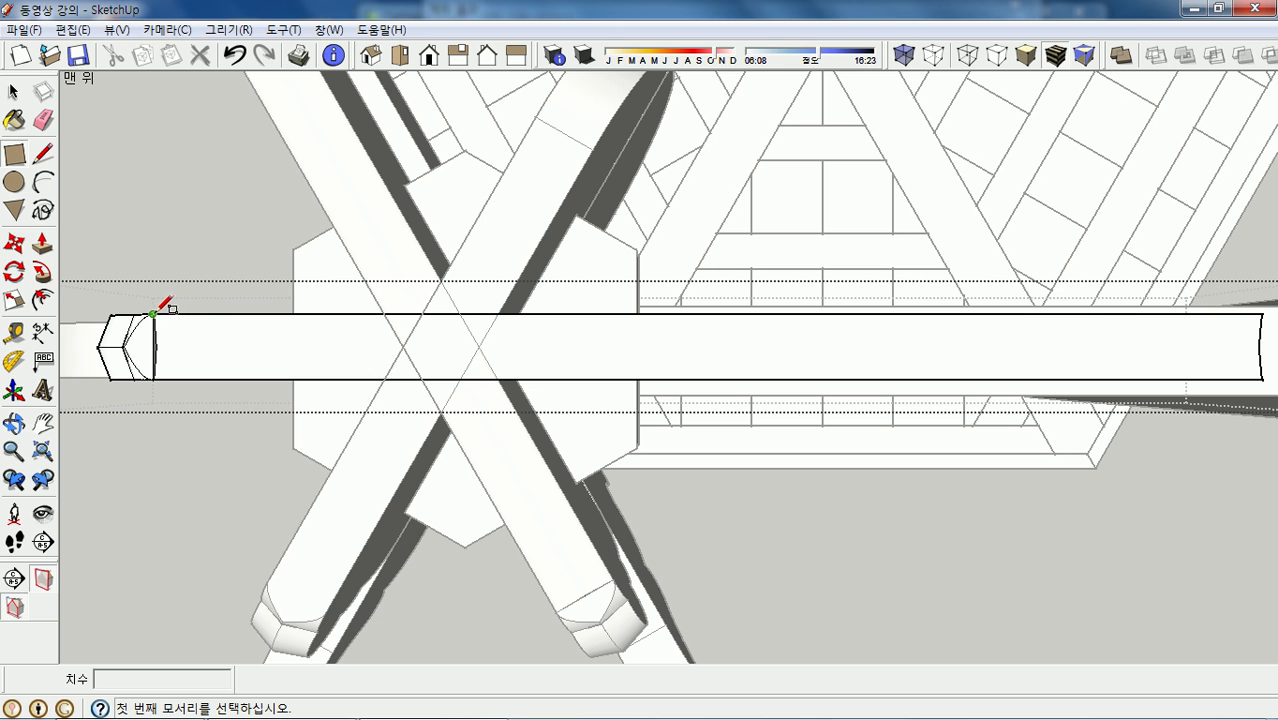
- Draw a 405 mm × 24 mm rectangle on the beam's top face from its left corner
{"action": "scroll", "coordinate": [152, 315], "scroll_direction": "up", "scroll_amount": 4}
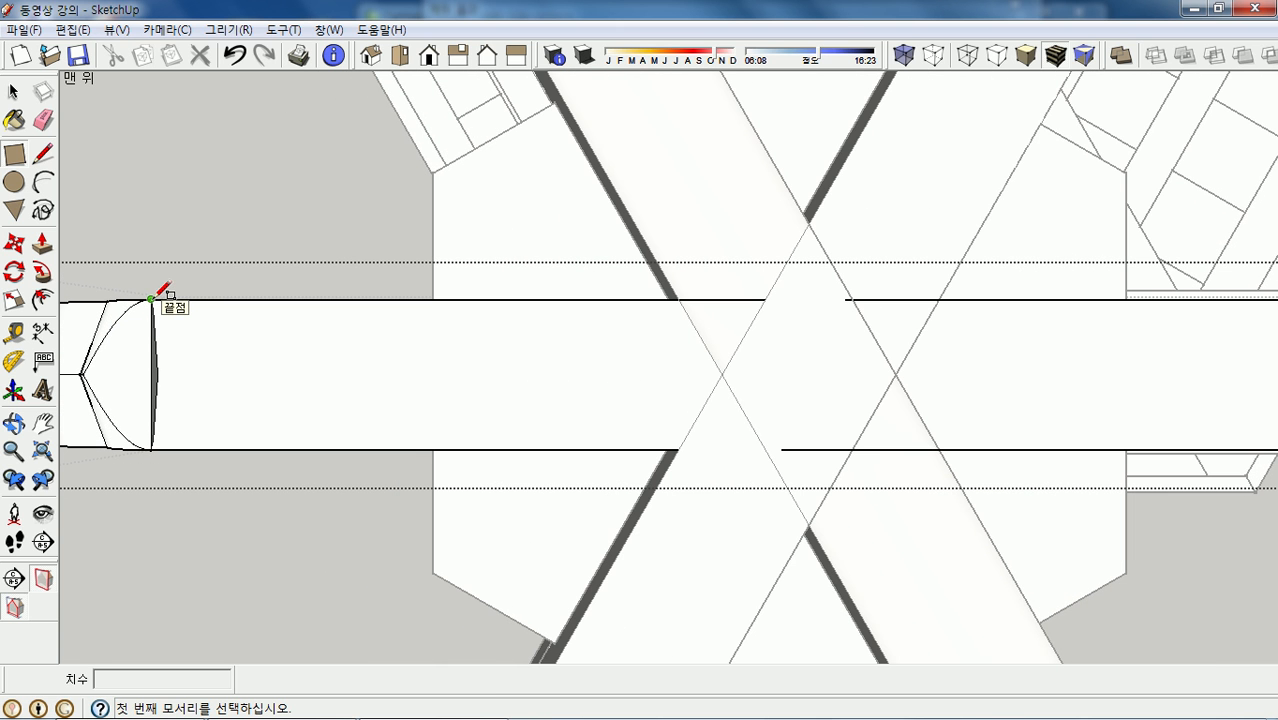
{"action": "left_click", "coordinate": [151, 299]}
{"action": "scroll", "coordinate": [131, 314], "scroll_direction": "down", "scroll_amount": 2}
{"action": "scroll", "coordinate": [131, 314], "scroll_direction": "down", "scroll_amount": 3}
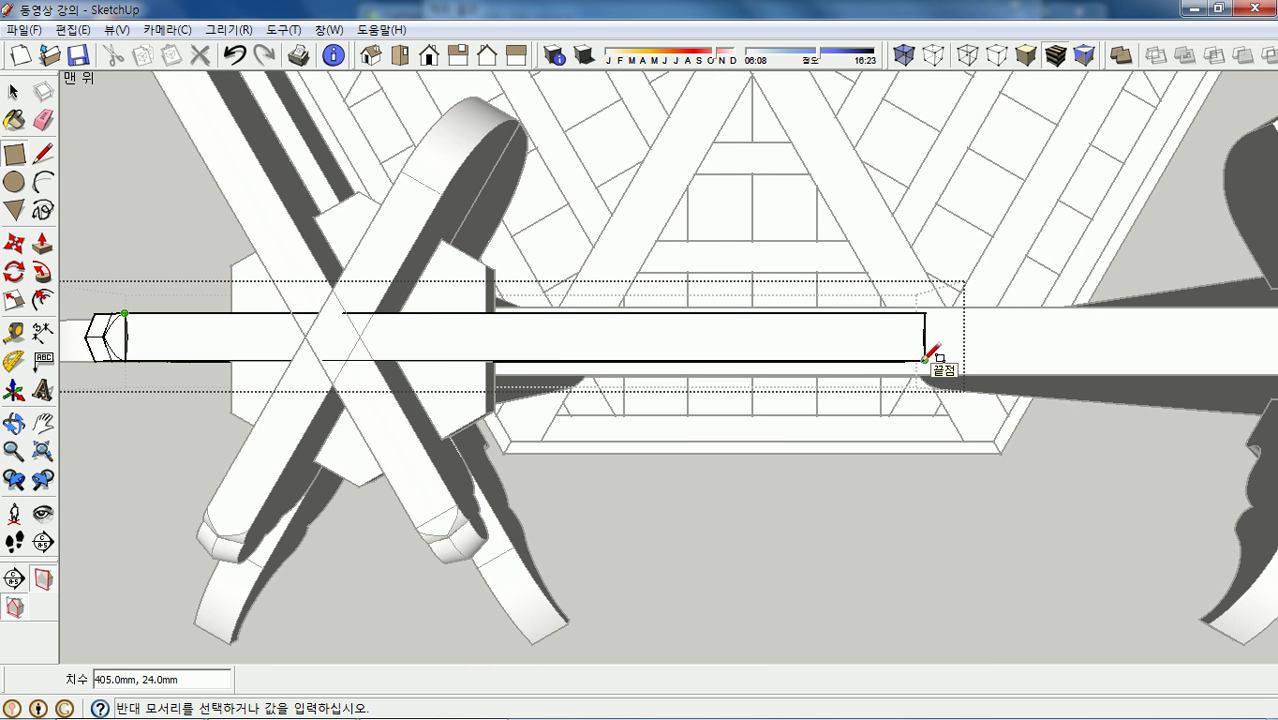
{"action": "left_click", "coordinate": [925, 359]}
{"action": "scroll", "coordinate": [945, 345], "scroll_direction": "down", "scroll_amount": 3}
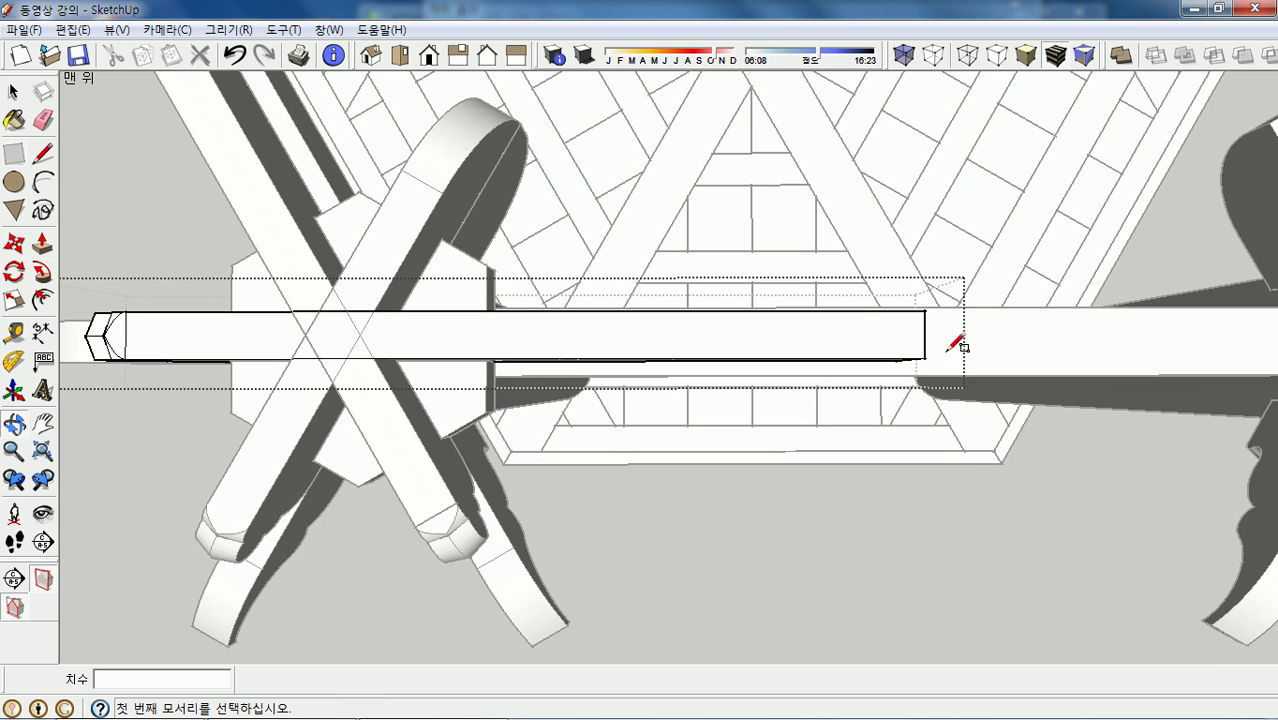
{"action": "scroll", "coordinate": [365, 265], "scroll_direction": "up", "scroll_amount": 3}
{"action": "scroll", "coordinate": [378, 262], "scroll_direction": "up", "scroll_amount": 1}
{"action": "middle_click_drag", "start_coordinate": [419, 337], "coordinate": [383, 307]}
{"action": "scroll", "coordinate": [410, 330], "scroll_direction": "up", "scroll_amount": 6}
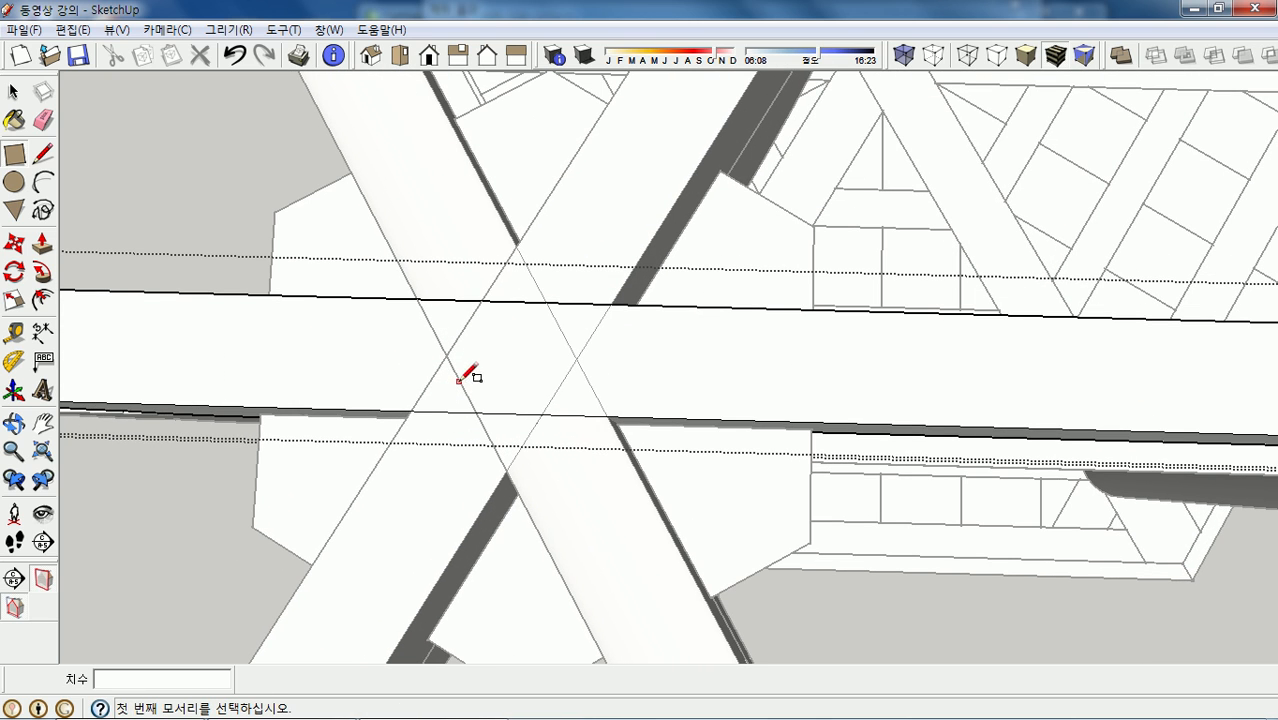
- Draw two diagonal lines across the beam's top along the crossing beams' edges, outlining a diamond
{"action": "key", "text": "l"}
{"action": "mouse_move", "coordinate": [502, 402]}
{"action": "middle_mouse_down"}
{"action": "mouse_move", "coordinate": [491, 434]}
{"action": "mouse_move", "coordinate": [488, 385]}
{"action": "middle_mouse_up"}
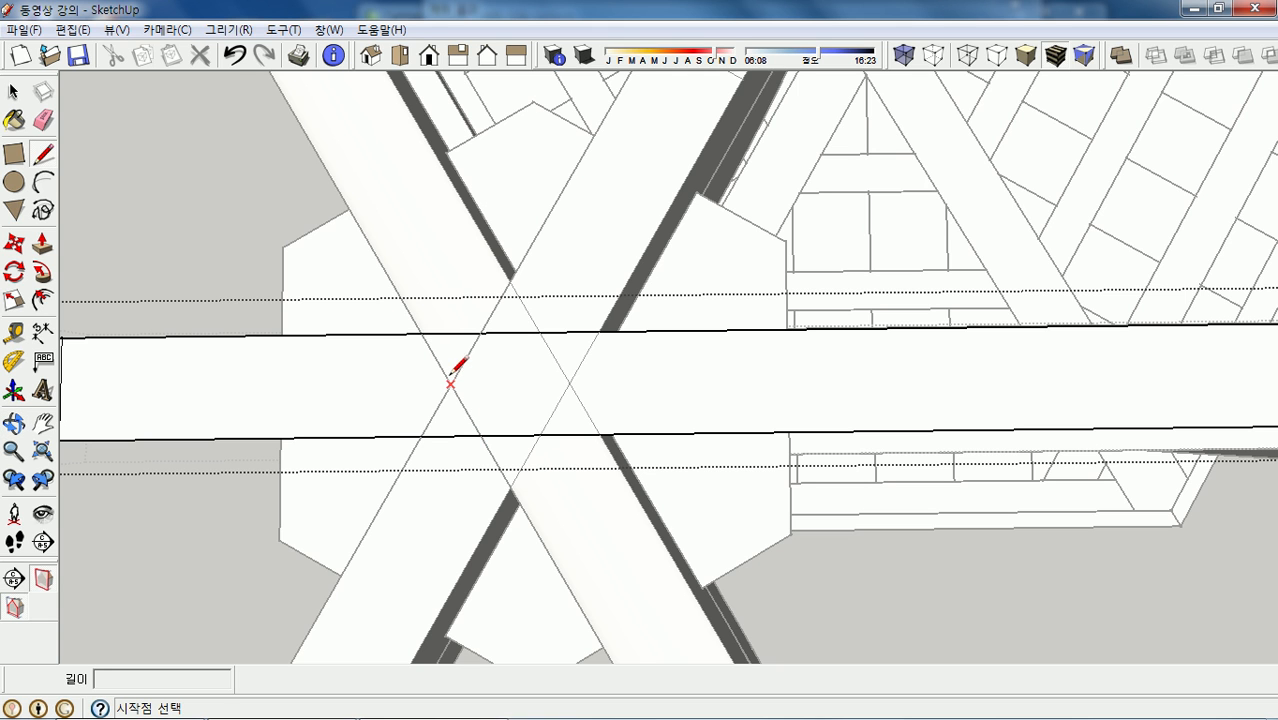
{"action": "left_click", "coordinate": [421, 333]}
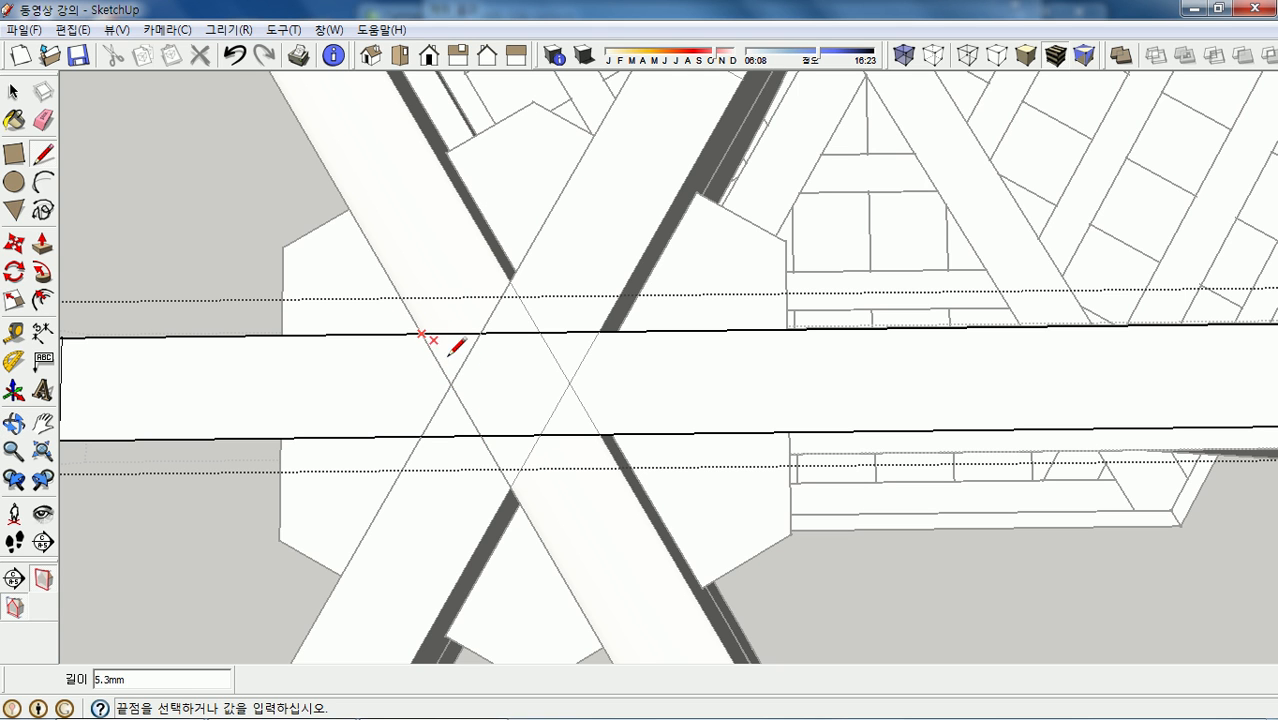
{"action": "left_click", "coordinate": [481, 436]}
{"action": "left_click", "coordinate": [540, 331]}
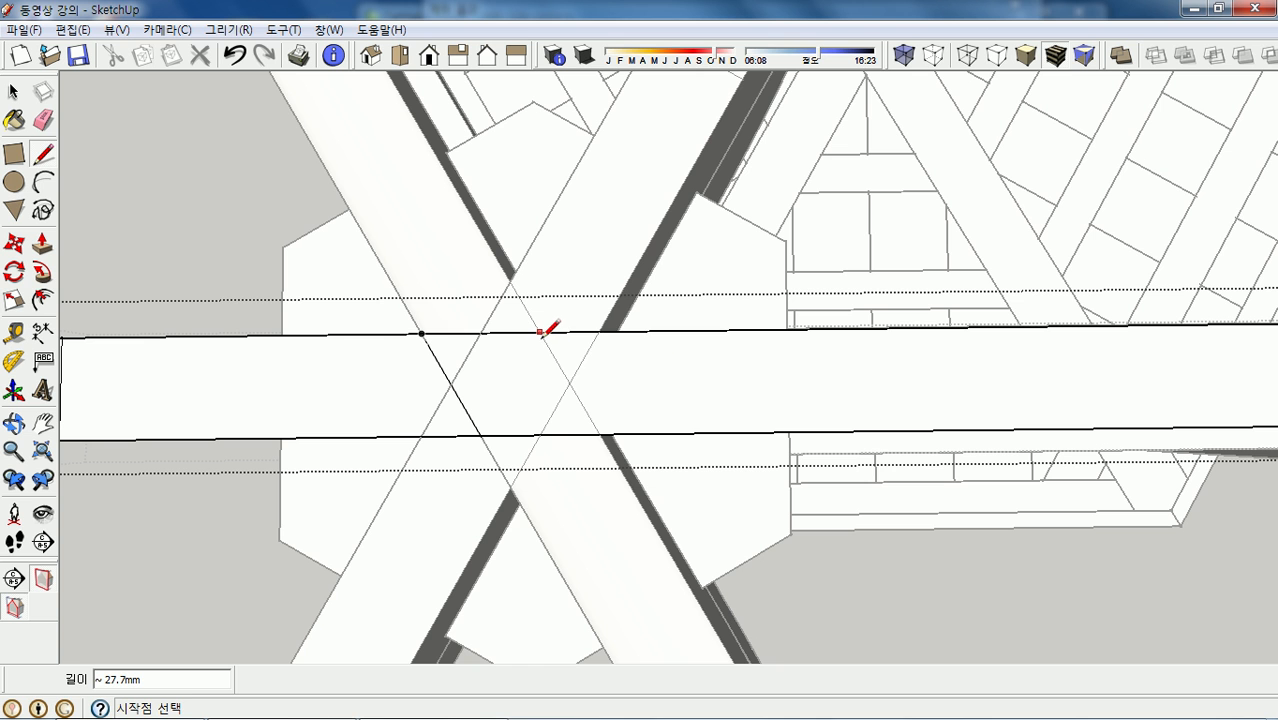
{"action": "left_click", "coordinate": [602, 435]}
{"action": "middle_click_drag", "start_coordinate": [672, 422], "coordinate": [665, 405]}
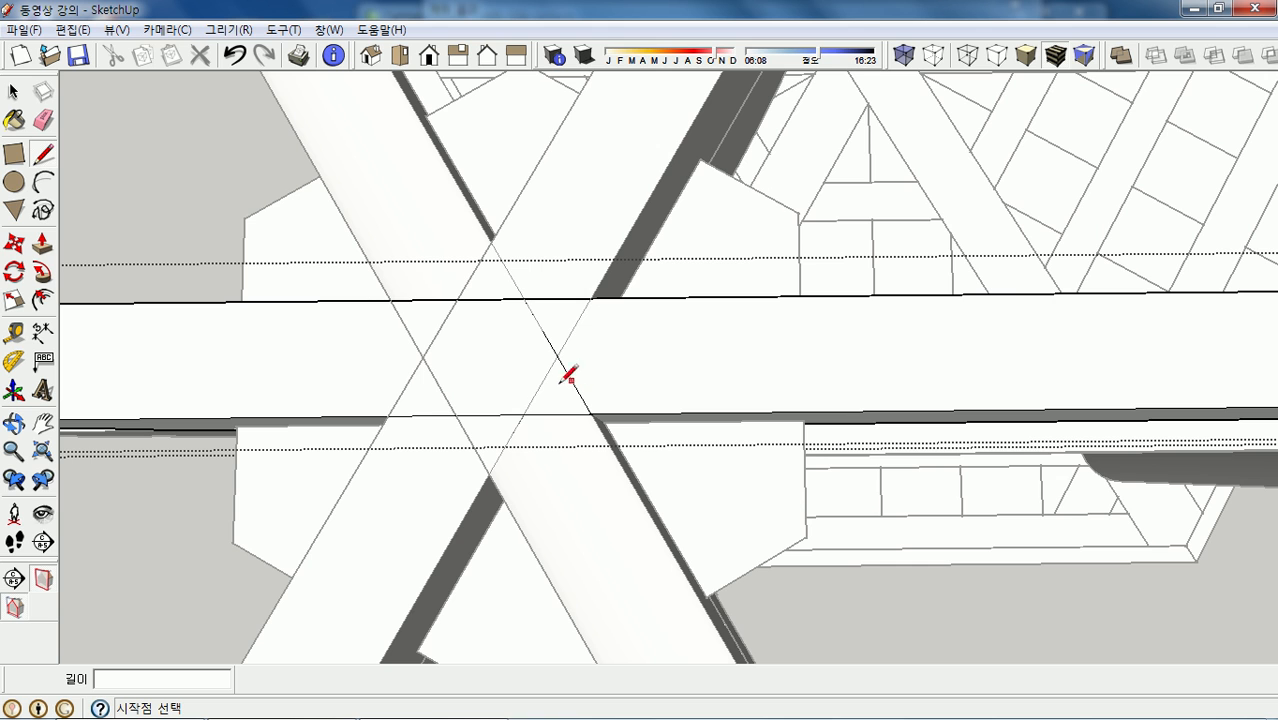
{"action": "key", "text": "p"}
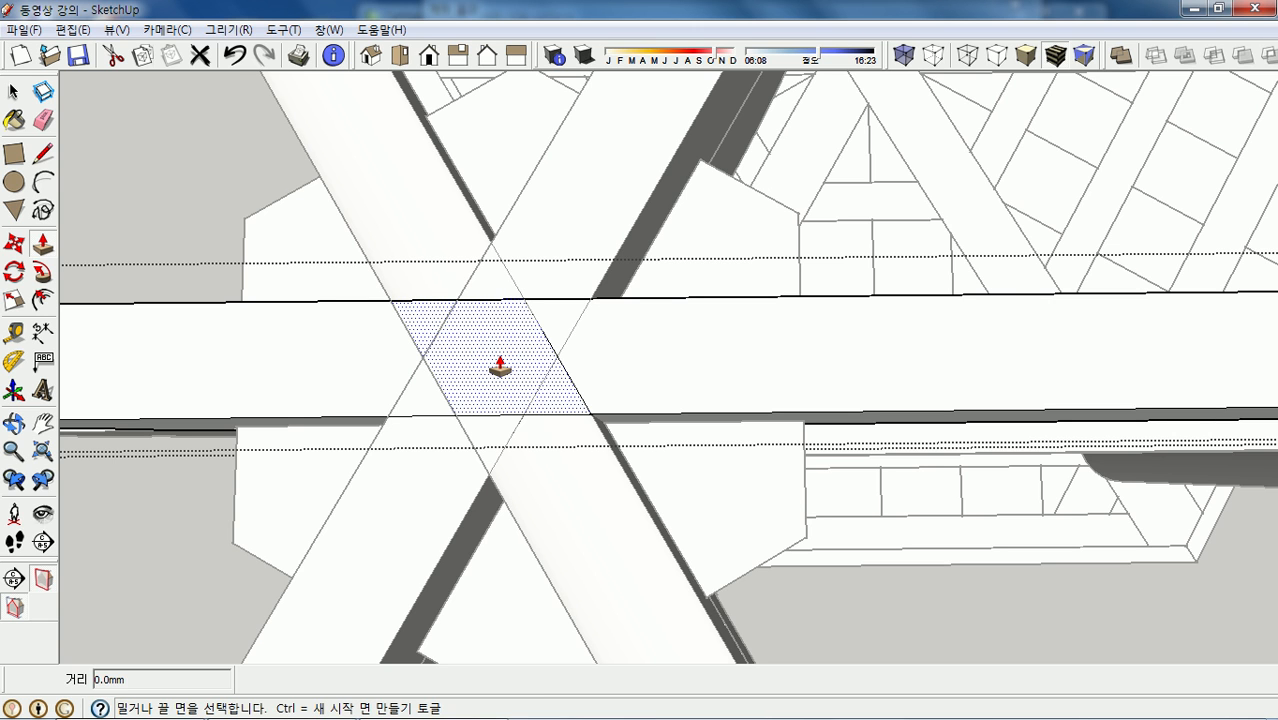
- Push the diamond face down into the beam and draw lines splitting both side triangles
{"action": "left_click", "coordinate": [492, 365]}
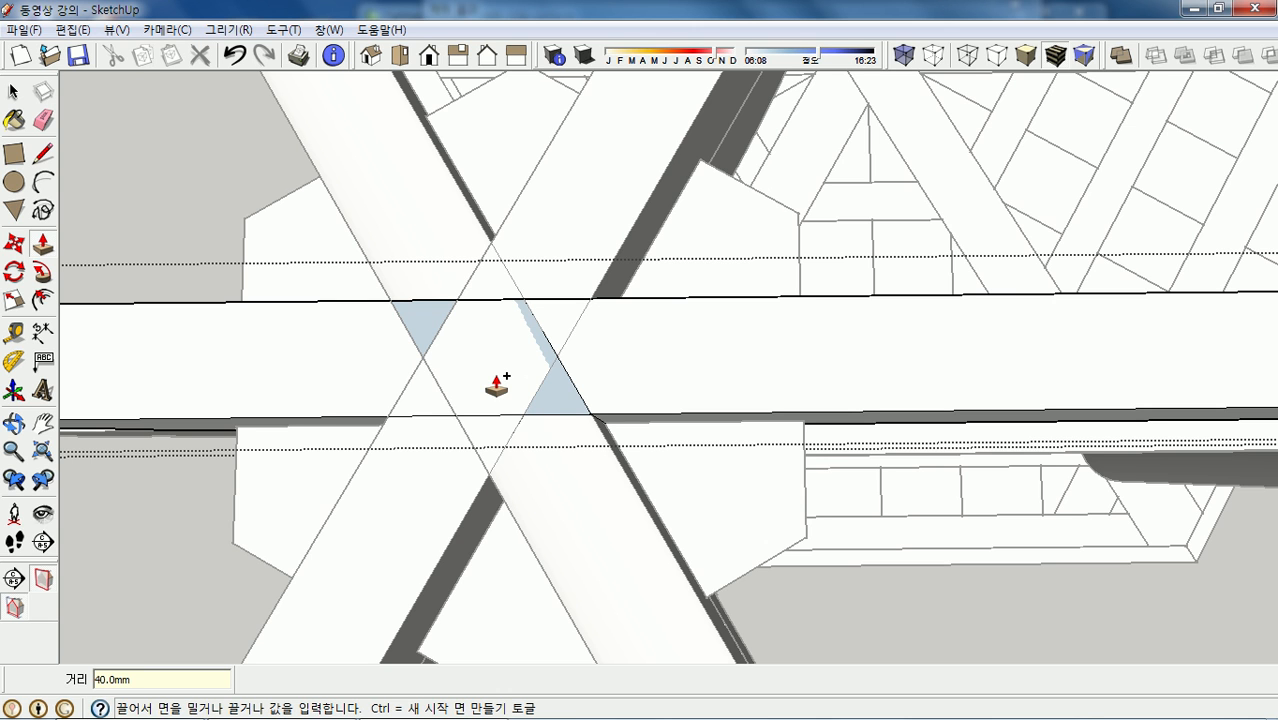
{"action": "key", "text": "l"}
{"action": "left_click", "coordinate": [423, 356]}
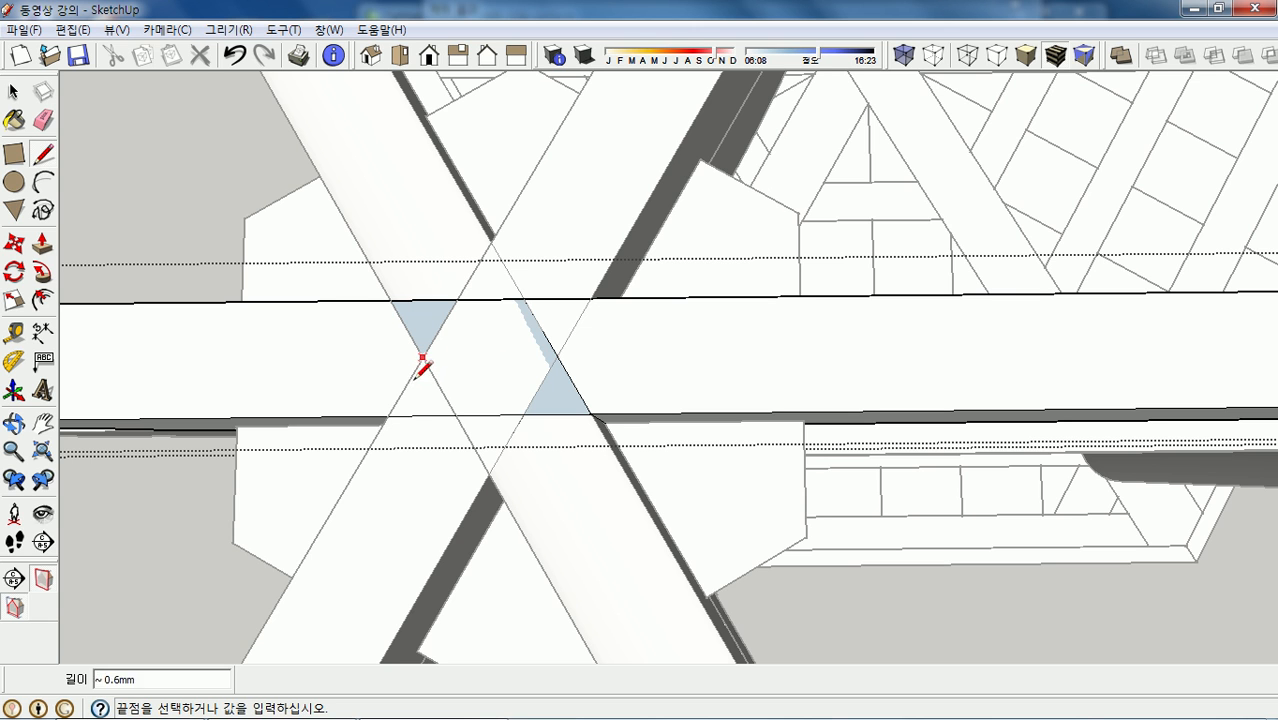
{"action": "left_click", "coordinate": [388, 416]}
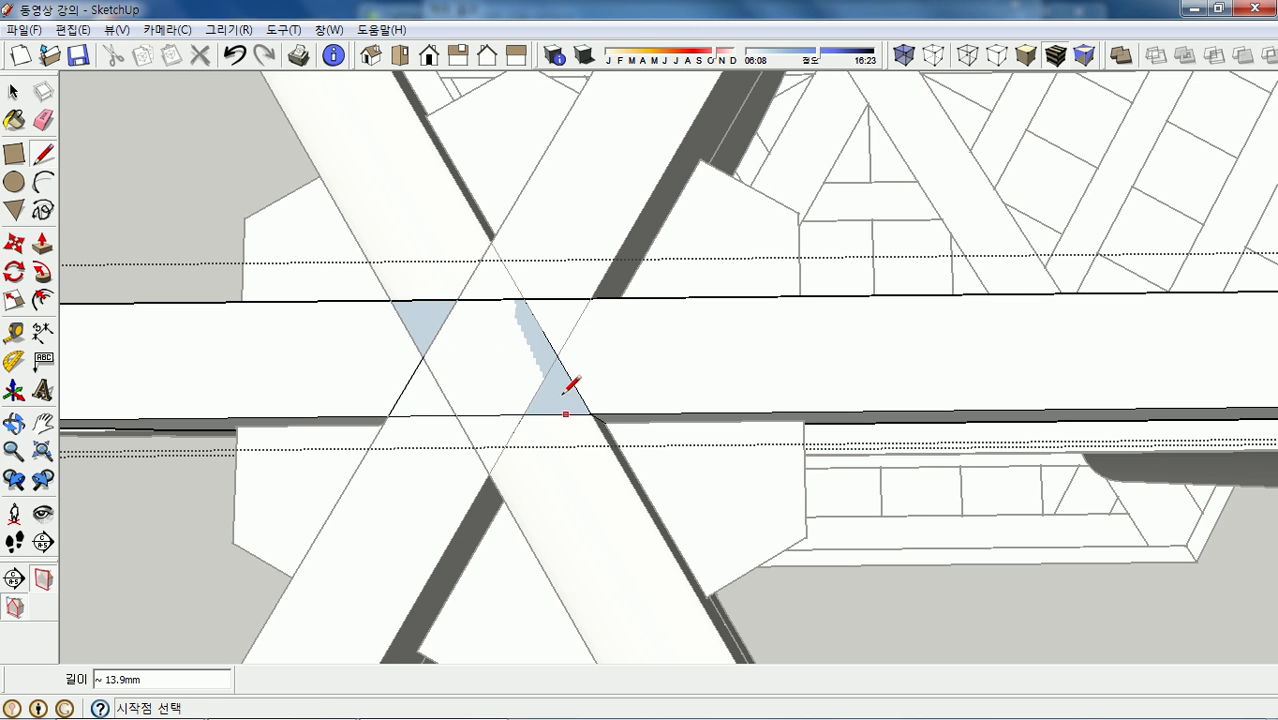
{"action": "left_click", "coordinate": [557, 356]}
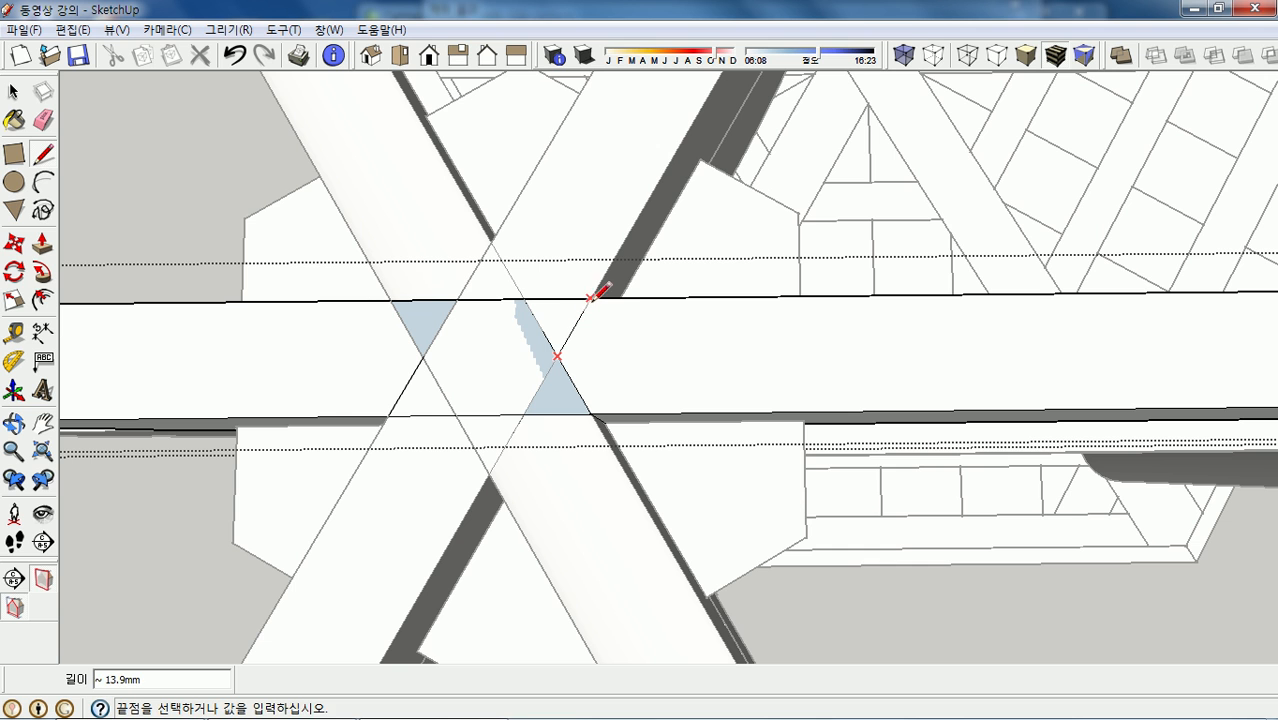
{"action": "left_click", "coordinate": [590, 297]}
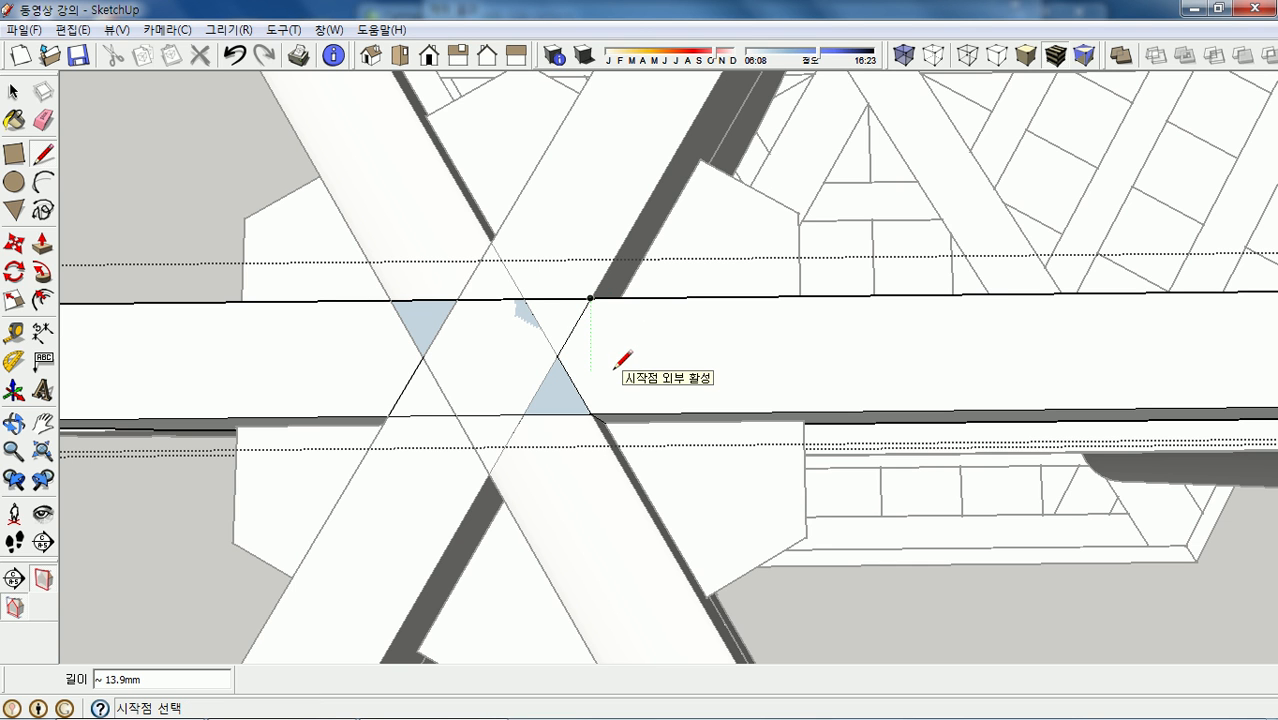
- Push each side triangle 20 mm into the beam
{"action": "key", "text": "p"}
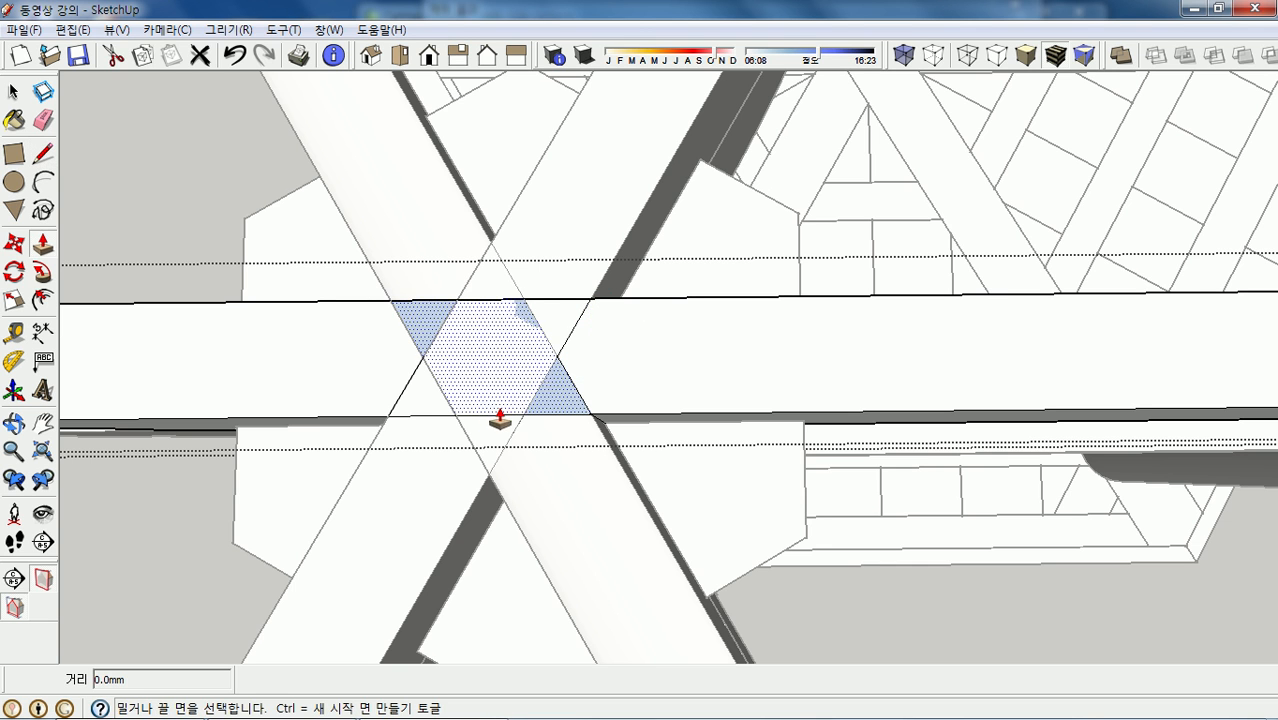
{"action": "left_click", "coordinate": [421, 395]}
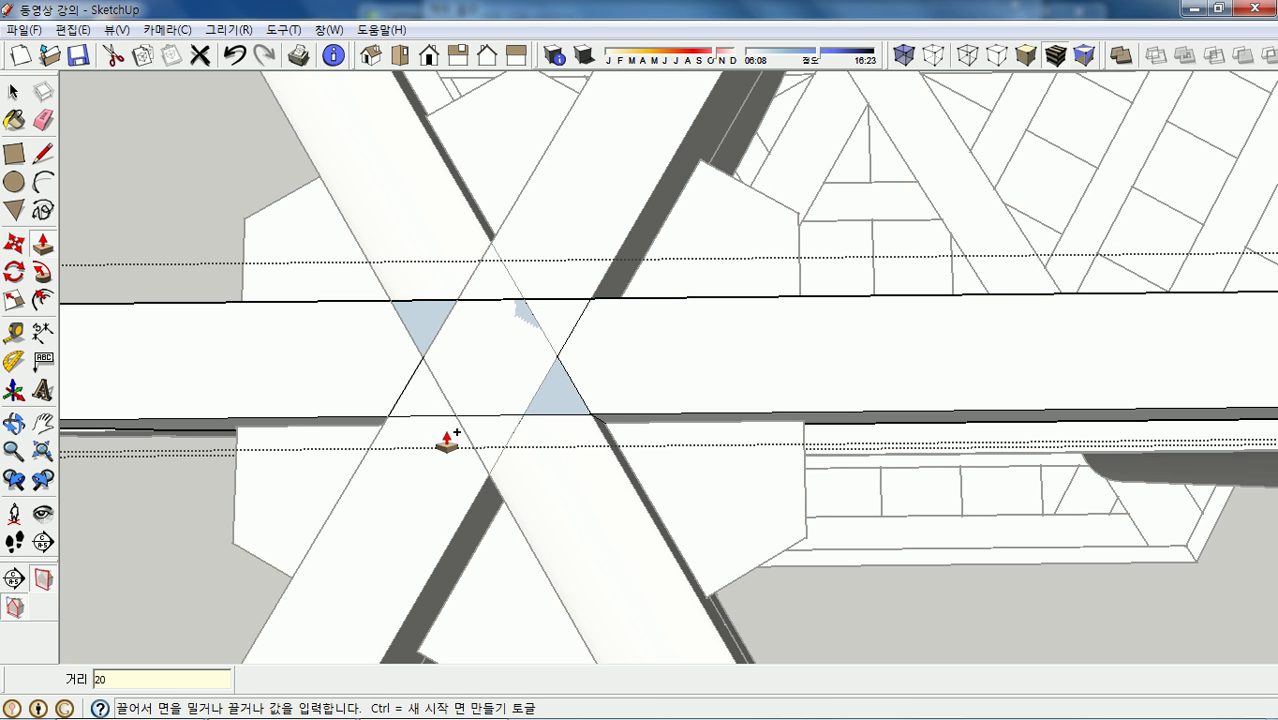
{"action": "type", "text": "20"}
{"action": "key", "text": "Return"}
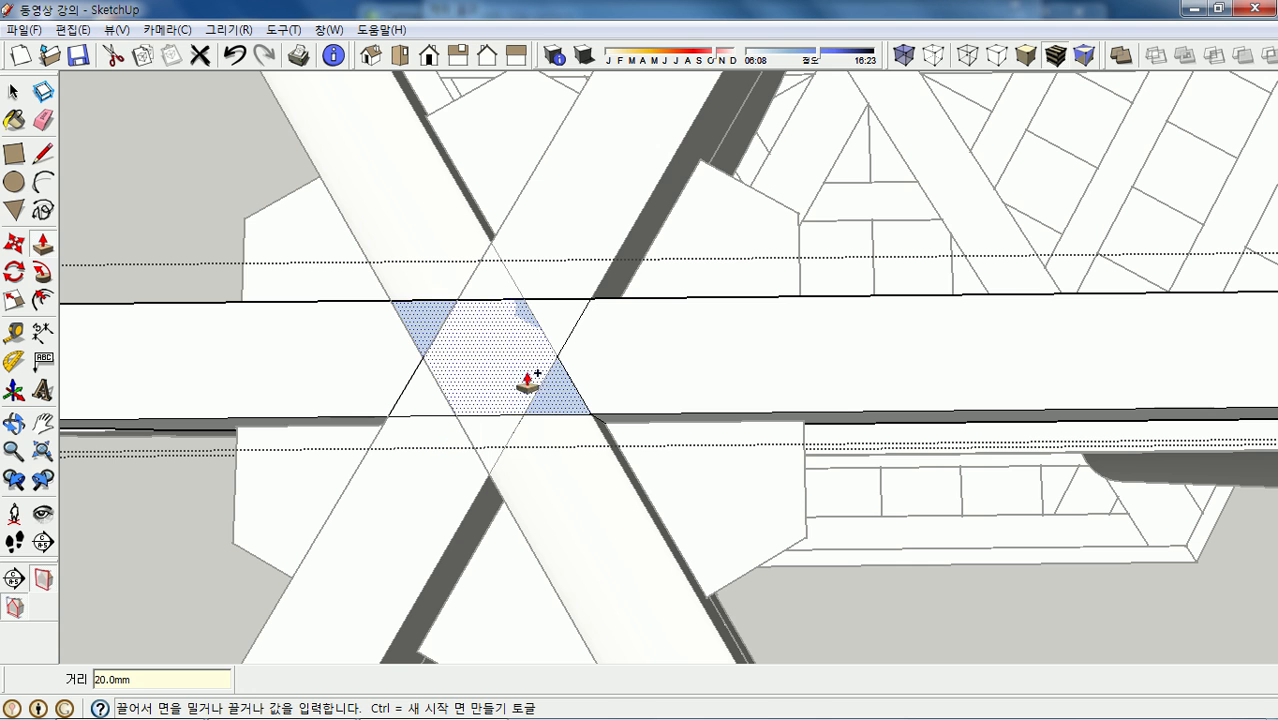
{"action": "left_click", "coordinate": [557, 332]}
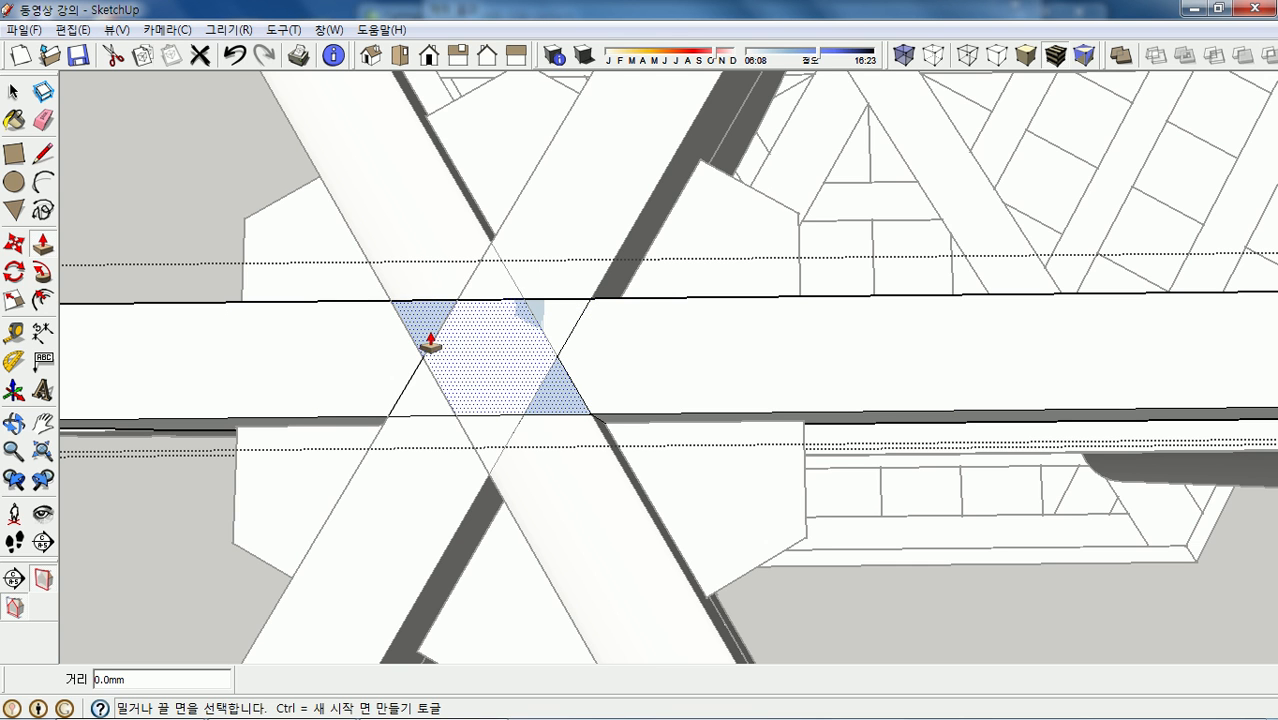
{"action": "left_click", "coordinate": [113, 31]}
- Hide the rest of the model so only the beam shows, viewed from below
{"action": "mouse_move", "coordinate": [195, 302]}
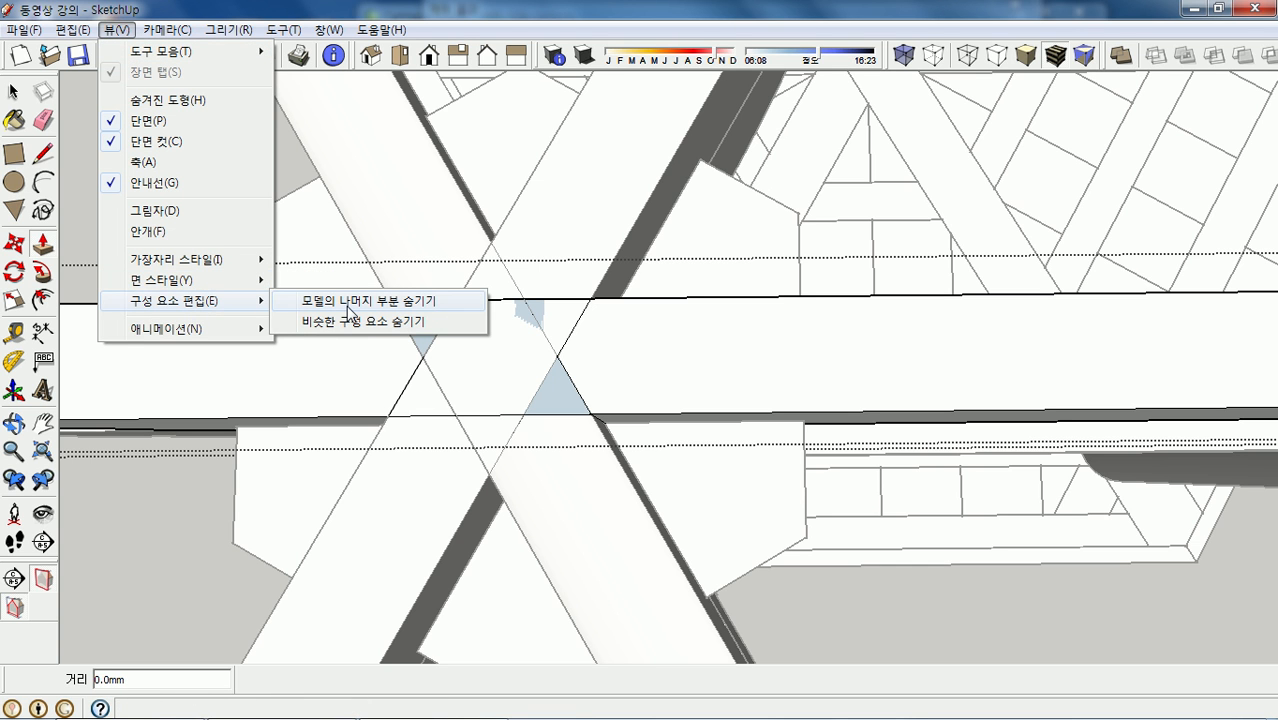
{"action": "left_click", "coordinate": [349, 303]}
{"action": "middle_click_drag", "start_coordinate": [490, 408], "coordinate": [522, 288]}
{"action": "key", "text": "p"}
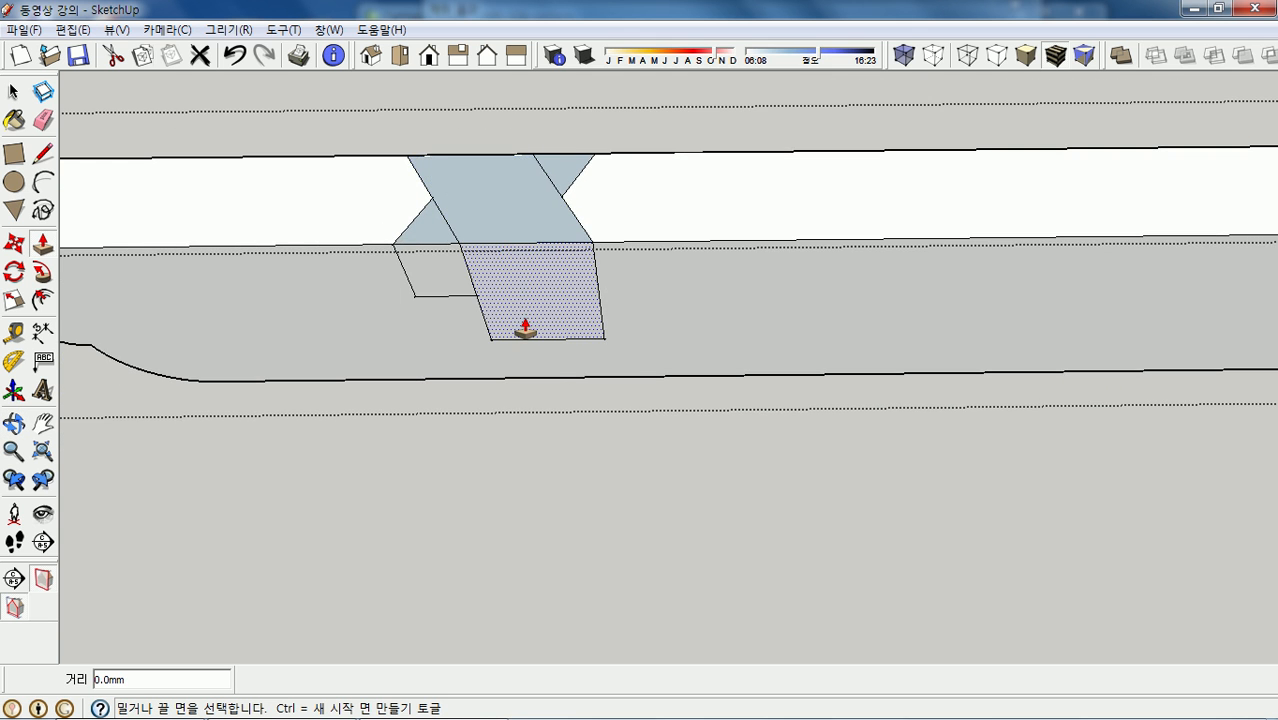
{"action": "scroll", "coordinate": [522, 331], "scroll_direction": "up", "scroll_amount": 2}
{"action": "scroll", "coordinate": [613, 308], "scroll_direction": "down", "scroll_amount": 1}
{"action": "scroll", "coordinate": [490, 190], "scroll_direction": "up", "scroll_amount": 1}
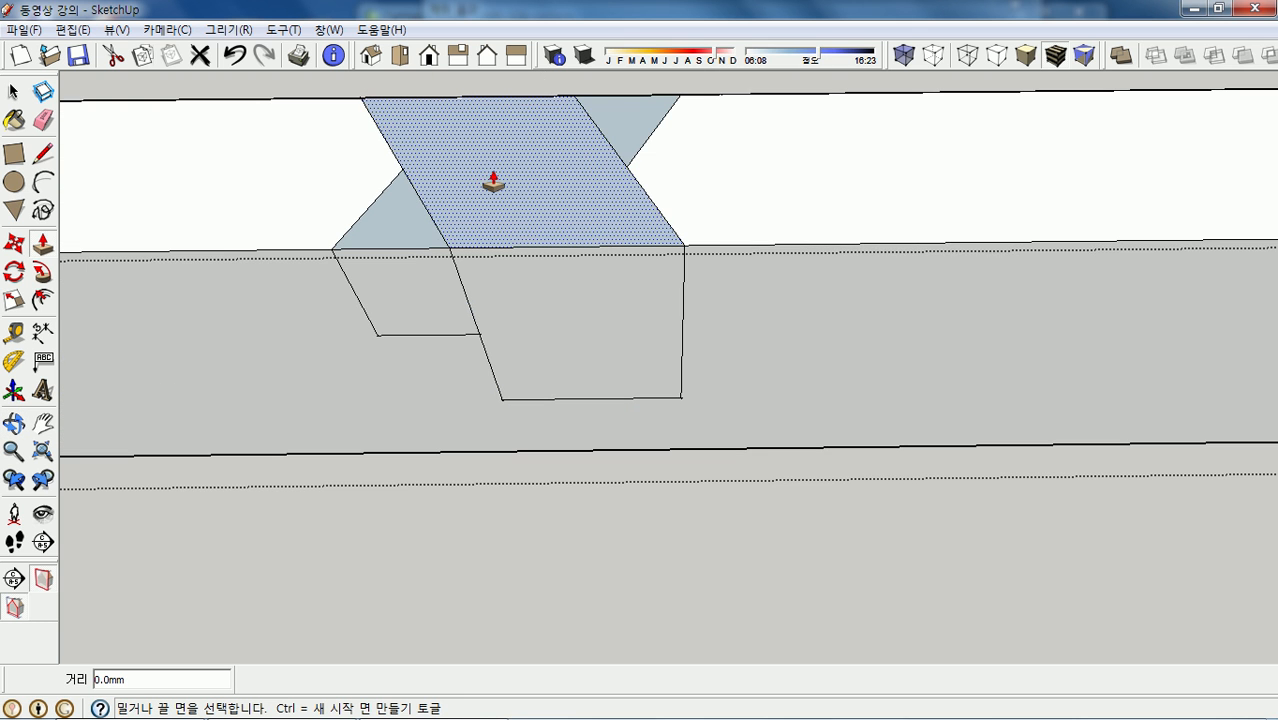
- Delete the leftover upper and lower faces inside the notch, keeping the triangle face
{"action": "key", "text": "space"}
{"action": "left_click", "coordinate": [499, 180]}
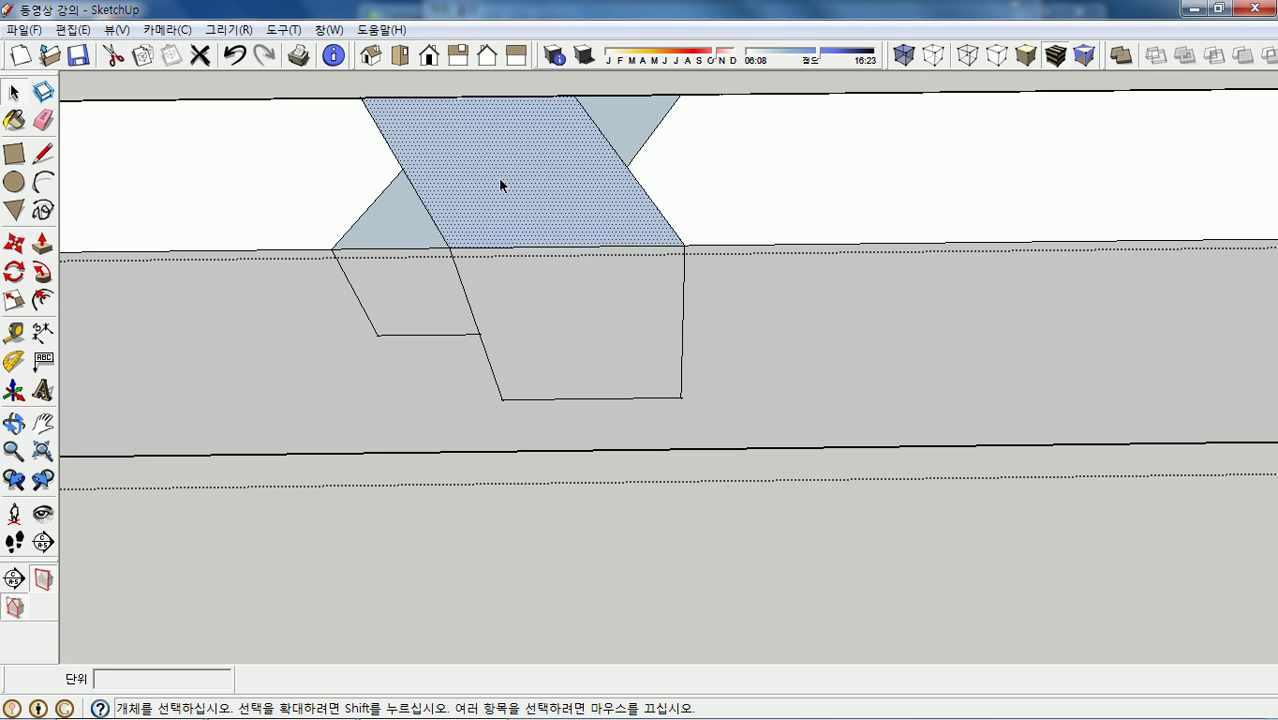
{"action": "key", "text": "Delete"}
{"action": "middle_click_drag", "start_coordinate": [513, 186], "coordinate": [549, 280]}
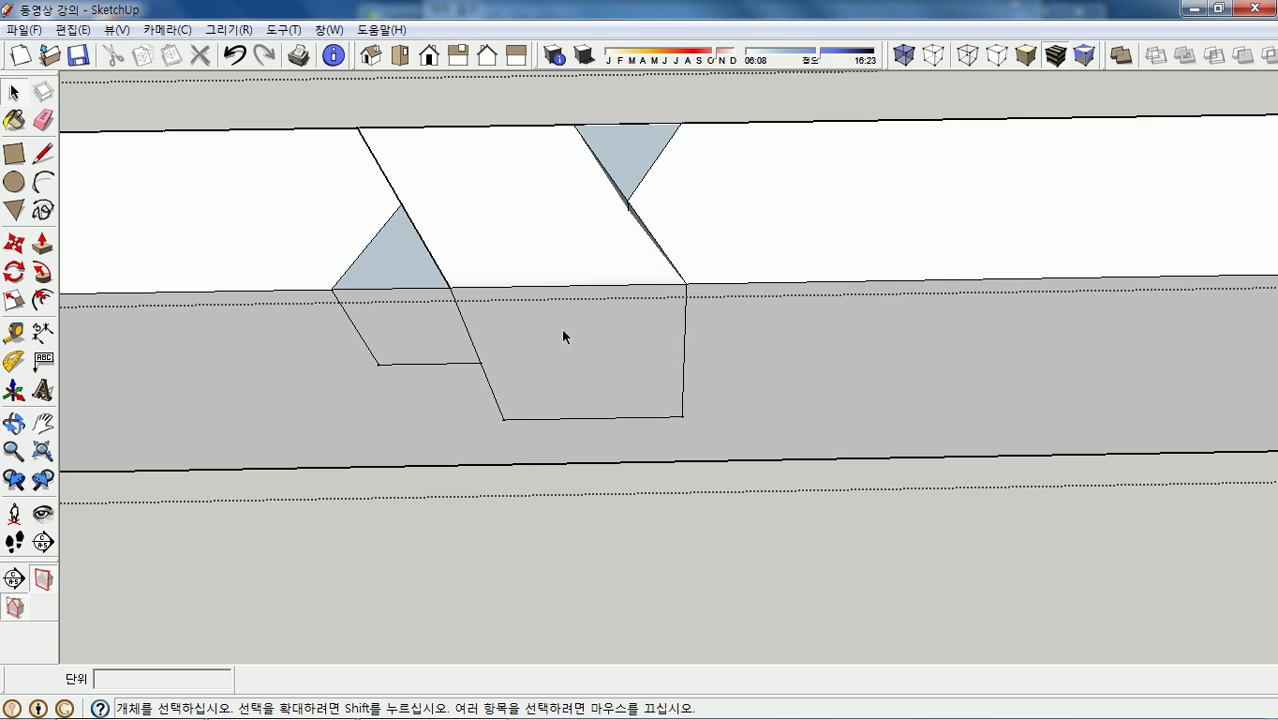
{"action": "left_click", "coordinate": [573, 365]}
{"action": "key", "text": "Delete"}
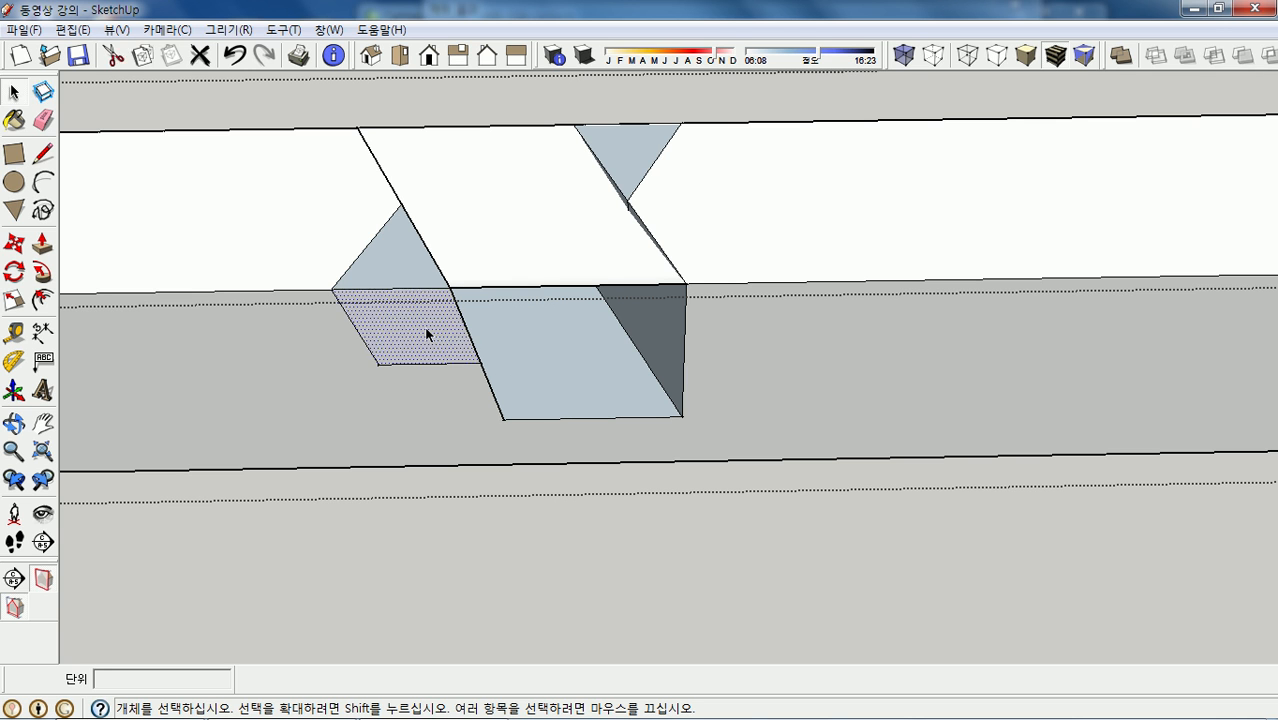
{"action": "left_click", "coordinate": [431, 258]}
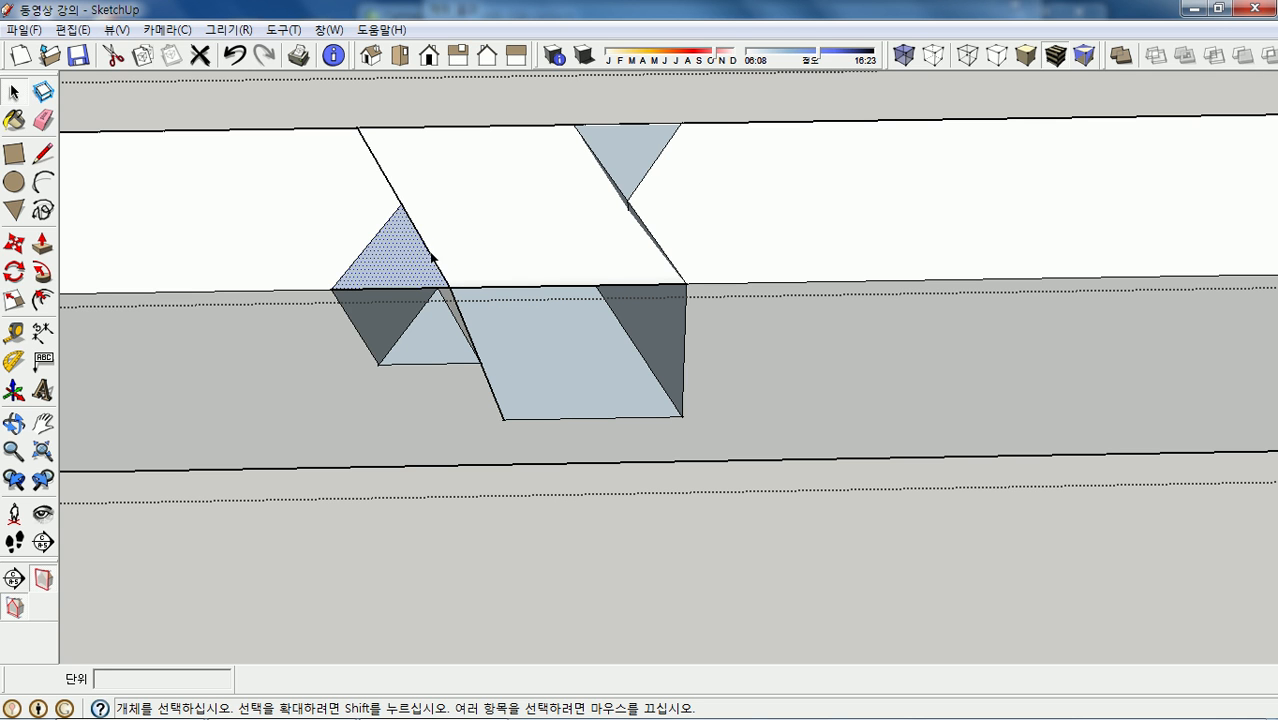
{"action": "key", "text": "Delete"}
{"action": "key", "text": "ctrl+z"}
- Zoom in on the slot and intersect its slanted inner face with the model
{"action": "middle_click_drag", "start_coordinate": [554, 224], "coordinate": [662, 200]}
{"action": "scroll", "coordinate": [569, 253], "scroll_direction": "up", "scroll_amount": 3}
{"action": "scroll", "coordinate": [634, 258], "scroll_direction": "up", "scroll_amount": 2}
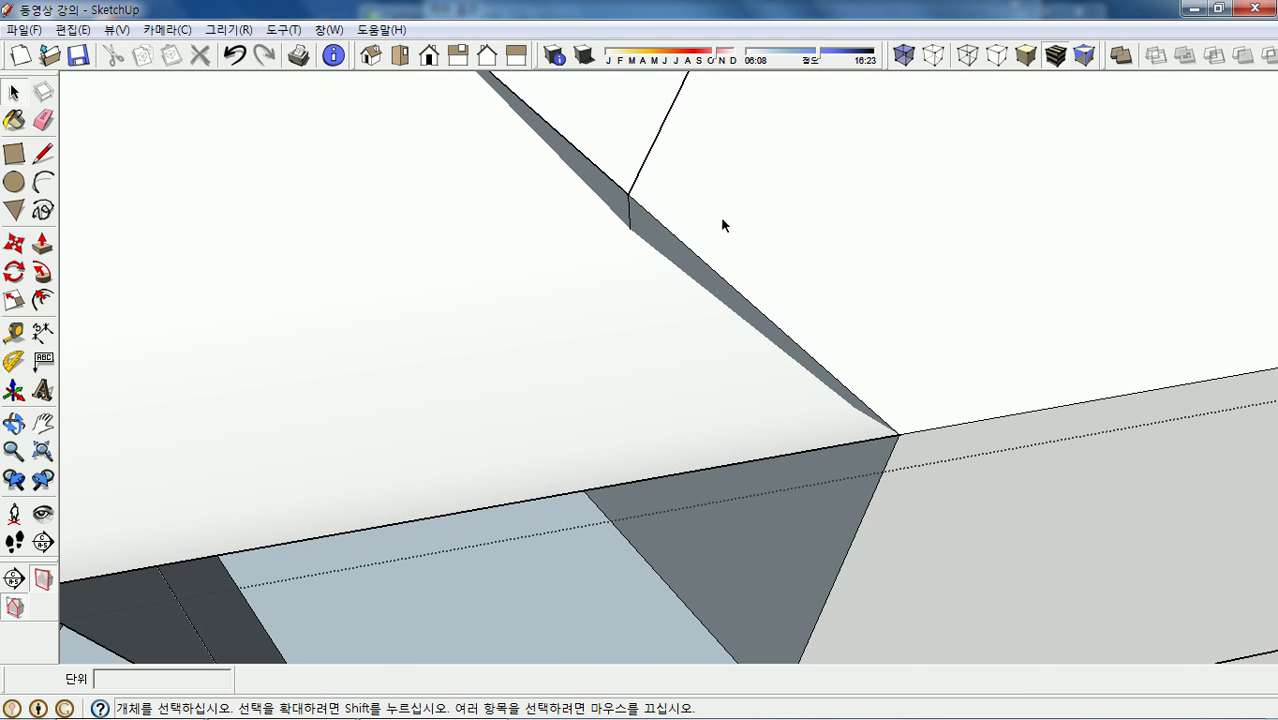
{"action": "scroll", "coordinate": [700, 224], "scroll_direction": "down", "scroll_amount": 3}
{"action": "scroll", "coordinate": [730, 218], "scroll_direction": "up", "scroll_amount": 1}
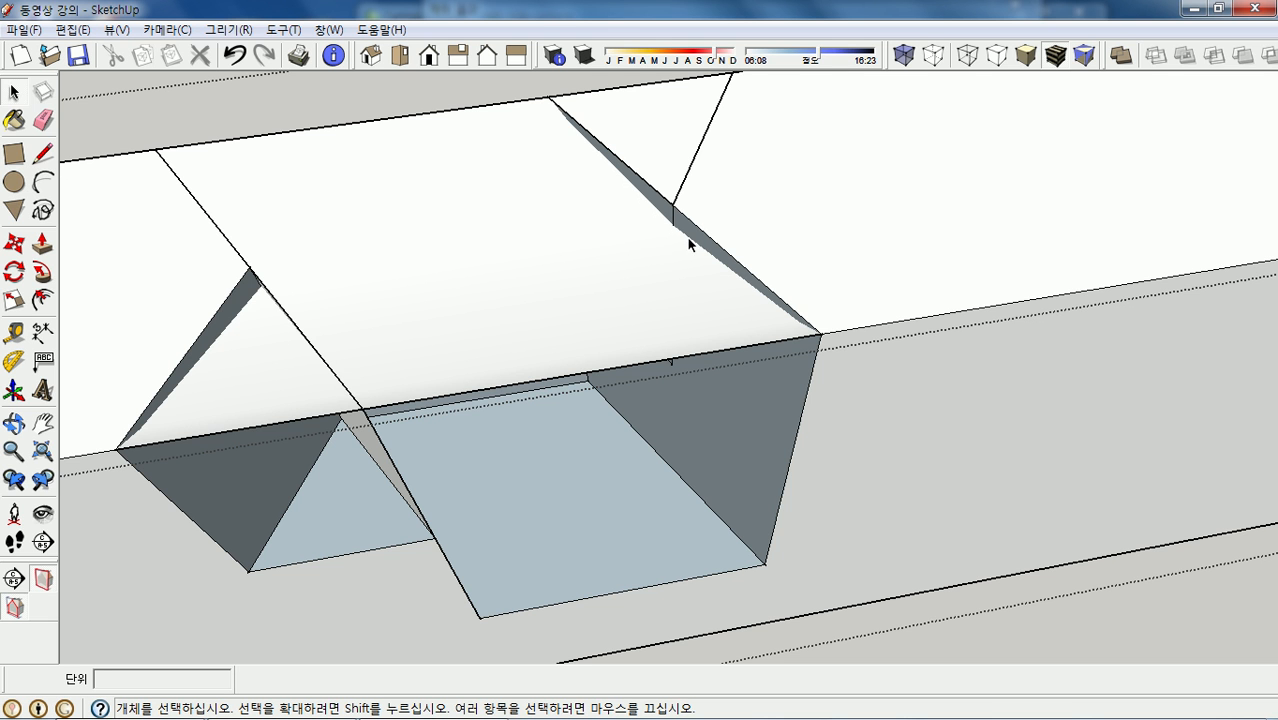
{"action": "scroll", "coordinate": [881, 180], "scroll_direction": "down", "scroll_amount": 2}
{"action": "scroll", "coordinate": [699, 214], "scroll_direction": "up", "scroll_amount": 3}
{"action": "middle_click_drag", "start_coordinate": [699, 214], "coordinate": [748, 176]}
{"action": "scroll", "coordinate": [768, 206], "scroll_direction": "up", "scroll_amount": 2}
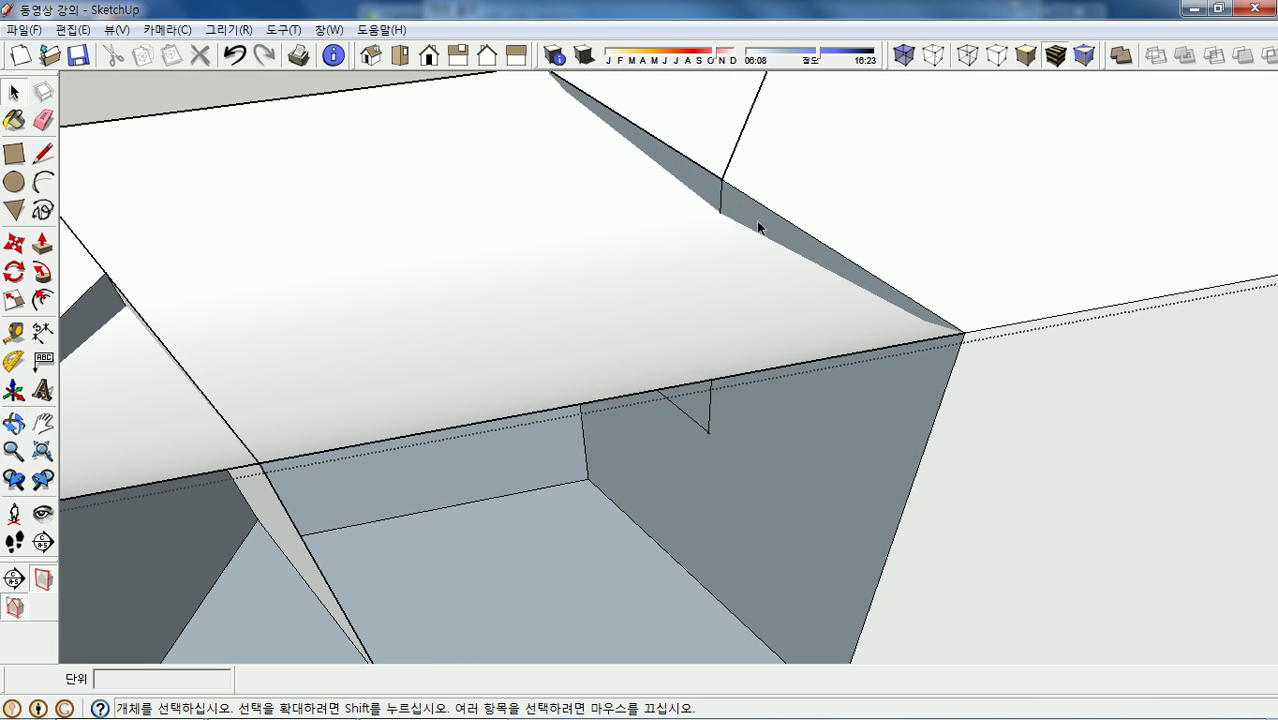
{"action": "left_click", "coordinate": [757, 228]}
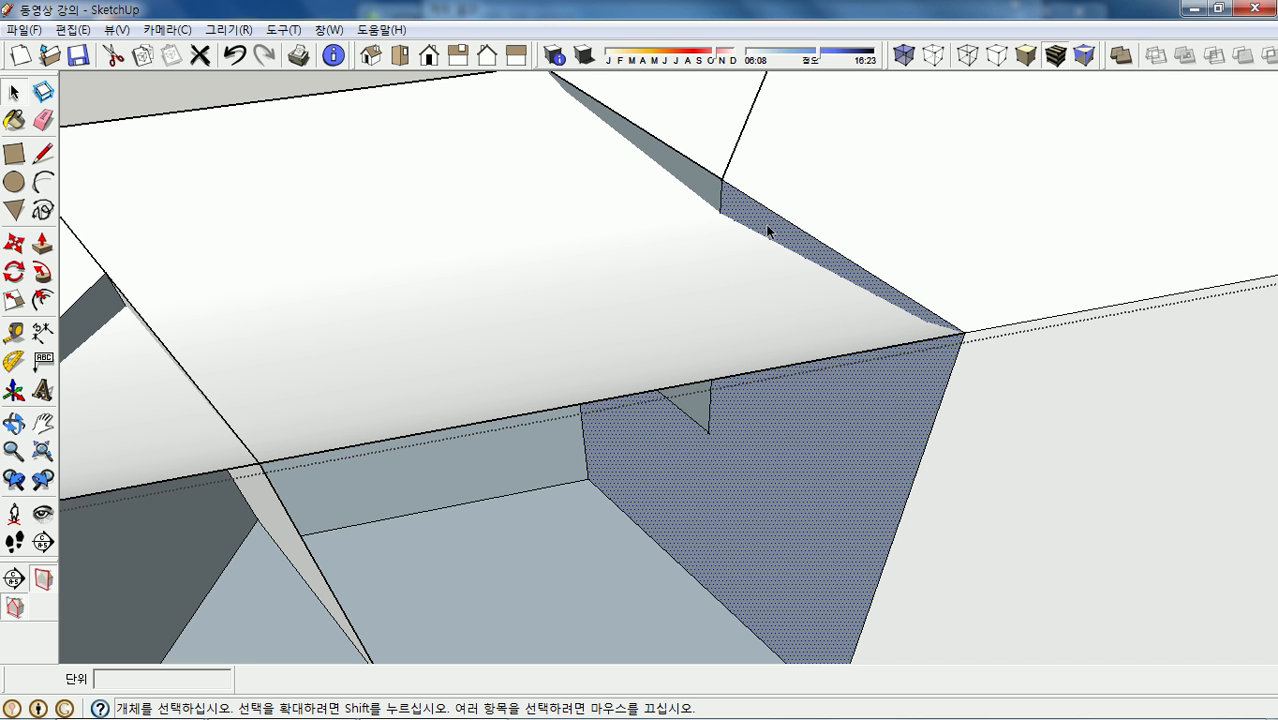
{"action": "right_click", "coordinate": [767, 230]}
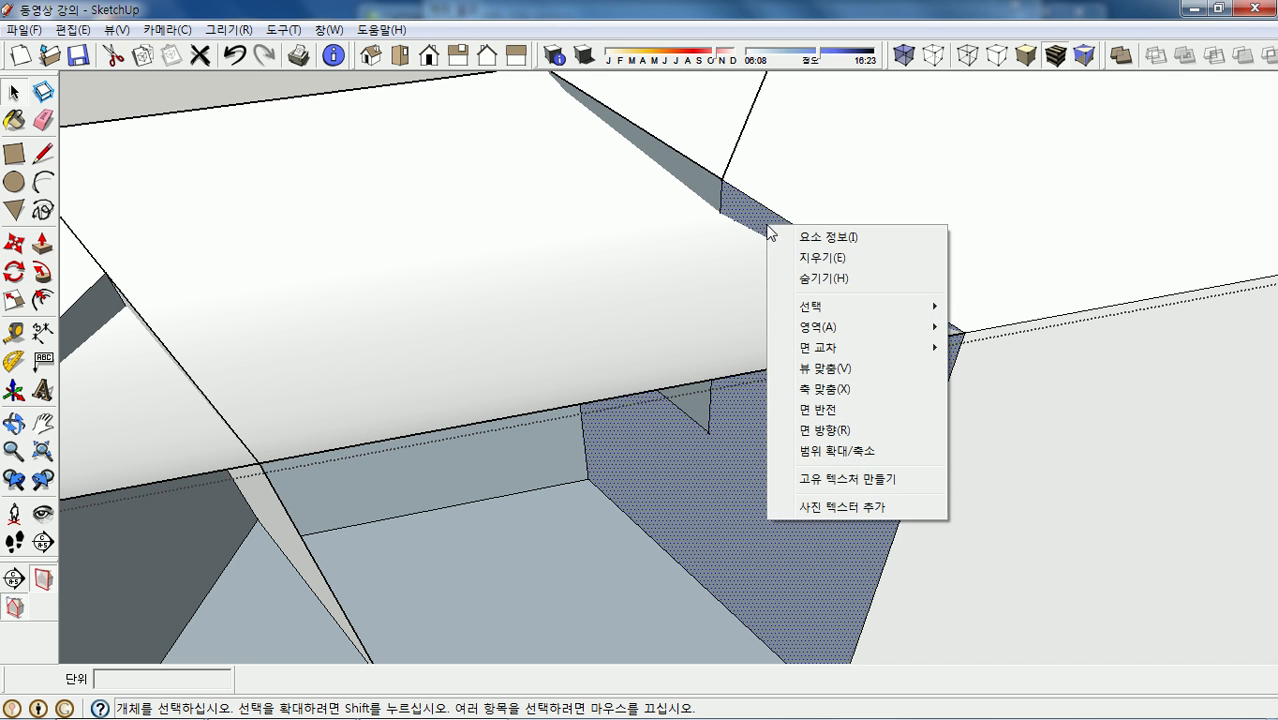
{"action": "mouse_move", "coordinate": [846, 346]}
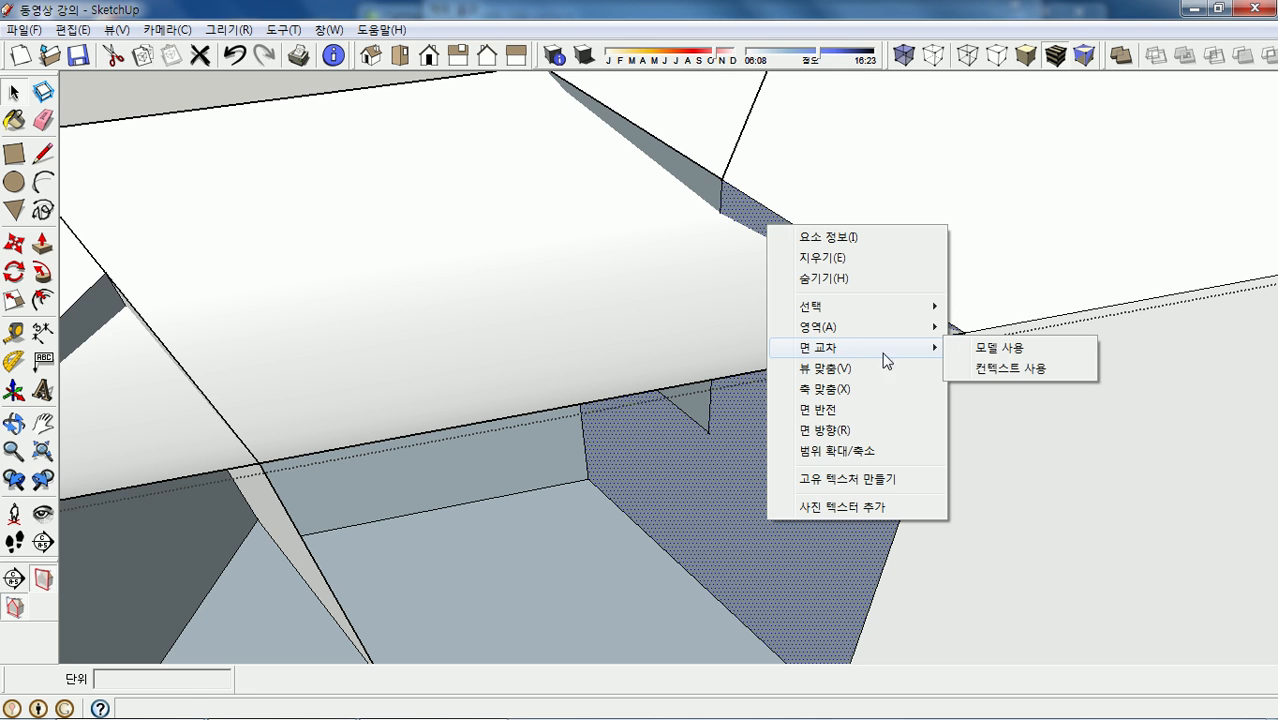
{"action": "left_click", "coordinate": [1027, 350]}
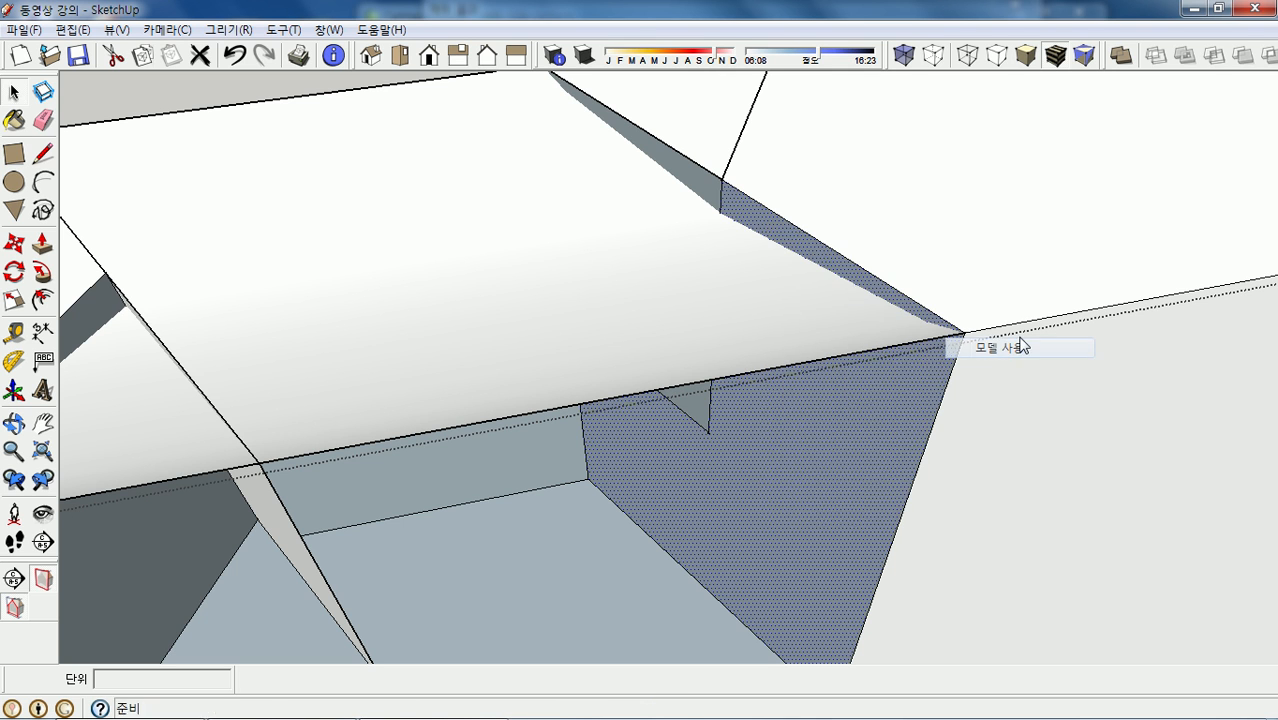
- Intersect the remaining slanted and edge faces of the notch with the model
{"action": "right_click", "coordinate": [692, 183]}
{"action": "mouse_move", "coordinate": [779, 308]}
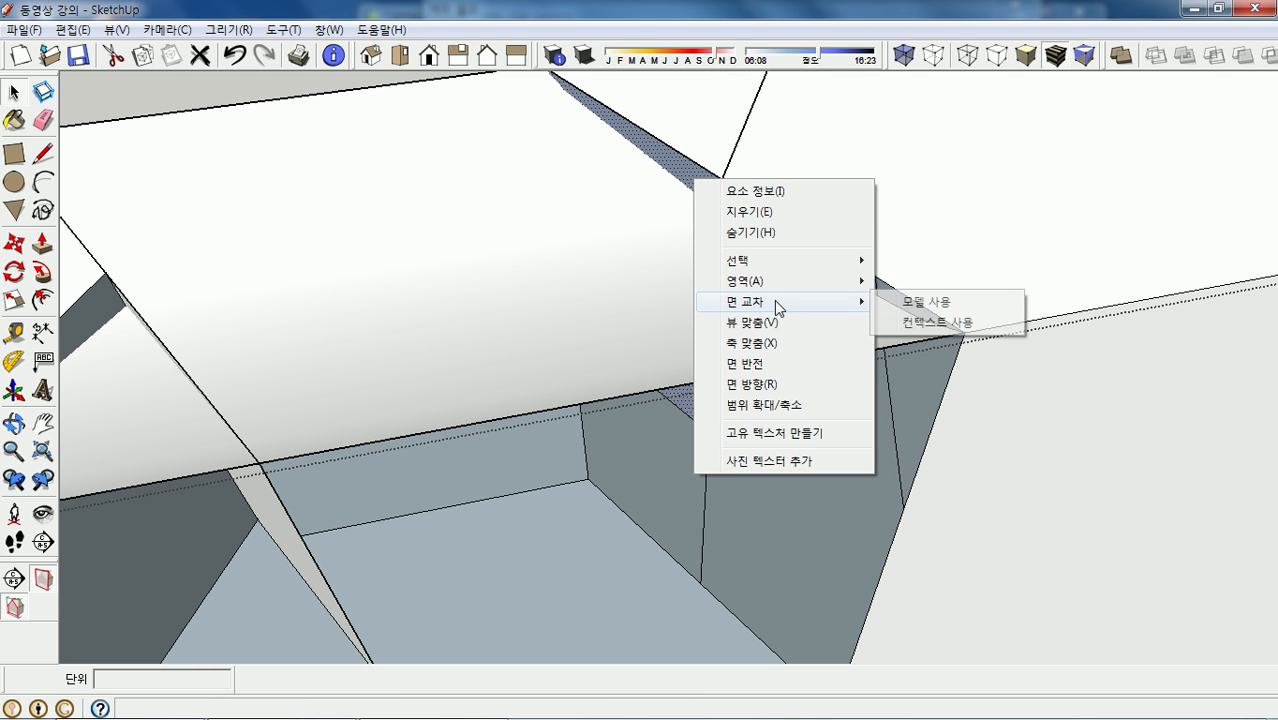
{"action": "left_click", "coordinate": [938, 308]}
{"action": "middle_click_drag", "start_coordinate": [682, 277], "coordinate": [638, 150]}
{"action": "scroll", "coordinate": [635, 155], "scroll_direction": "up", "scroll_amount": 5}
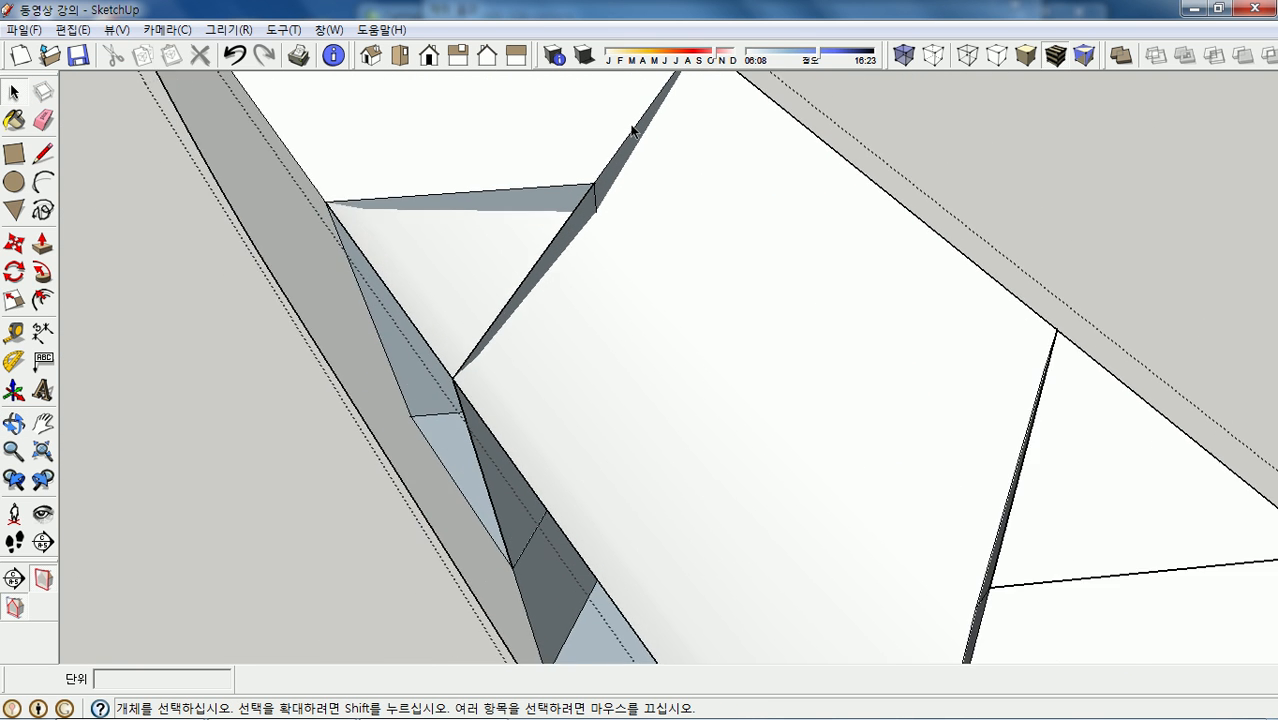
{"action": "right_click", "coordinate": [617, 175]}
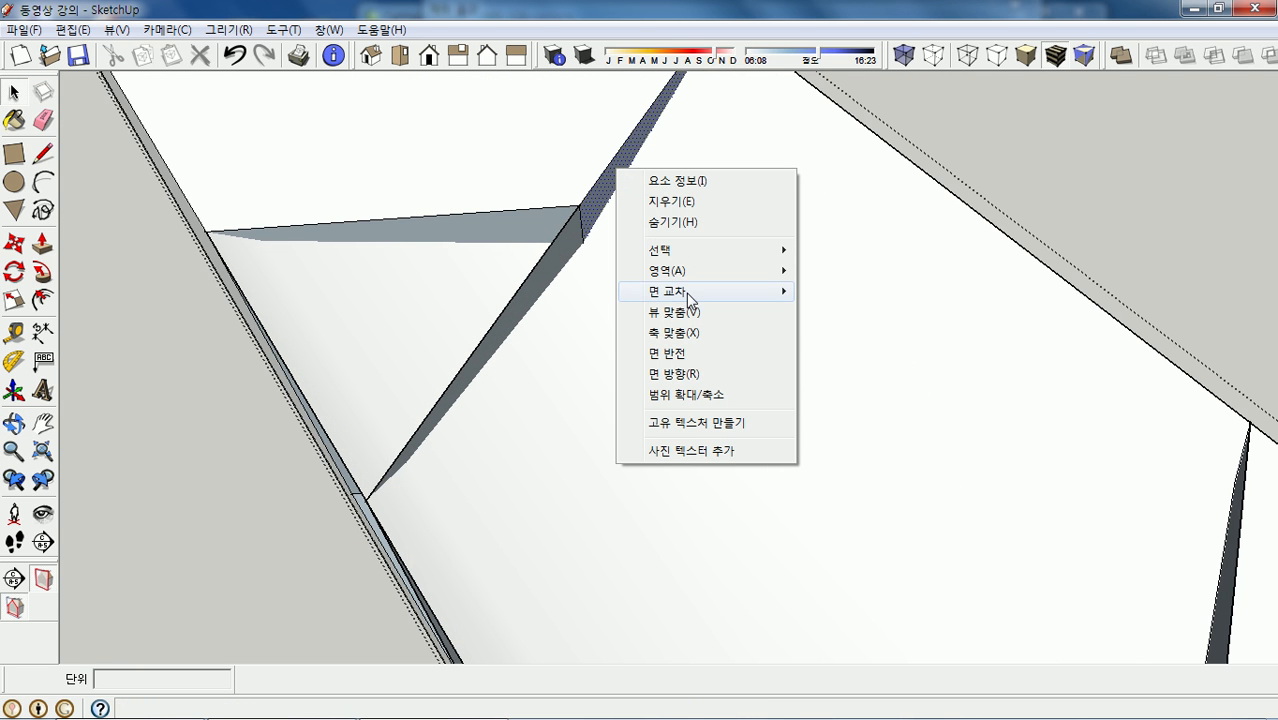
{"action": "mouse_move", "coordinate": [772, 291]}
{"action": "left_click", "coordinate": [842, 296]}
{"action": "right_click", "coordinate": [542, 282]}
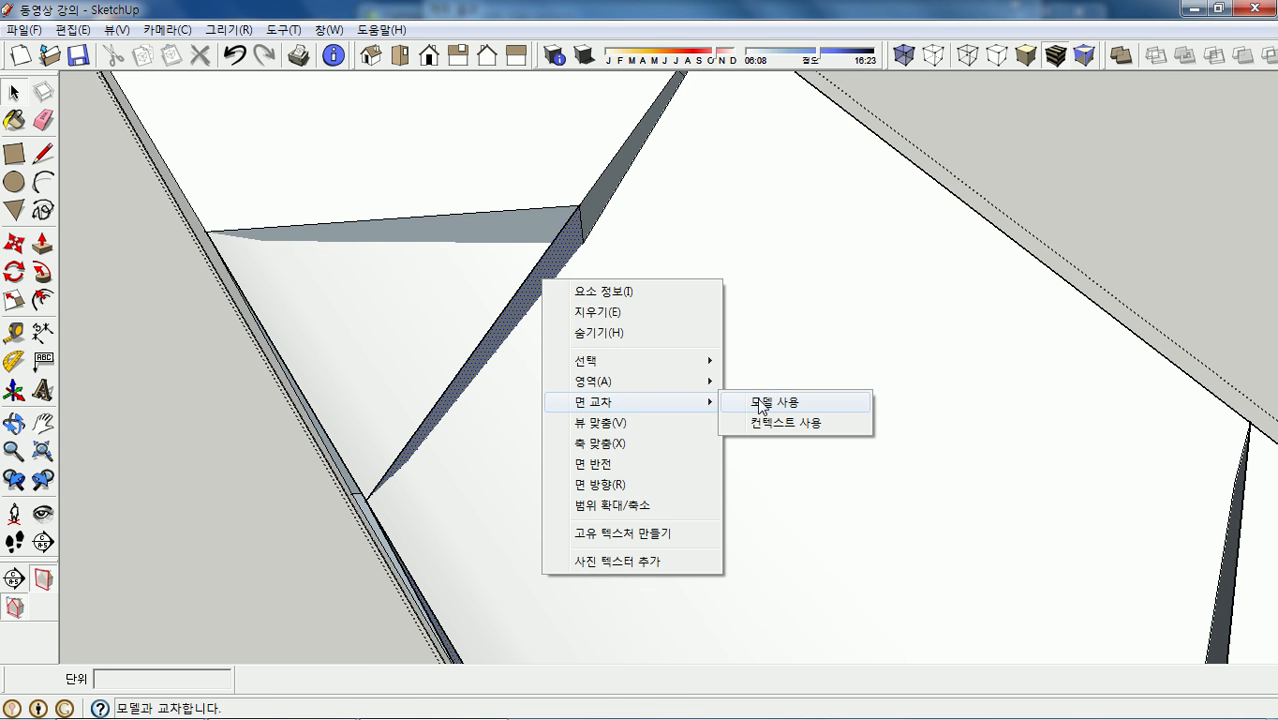
{"action": "left_click", "coordinate": [756, 402]}
{"action": "scroll", "coordinate": [727, 330], "scroll_direction": "up", "scroll_amount": 1}
- Delete the large unwanted notch face, then intersect and delete the triangular face
{"action": "left_click", "coordinate": [747, 391]}
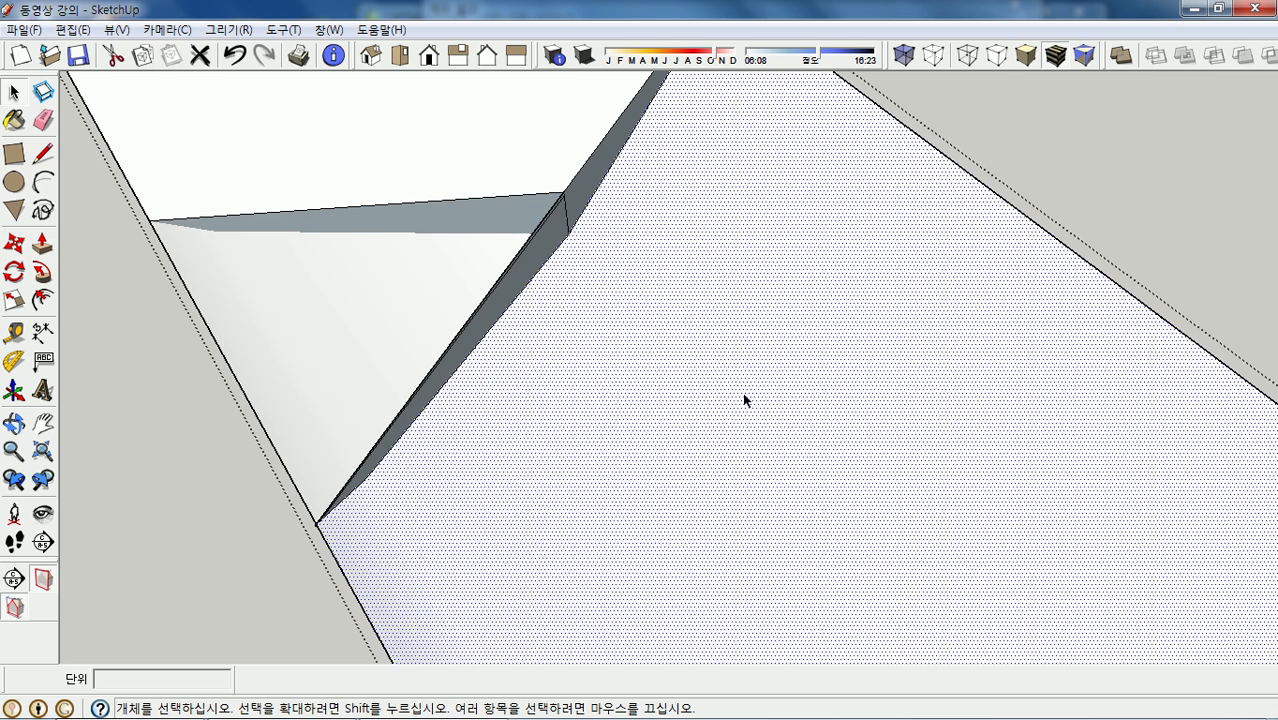
{"action": "scroll", "coordinate": [833, 364], "scroll_direction": "down", "scroll_amount": 3}
{"action": "middle_click_drag", "start_coordinate": [847, 383], "coordinate": [1040, 410]}
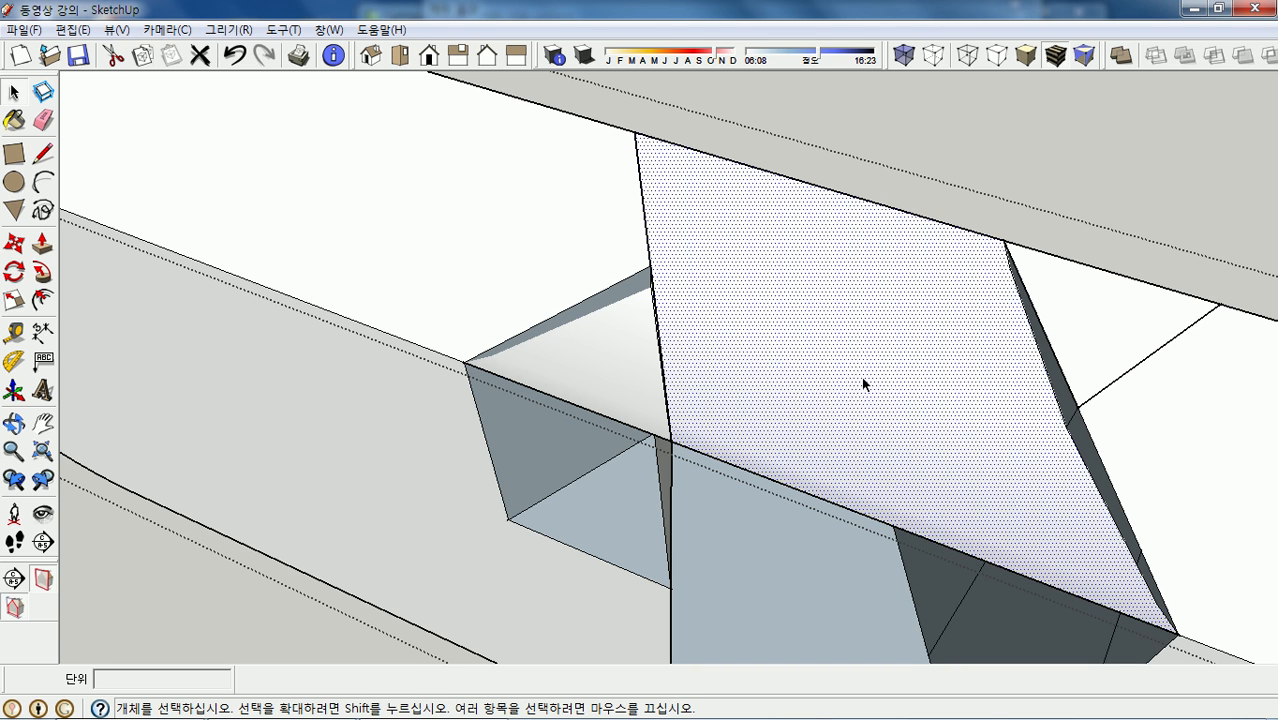
{"action": "key", "text": "Delete"}
{"action": "middle_click_drag", "start_coordinate": [860, 377], "coordinate": [705, 325]}
{"action": "scroll", "coordinate": [657, 308], "scroll_direction": "up", "scroll_amount": 3}
{"action": "right_click", "coordinate": [647, 305]}
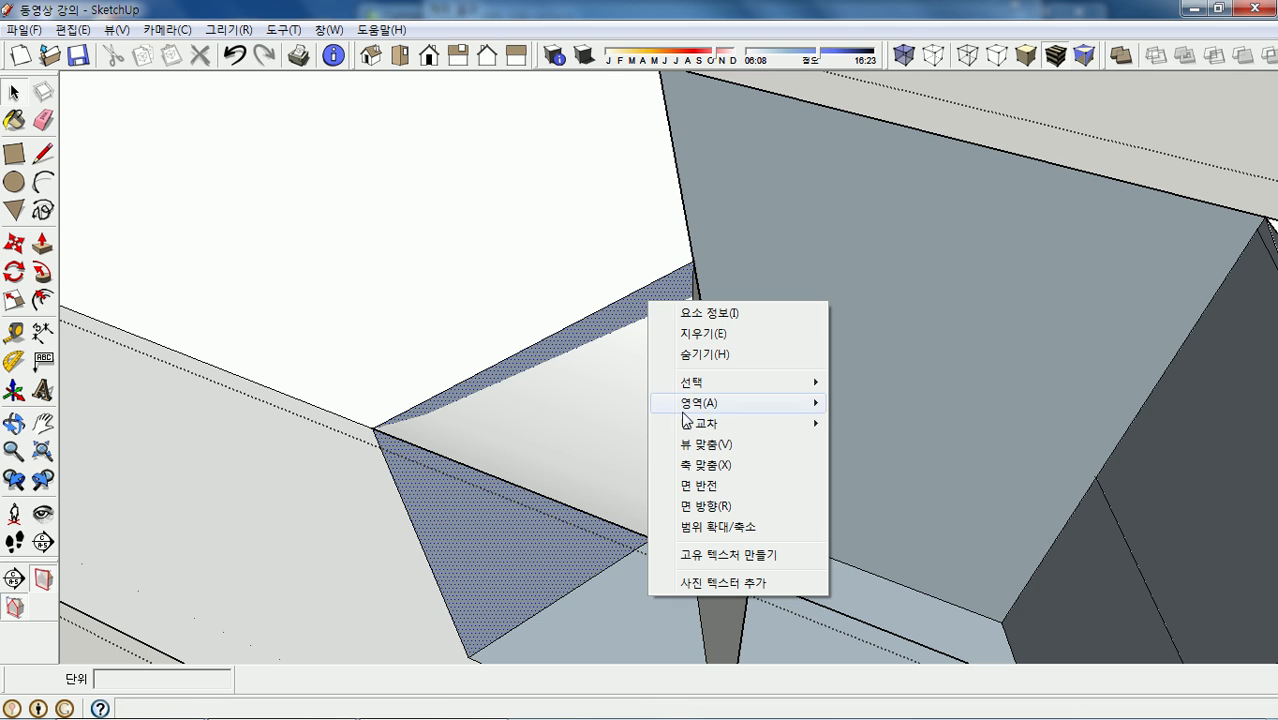
{"action": "mouse_move", "coordinate": [735, 428]}
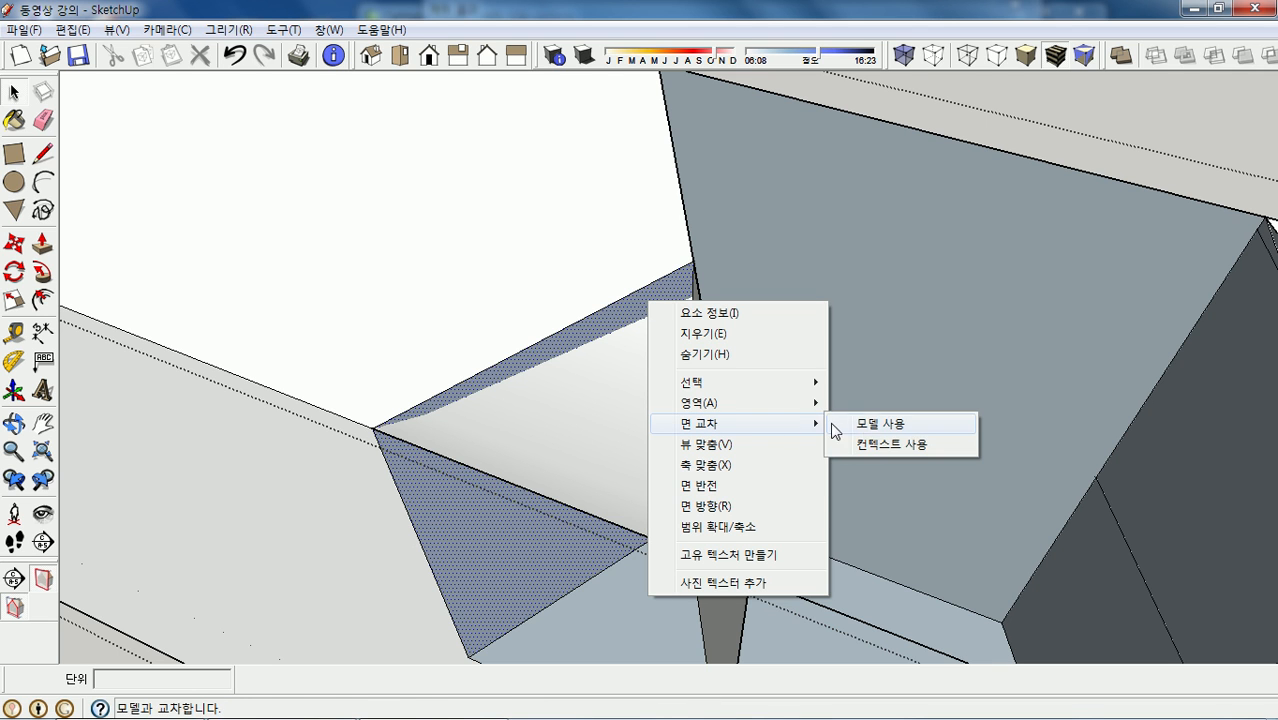
{"action": "left_click", "coordinate": [868, 423]}
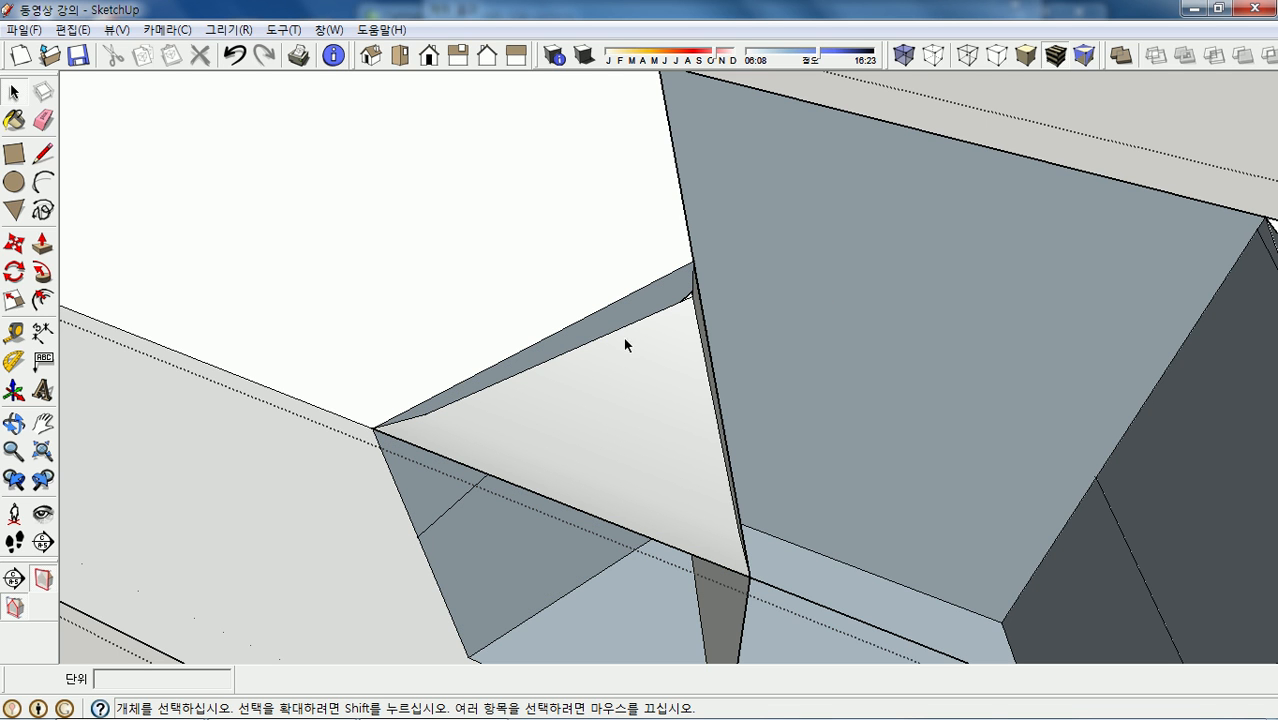
{"action": "left_click", "coordinate": [644, 411]}
{"action": "key", "text": "Delete"}
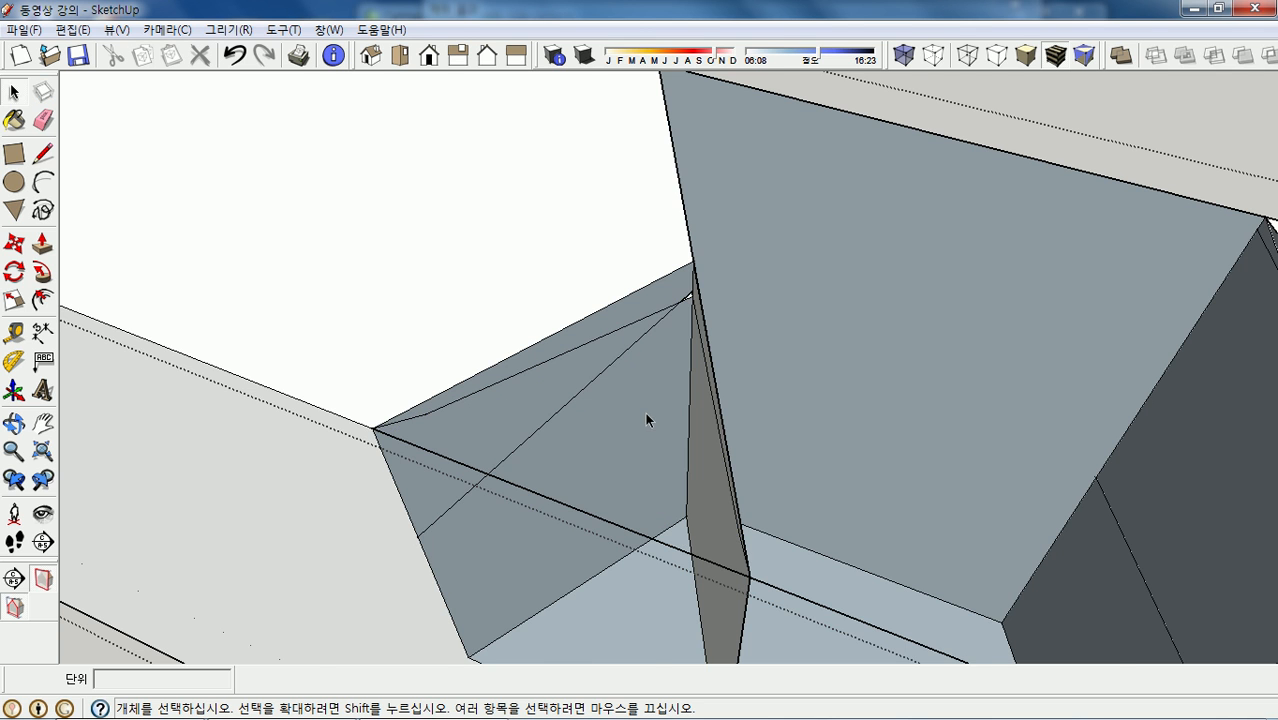
- Delete three stray edges left inside the notch
{"action": "middle_click_drag", "start_coordinate": [620, 350], "coordinate": [618, 337]}
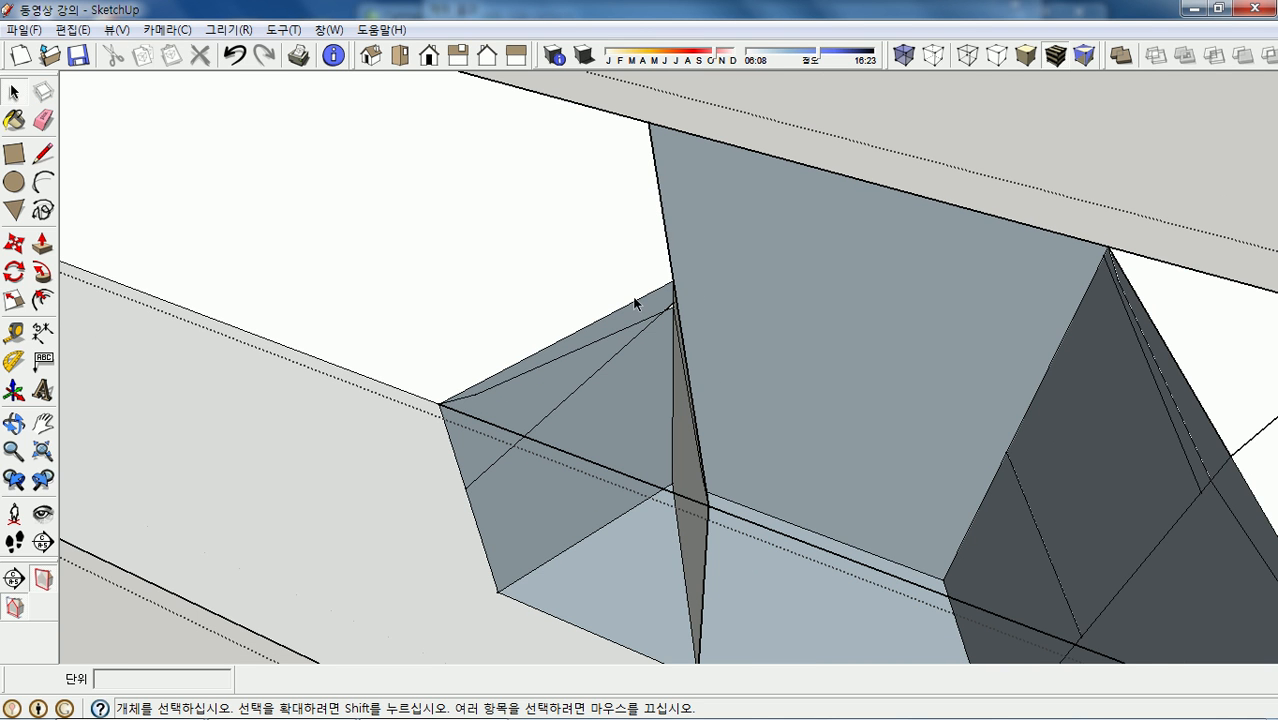
{"action": "left_click", "coordinate": [636, 304]}
{"action": "key", "text": "Delete"}
{"action": "left_click", "coordinate": [670, 258]}
{"action": "key", "text": "Delete"}
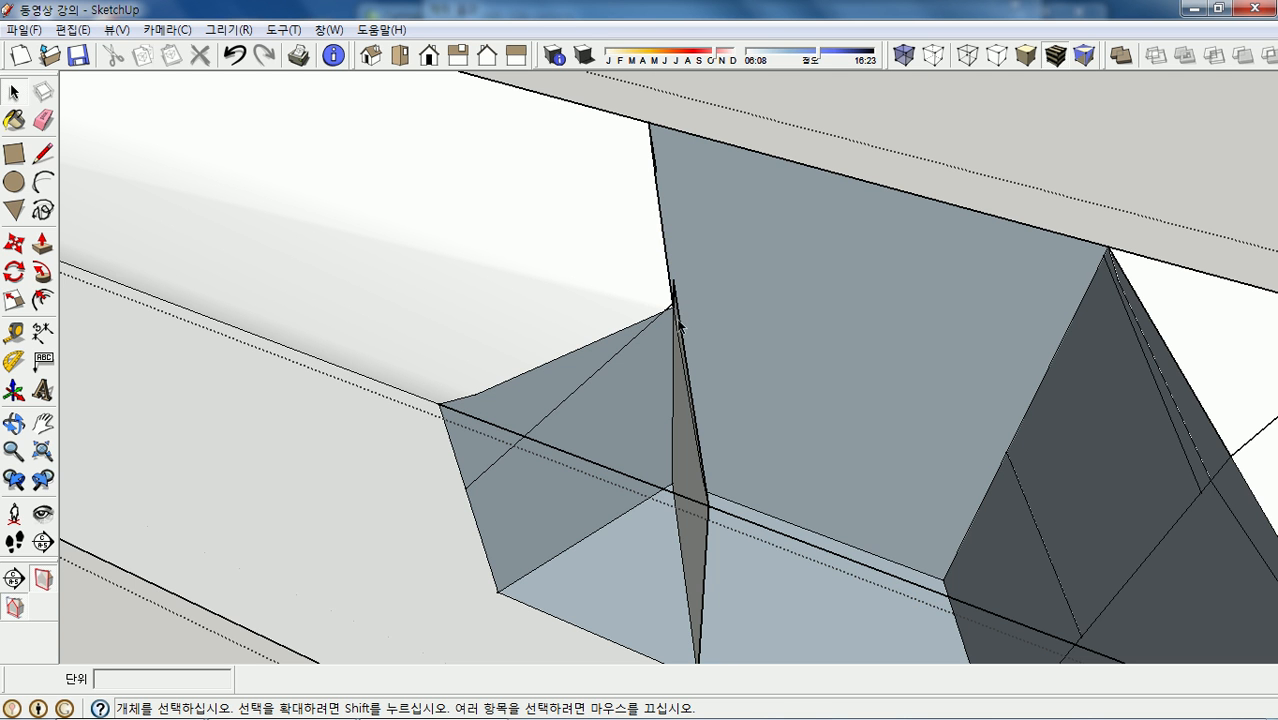
{"action": "left_click", "coordinate": [682, 328]}
{"action": "key", "text": "Delete"}
- Delete the two sliver edges, the short vertical edge and the diagonal edge
{"action": "middle_click_drag", "start_coordinate": [685, 315], "coordinate": [590, 305]}
{"action": "left_click", "coordinate": [601, 312]}
{"action": "key", "text": "Delete"}
{"action": "left_click", "coordinate": [599, 334]}
{"action": "key", "text": "Delete"}
{"action": "left_click", "coordinate": [624, 254]}
{"action": "key", "text": "Delete"}
{"action": "left_click", "coordinate": [555, 309]}
{"action": "key", "text": "Delete"}
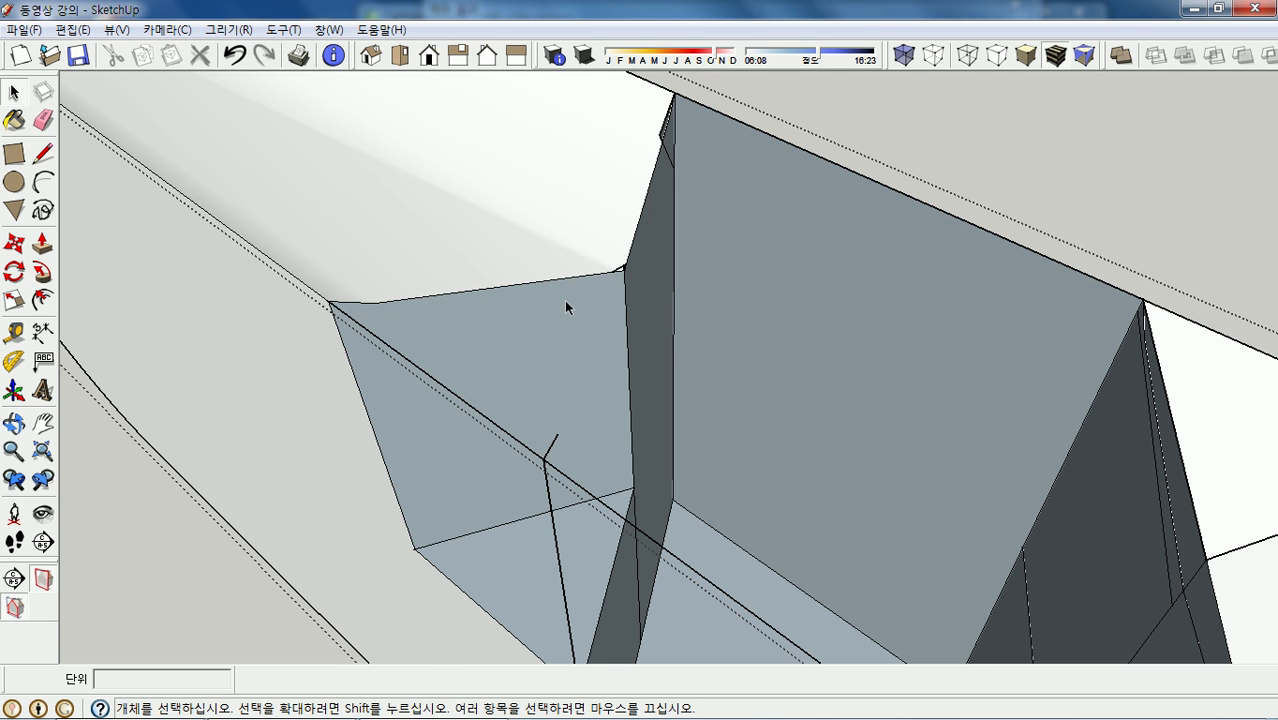
- Remove the solid diagonal, wall and long edges inside the notch
{"action": "middle_click_drag", "start_coordinate": [564, 300], "coordinate": [583, 389]}
{"action": "left_click", "coordinate": [550, 407]}
{"action": "key", "text": "Delete"}
{"action": "left_click", "coordinate": [562, 465]}
{"action": "key", "text": "Delete"}
{"action": "left_click", "coordinate": [600, 442]}
{"action": "key", "text": "Delete"}
{"action": "scroll", "coordinate": [633, 443], "scroll_direction": "up", "scroll_amount": 5}
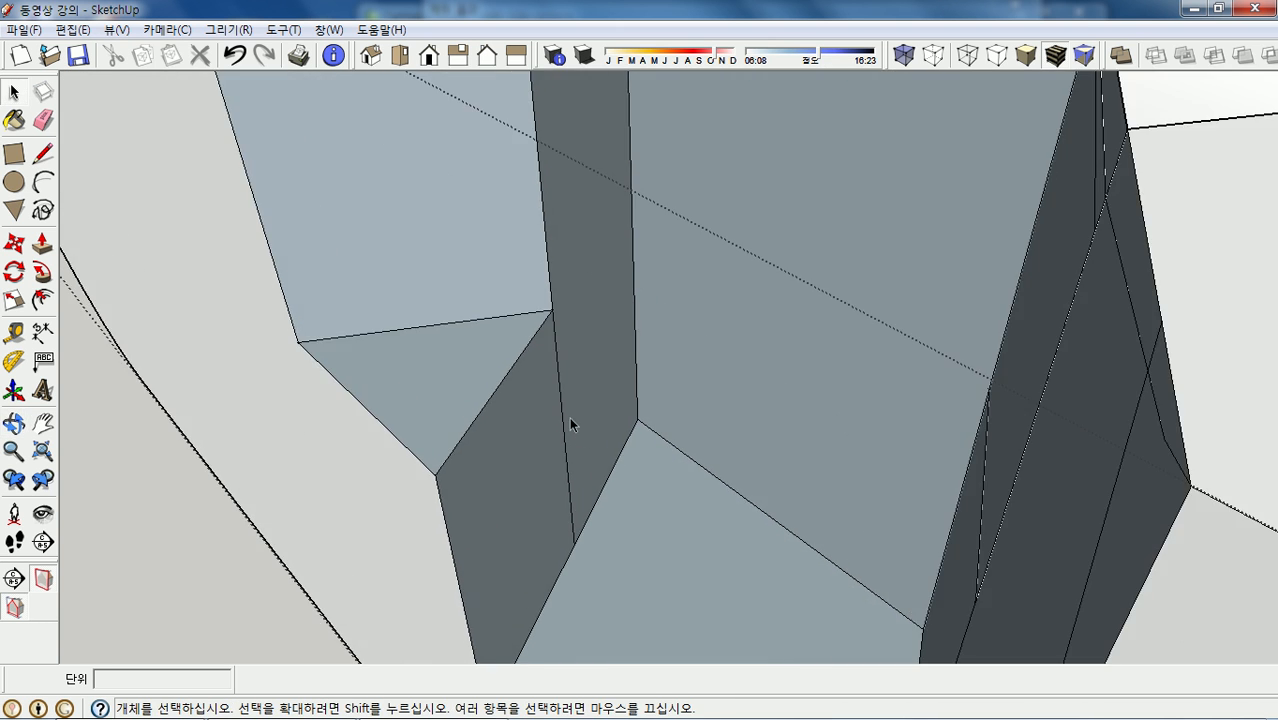
{"action": "scroll", "coordinate": [657, 325], "scroll_direction": "down", "scroll_amount": 6}
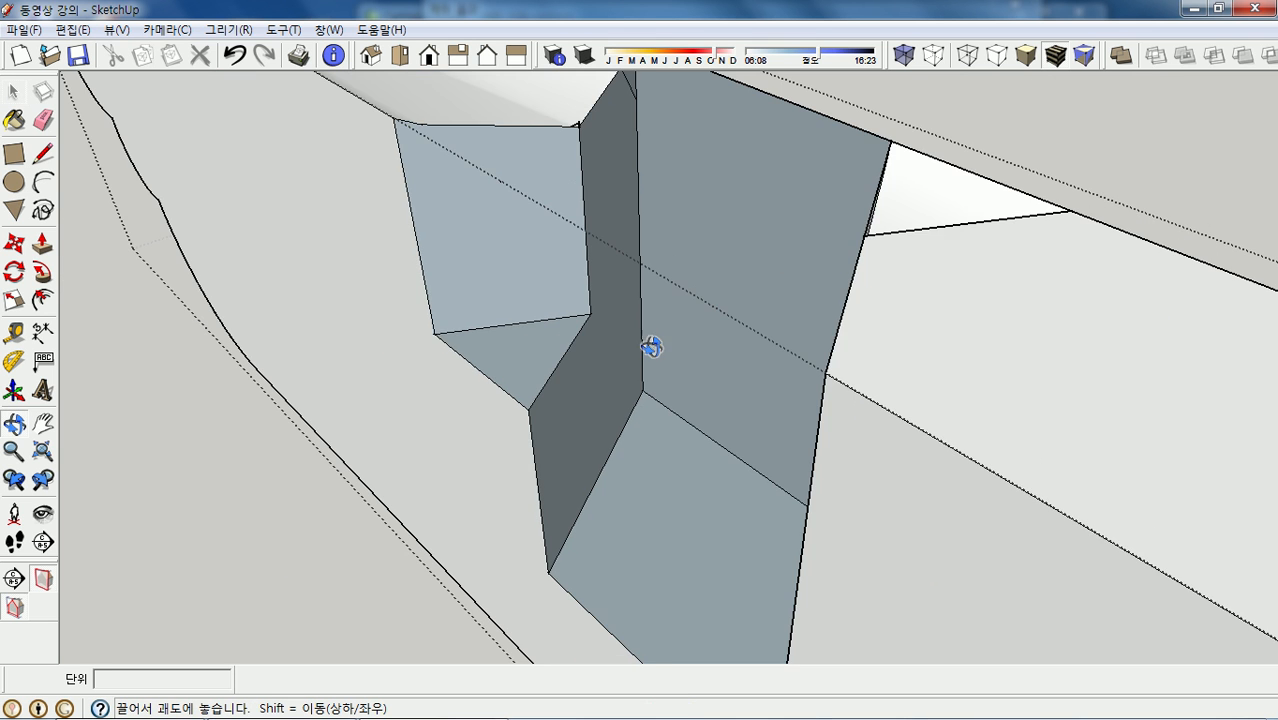
- Intersect the thin sliver face at the notch with the model and delete it
{"action": "scroll", "coordinate": [1000, 285], "scroll_direction": "up", "scroll_amount": 5}
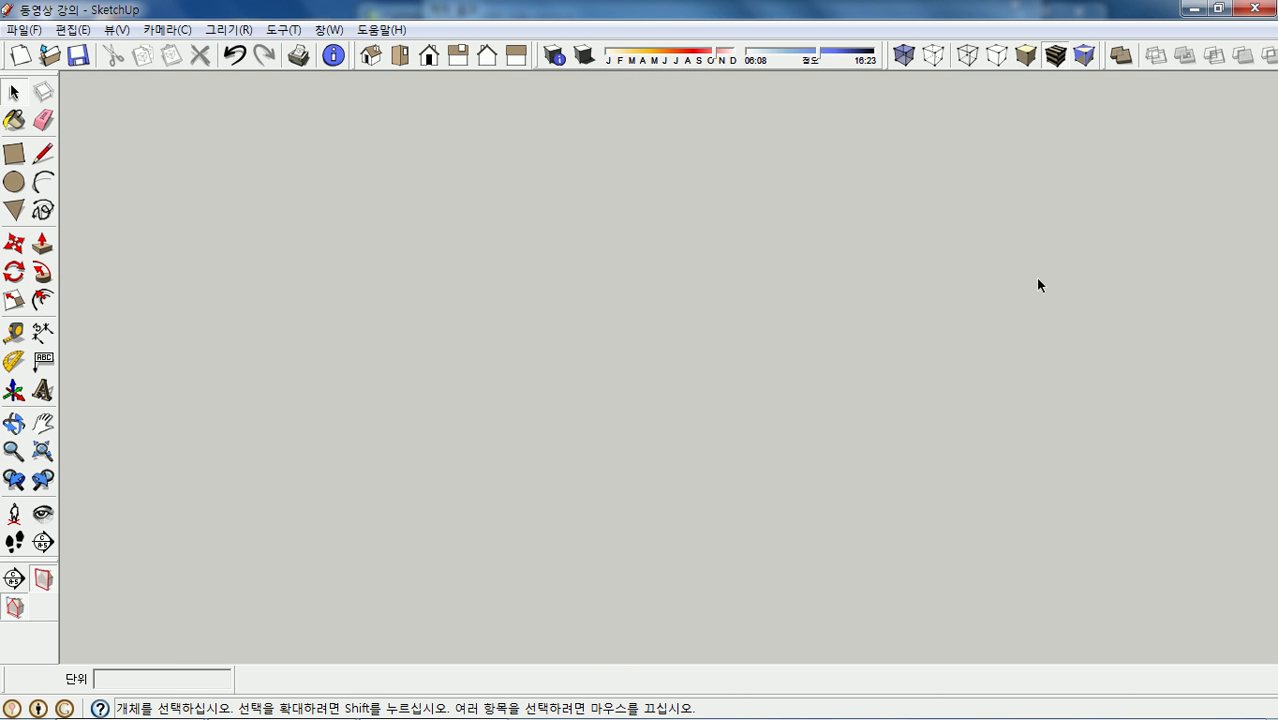
{"action": "scroll", "coordinate": [866, 366], "scroll_direction": "down", "scroll_amount": 8}
{"action": "scroll", "coordinate": [760, 438], "scroll_direction": "up", "scroll_amount": 7}
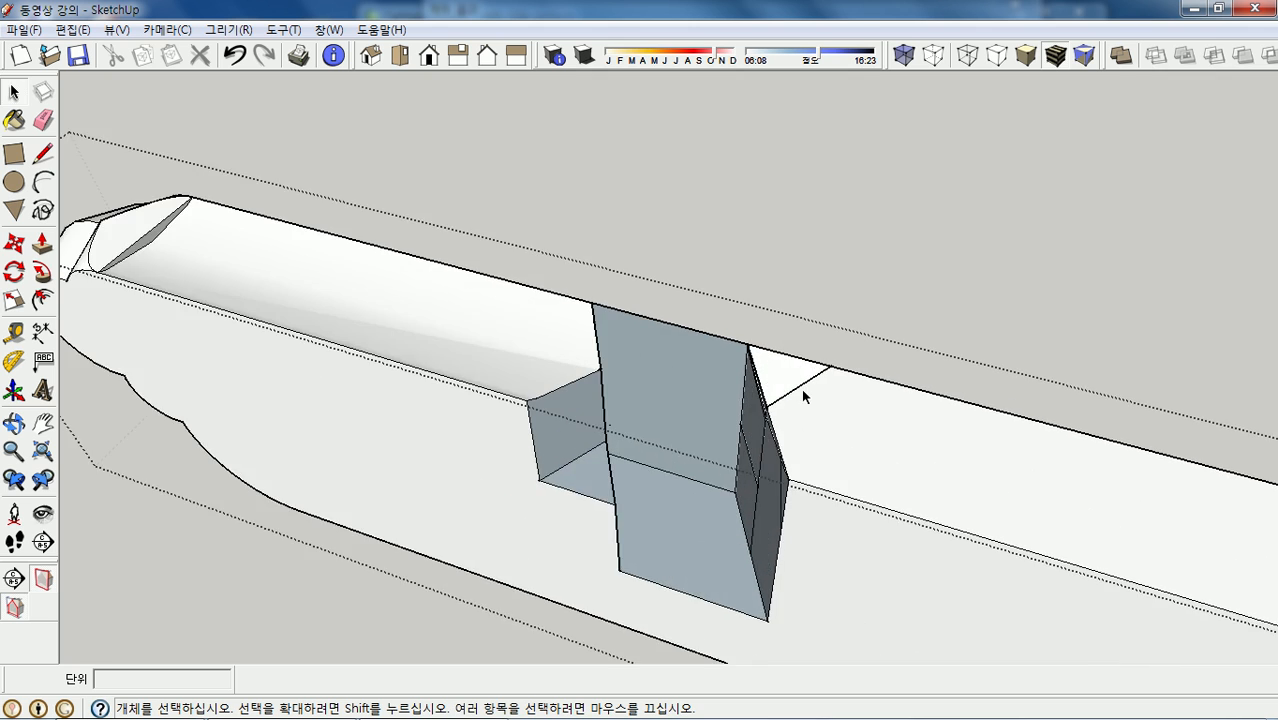
{"action": "middle_click_drag", "start_coordinate": [782, 393], "coordinate": [765, 297]}
{"action": "scroll", "coordinate": [740, 291], "scroll_direction": "up", "scroll_amount": 1}
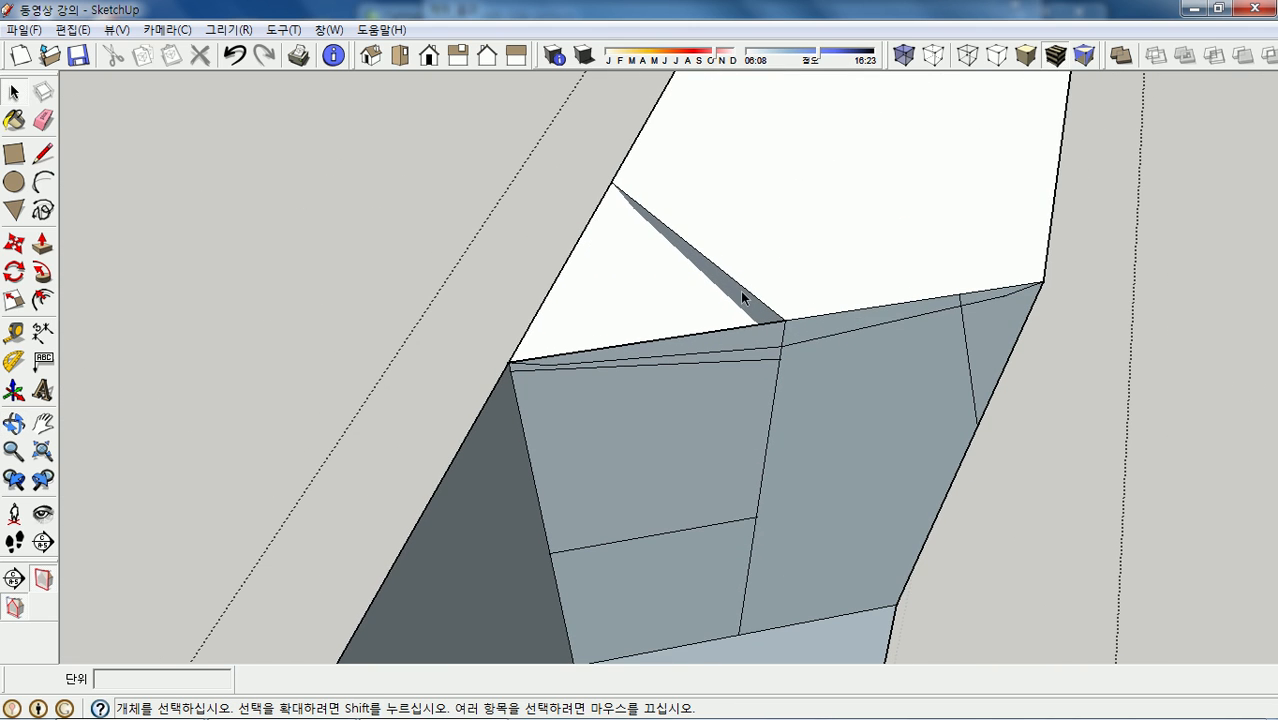
{"action": "right_click", "coordinate": [740, 291]}
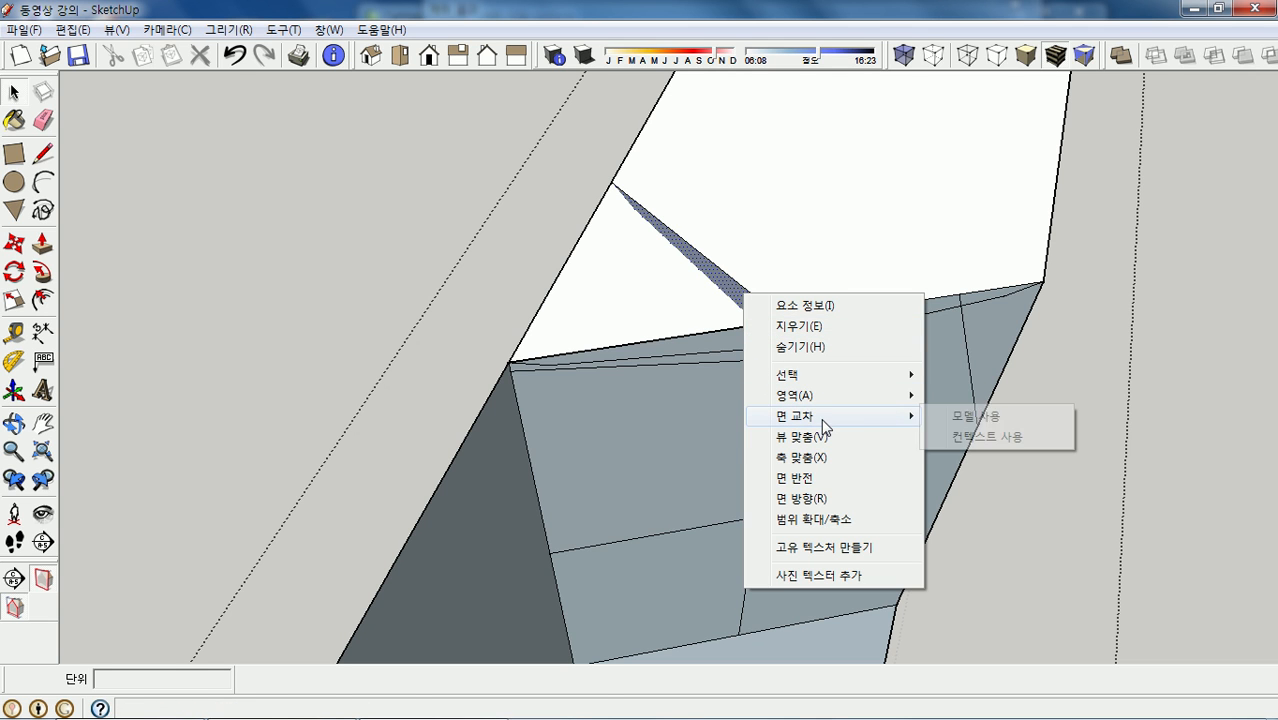
{"action": "left_click", "coordinate": [970, 414]}
{"action": "left_click", "coordinate": [757, 301]}
{"action": "key", "text": "Delete"}
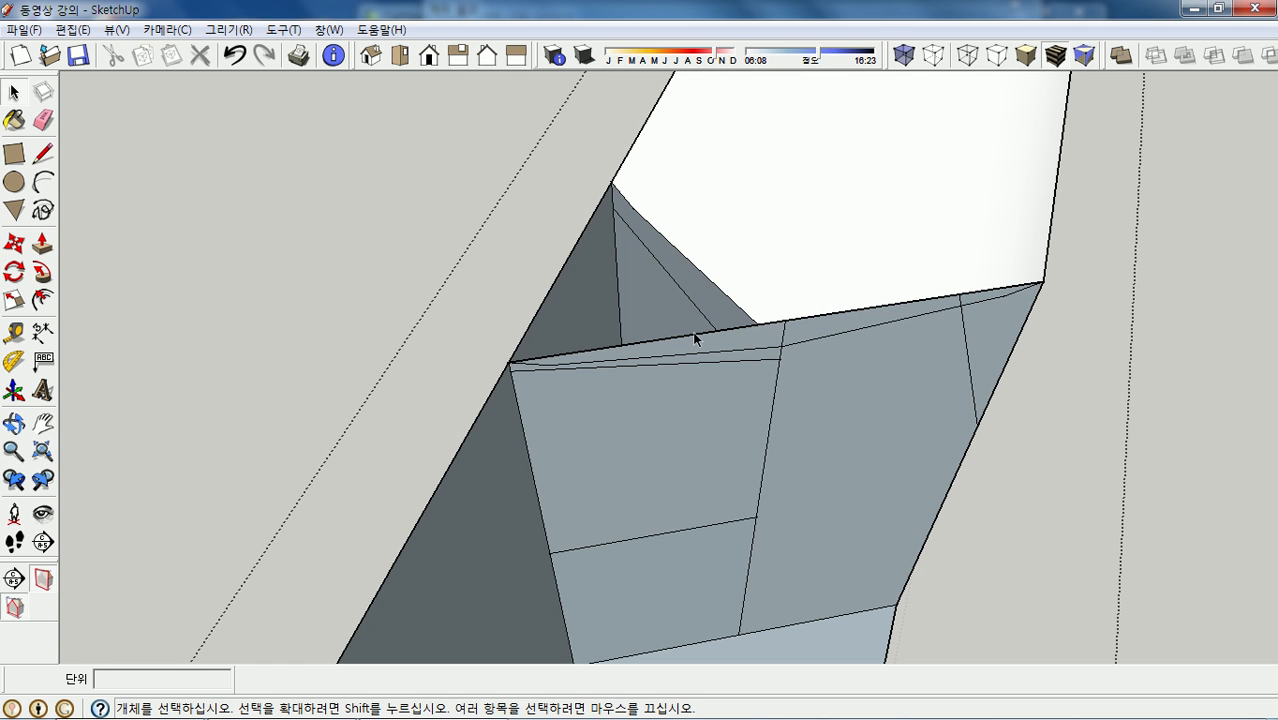
- Delete the sliver's leftover edges so the dark faces merge into one
{"action": "left_click", "coordinate": [694, 338]}
{"action": "key", "text": "Delete"}
{"action": "left_click", "coordinate": [681, 361]}
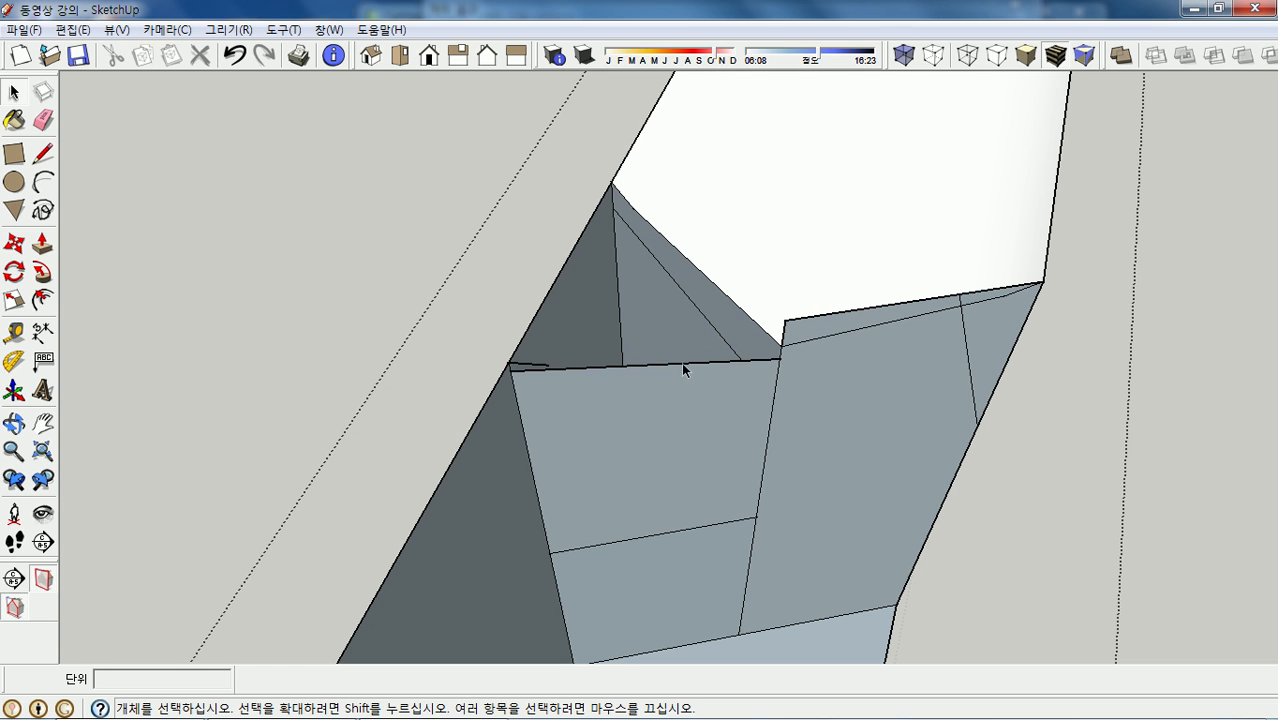
{"action": "key", "text": "Delete"}
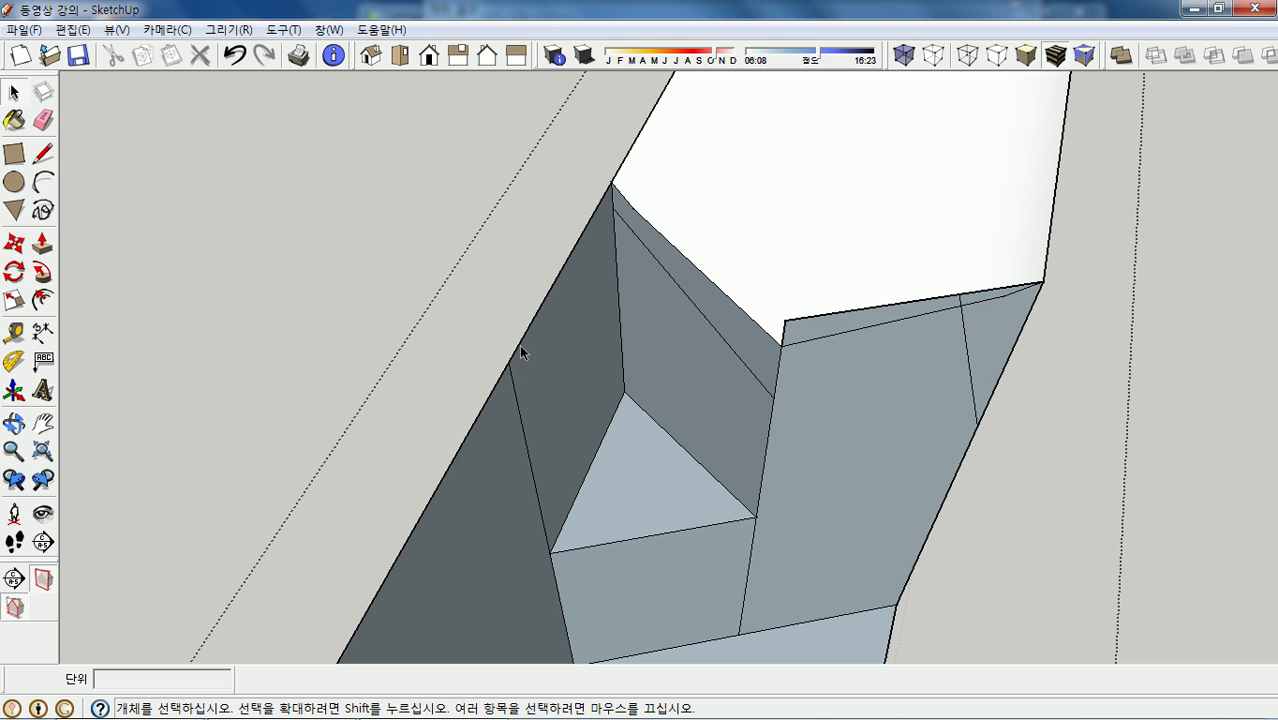
{"action": "left_click", "coordinate": [510, 377]}
{"action": "key", "text": "Delete"}
{"action": "left_click", "coordinate": [512, 365]}
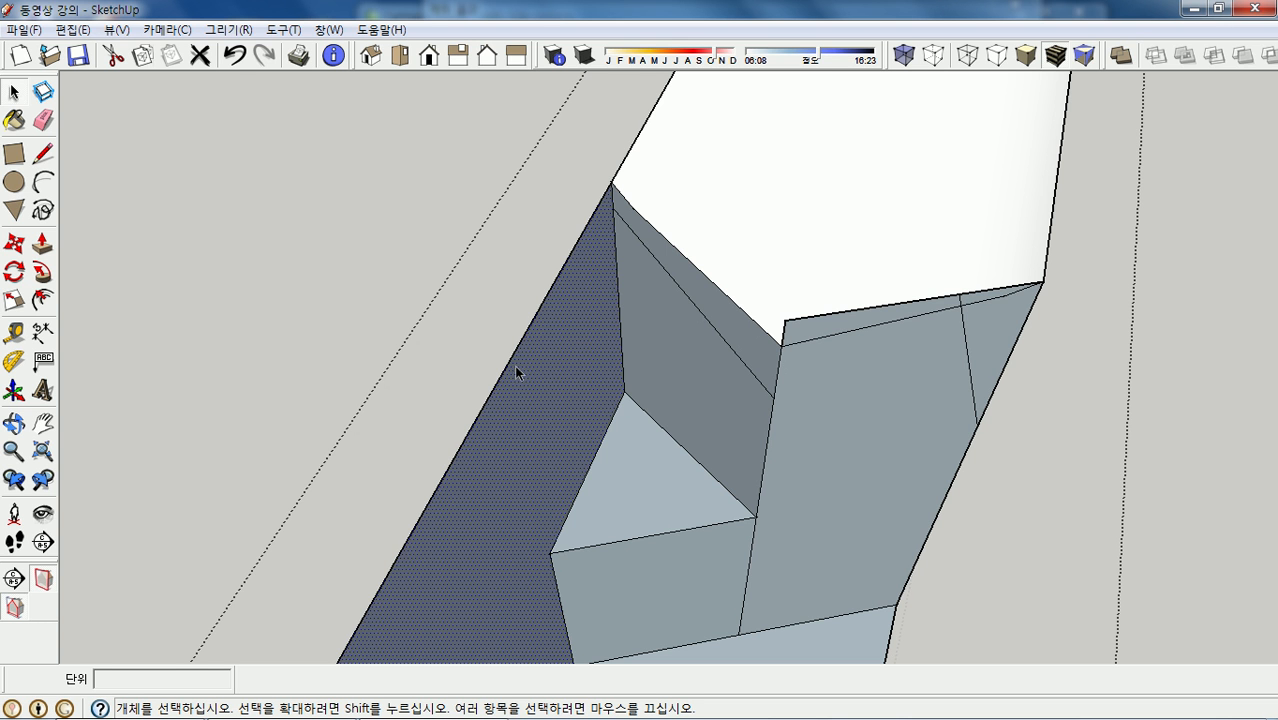
- Delete the merged dark face at the beam junction
{"action": "key", "text": "Delete"}
{"action": "scroll", "coordinate": [522, 344], "scroll_direction": "down", "scroll_amount": 5}
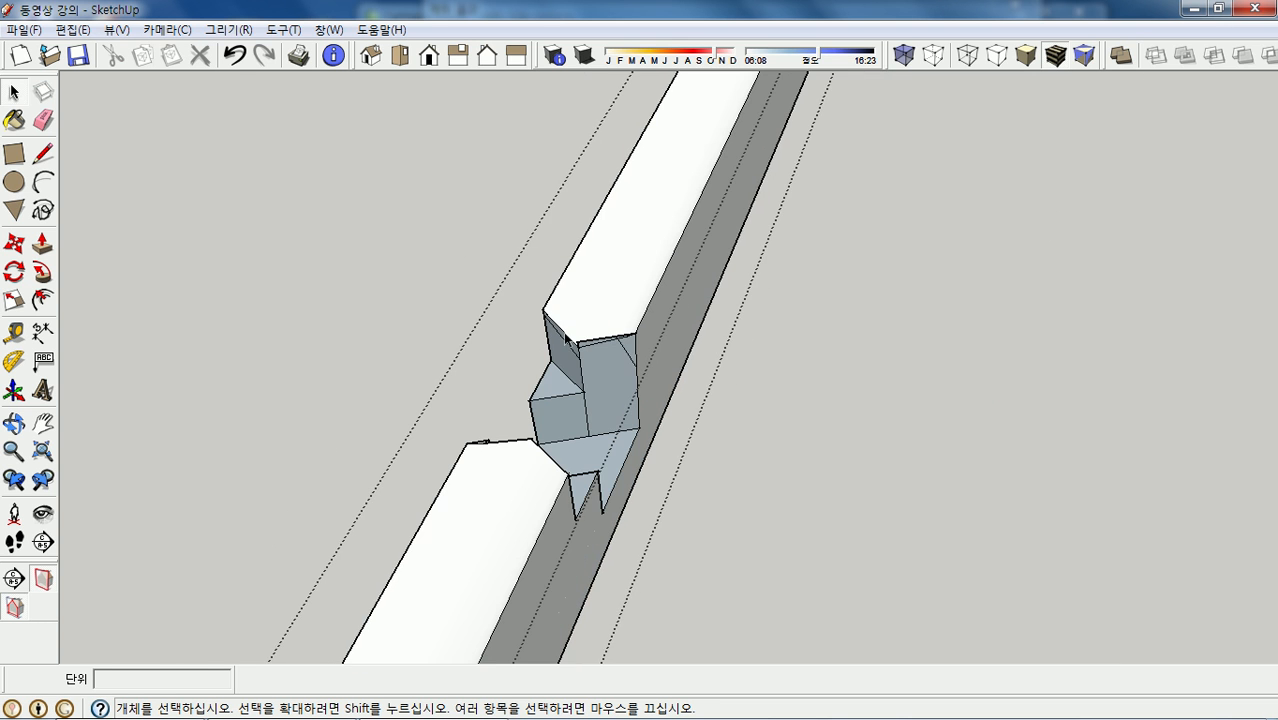
{"action": "scroll", "coordinate": [591, 341], "scroll_direction": "up", "scroll_amount": 4}
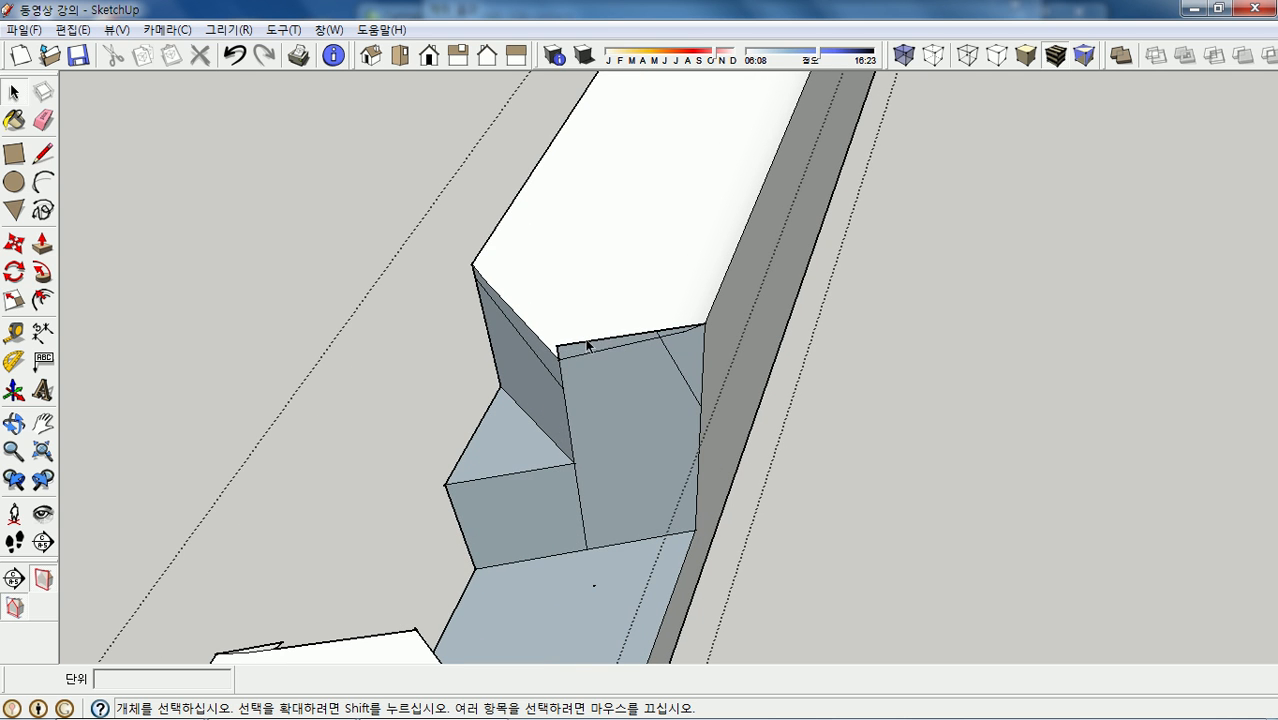
{"action": "middle_click_drag", "start_coordinate": [590, 346], "coordinate": [907, 338]}
{"action": "scroll", "coordinate": [882, 310], "scroll_direction": "up", "scroll_amount": 3}
{"action": "scroll", "coordinate": [883, 309], "scroll_direction": "down", "scroll_amount": 4}
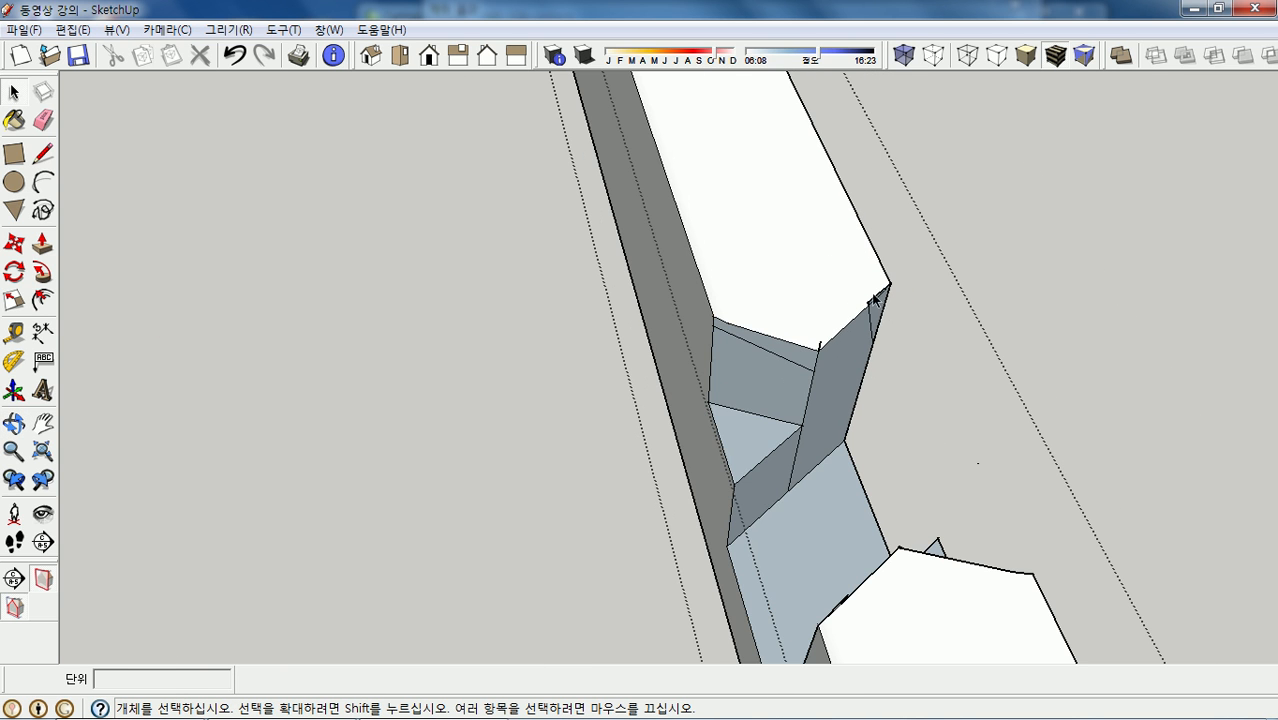
{"action": "middle_click_drag", "start_coordinate": [869, 305], "coordinate": [815, 279]}
- Delete the stray edge and the stray diagonal edge on the notch wall
{"action": "left_click", "coordinate": [826, 287]}
{"action": "key", "text": "Delete"}
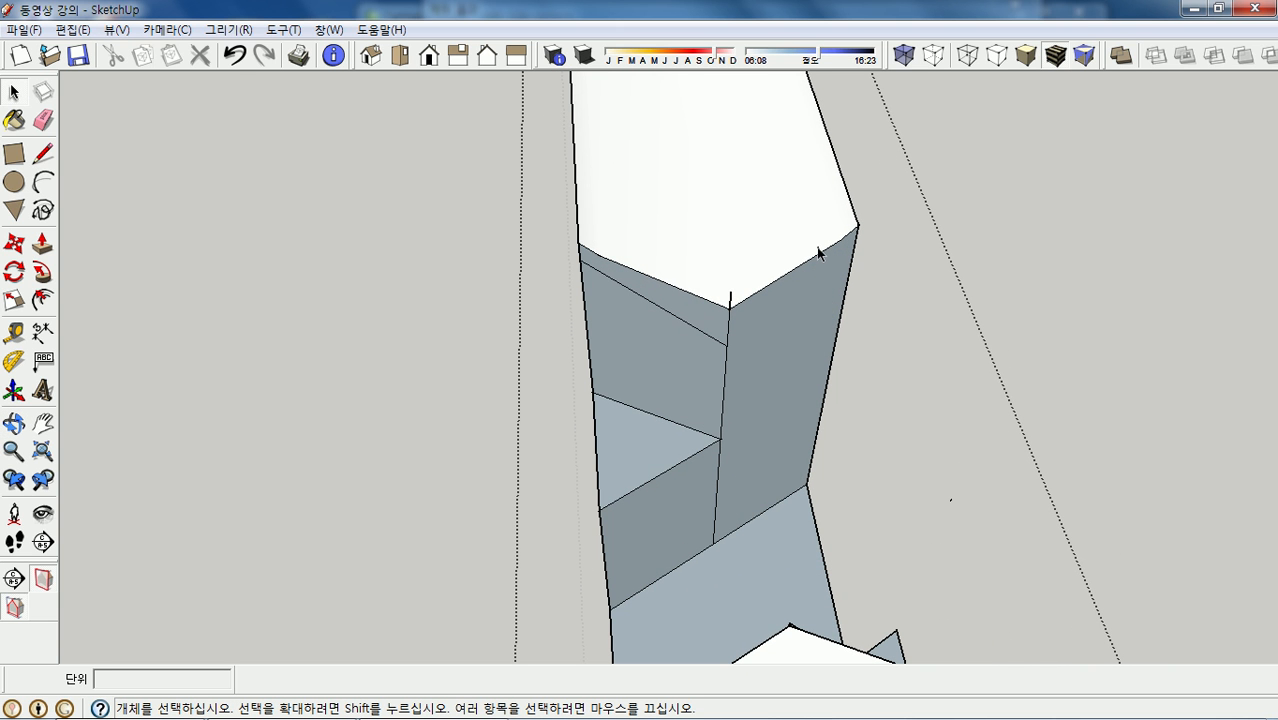
{"action": "left_click", "coordinate": [704, 337]}
{"action": "key", "text": "Delete"}
{"action": "scroll", "coordinate": [731, 310], "scroll_direction": "up", "scroll_amount": 1}
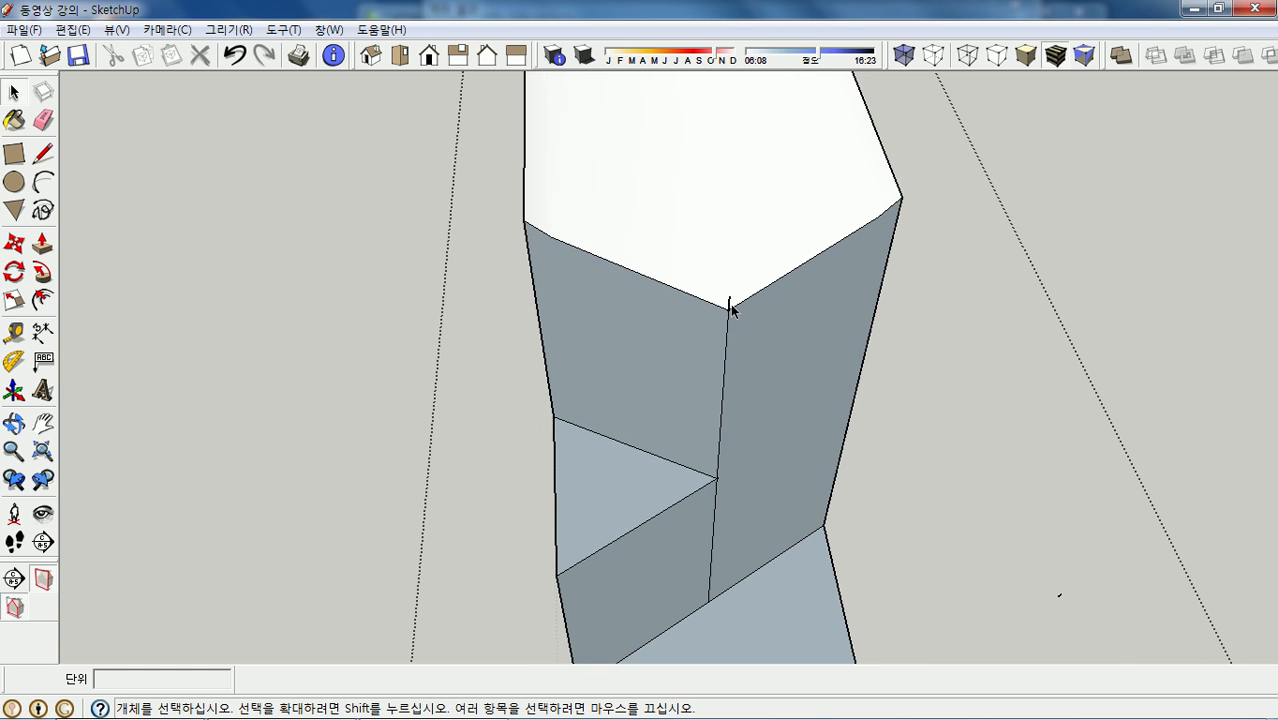
{"action": "scroll", "coordinate": [735, 307], "scroll_direction": "down", "scroll_amount": 2}
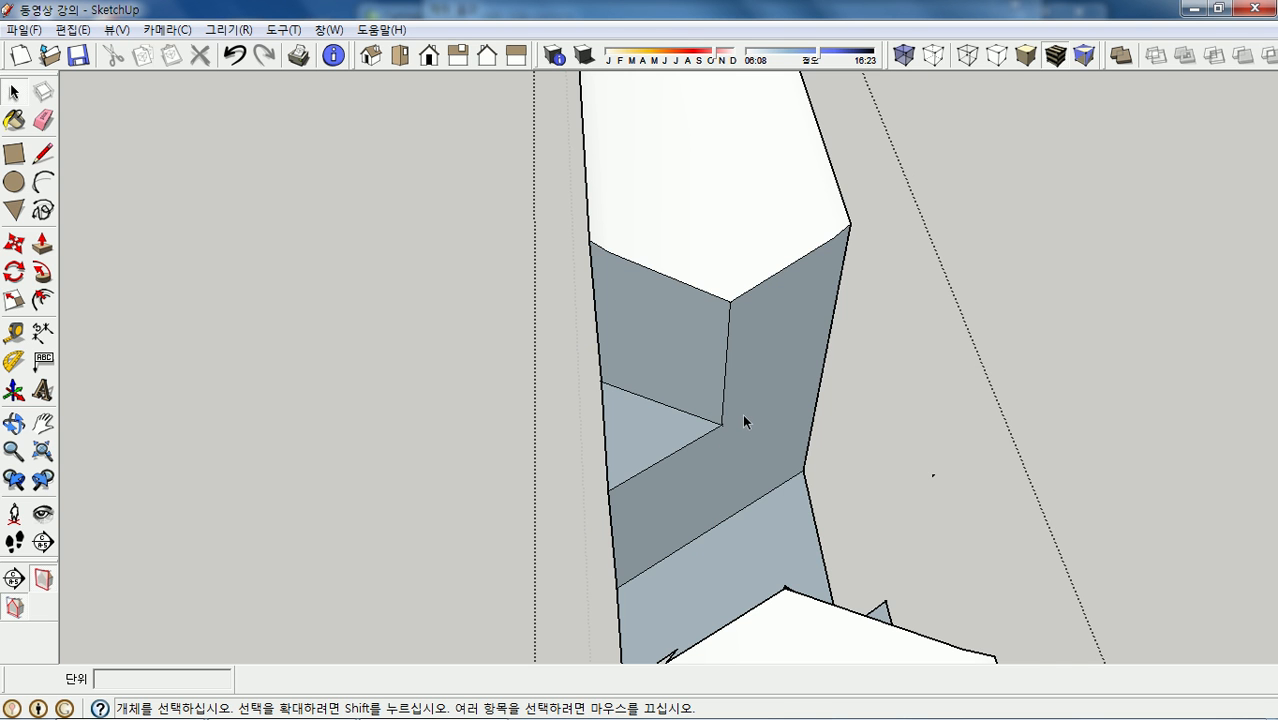
- Delete the small leftover edge inside the notch
{"action": "scroll", "coordinate": [741, 413], "scroll_direction": "down", "scroll_amount": 1}
{"action": "middle_click_drag", "start_coordinate": [741, 413], "coordinate": [395, 456]}
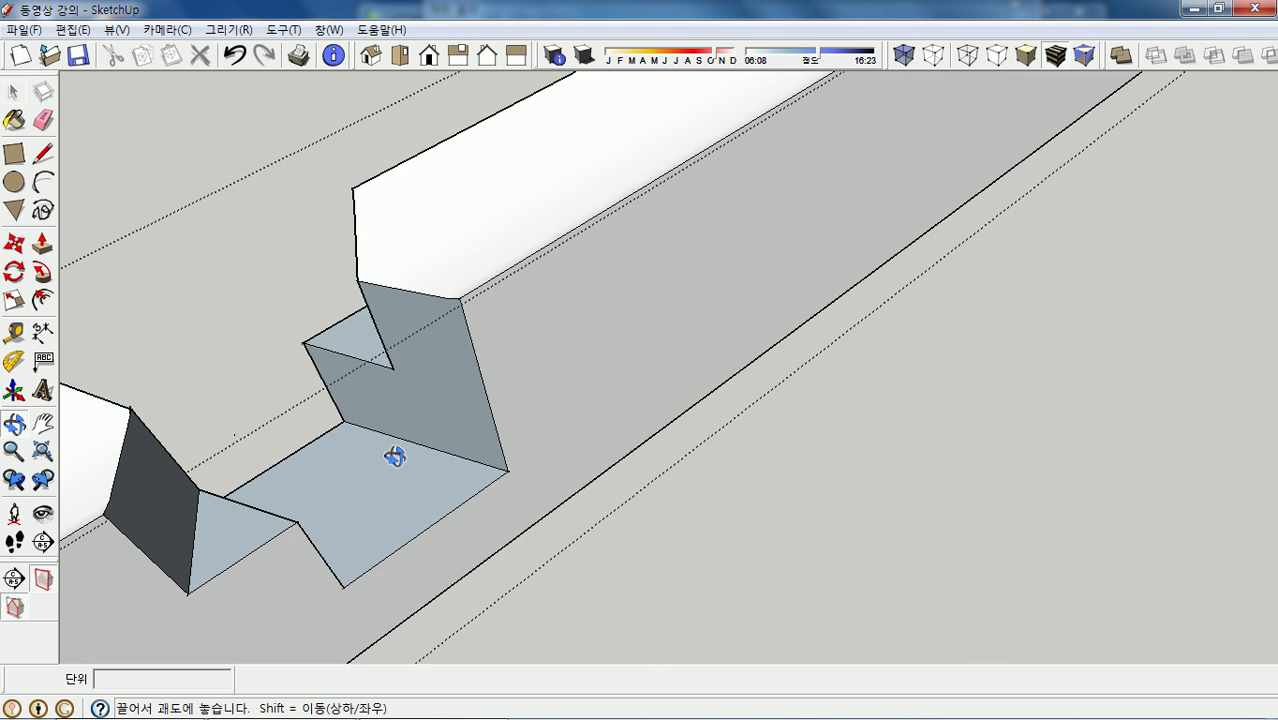
{"action": "scroll", "coordinate": [605, 357], "scroll_direction": "down", "scroll_amount": 3}
{"action": "middle_click_drag", "start_coordinate": [587, 333], "coordinate": [759, 460]}
{"action": "scroll", "coordinate": [708, 510], "scroll_direction": "up", "scroll_amount": 4}
{"action": "scroll", "coordinate": [708, 510], "scroll_direction": "up", "scroll_amount": 1}
{"action": "left_click", "coordinate": [713, 492]}
{"action": "key", "text": "Delete"}
- Orbit around the notch corner to inspect the cleaned pocket from the front
{"action": "middle_click_drag", "start_coordinate": [716, 515], "coordinate": [836, 470]}
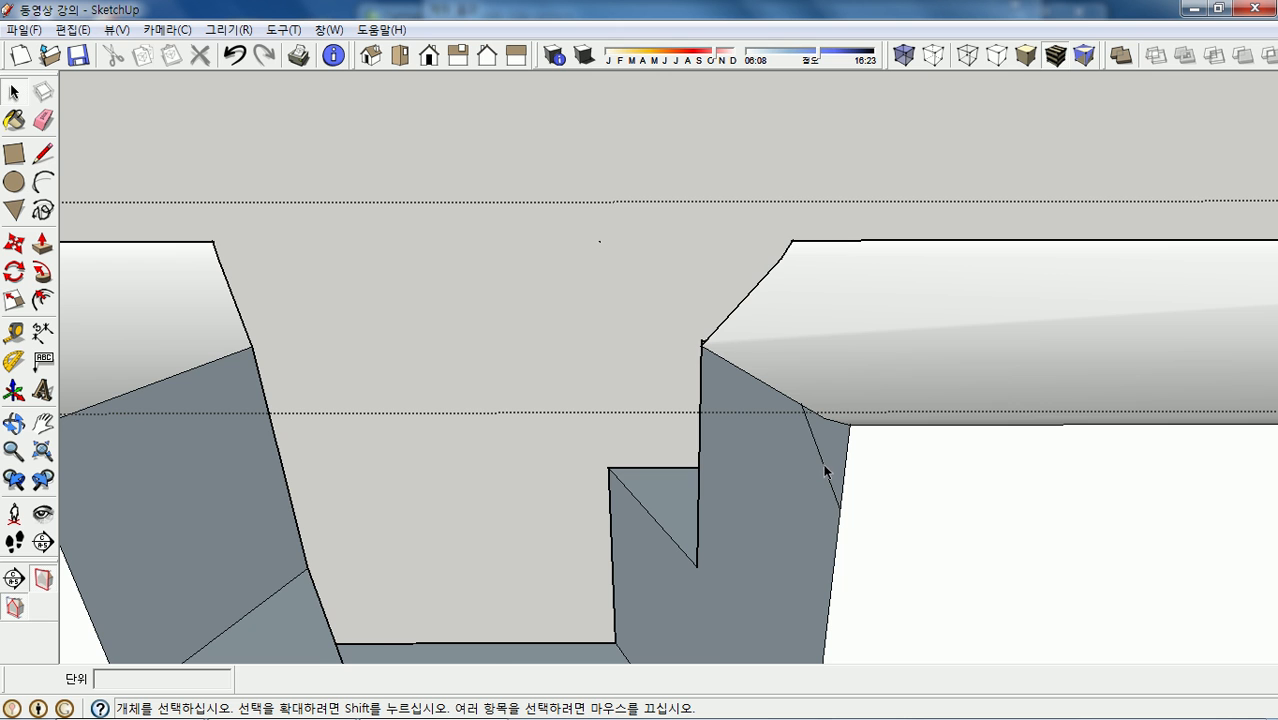
{"action": "scroll", "coordinate": [926, 357], "scroll_direction": "down", "scroll_amount": 1}
{"action": "scroll", "coordinate": [770, 341], "scroll_direction": "up", "scroll_amount": 5}
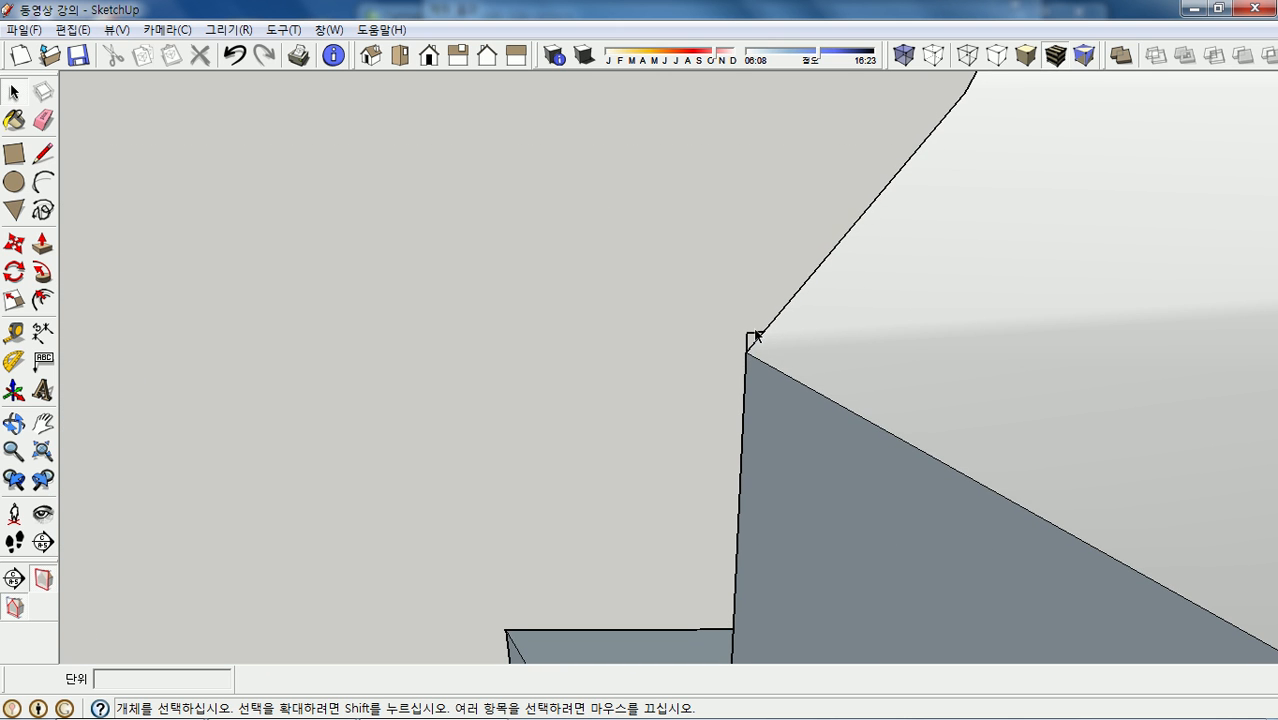
{"action": "middle_click_drag", "start_coordinate": [747, 345], "coordinate": [986, 296]}
{"action": "scroll", "coordinate": [986, 296], "scroll_direction": "down", "scroll_amount": 6}
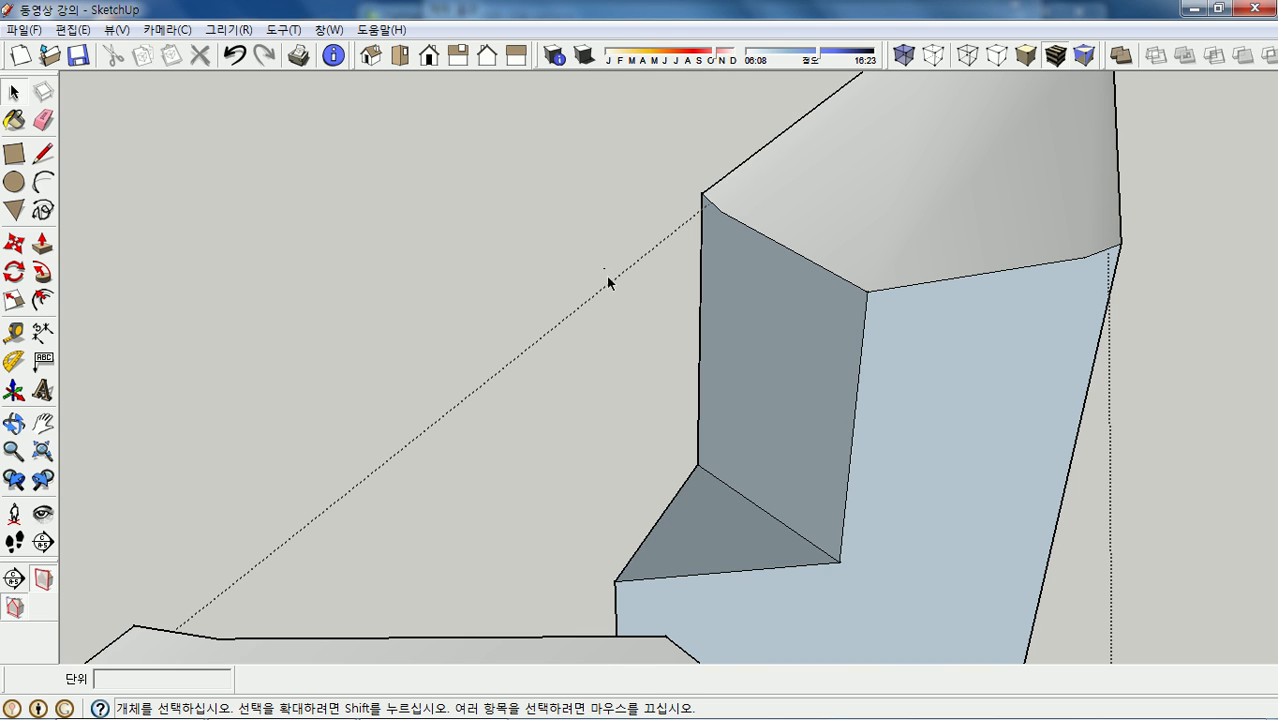
{"action": "scroll", "coordinate": [610, 253], "scroll_direction": "down", "scroll_amount": 1}
- Select the vertical and horizontal faces inside the beam's notch
{"action": "middle_click_drag", "start_coordinate": [609, 253], "coordinate": [648, 351]}
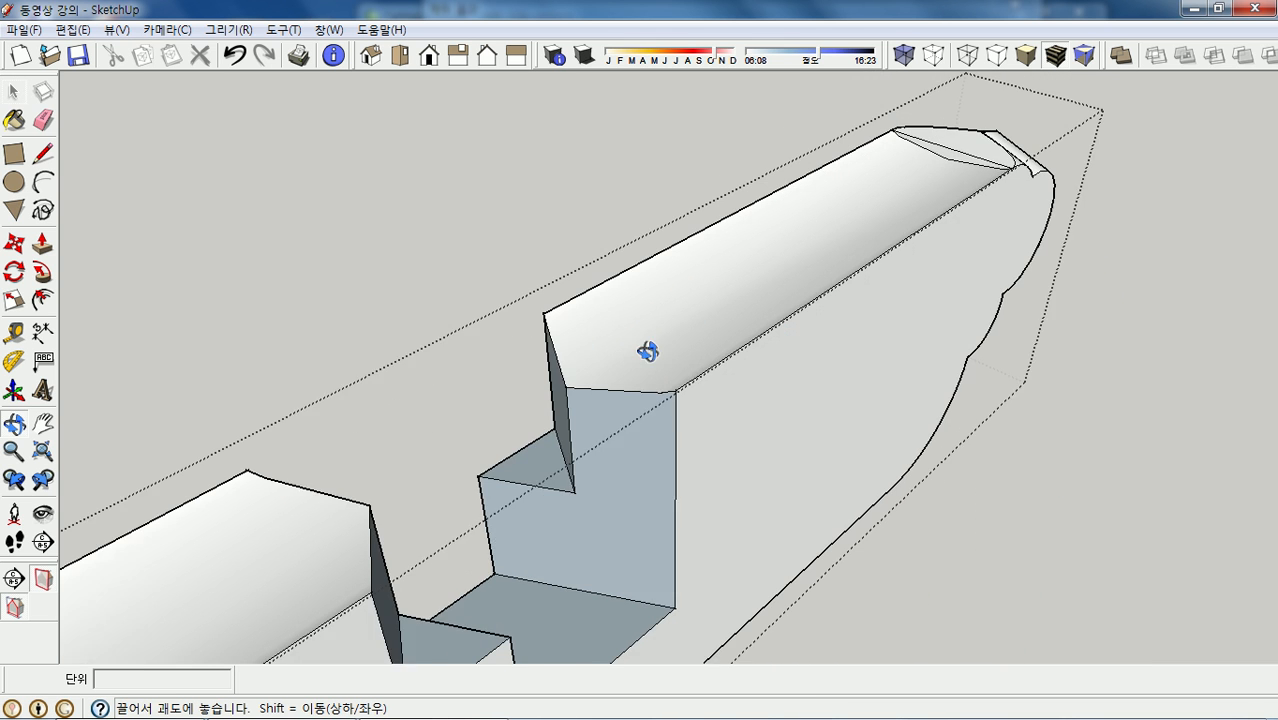
{"action": "scroll", "coordinate": [787, 303], "scroll_direction": "down", "scroll_amount": 3}
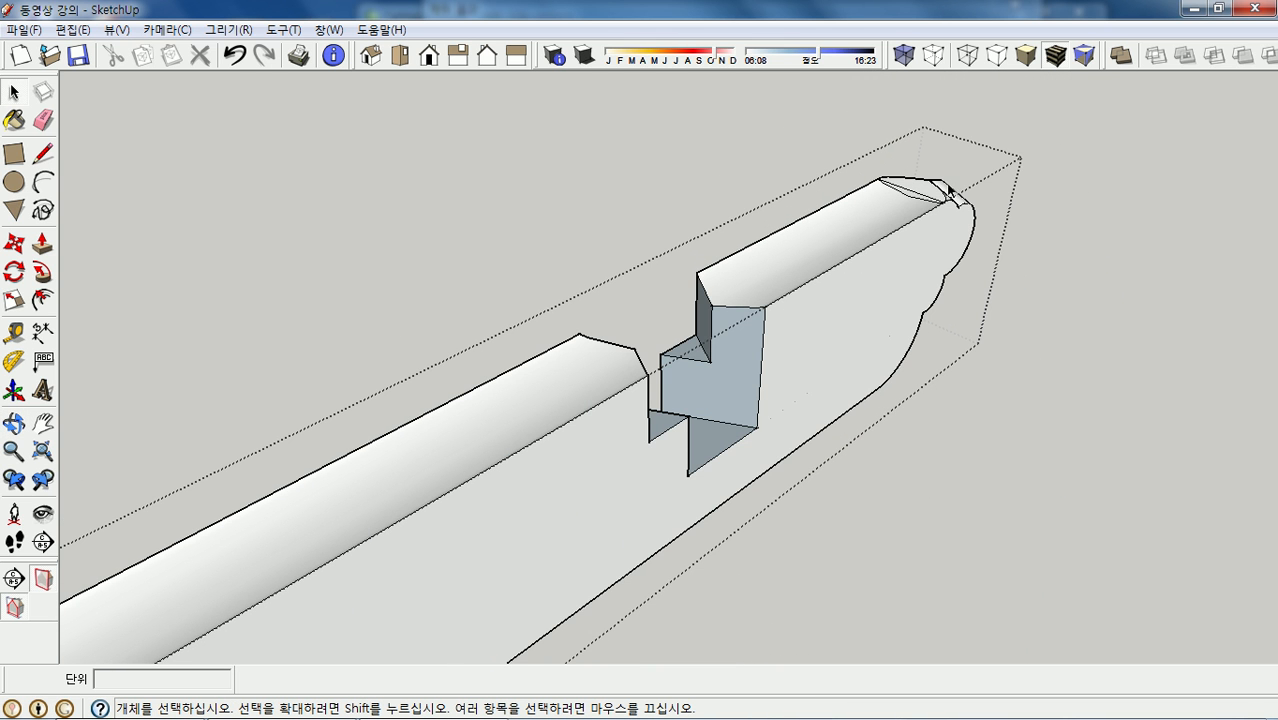
{"action": "scroll", "coordinate": [948, 190], "scroll_direction": "down", "scroll_amount": 1}
{"action": "middle_click_drag", "start_coordinate": [948, 190], "coordinate": [940, 224]}
{"action": "scroll", "coordinate": [940, 224], "scroll_direction": "up", "scroll_amount": 2}
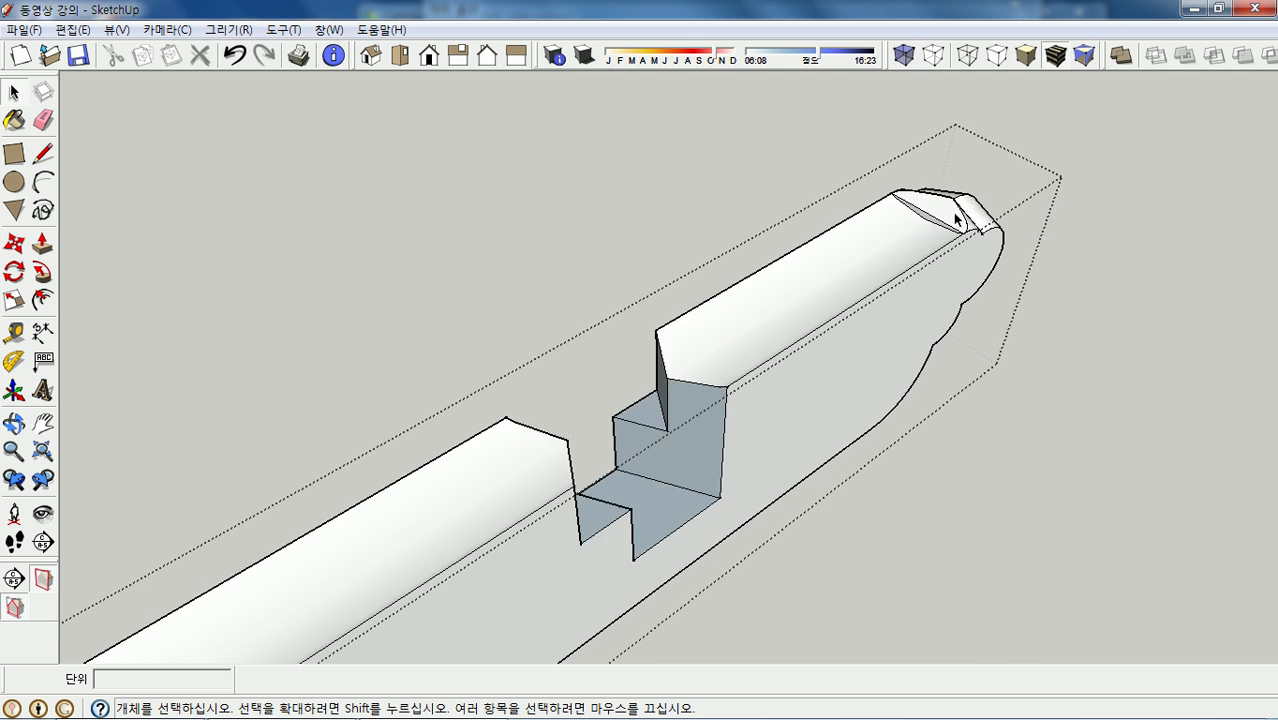
{"action": "scroll", "coordinate": [955, 213], "scroll_direction": "down", "scroll_amount": 3}
{"action": "scroll", "coordinate": [822, 302], "scroll_direction": "down", "scroll_amount": 1}
{"action": "scroll", "coordinate": [541, 475], "scroll_direction": "up", "scroll_amount": 2}
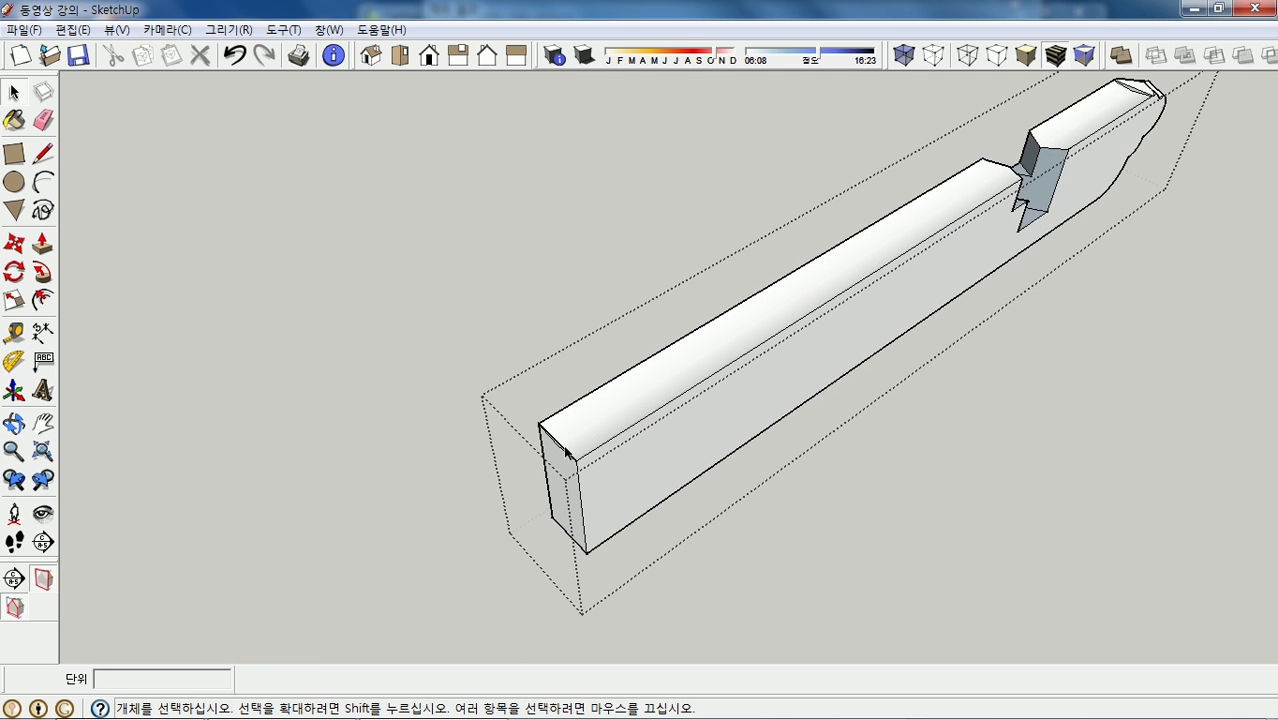
{"action": "scroll", "coordinate": [541, 475], "scroll_direction": "up", "scroll_amount": 4}
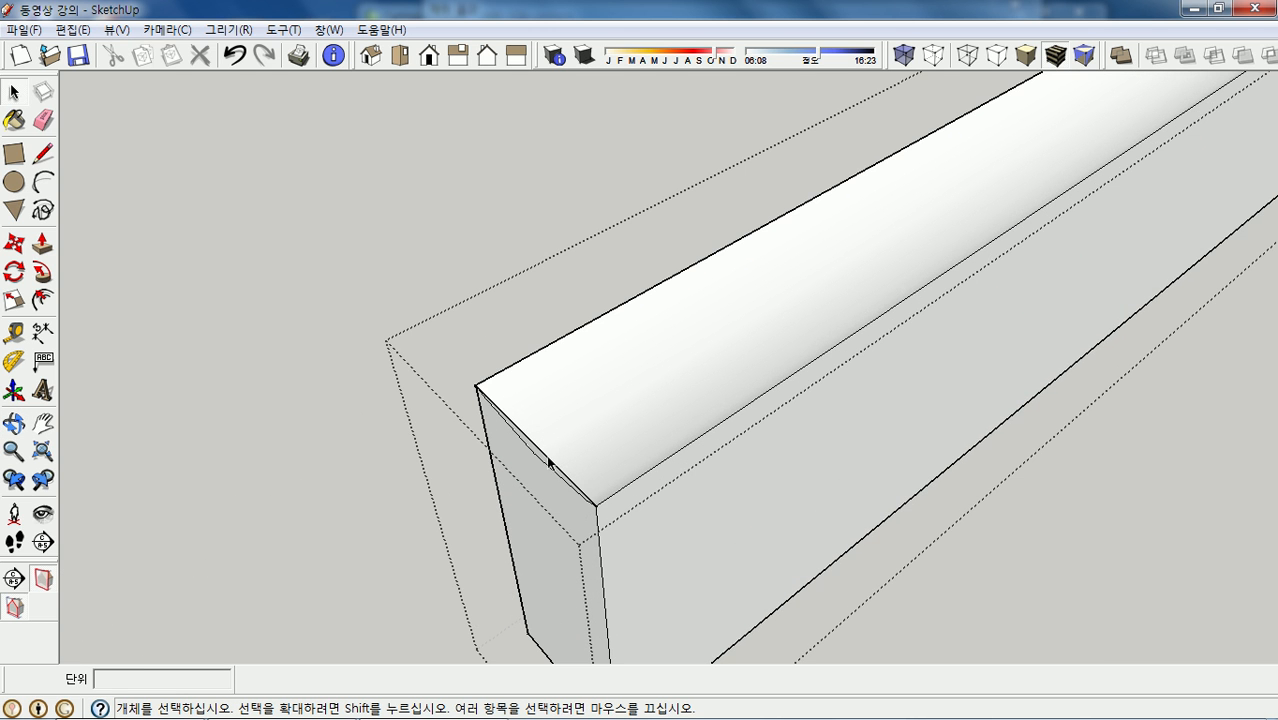
{"action": "scroll", "coordinate": [438, 440], "scroll_direction": "down", "scroll_amount": 4}
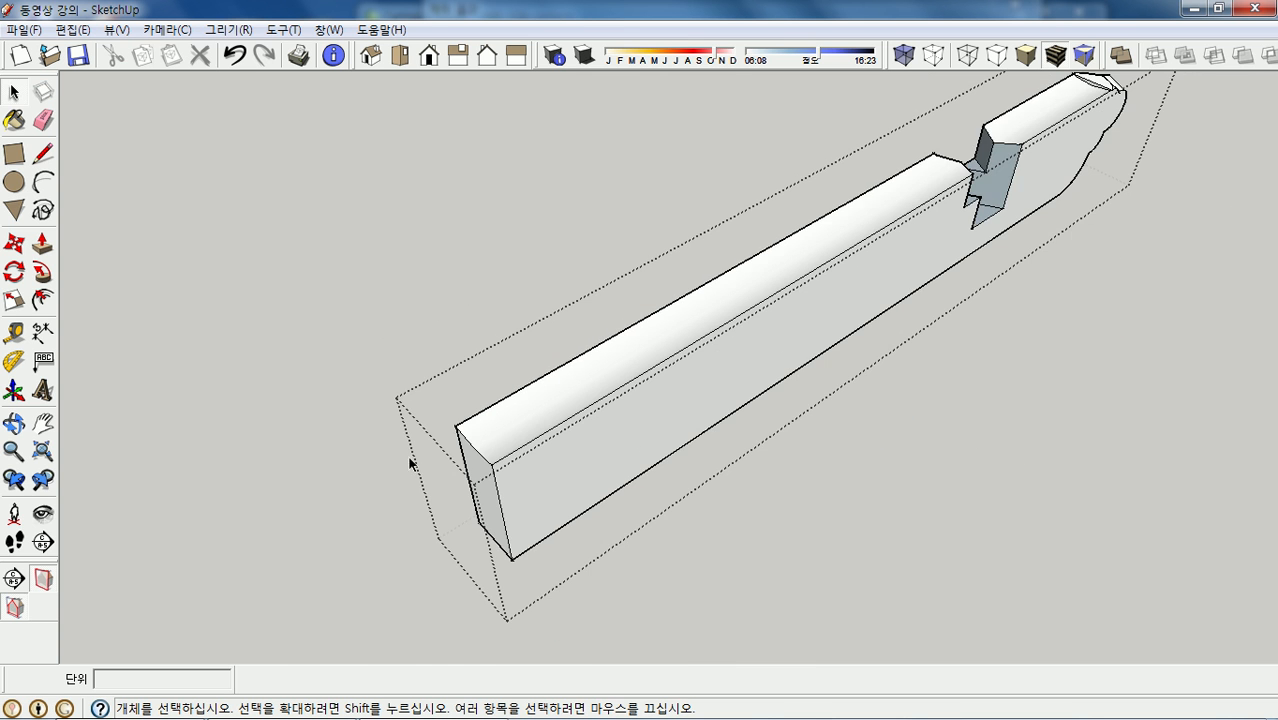
{"action": "scroll", "coordinate": [410, 463], "scroll_direction": "down", "scroll_amount": 2}
{"action": "scroll", "coordinate": [748, 308], "scroll_direction": "up", "scroll_amount": 6}
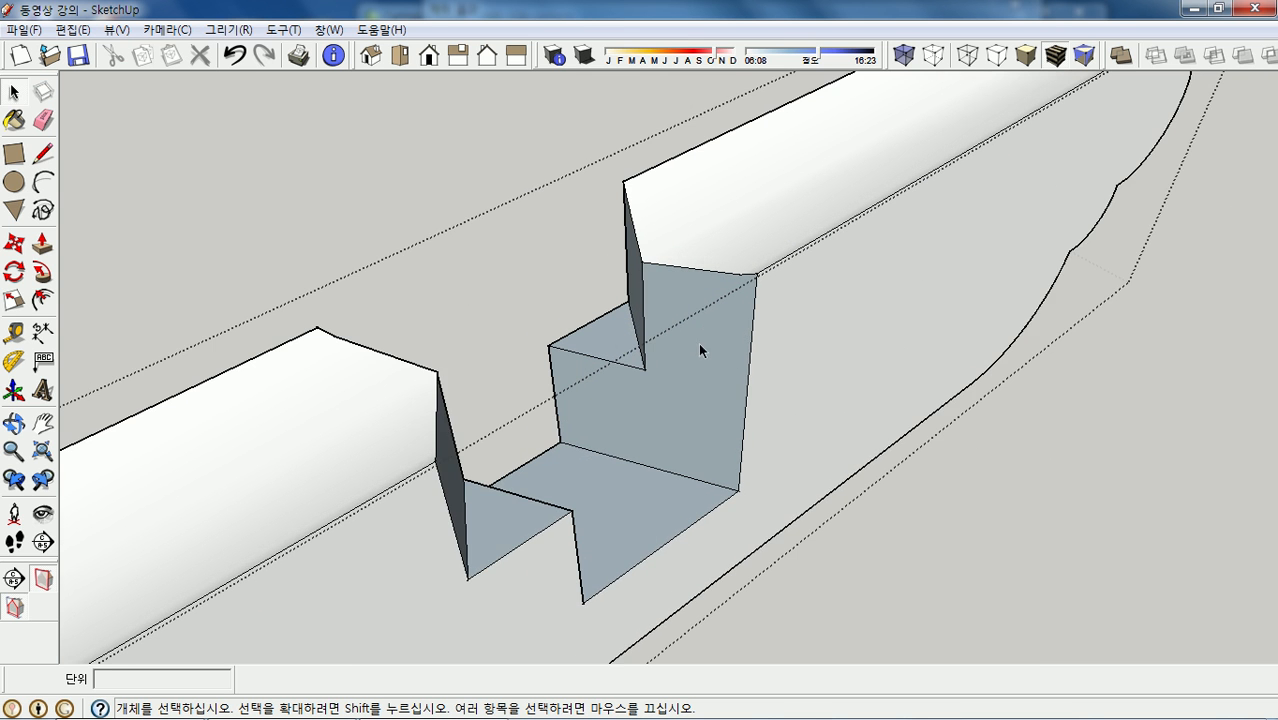
{"action": "scroll", "coordinate": [690, 353], "scroll_direction": "up", "scroll_amount": 1}
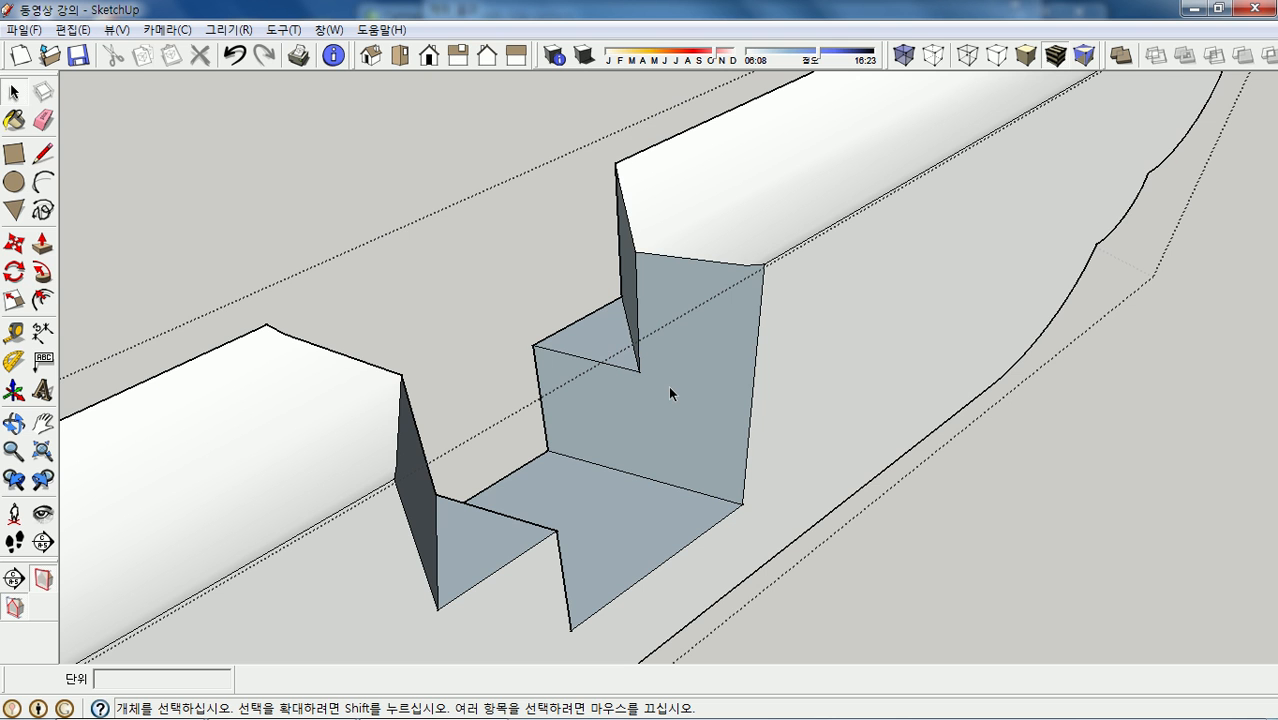
{"action": "left_click", "coordinate": [669, 389]}
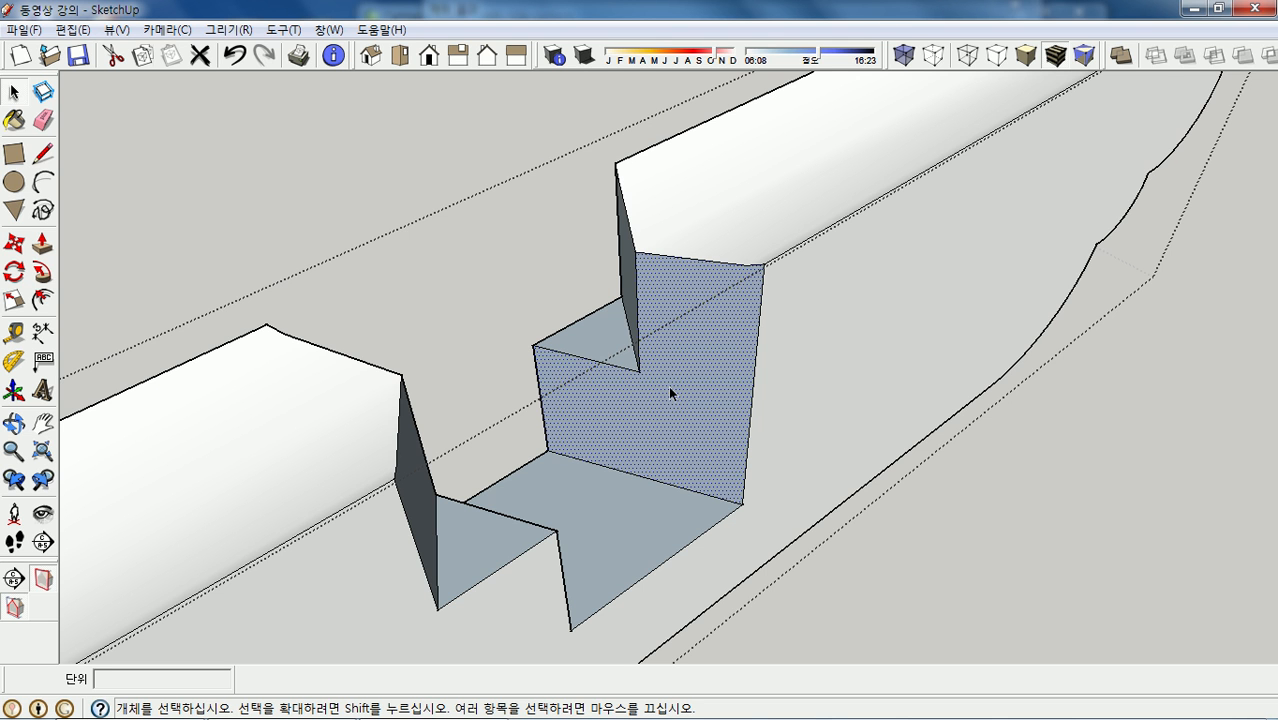
{"action": "left_click", "coordinate": [607, 347], "text": "shift"}
- Add the bottom, triangular and remaining notch faces to the selection
{"action": "middle_click_drag", "start_coordinate": [705, 354], "coordinate": [1246, 305]}
{"action": "middle_click_drag", "start_coordinate": [700, 445], "coordinate": [771, 390]}
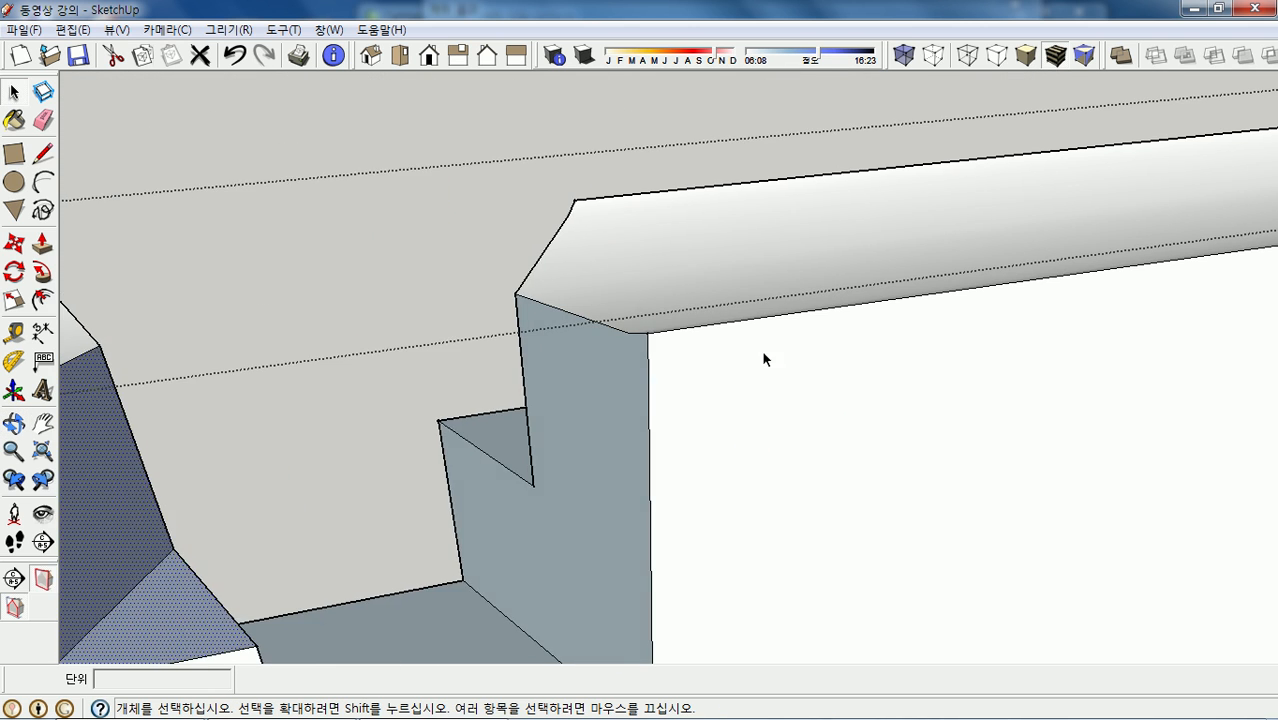
{"action": "scroll", "coordinate": [776, 330], "scroll_direction": "down", "scroll_amount": 2}
{"action": "left_click", "coordinate": [501, 594], "text": "shift"}
{"action": "left_click", "coordinate": [620, 499], "text": "shift"}
{"action": "middle_click_drag", "start_coordinate": [618, 451], "coordinate": [933, 563]}
{"action": "left_click", "coordinate": [917, 515], "text": "shift"}
{"action": "middle_click_drag", "start_coordinate": [971, 444], "coordinate": [796, 508]}
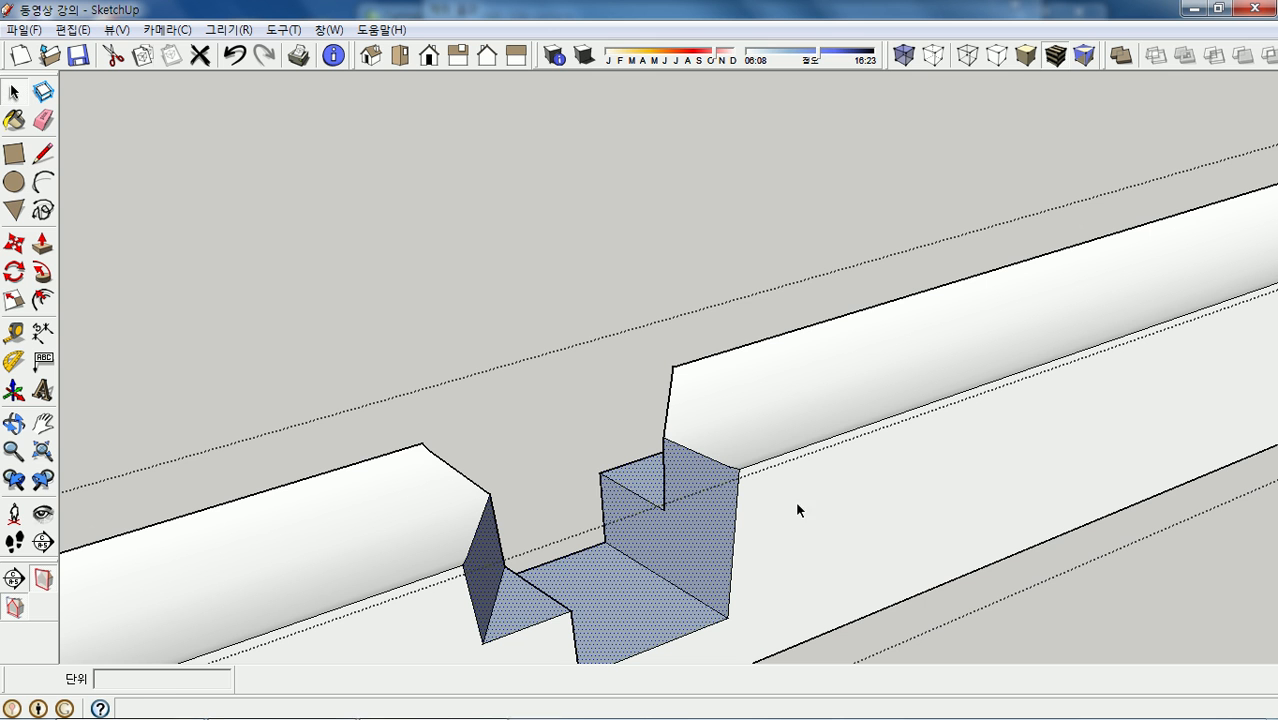
- Reverse the selected notch faces, then clear the selection
{"action": "right_click", "coordinate": [691, 541]}
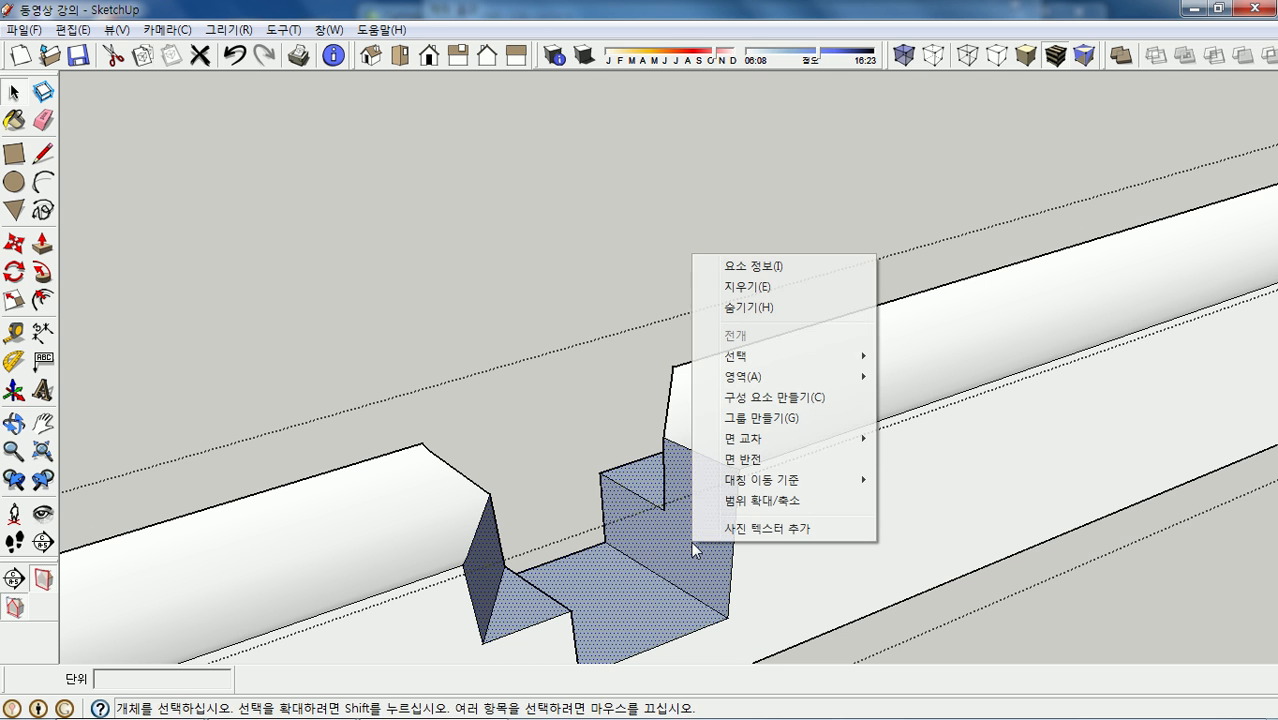
{"action": "left_click", "coordinate": [740, 459]}
{"action": "middle_click_drag", "start_coordinate": [697, 549], "coordinate": [336, 478]}
{"action": "left_click", "coordinate": [268, 280]}
{"action": "middle_click_drag", "start_coordinate": [351, 391], "coordinate": [840, 366]}
{"action": "scroll", "coordinate": [842, 370], "scroll_direction": "down", "scroll_amount": 5}
{"action": "scroll", "coordinate": [810, 408], "scroll_direction": "down", "scroll_amount": 2}
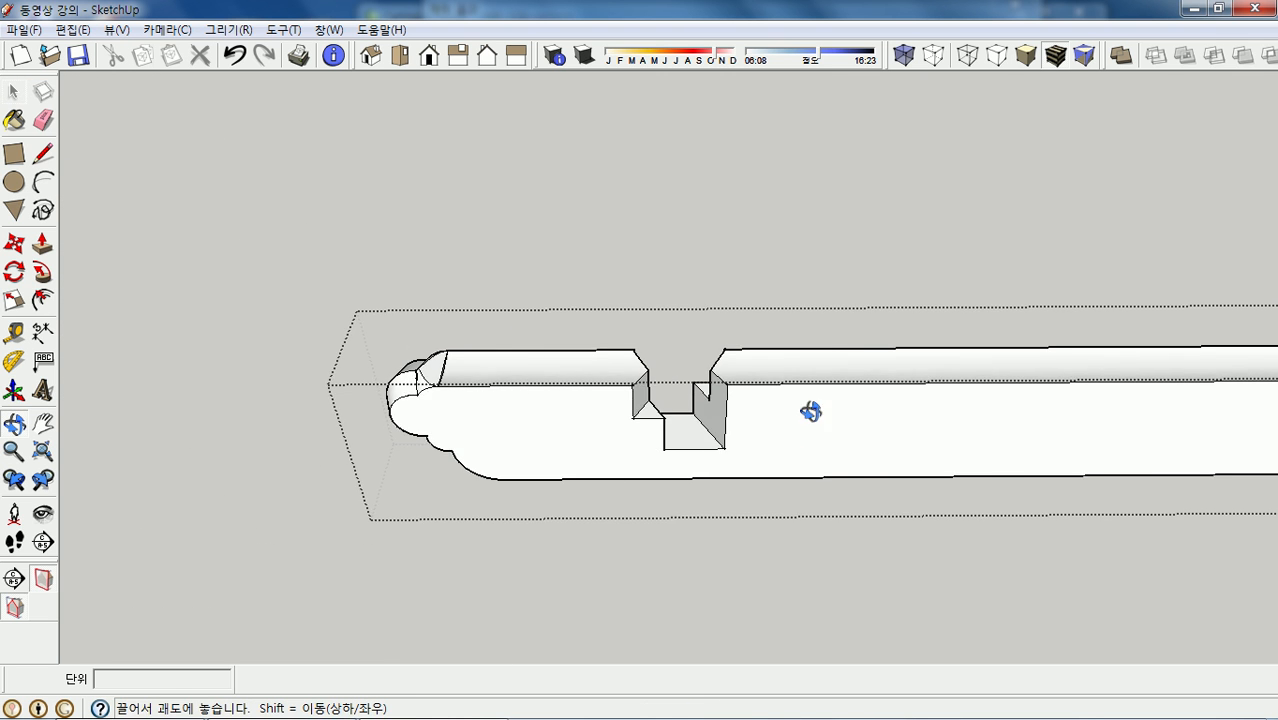
{"action": "scroll", "coordinate": [765, 472], "scroll_direction": "down", "scroll_amount": 2}
{"action": "scroll", "coordinate": [555, 418], "scroll_direction": "down", "scroll_amount": 1}
- Switch to Top view of the frame
{"action": "scroll", "coordinate": [768, 403], "scroll_direction": "up", "scroll_amount": 2}
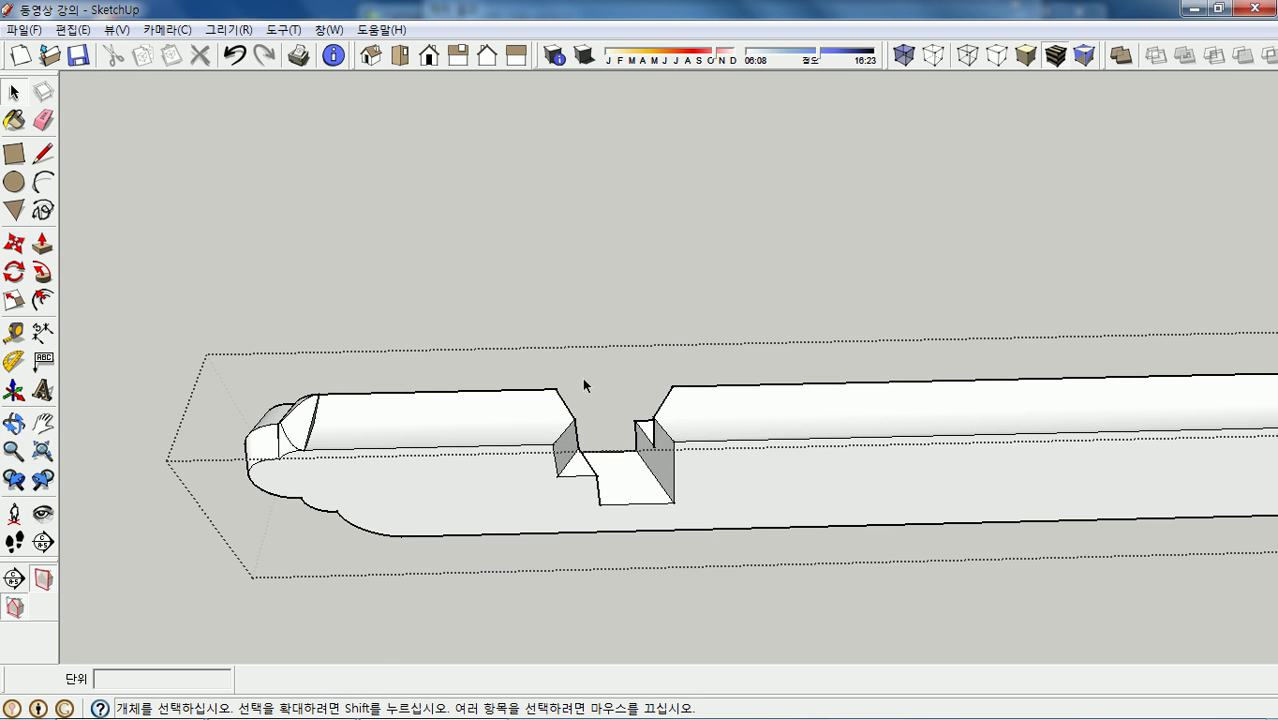
{"action": "left_click", "coordinate": [399, 55]}
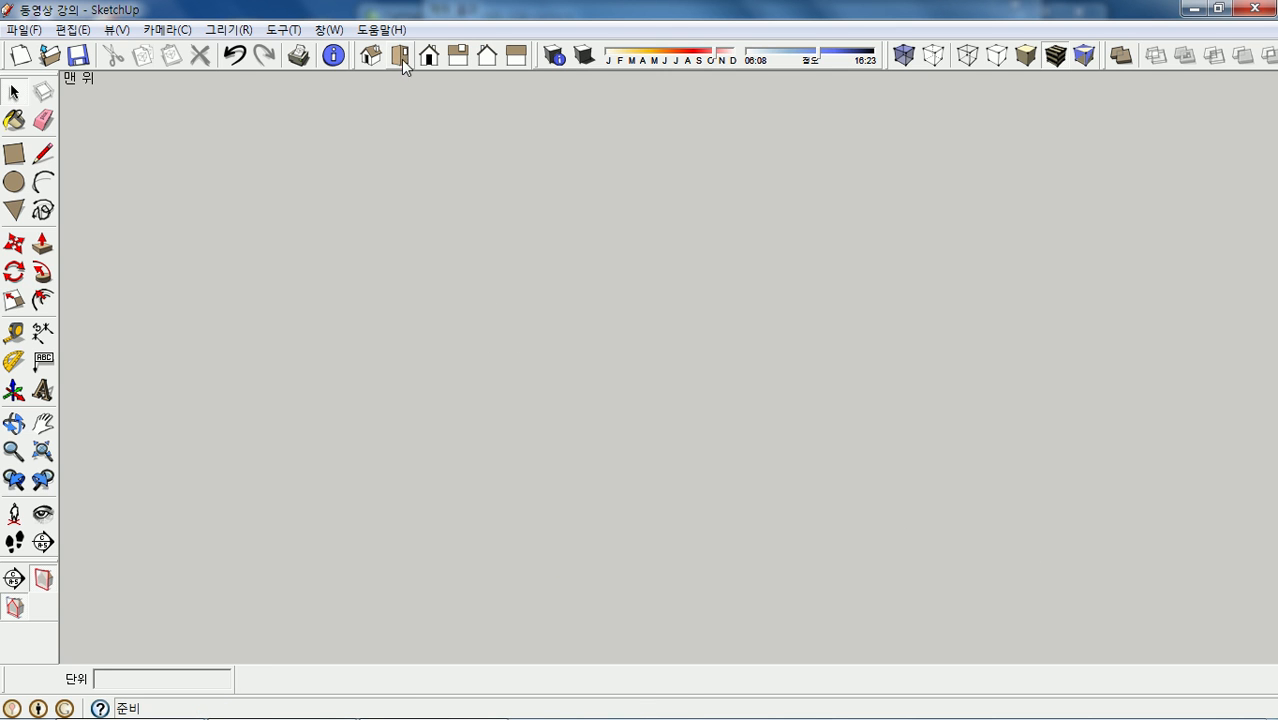
{"action": "scroll", "coordinate": [525, 455], "scroll_direction": "down", "scroll_amount": 2}
{"action": "scroll", "coordinate": [525, 455], "scroll_direction": "down", "scroll_amount": 2}
{"action": "scroll", "coordinate": [570, 440], "scroll_direction": "down", "scroll_amount": 1}
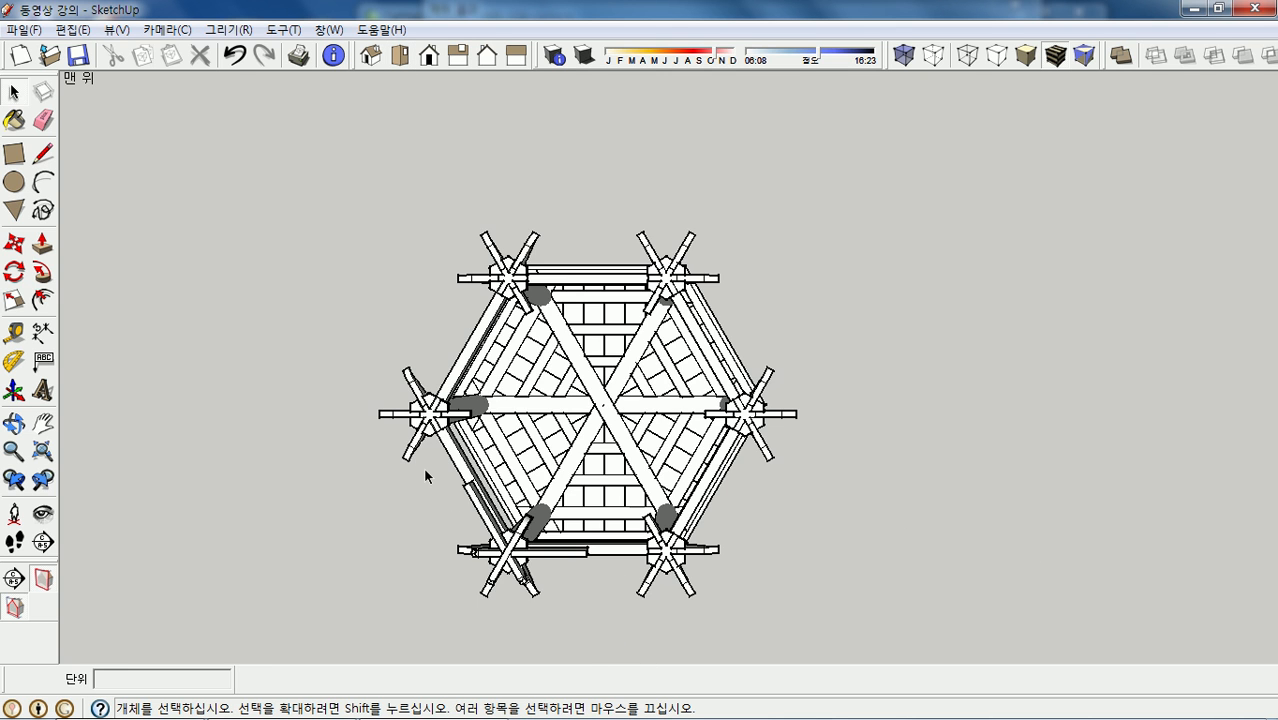
{"action": "scroll", "coordinate": [423, 467], "scroll_direction": "up", "scroll_amount": 1}
{"action": "scroll", "coordinate": [828, 448], "scroll_direction": "down", "scroll_amount": 1}
{"action": "scroll", "coordinate": [570, 559], "scroll_direction": "up", "scroll_amount": 2}
{"action": "scroll", "coordinate": [560, 520], "scroll_direction": "up", "scroll_amount": 5}
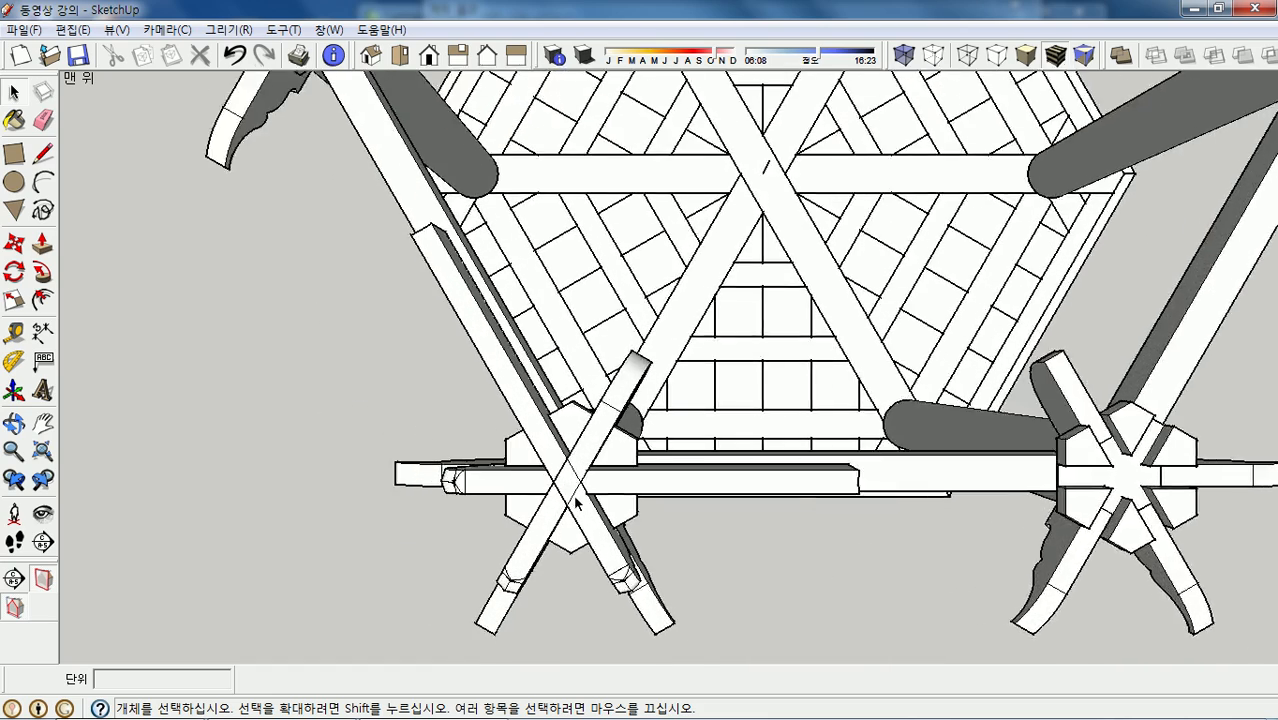
- Open the diagonal beam's group and turn off Hide Rest of Model
{"action": "double_click", "coordinate": [507, 366]}
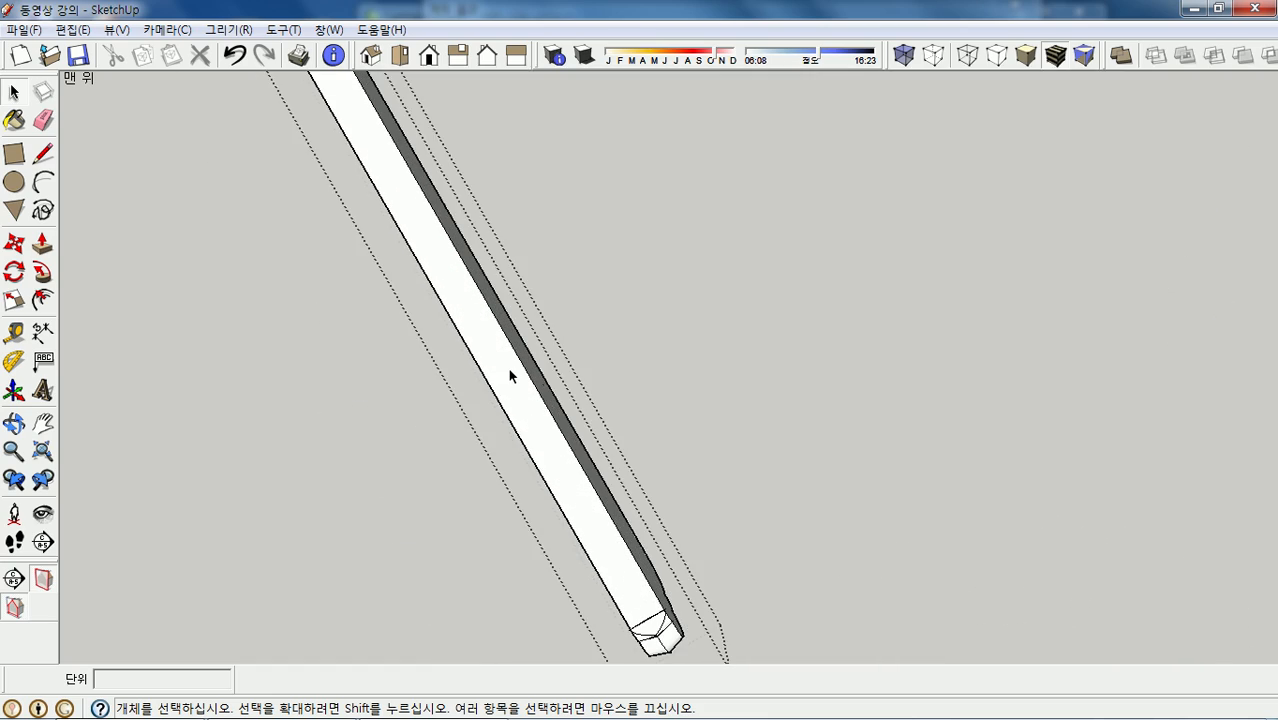
{"action": "left_click", "coordinate": [114, 29]}
{"action": "mouse_move", "coordinate": [200, 305]}
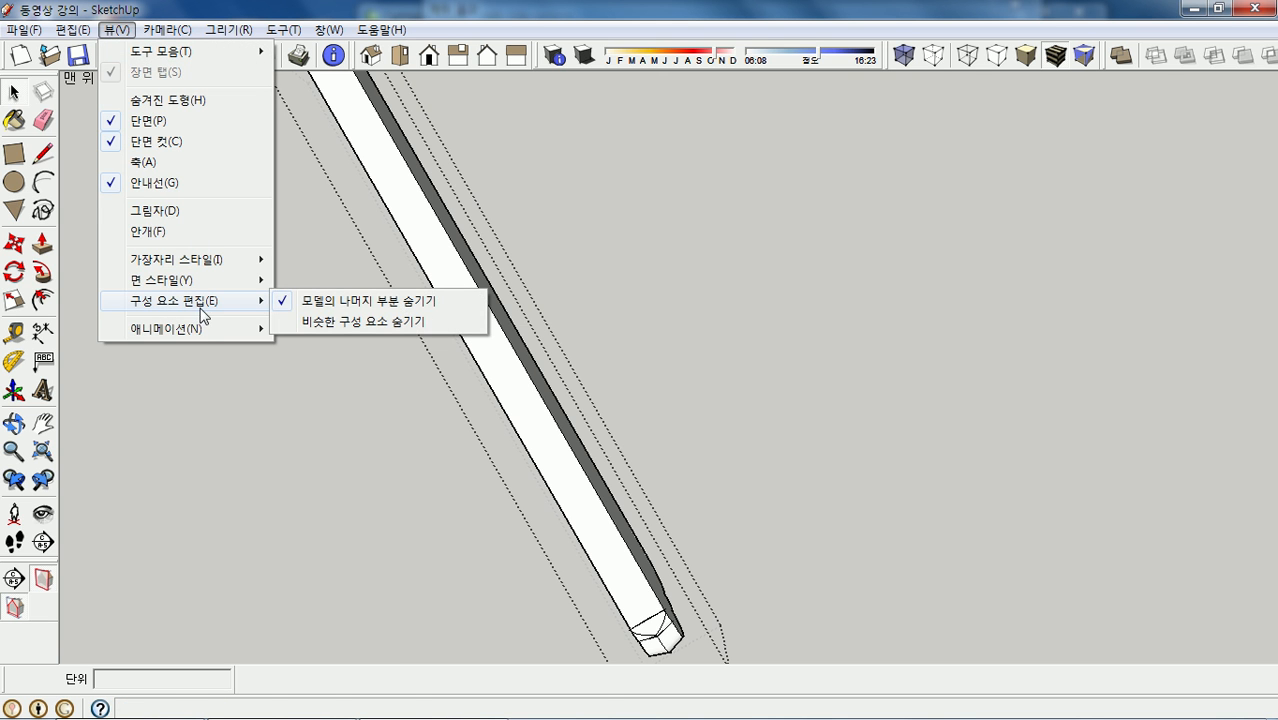
{"action": "left_click", "coordinate": [333, 305]}
{"action": "mouse_move", "coordinate": [590, 462]}
{"action": "middle_mouse_down"}
{"action": "mouse_move", "coordinate": [602, 403]}
{"action": "mouse_move", "coordinate": [589, 458]}
{"action": "middle_mouse_up"}
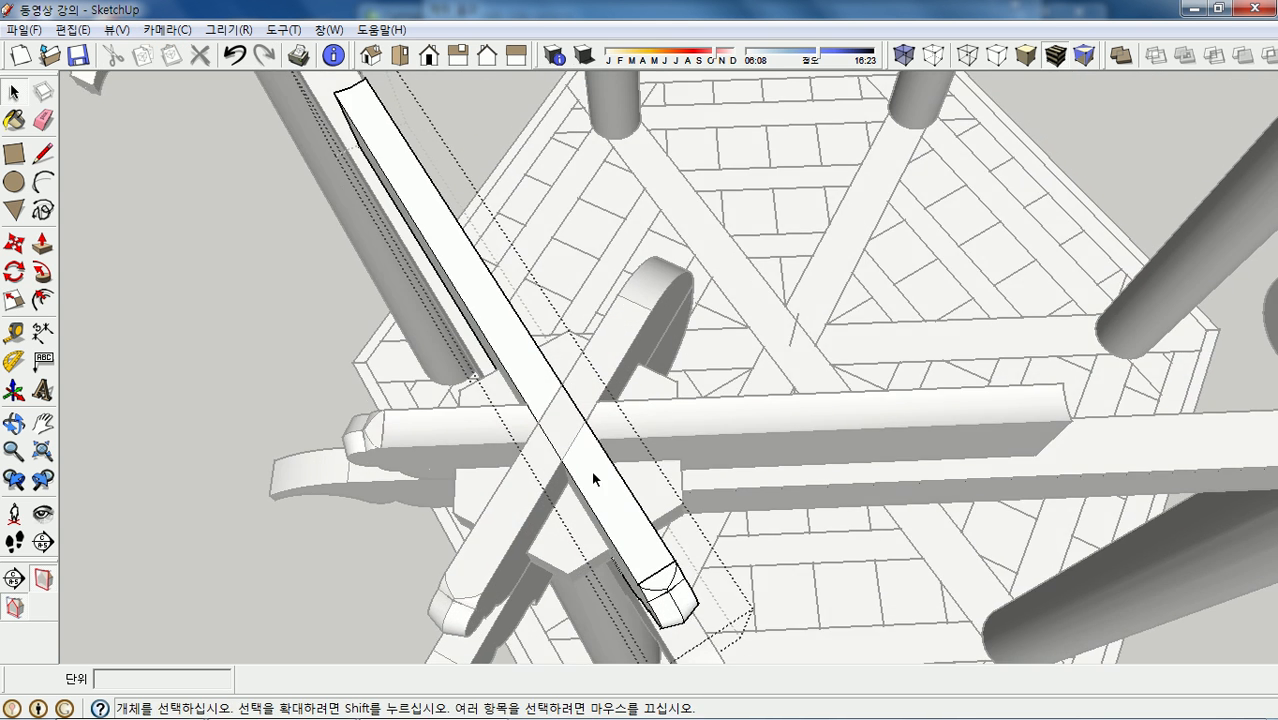
{"action": "scroll", "coordinate": [589, 464], "scroll_direction": "up", "scroll_amount": 5}
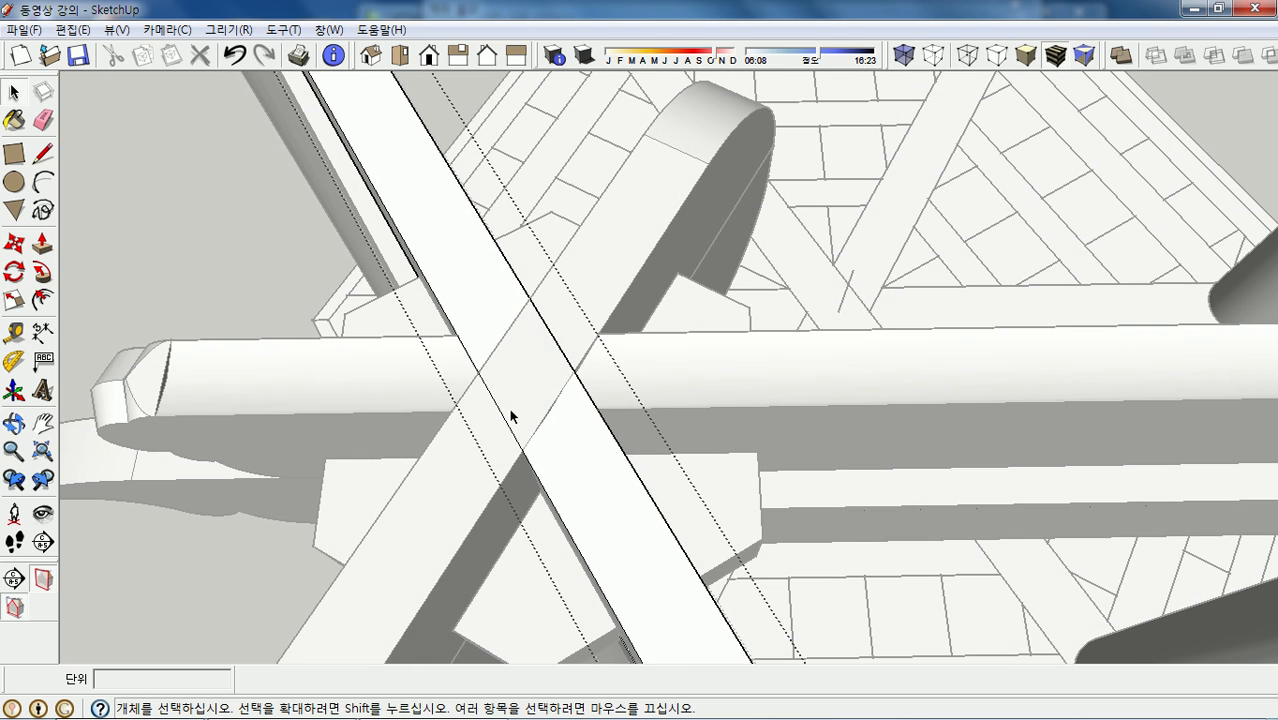
{"action": "scroll", "coordinate": [584, 427], "scroll_direction": "down", "scroll_amount": 10}
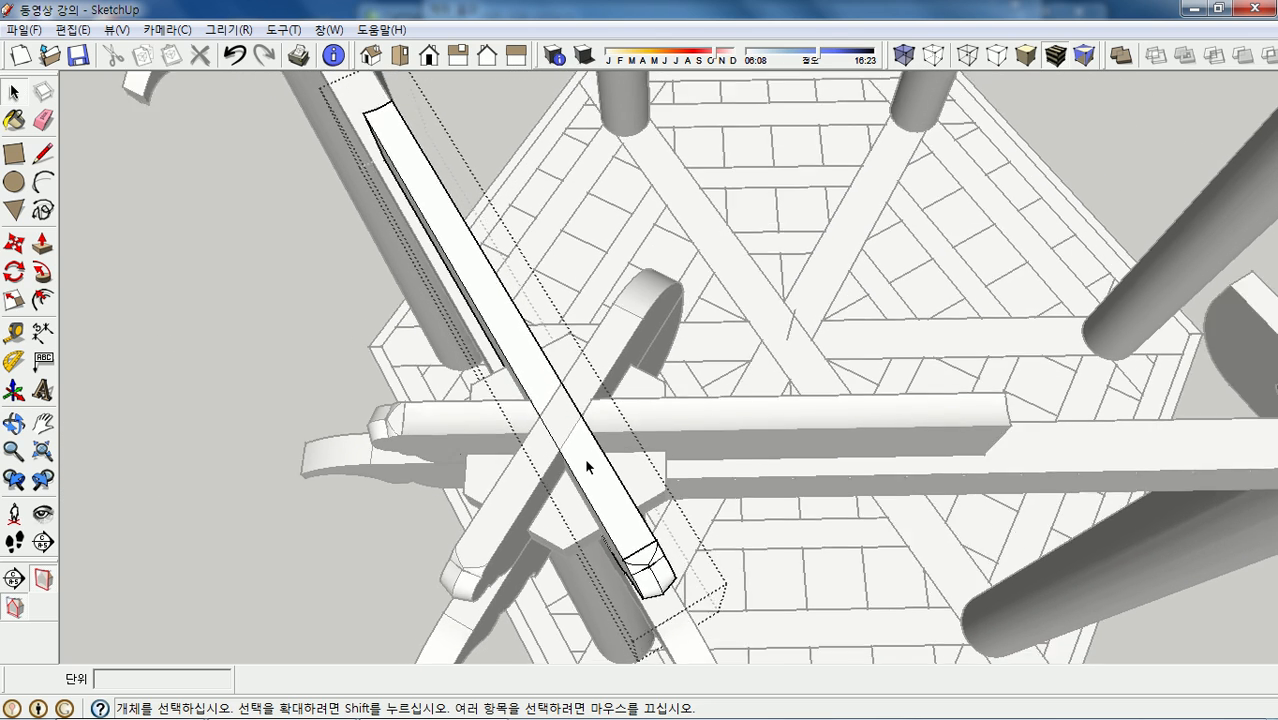
- Draw a first rectangle along the beam from its top corner
{"action": "left_click", "coordinate": [14, 153]}
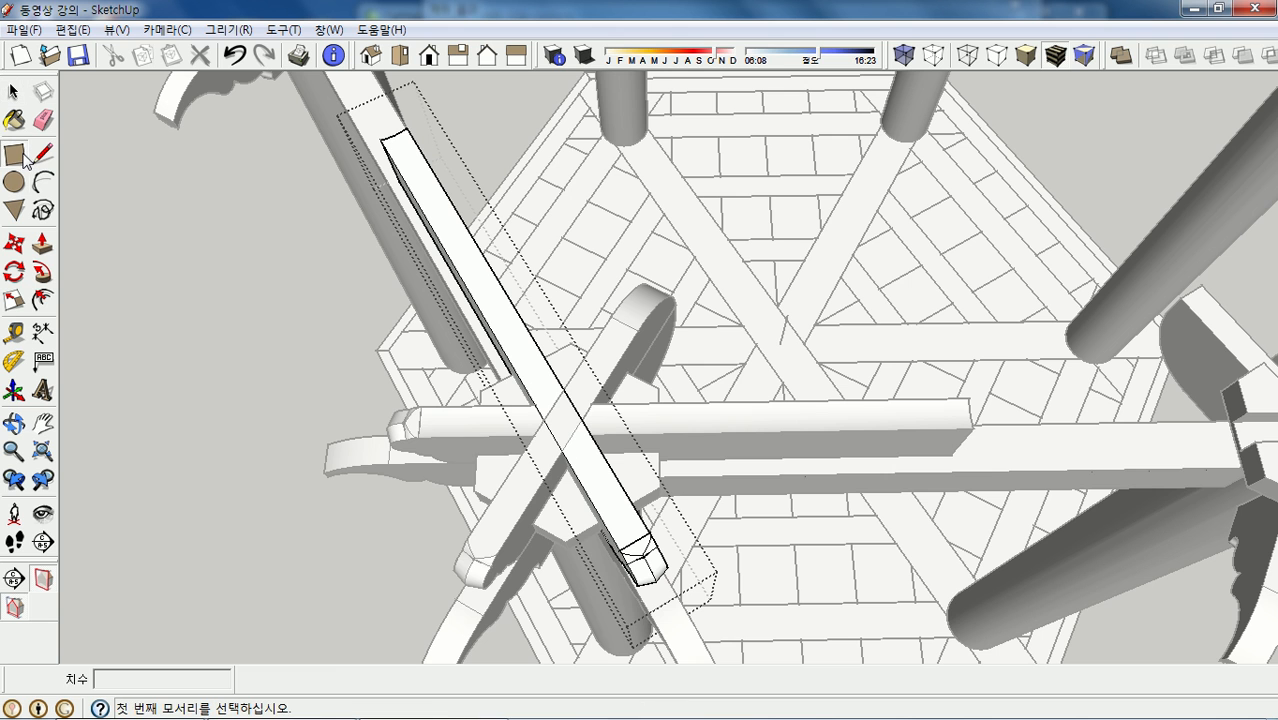
{"action": "scroll", "coordinate": [418, 184], "scroll_direction": "up", "scroll_amount": 1}
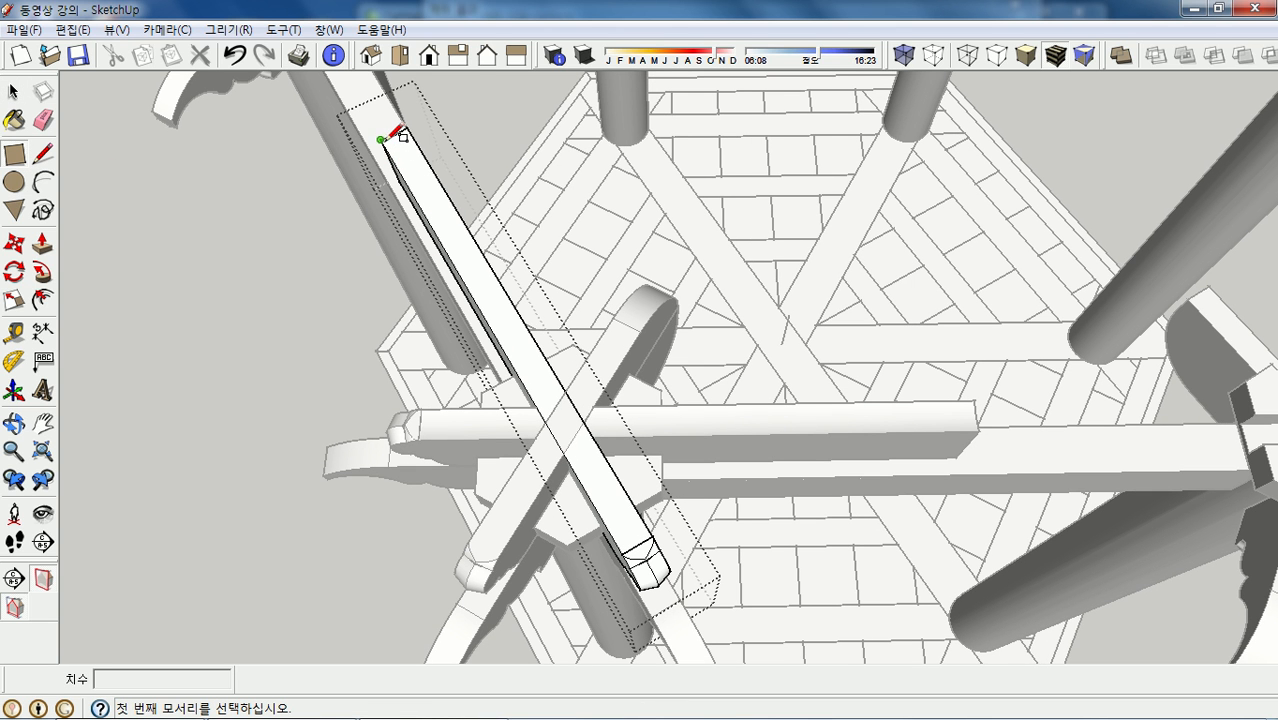
{"action": "left_click", "coordinate": [384, 138]}
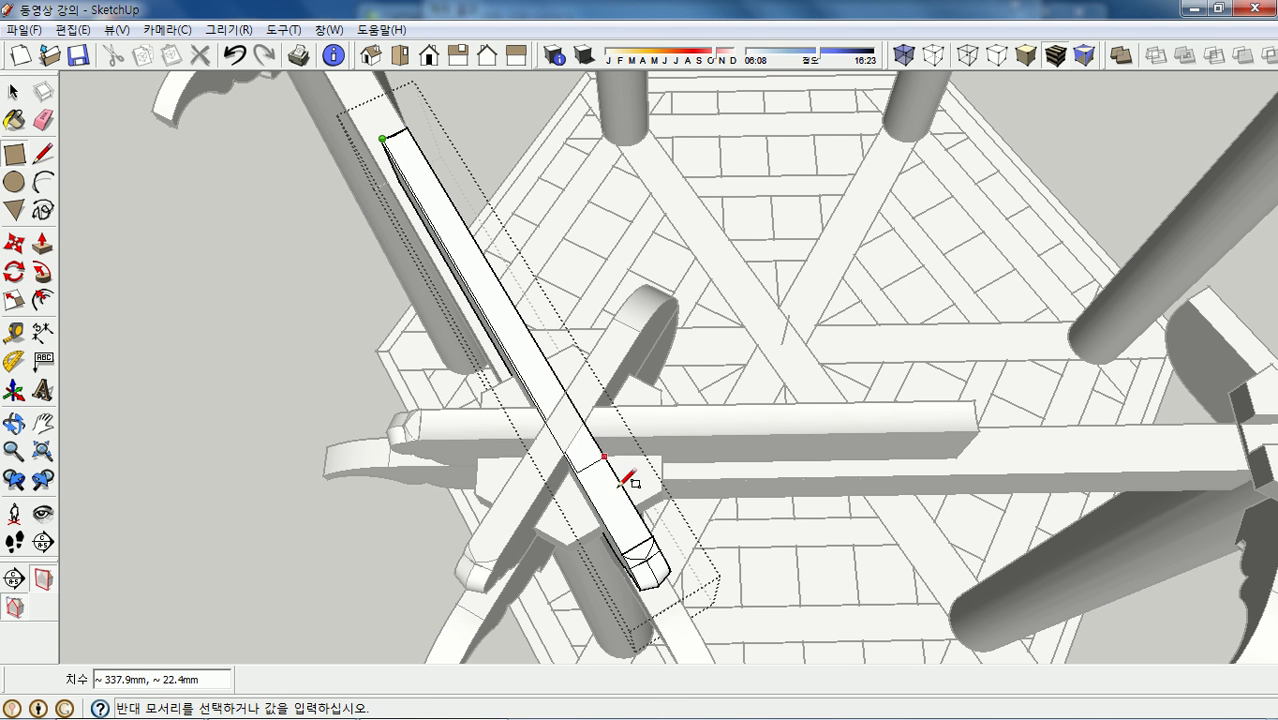
{"action": "scroll", "coordinate": [660, 525], "scroll_direction": "up", "scroll_amount": 1}
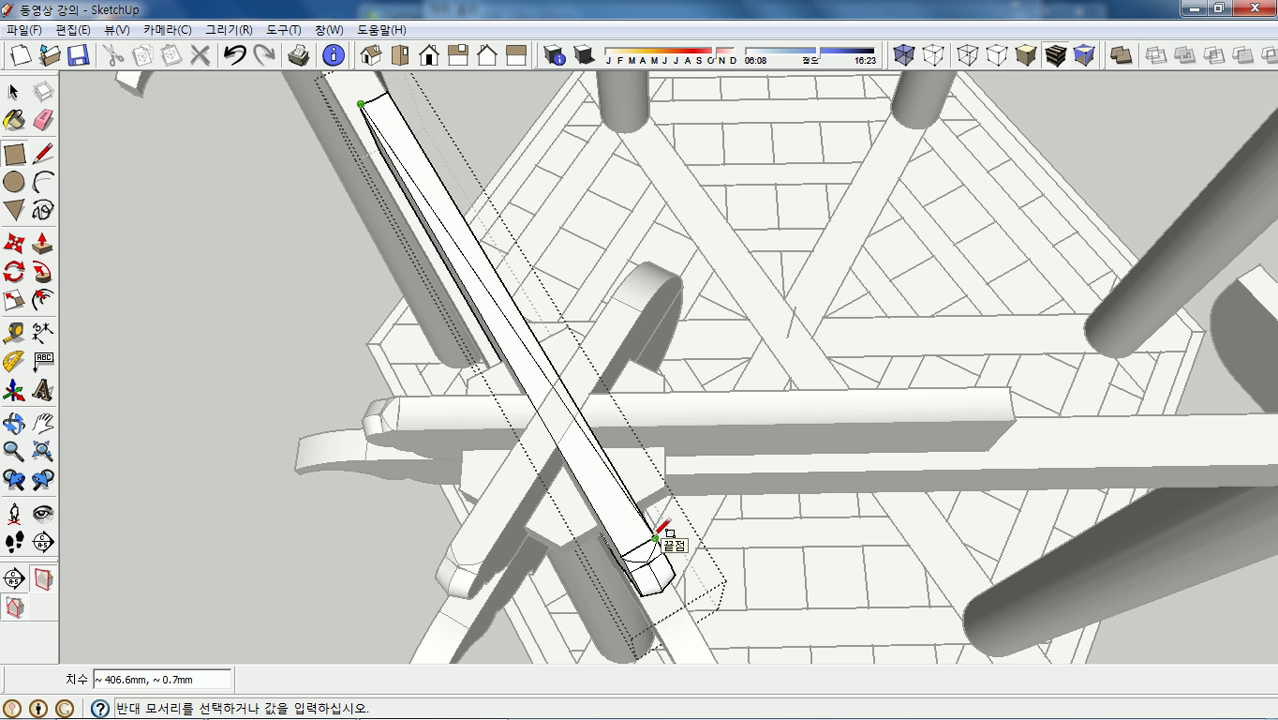
{"action": "scroll", "coordinate": [658, 532], "scroll_direction": "up", "scroll_amount": 3}
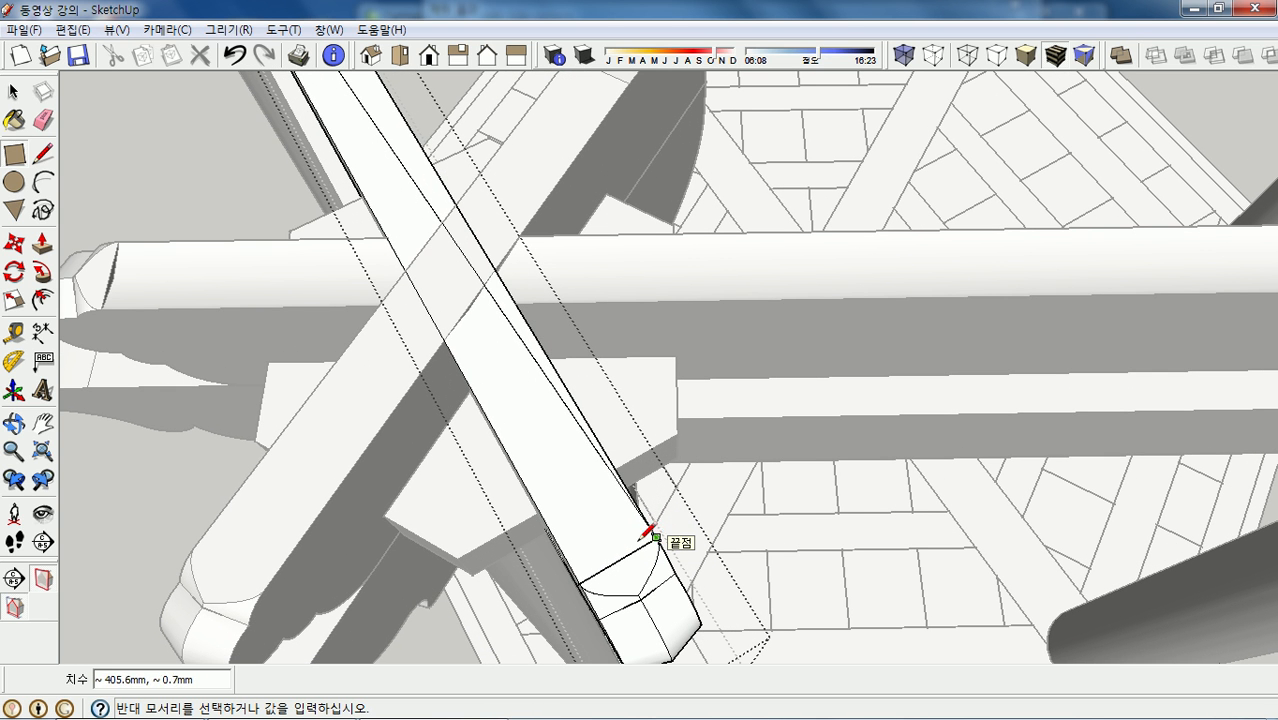
{"action": "scroll", "coordinate": [600, 528], "scroll_direction": "down", "scroll_amount": 1}
{"action": "left_click", "coordinate": [602, 530]}
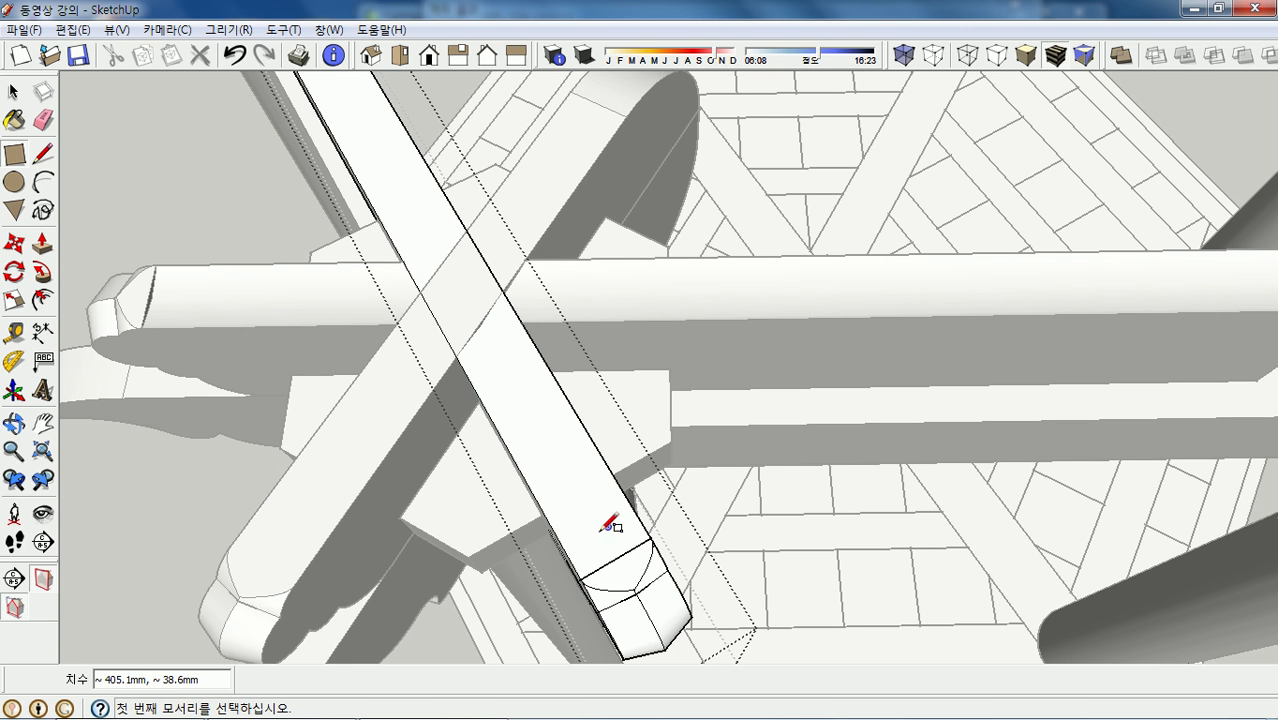
- Draw a 405 × 24 mm rectangle from the beam end's corner
{"action": "scroll", "coordinate": [600, 568], "scroll_direction": "up", "scroll_amount": 1}
{"action": "scroll", "coordinate": [590, 570], "scroll_direction": "up", "scroll_amount": 1}
{"action": "left_click", "coordinate": [578, 581]}
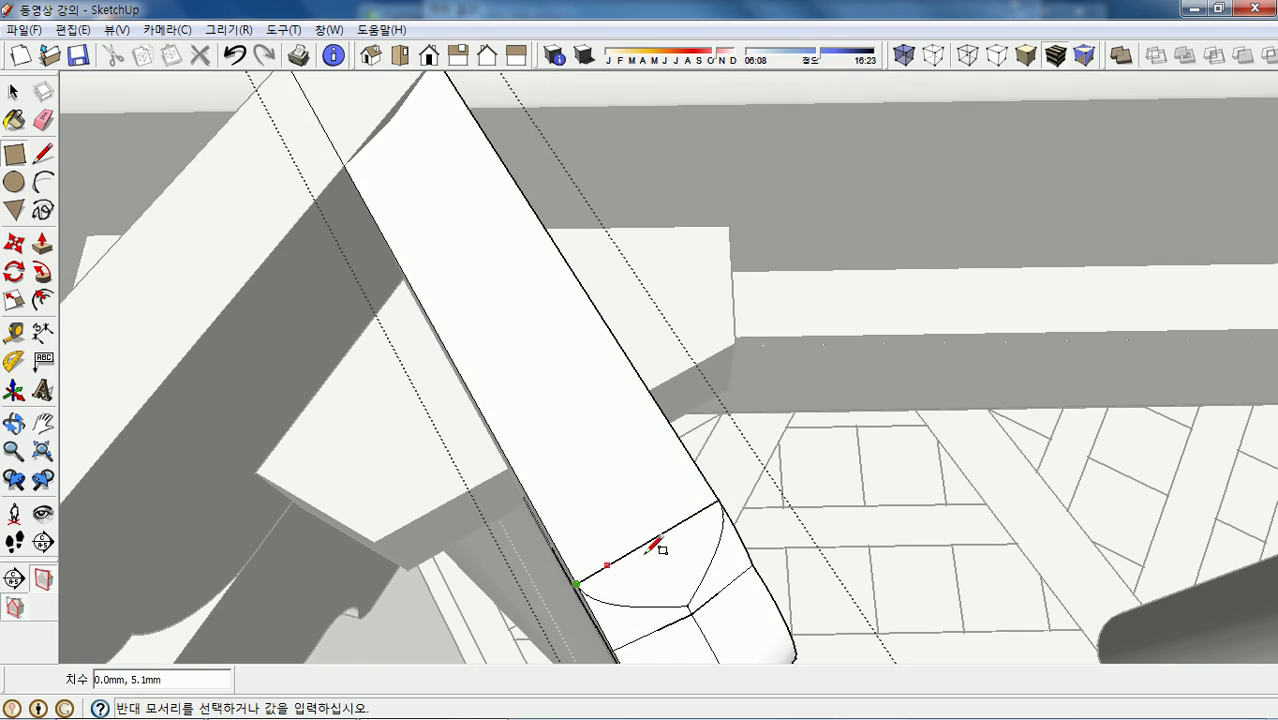
{"action": "scroll", "coordinate": [655, 545], "scroll_direction": "down", "scroll_amount": 5}
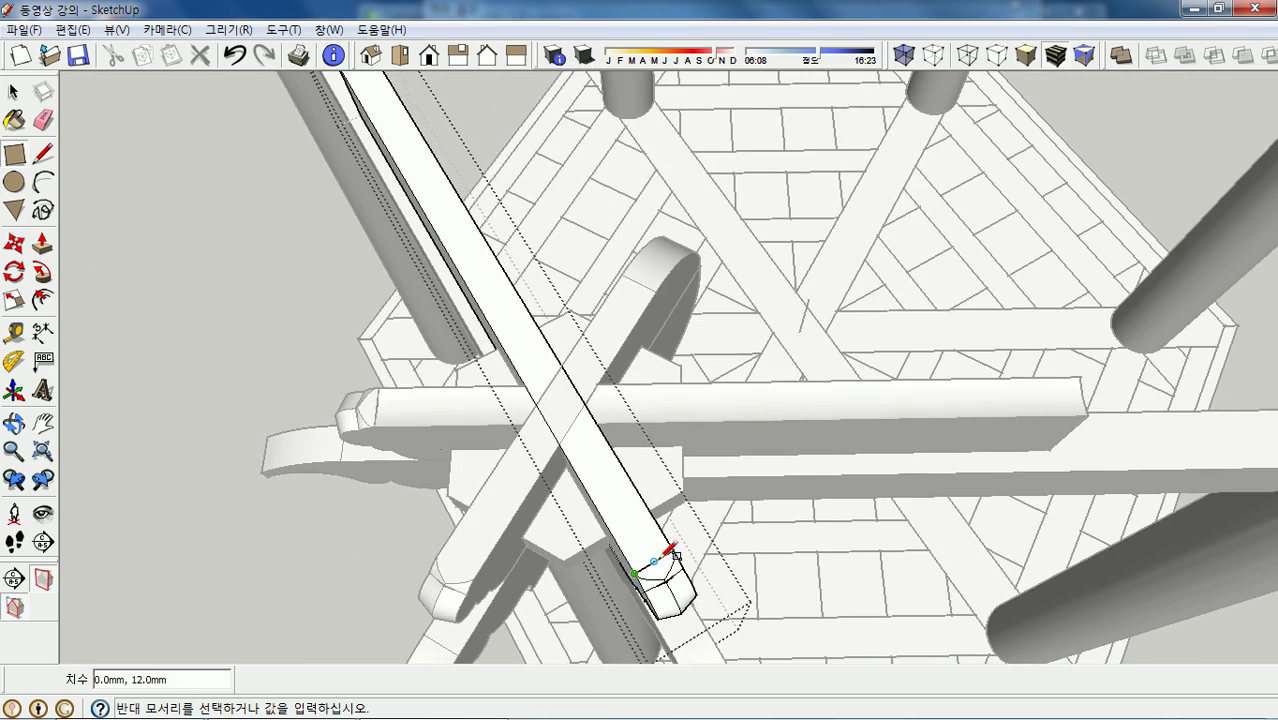
{"action": "scroll", "coordinate": [665, 545], "scroll_direction": "down", "scroll_amount": 2}
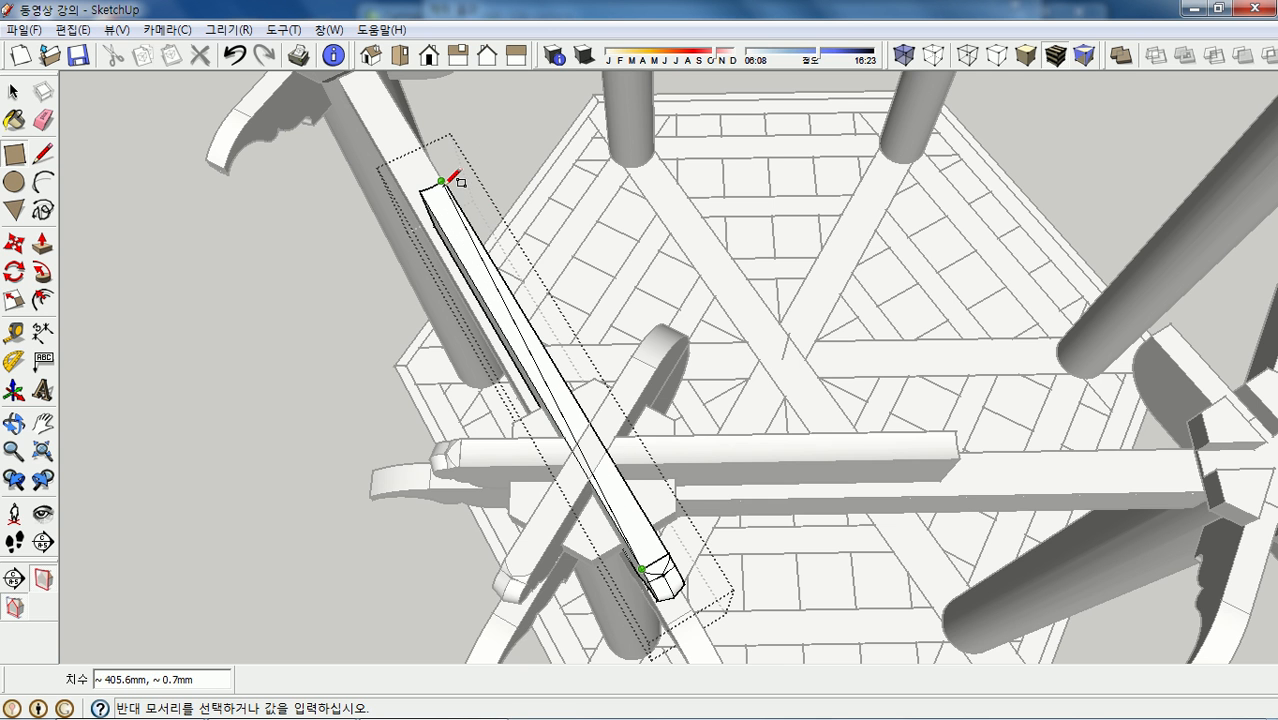
{"action": "scroll", "coordinate": [458, 175], "scroll_direction": "up", "scroll_amount": 3}
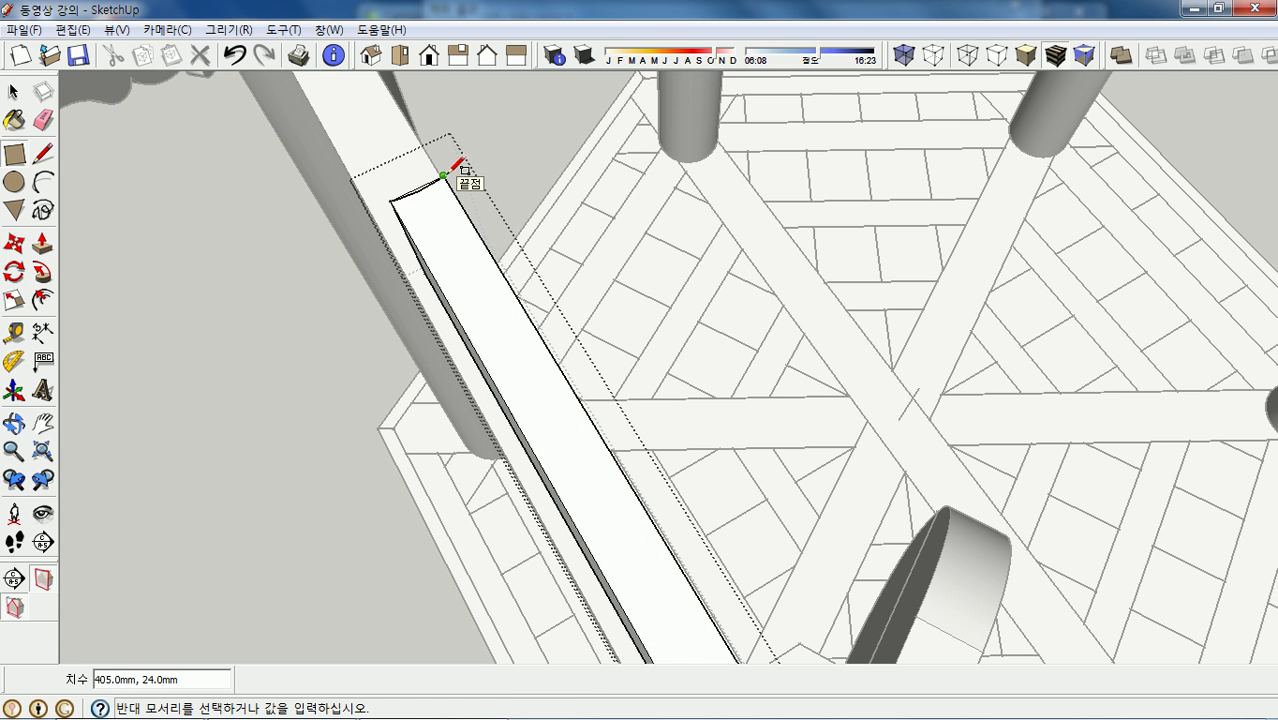
{"action": "left_click", "coordinate": [447, 171]}
{"action": "scroll", "coordinate": [460, 166], "scroll_direction": "down", "scroll_amount": 4}
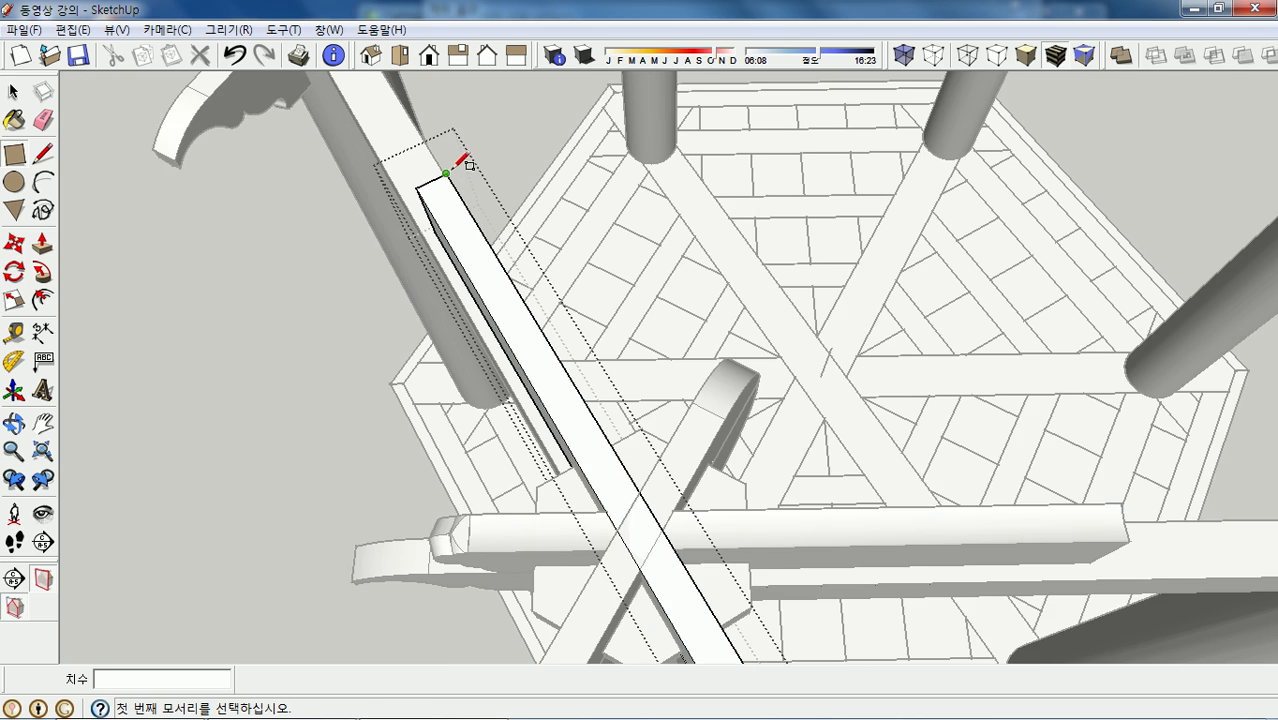
{"action": "scroll", "coordinate": [625, 508], "scroll_direction": "up", "scroll_amount": 3}
{"action": "scroll", "coordinate": [635, 507], "scroll_direction": "up", "scroll_amount": 4}
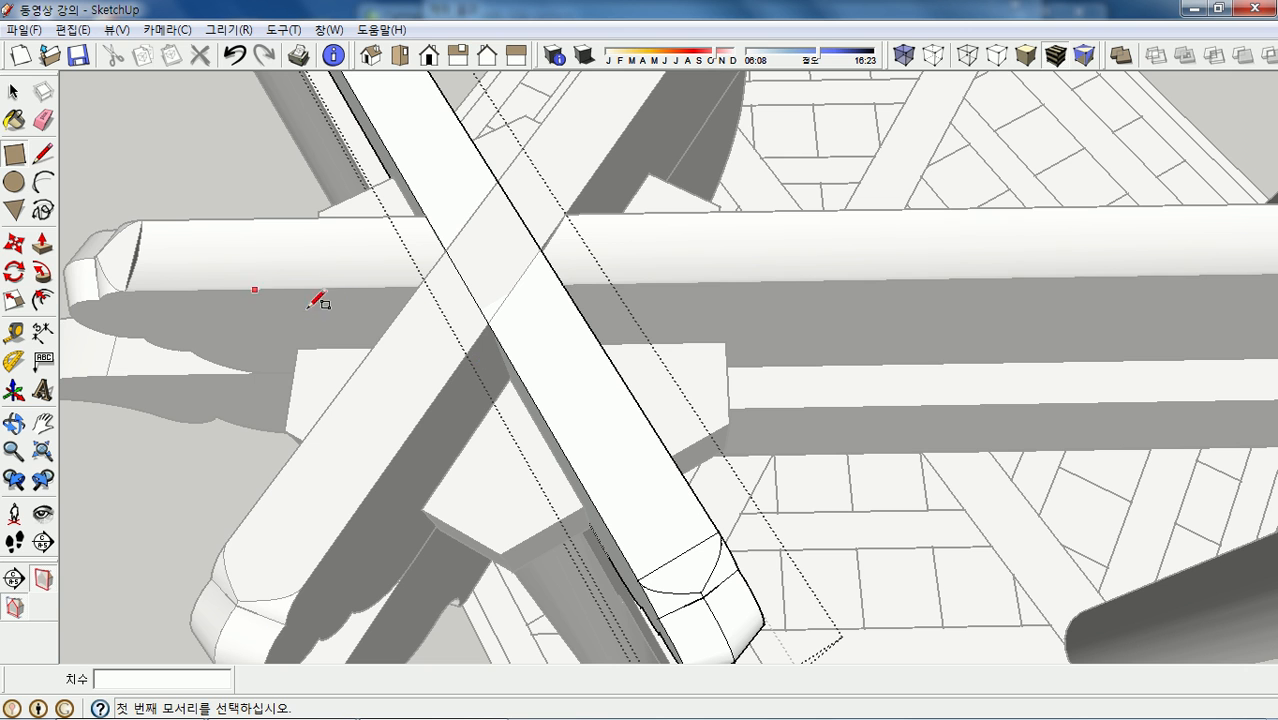
- Draw two lines between the crossing intersection points, outlining the diamond area
{"action": "key", "text": "l"}
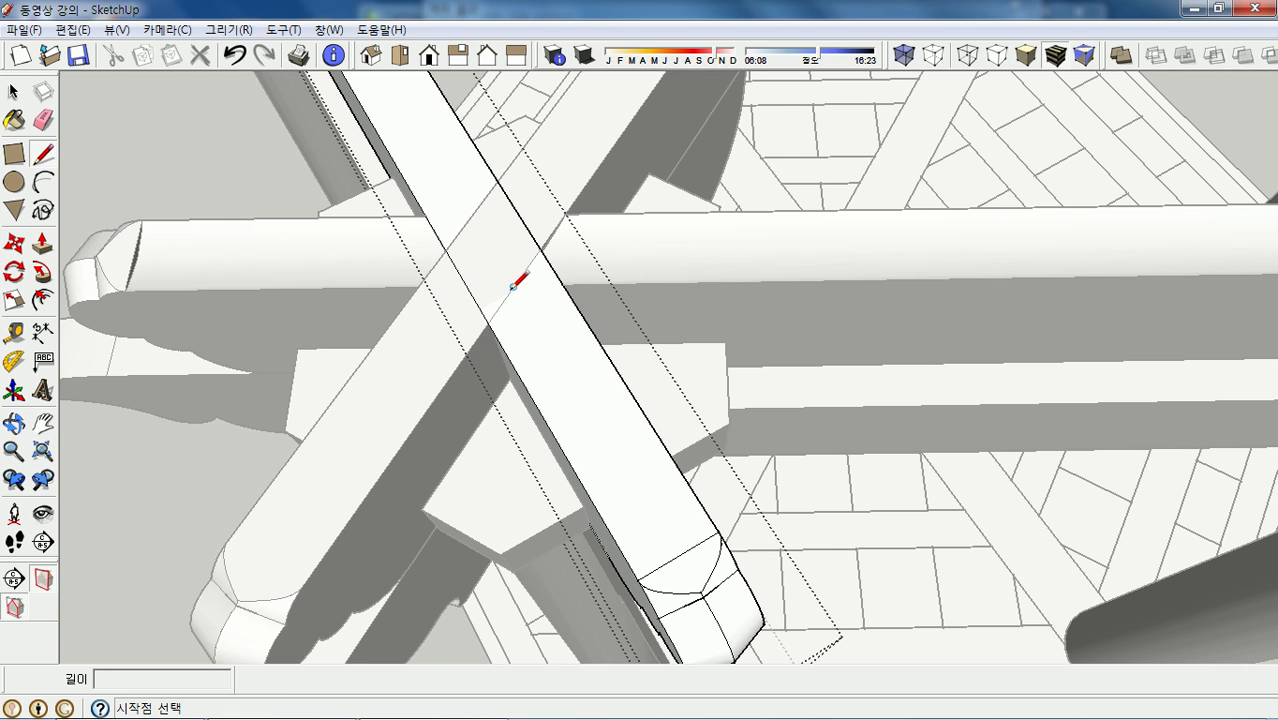
{"action": "scroll", "coordinate": [462, 257], "scroll_direction": "down", "scroll_amount": 1}
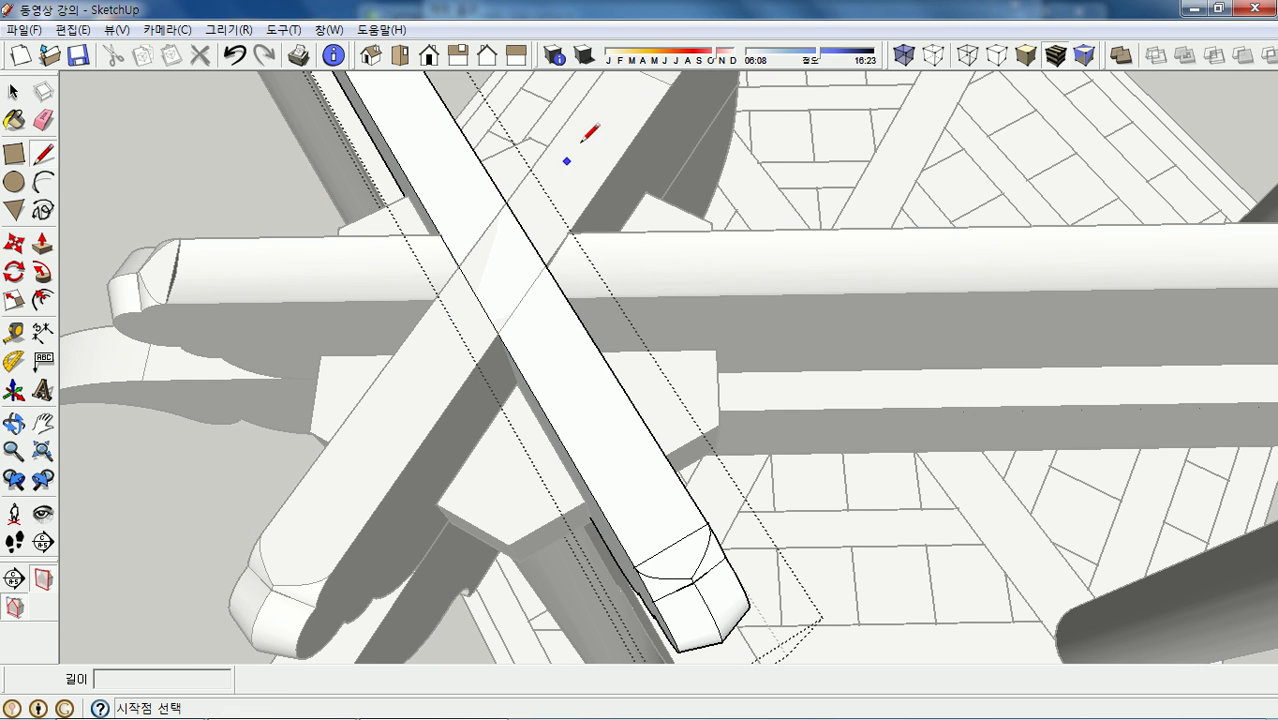
{"action": "scroll", "coordinate": [619, 327], "scroll_direction": "down", "scroll_amount": 1}
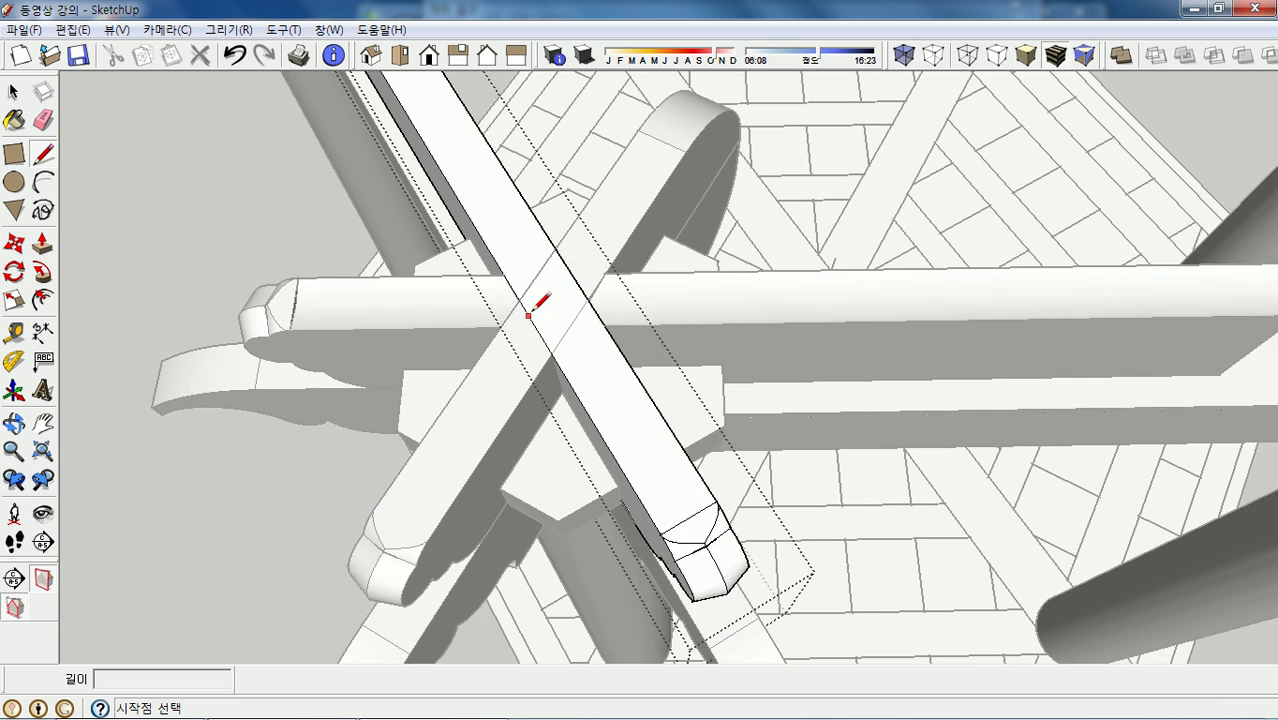
{"action": "scroll", "coordinate": [528, 316], "scroll_direction": "up", "scroll_amount": 2}
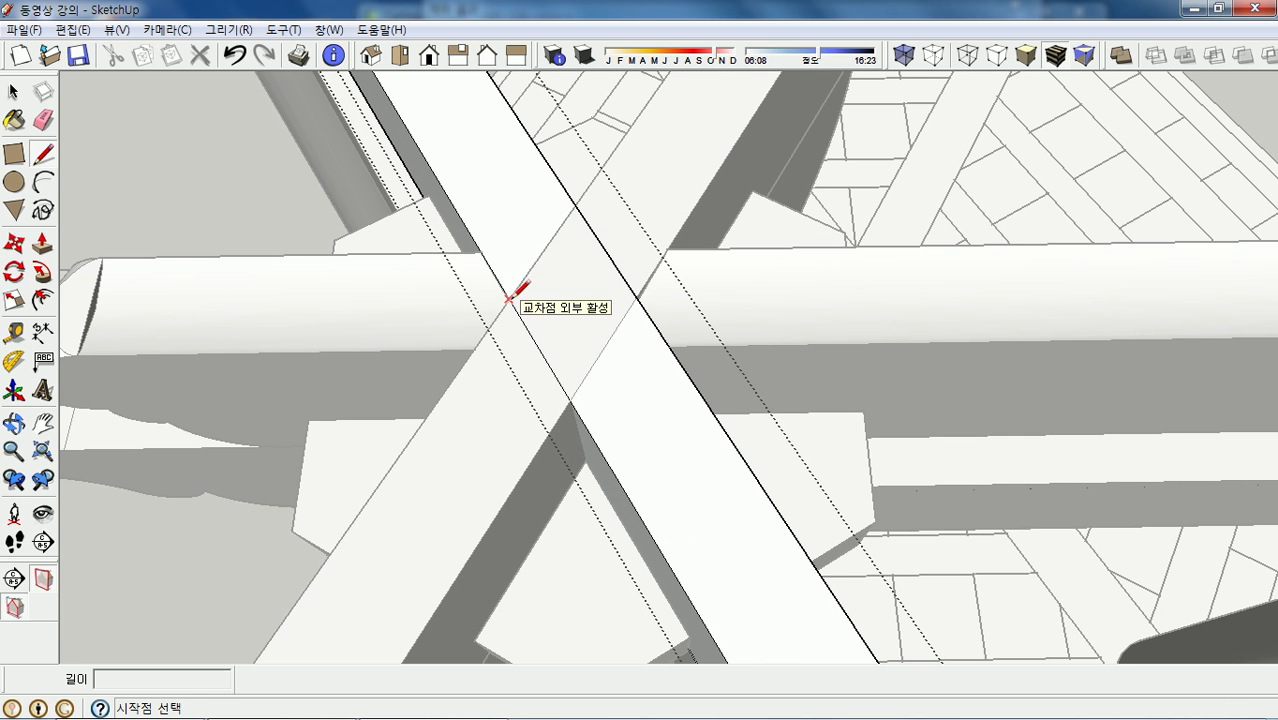
{"action": "left_click", "coordinate": [509, 298]}
{"action": "left_click", "coordinate": [576, 204]}
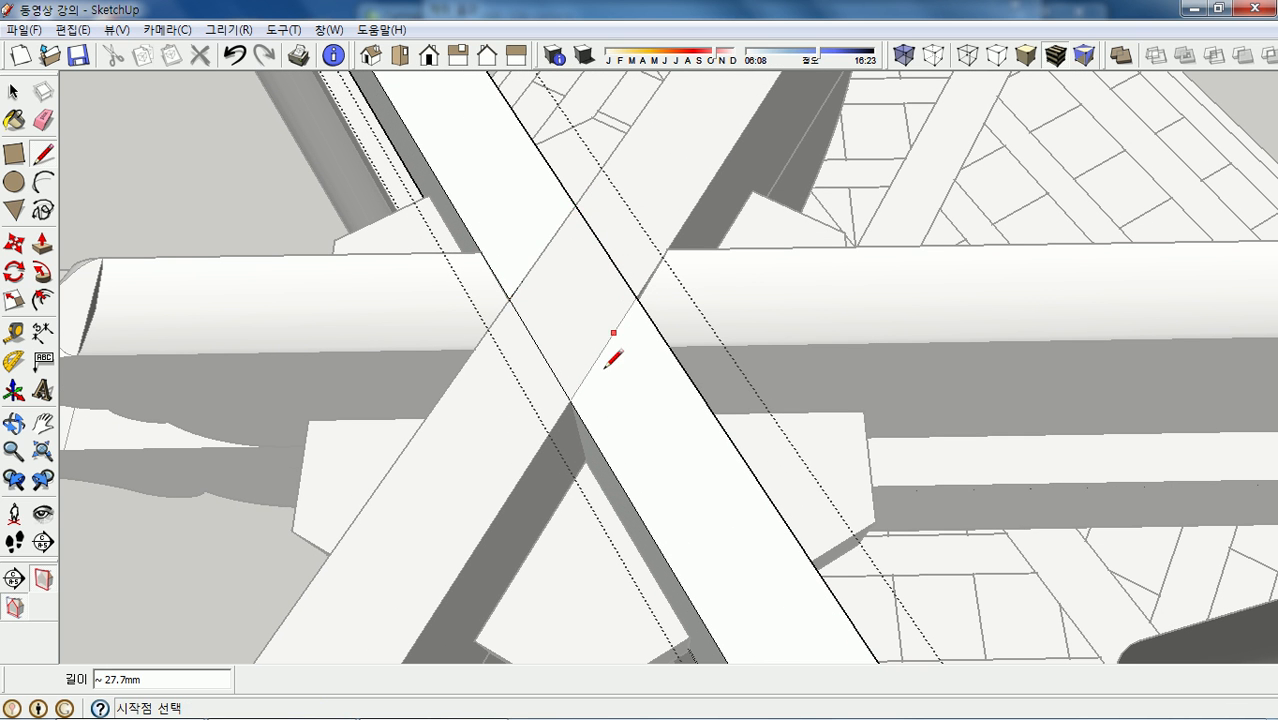
{"action": "left_click", "coordinate": [569, 401]}
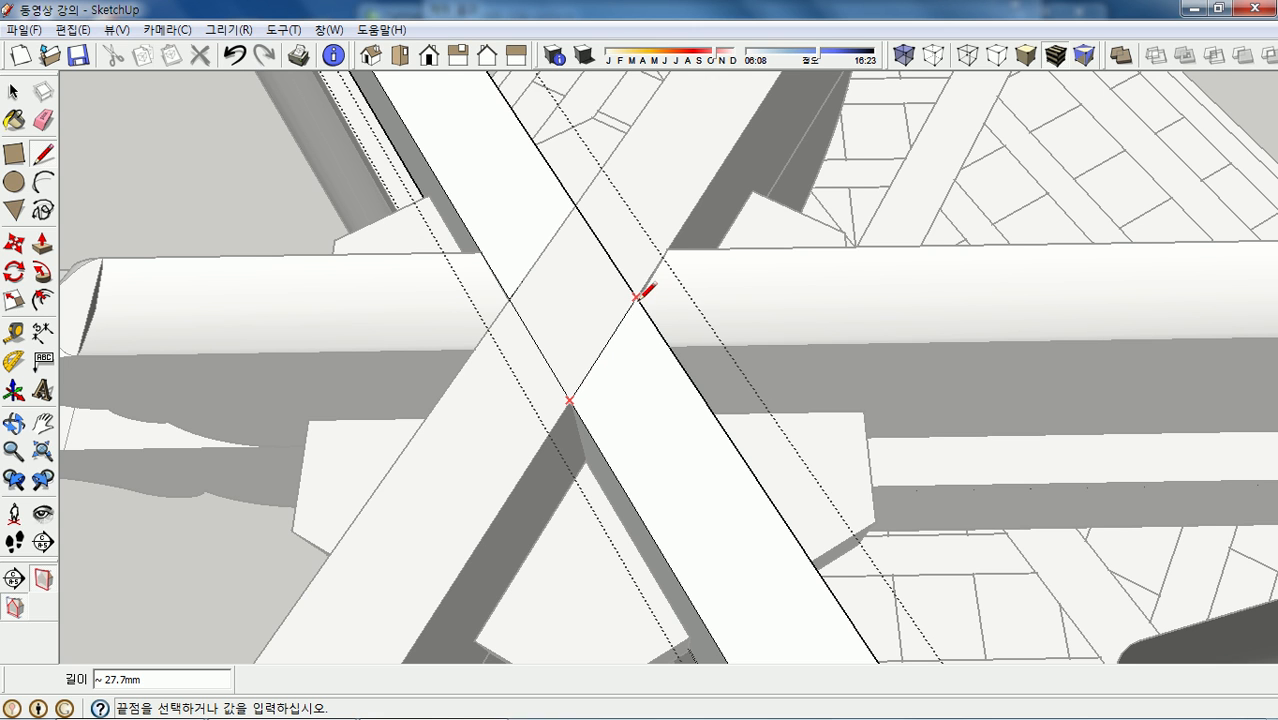
{"action": "left_click", "coordinate": [637, 297]}
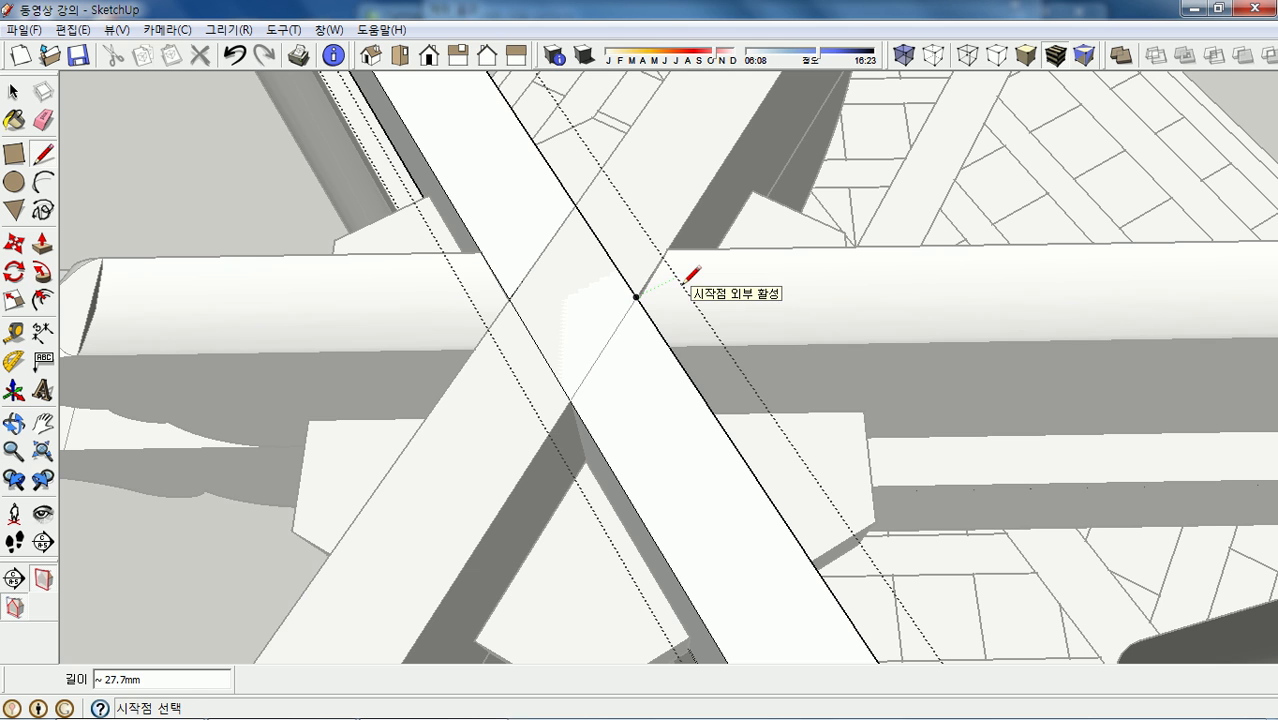
{"action": "key", "text": "p"}
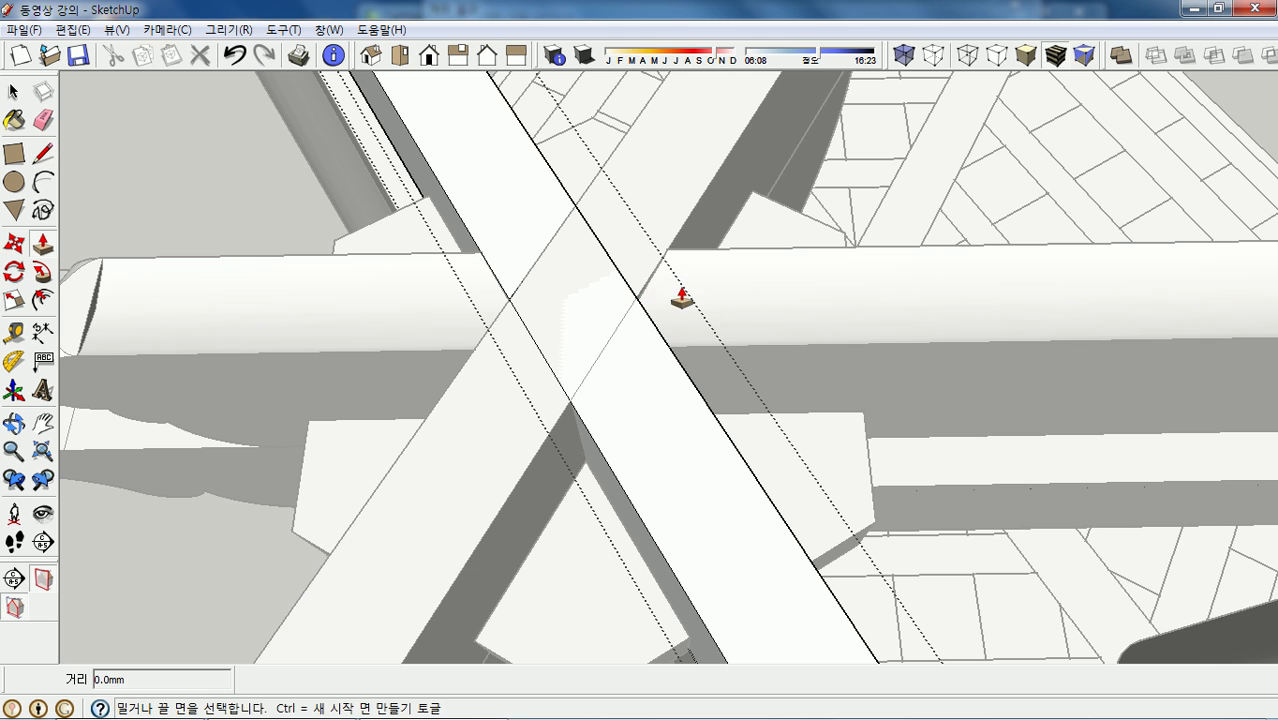
- Push the diamond crossing face 20 mm into the diagonal beam
{"action": "left_click", "coordinate": [577, 289]}
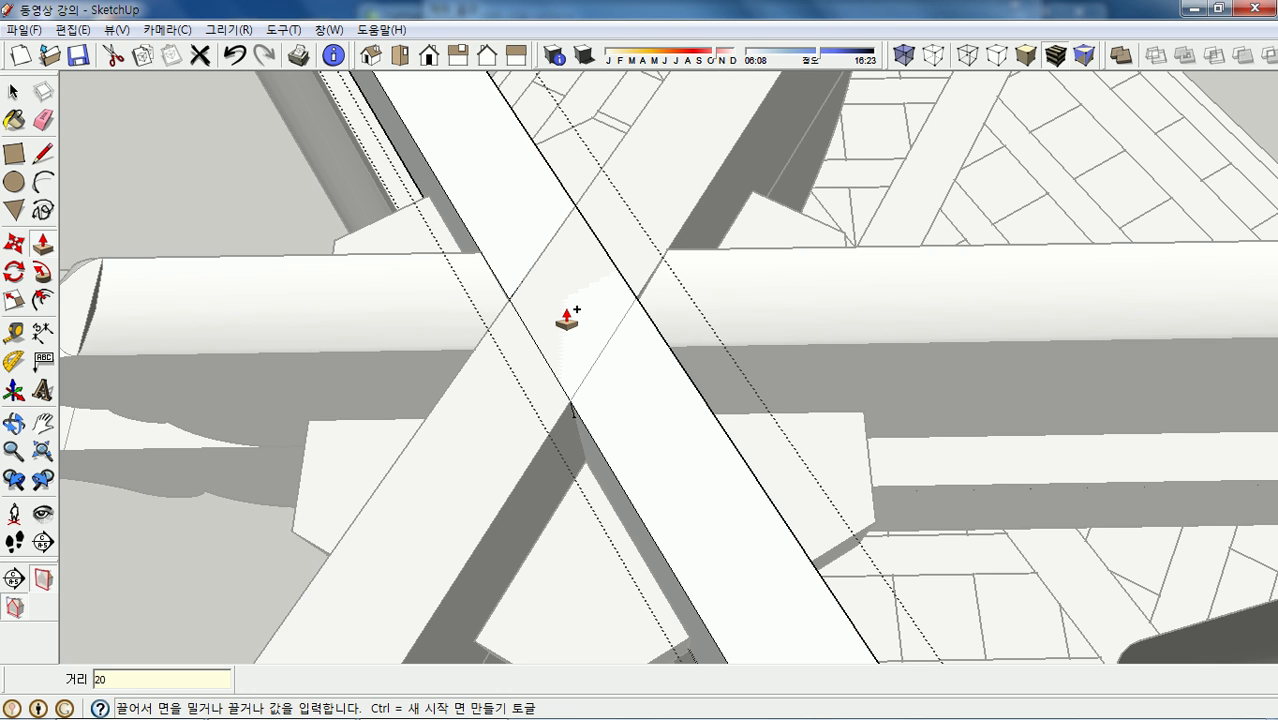
{"action": "key", "text": "Return"}
{"action": "middle_click_drag", "start_coordinate": [591, 331], "coordinate": [603, 233]}
{"action": "scroll", "coordinate": [593, 242], "scroll_direction": "down", "scroll_amount": 1}
{"action": "scroll", "coordinate": [594, 243], "scroll_direction": "up", "scroll_amount": 2}
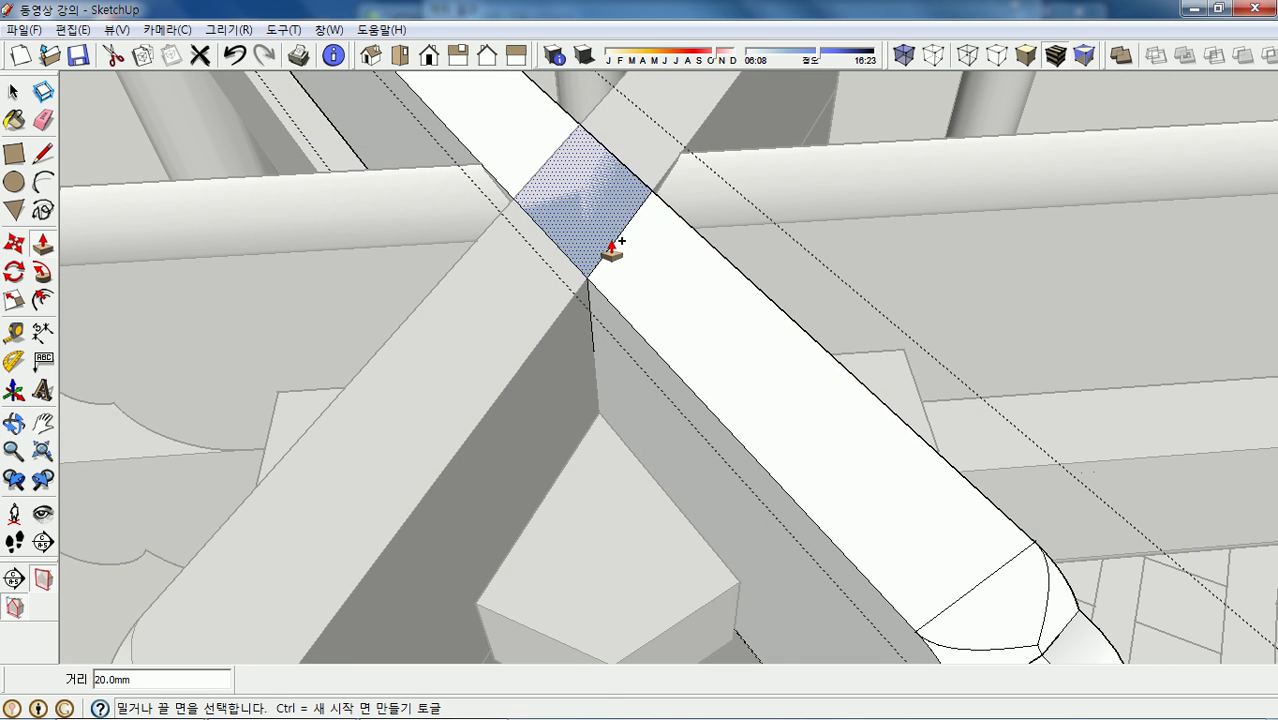
{"action": "key", "text": "space"}
{"action": "scroll", "coordinate": [598, 204], "scroll_direction": "down", "scroll_amount": 3}
{"action": "scroll", "coordinate": [588, 178], "scroll_direction": "up", "scroll_amount": 2}
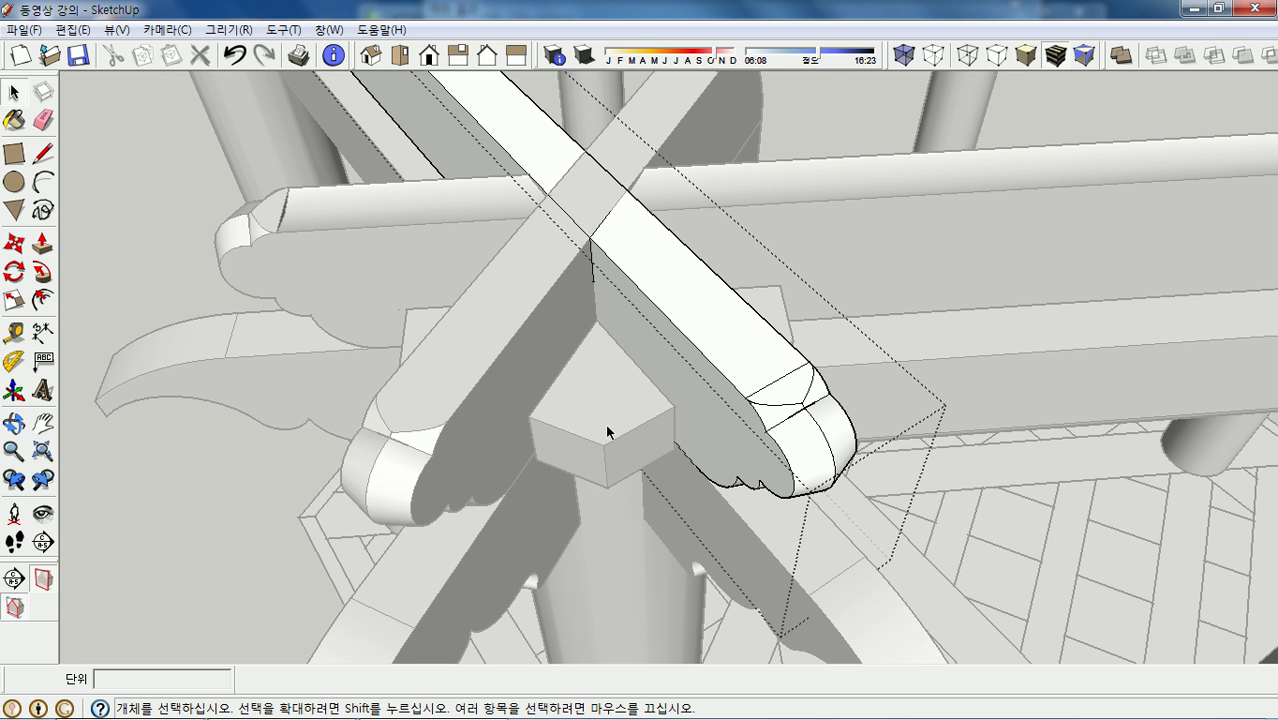
- Hide the post, the bracket and the left arm under the joint
{"action": "scroll", "coordinate": [601, 418], "scroll_direction": "down", "scroll_amount": 2}
{"action": "middle_click_drag", "start_coordinate": [604, 410], "coordinate": [614, 525]}
{"action": "right_click", "coordinate": [614, 525]}
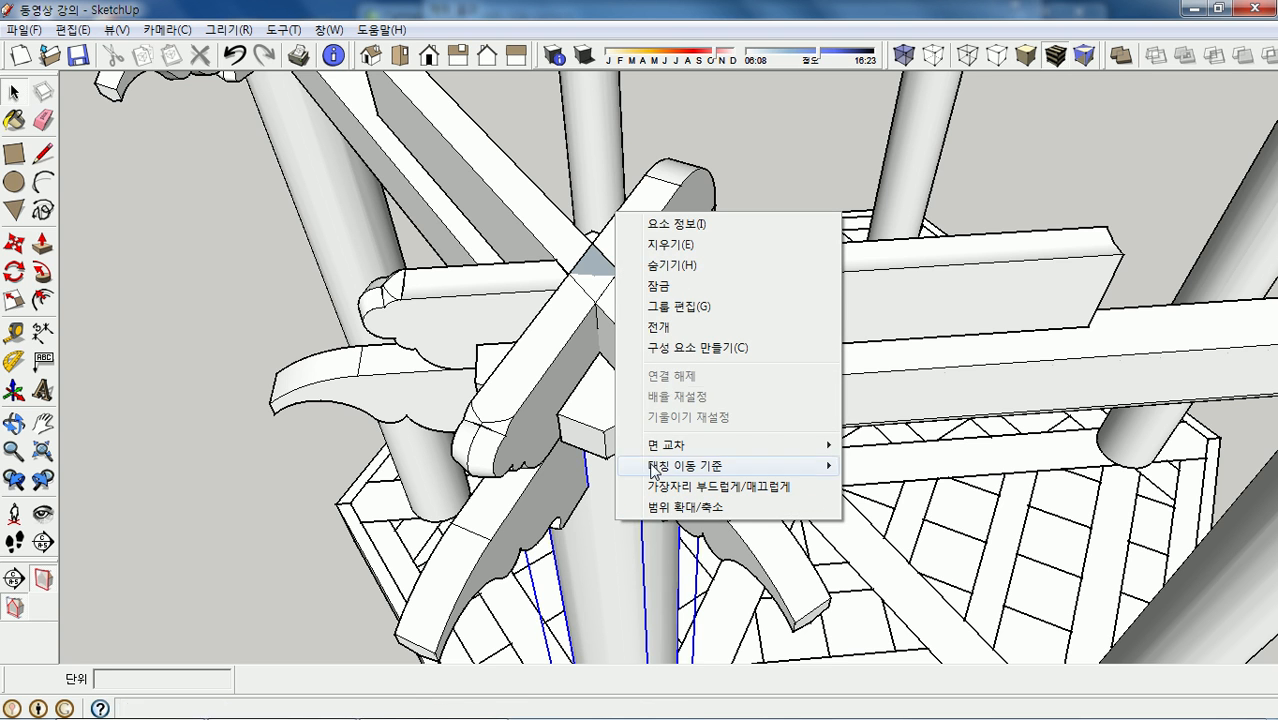
{"action": "left_click", "coordinate": [683, 266]}
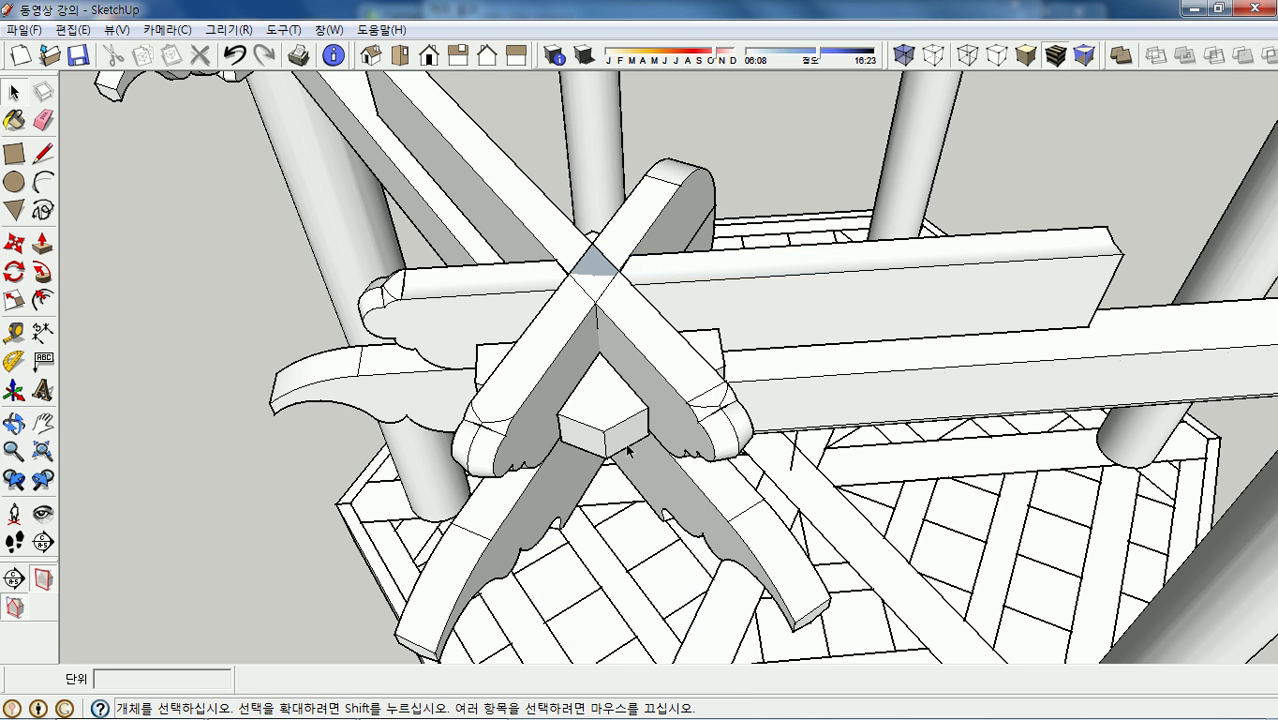
{"action": "right_click", "coordinate": [673, 486]}
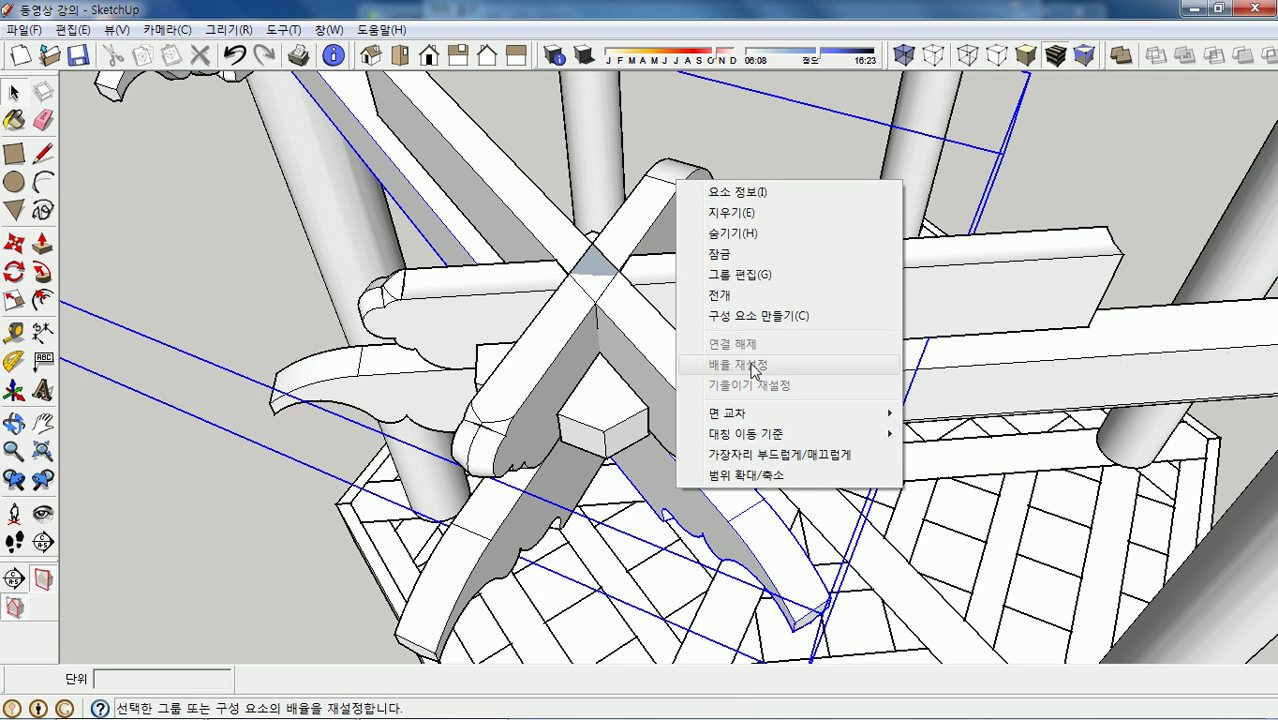
{"action": "left_click", "coordinate": [751, 238]}
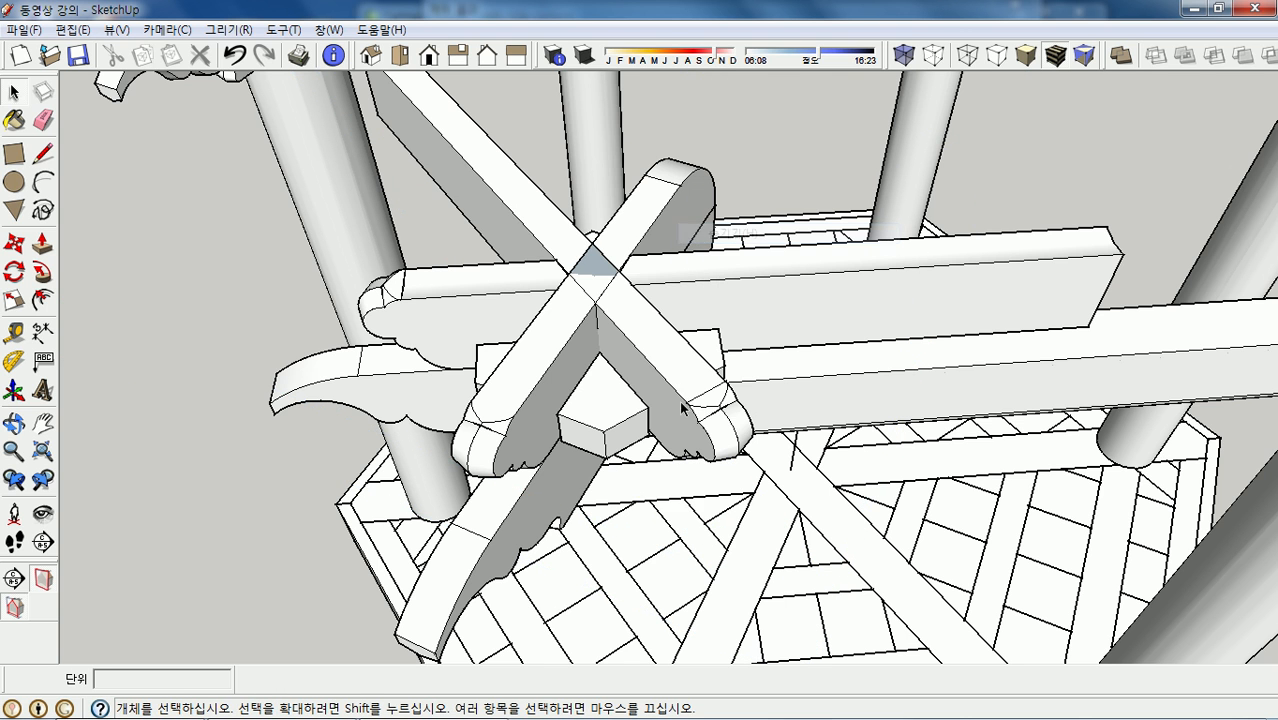
{"action": "right_click", "coordinate": [518, 513]}
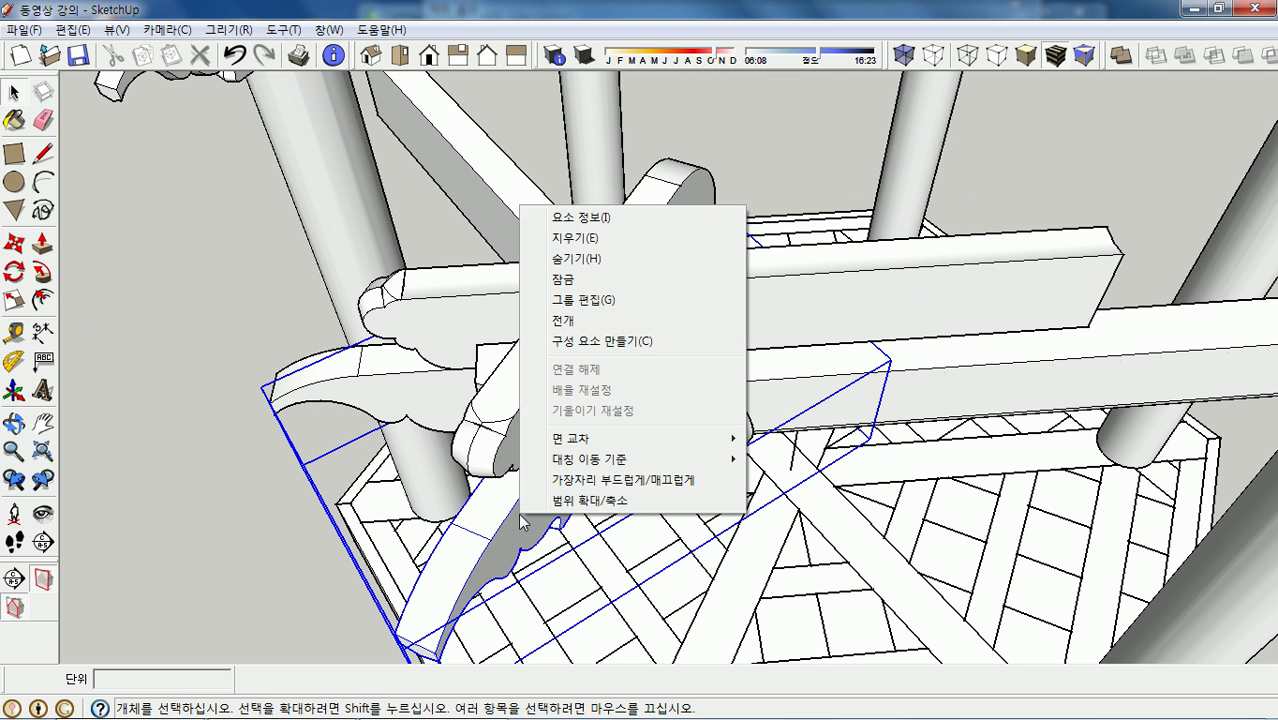
{"action": "left_click", "coordinate": [590, 260]}
- Hide the small block and the long beam, then orbit close over the crossing
{"action": "right_click", "coordinate": [613, 432]}
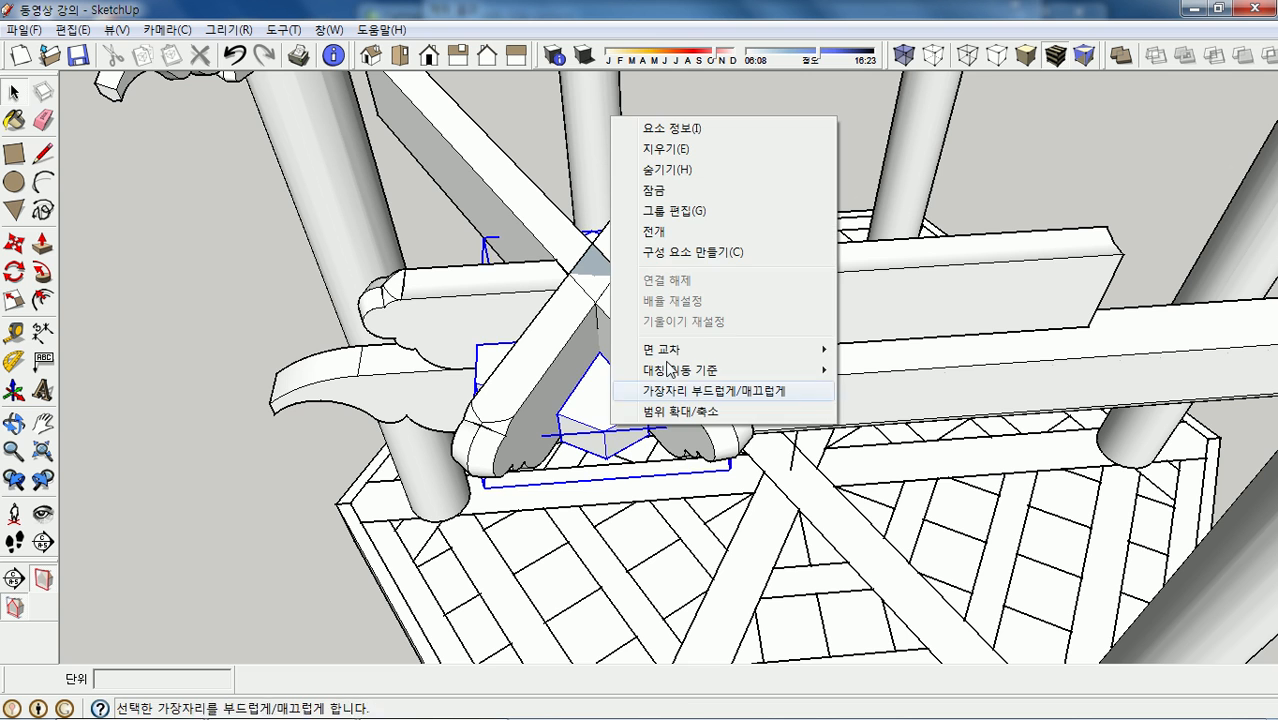
{"action": "left_click", "coordinate": [705, 175]}
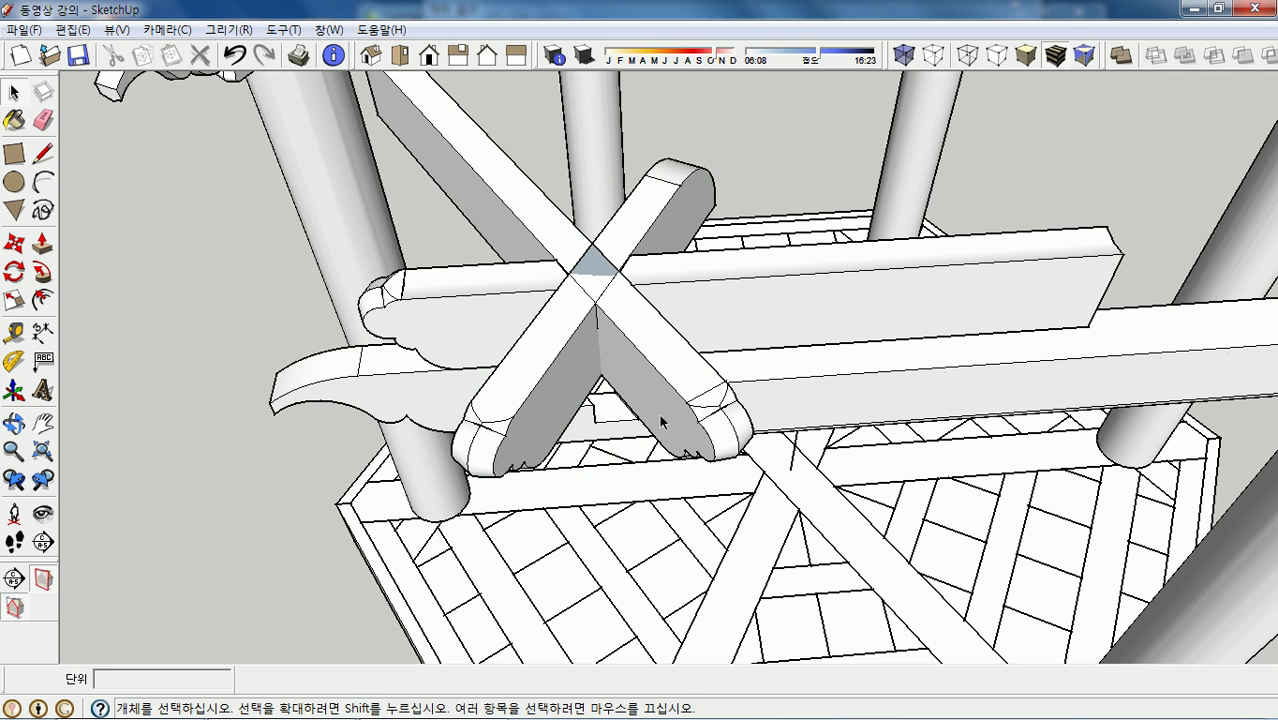
{"action": "right_click", "coordinate": [778, 379]}
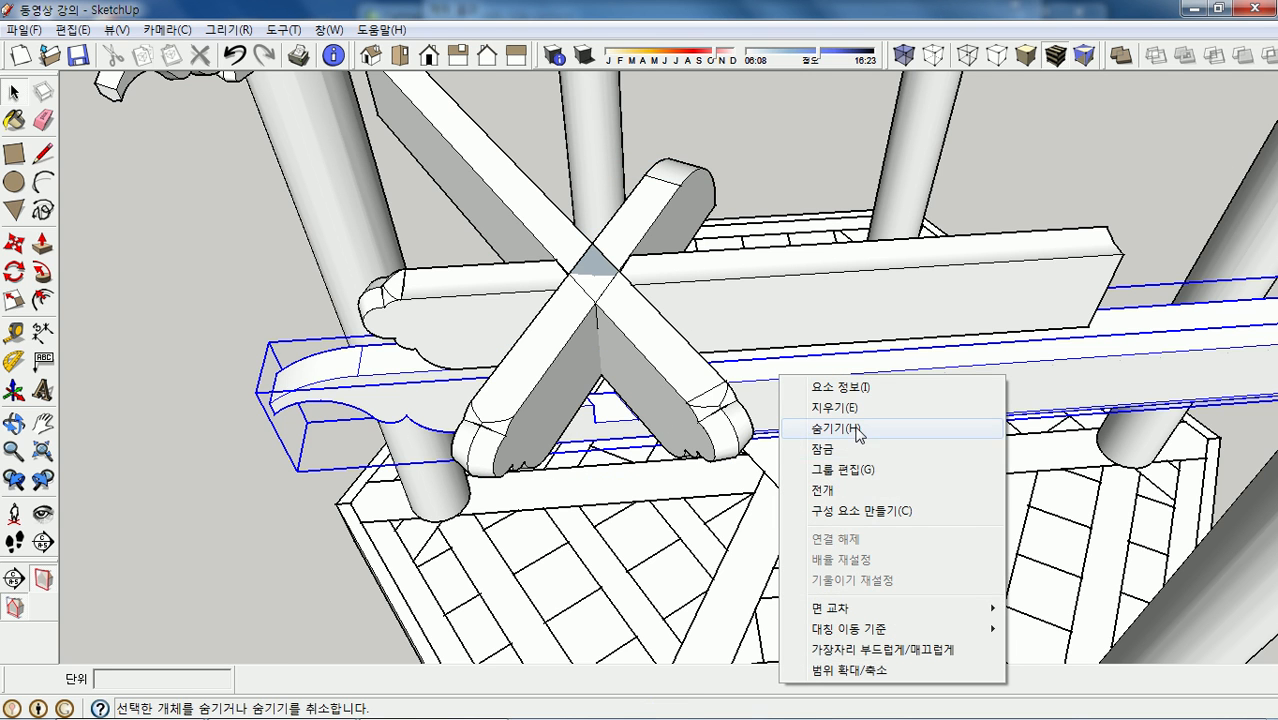
{"action": "left_click", "coordinate": [812, 424]}
{"action": "middle_click_drag", "start_coordinate": [710, 428], "coordinate": [668, 285]}
{"action": "scroll", "coordinate": [599, 290], "scroll_direction": "up", "scroll_amount": 6}
{"action": "scroll", "coordinate": [628, 295], "scroll_direction": "up", "scroll_amount": 2}
{"action": "middle_click_drag", "start_coordinate": [670, 348], "coordinate": [560, 370]}
{"action": "scroll", "coordinate": [562, 378], "scroll_direction": "up", "scroll_amount": 2}
{"action": "mouse_move", "coordinate": [657, 275]}
{"action": "middle_mouse_down"}
{"action": "mouse_move", "coordinate": [659, 253]}
{"action": "mouse_move", "coordinate": [670, 296]}
{"action": "middle_mouse_up"}
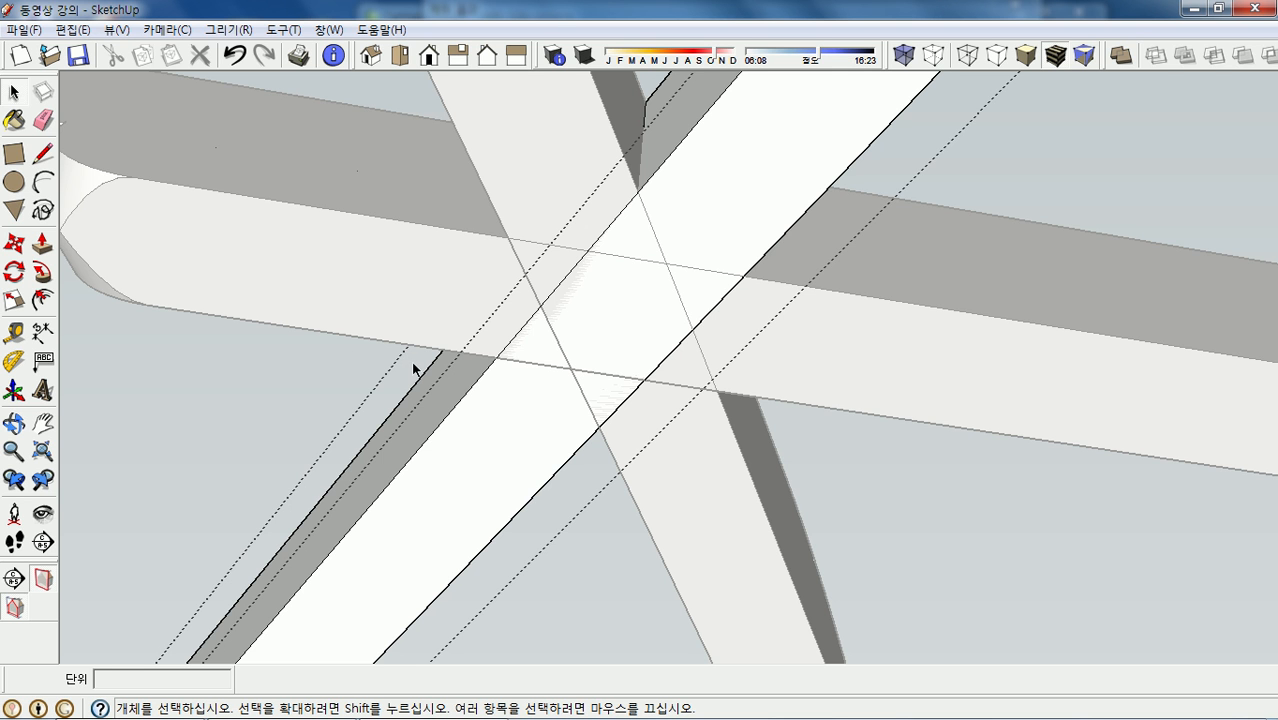
- Draw two lines across the beam crossing to outline the notch face
{"action": "key", "text": "l"}
{"action": "middle_click_drag", "start_coordinate": [632, 357], "coordinate": [597, 345]}
{"action": "scroll", "coordinate": [597, 345], "scroll_direction": "down", "scroll_amount": 3}
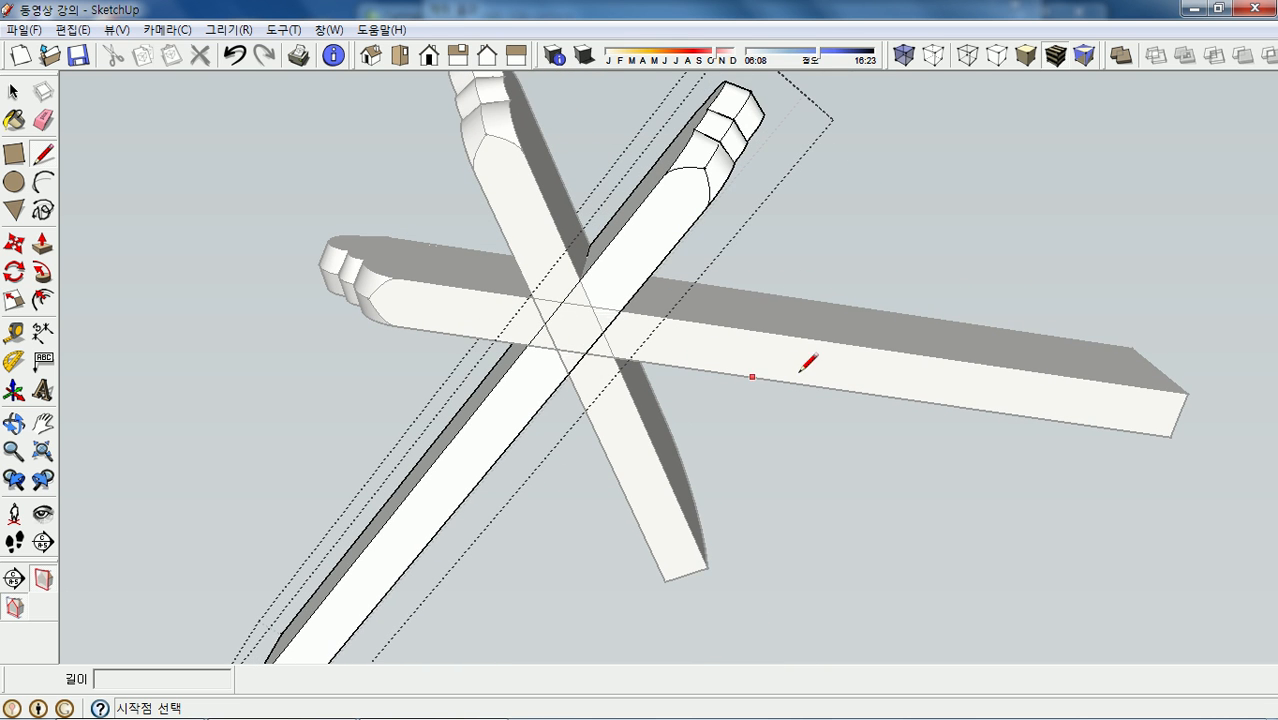
{"action": "scroll", "coordinate": [570, 337], "scroll_direction": "up", "scroll_amount": 3}
{"action": "middle_click_drag", "start_coordinate": [570, 337], "coordinate": [576, 285]}
{"action": "scroll", "coordinate": [697, 325], "scroll_direction": "up", "scroll_amount": 1}
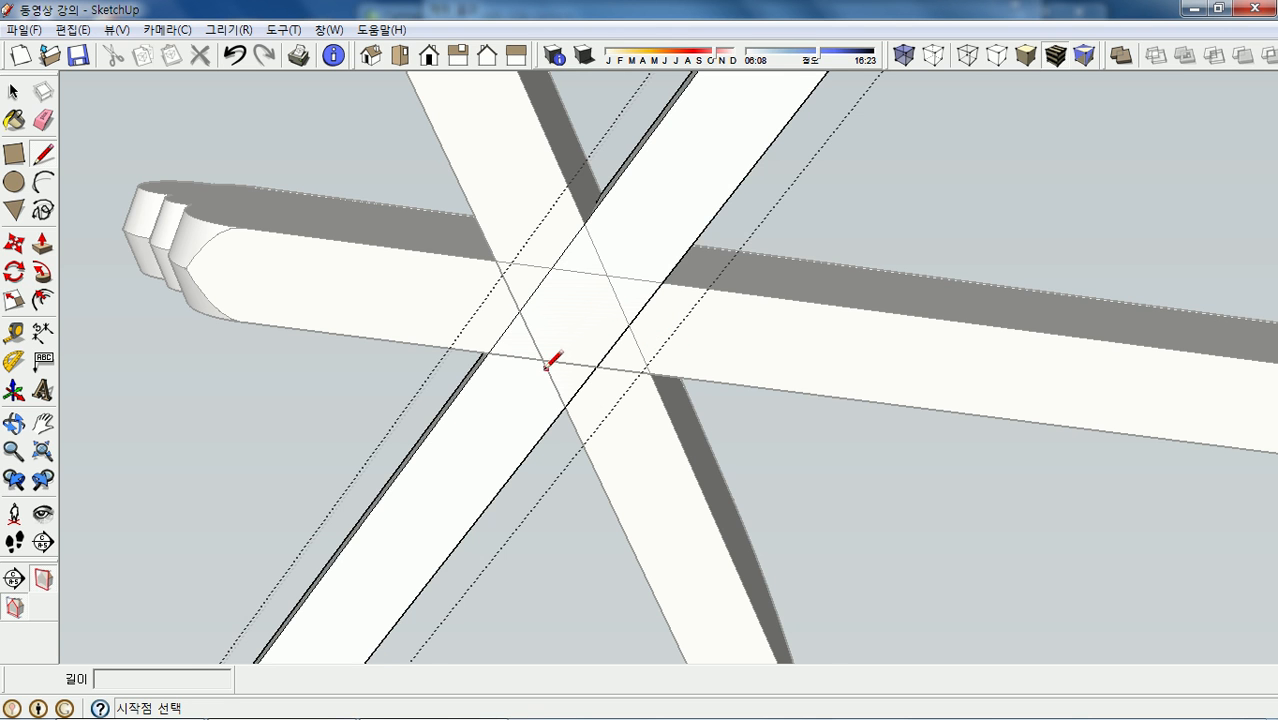
{"action": "scroll", "coordinate": [551, 376], "scroll_direction": "up", "scroll_amount": 1}
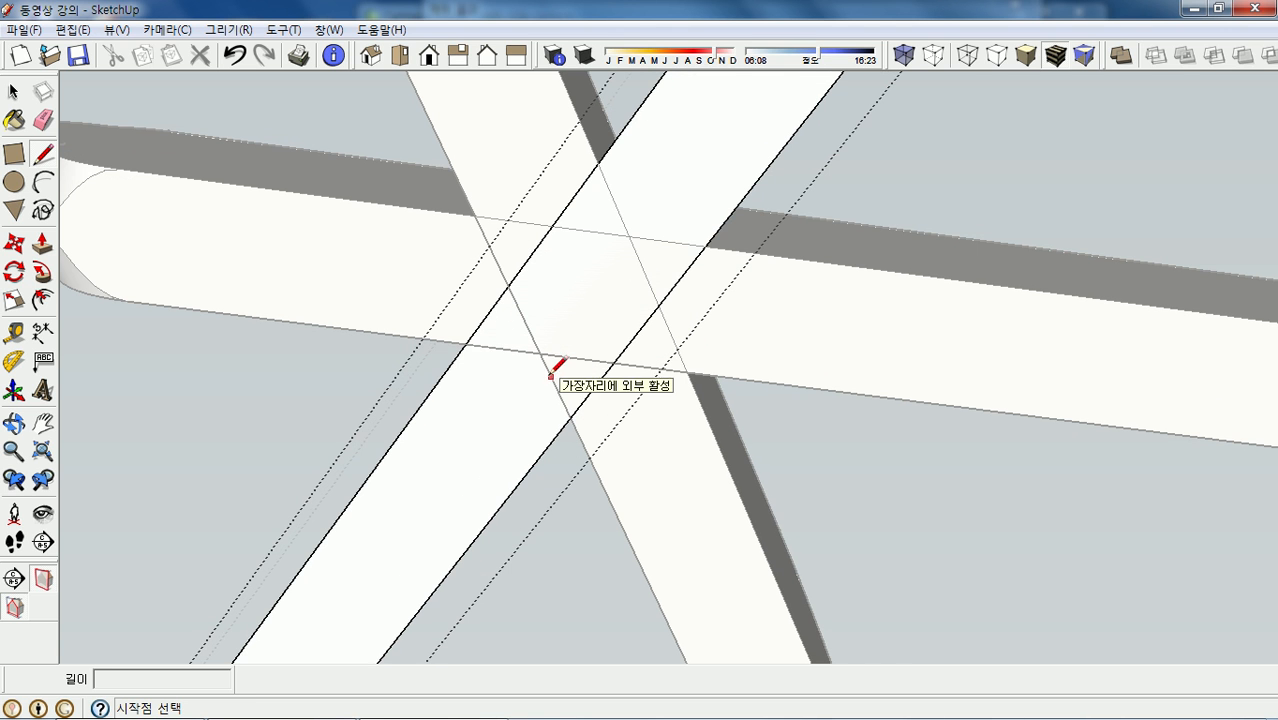
{"action": "left_click", "coordinate": [465, 345]}
{"action": "left_click", "coordinate": [617, 361]}
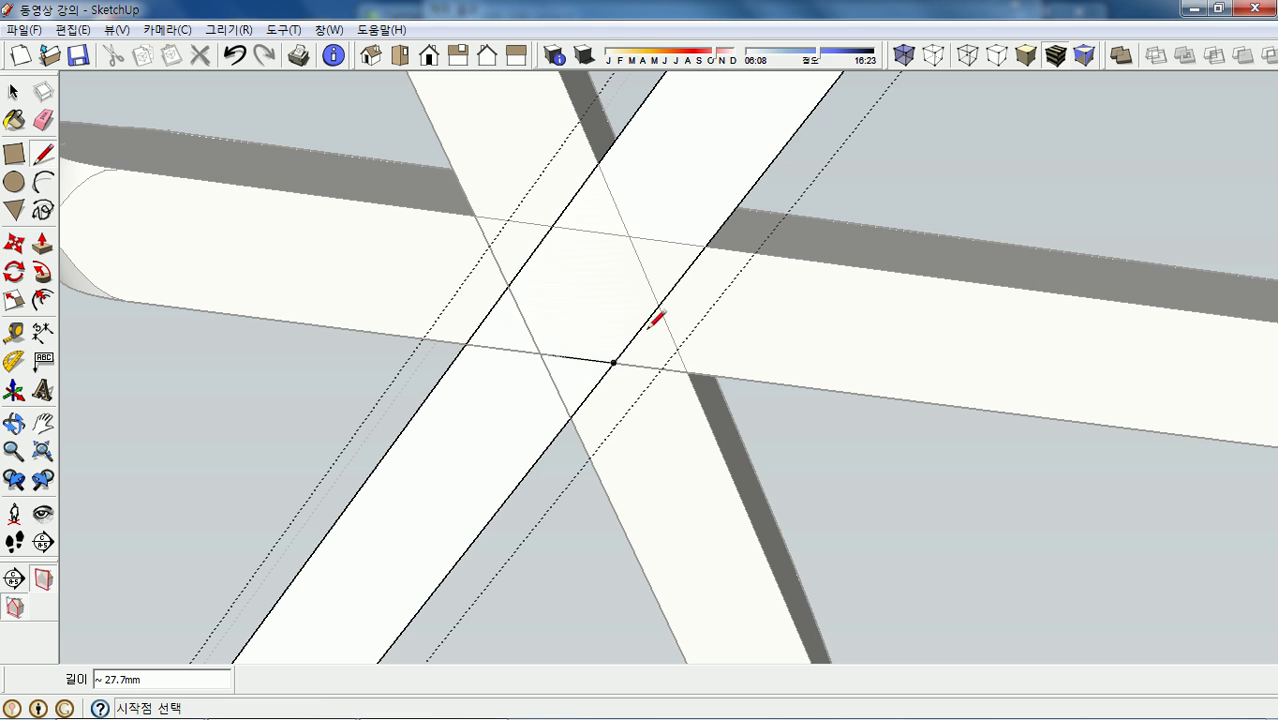
{"action": "left_click", "coordinate": [551, 226]}
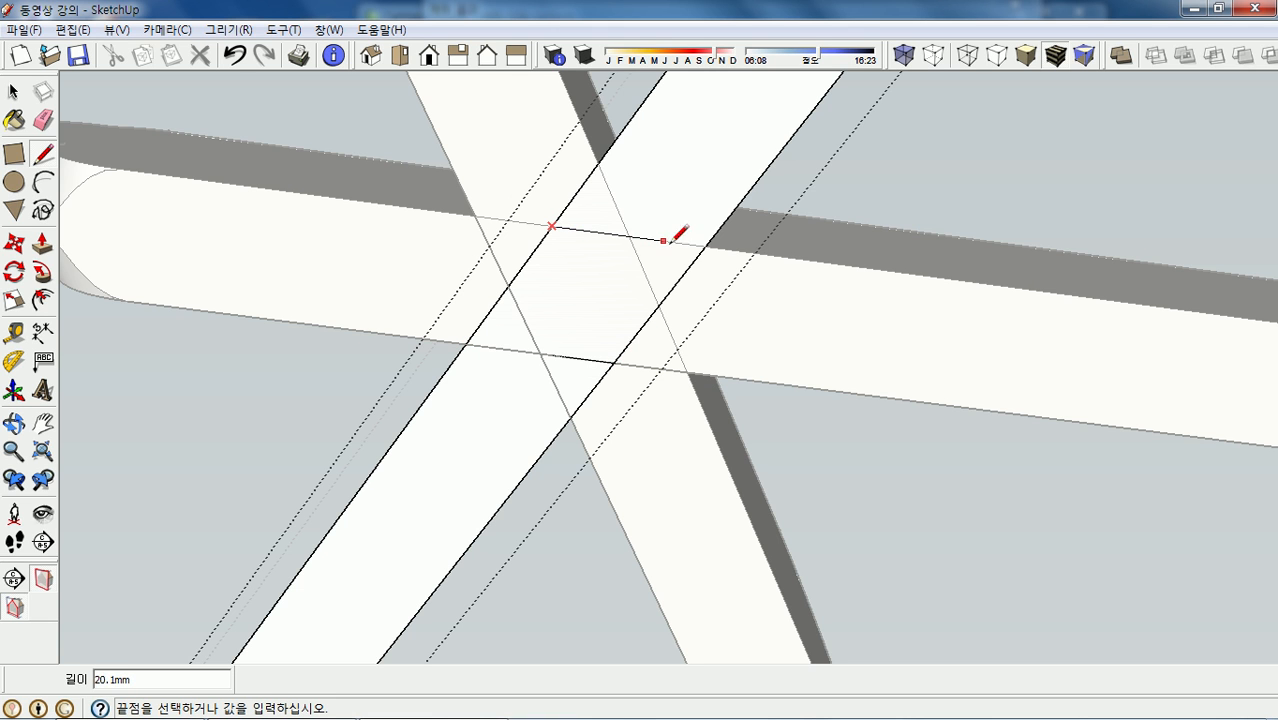
{"action": "left_click", "coordinate": [709, 243]}
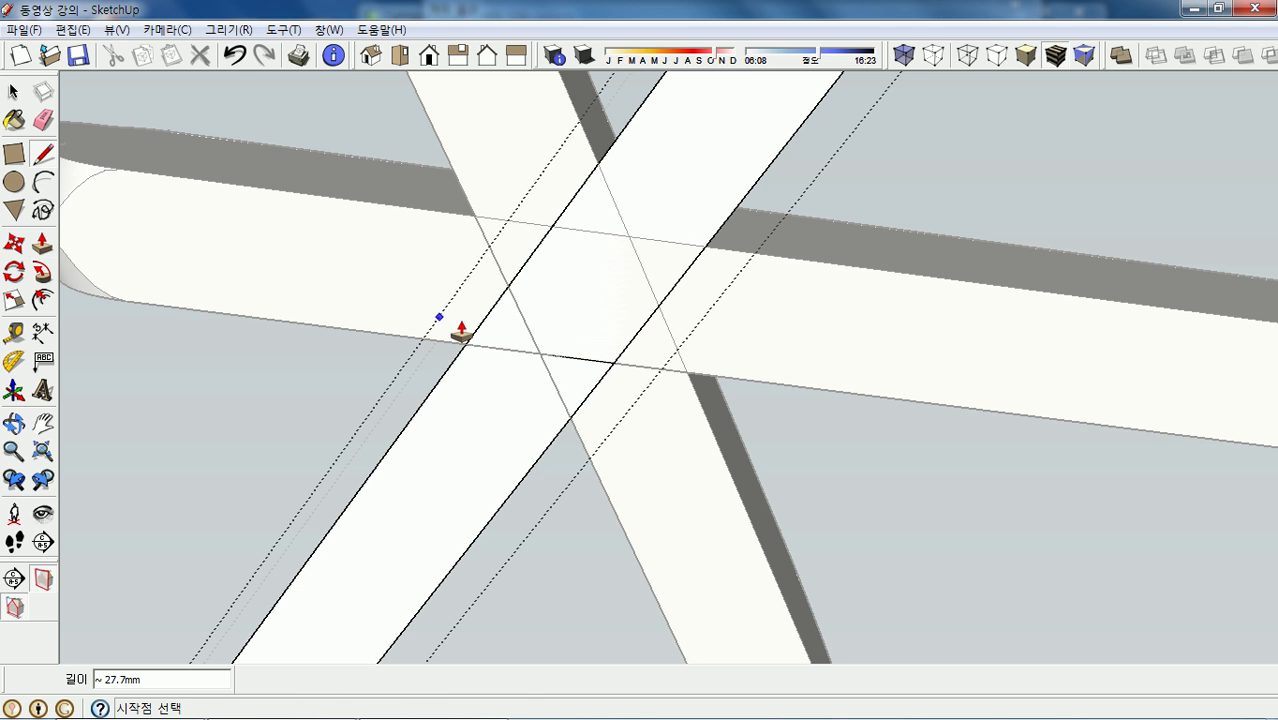
- Push the outlined crossing face 20 mm into the beam
{"action": "key", "text": "p"}
{"action": "left_click", "coordinate": [617, 311]}
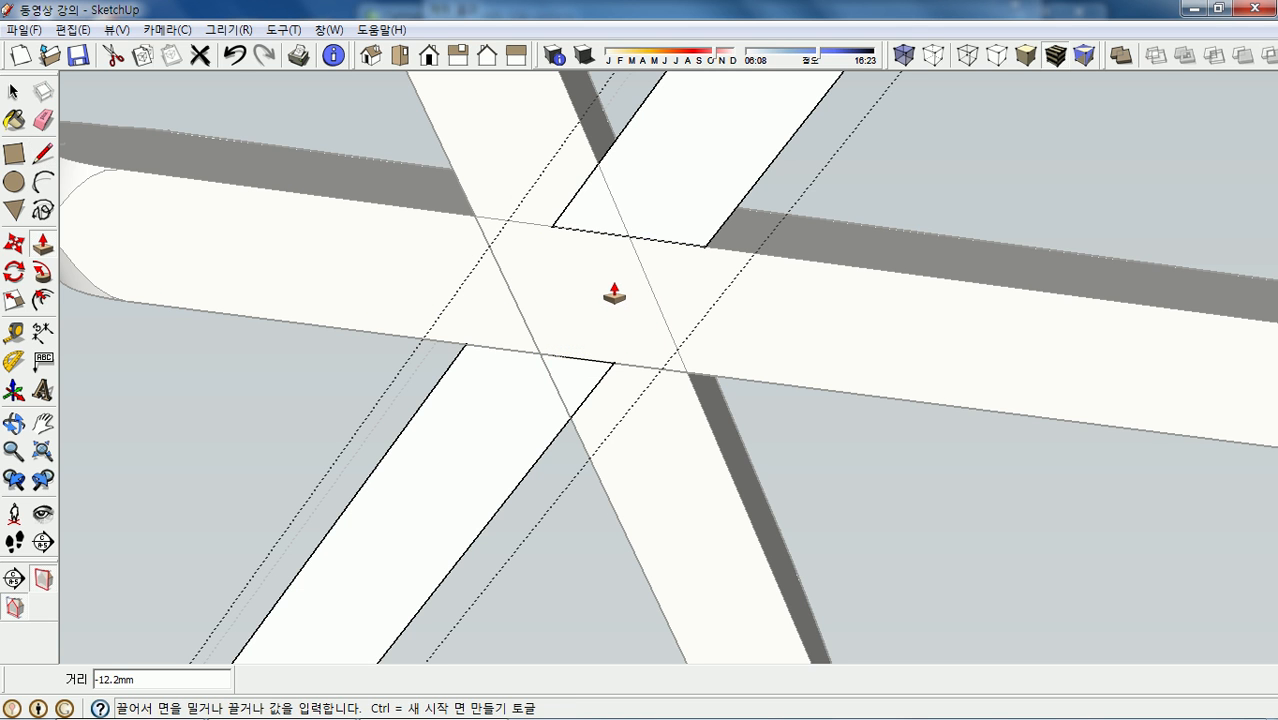
{"action": "key", "text": "Return"}
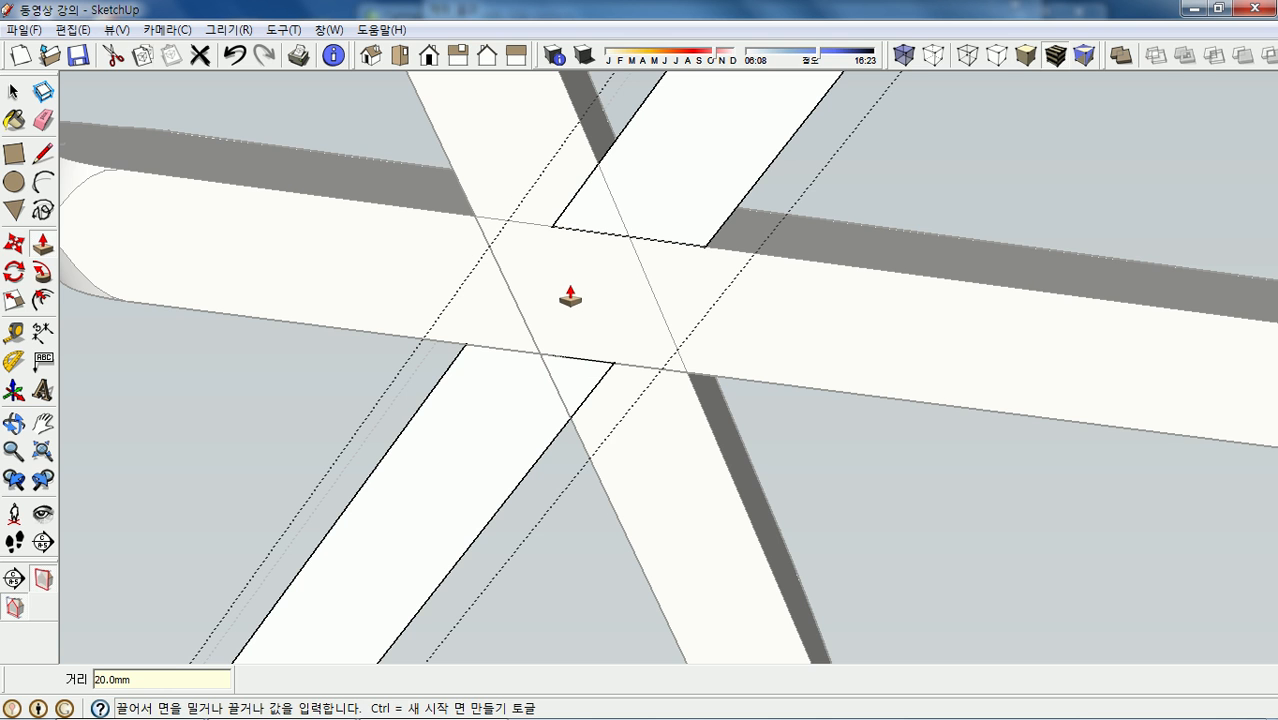
{"action": "key", "text": "space"}
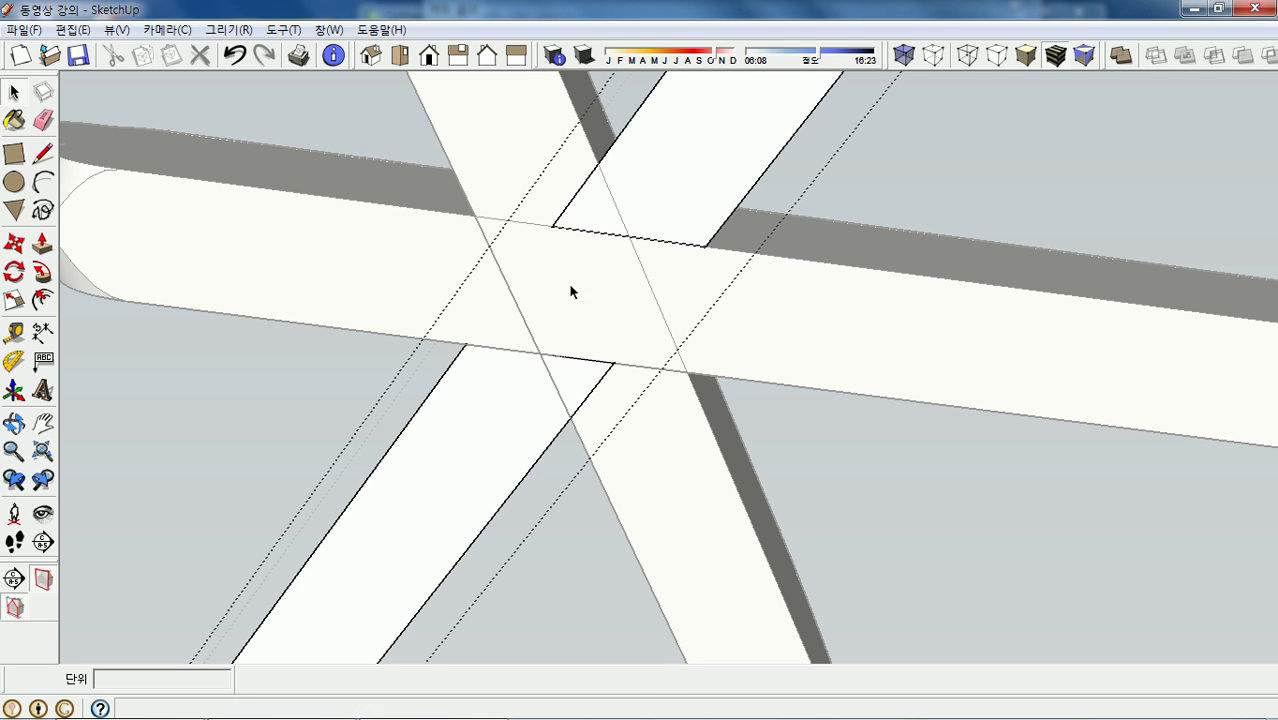
- Select the other diagonal beam and draw two cornered lines outlining its crossing face
{"action": "left_click", "coordinate": [663, 466]}
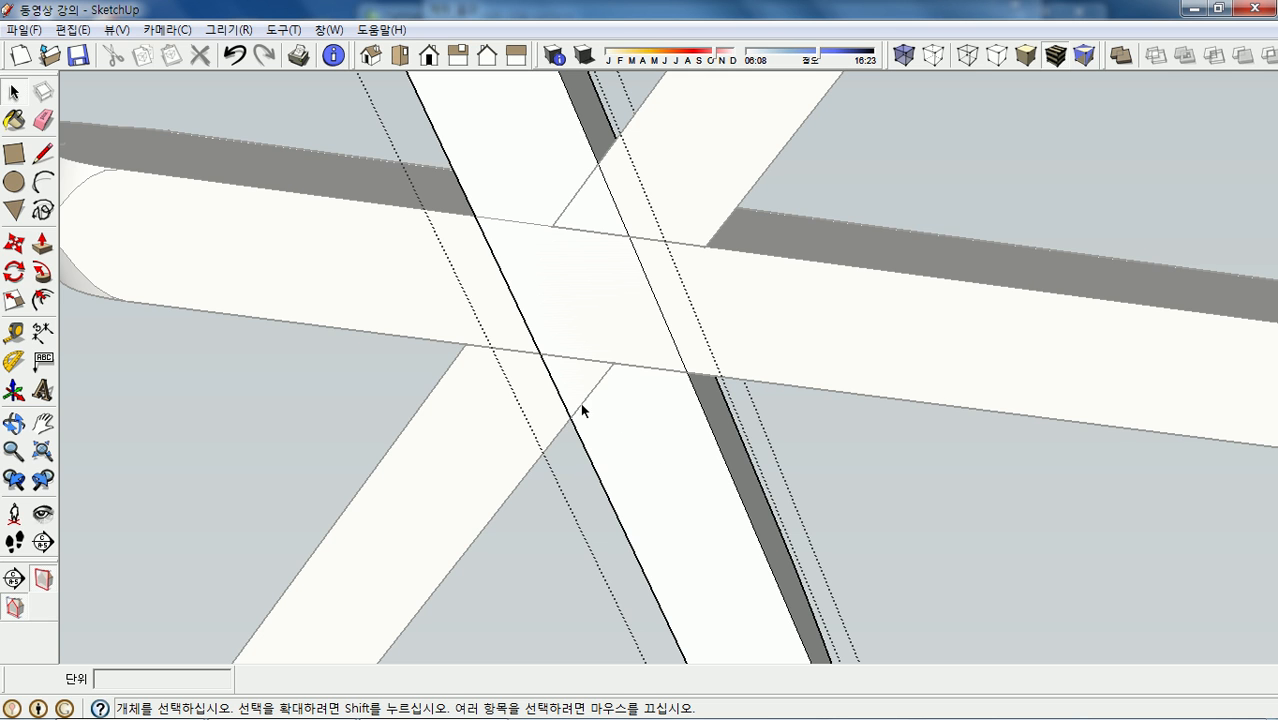
{"action": "key", "text": "l"}
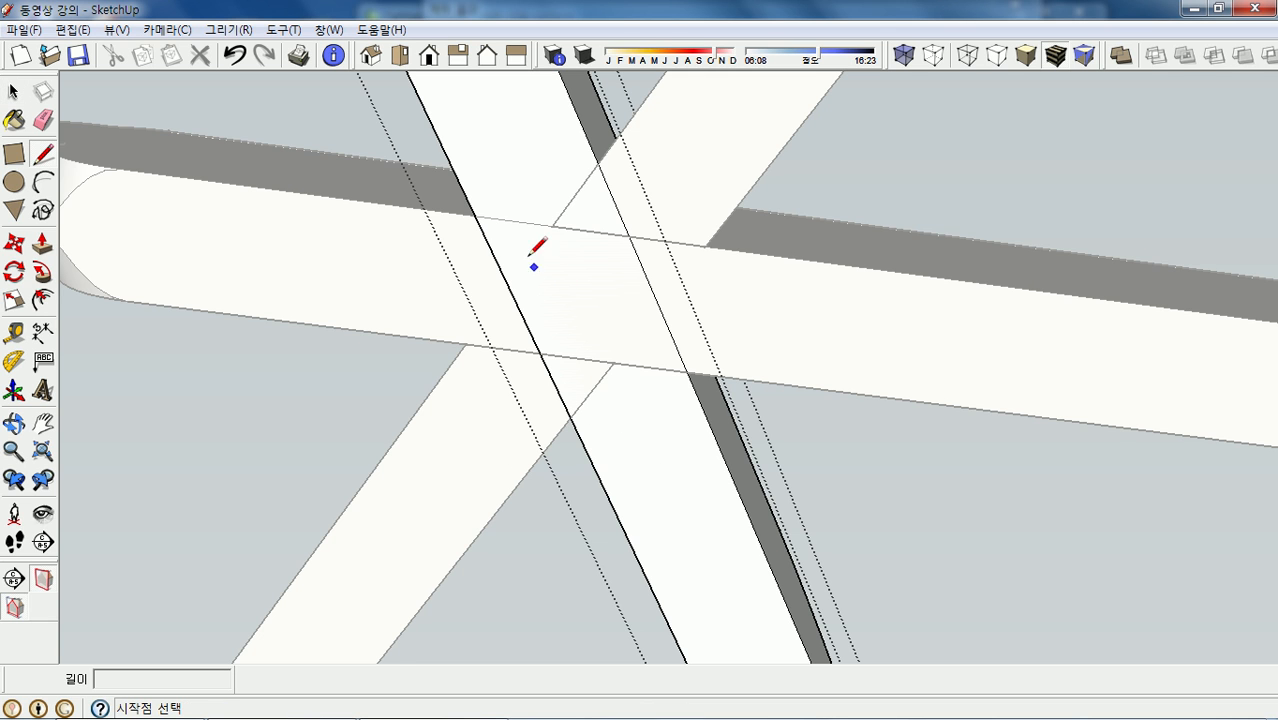
{"action": "left_click", "coordinate": [474, 213]}
{"action": "left_click", "coordinate": [552, 226]}
{"action": "left_click", "coordinate": [597, 164]}
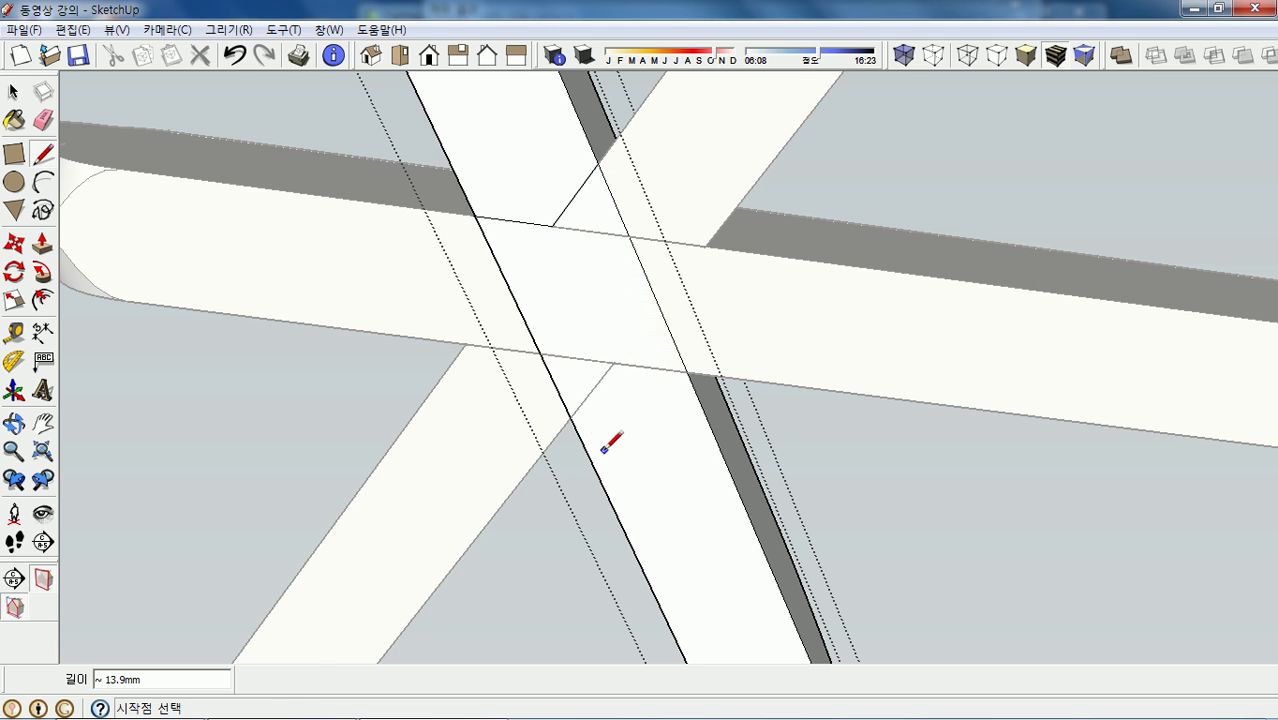
{"action": "left_click", "coordinate": [570, 417]}
{"action": "left_click", "coordinate": [613, 362]}
{"action": "left_click", "coordinate": [688, 371]}
- Push the outlined crossing face 40 mm down and orbit to check the notch
{"action": "key", "text": "p"}
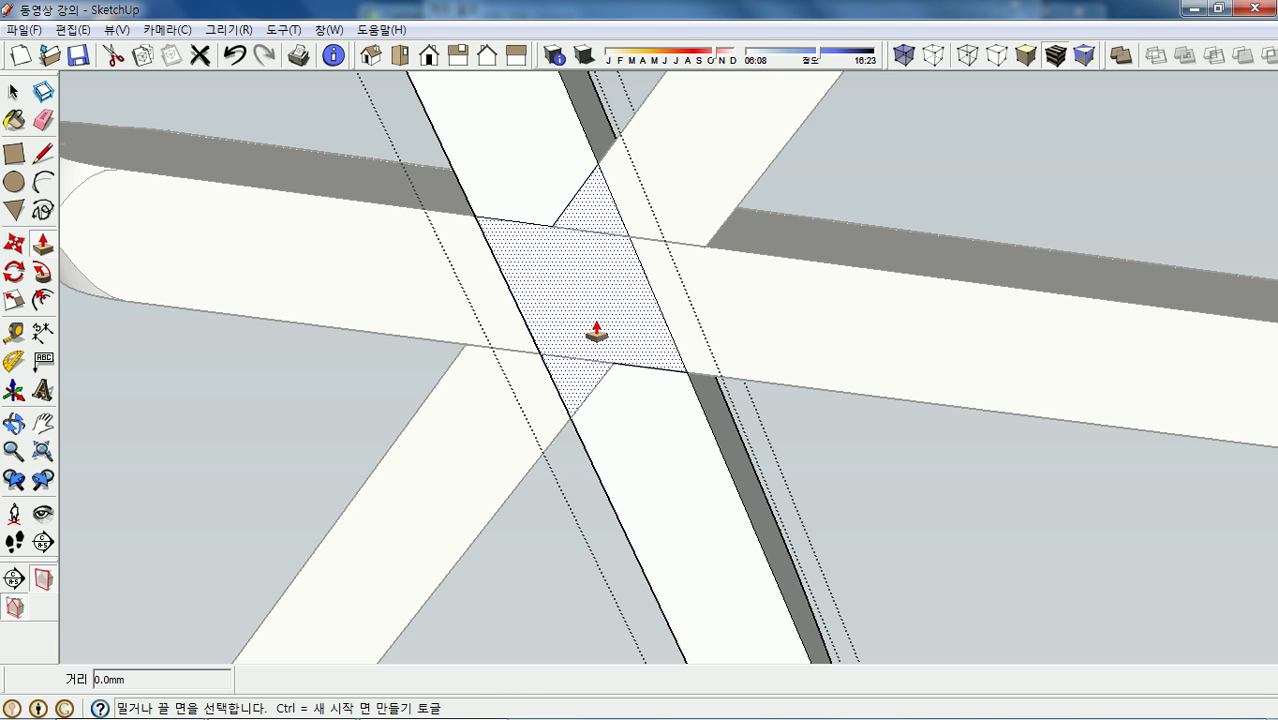
{"action": "left_click", "coordinate": [596, 333]}
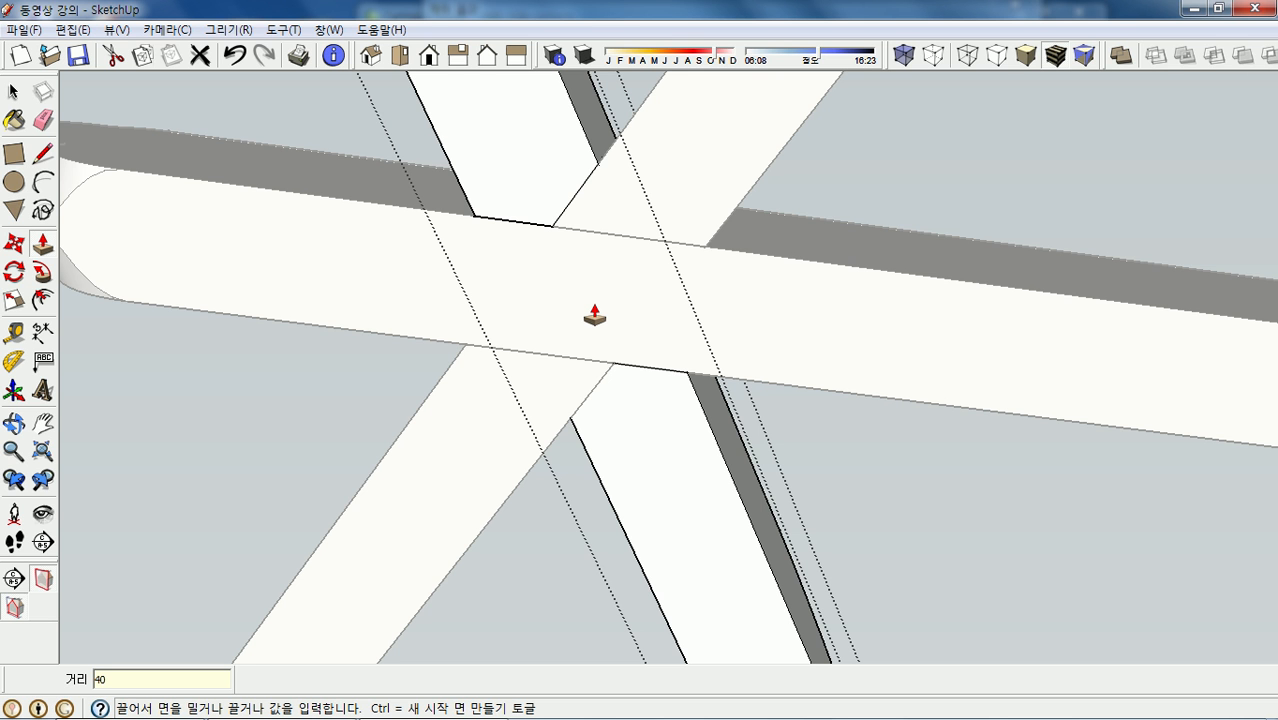
{"action": "key", "text": "Return"}
{"action": "middle_click_drag", "start_coordinate": [594, 317], "coordinate": [642, 486]}
{"action": "scroll", "coordinate": [627, 543], "scroll_direction": "up", "scroll_amount": 3}
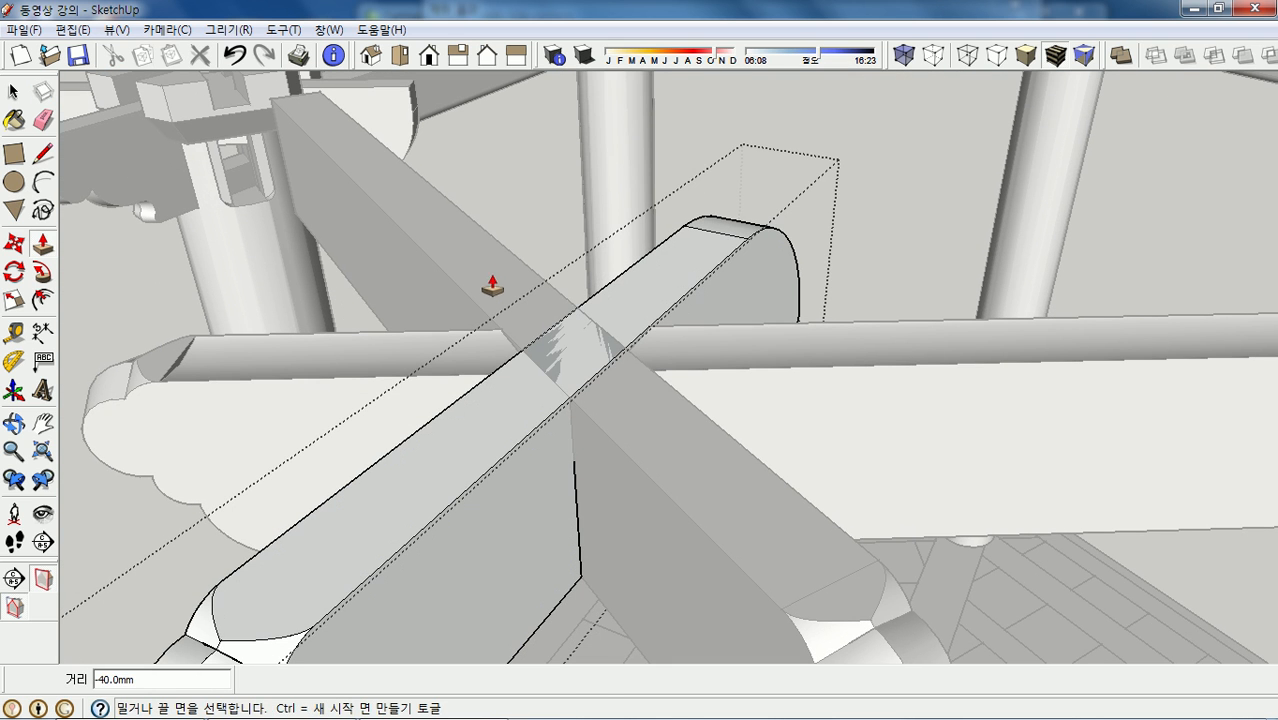
{"action": "key", "text": "space"}
- Open the upper diagonal beam group and use Component Edit > Hide Rest of Model
{"action": "double_click", "coordinate": [477, 252]}
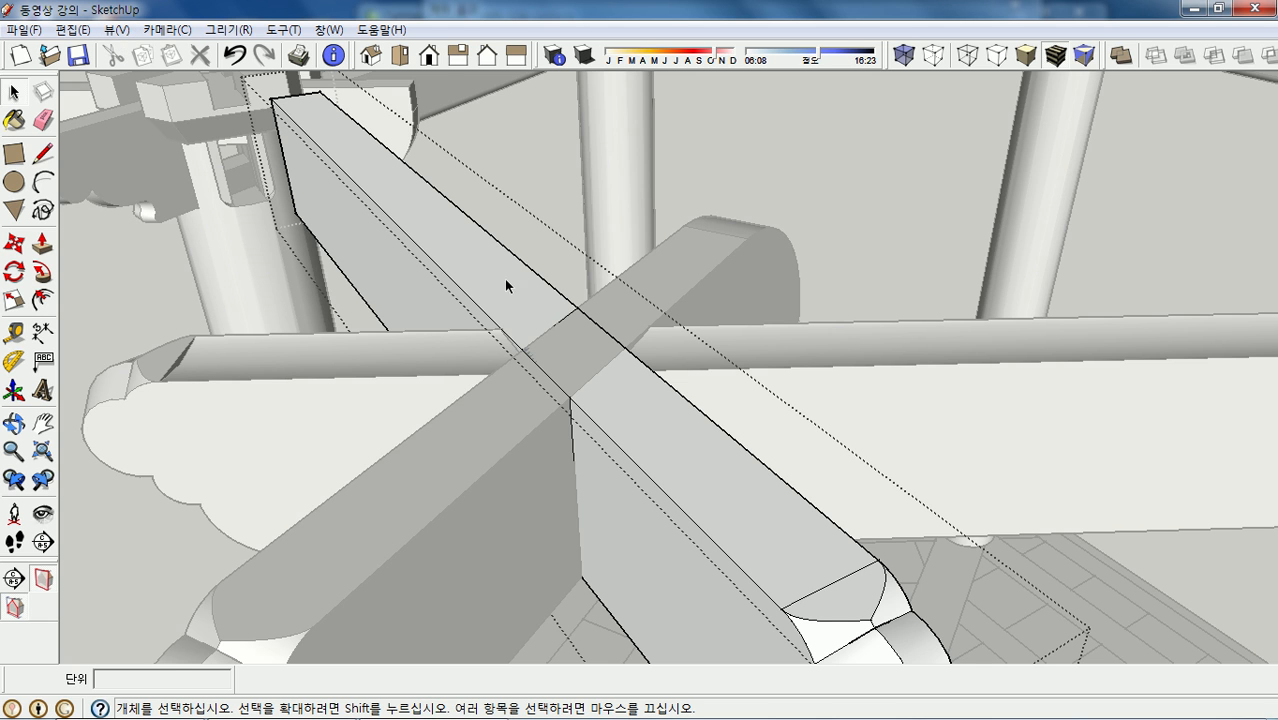
{"action": "left_click", "coordinate": [116, 30]}
{"action": "mouse_move", "coordinate": [221, 306]}
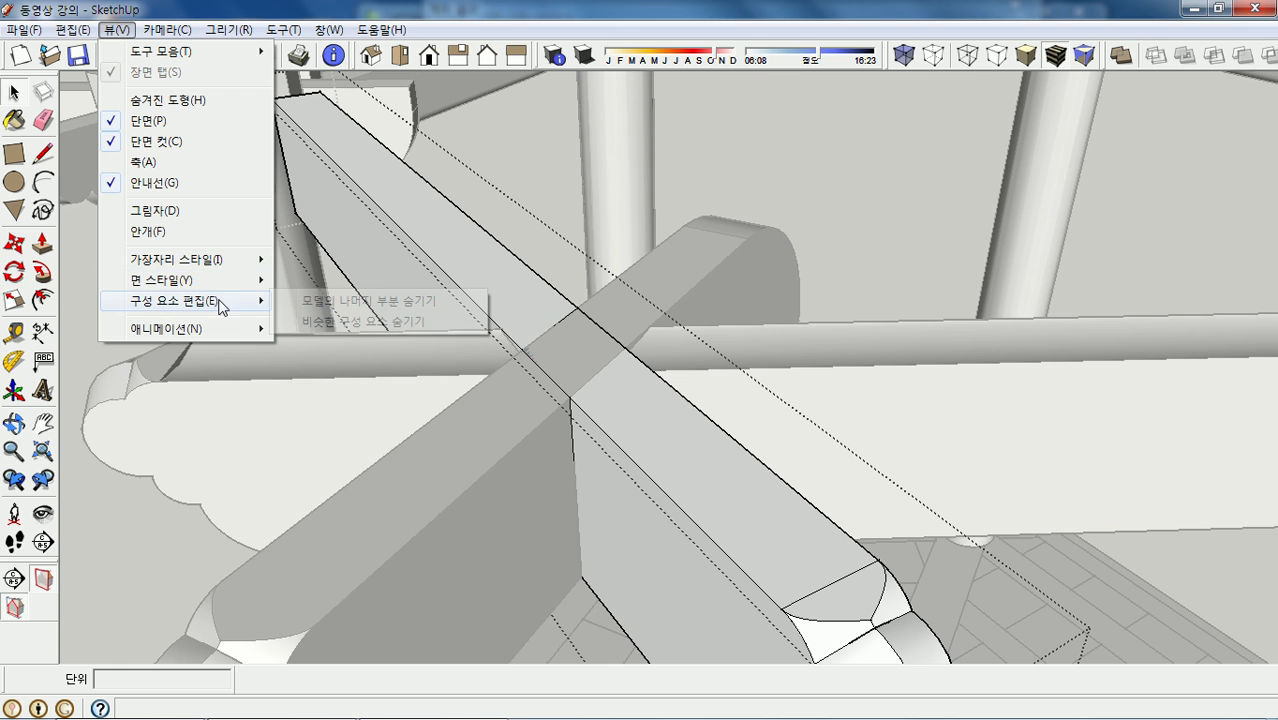
{"action": "left_click", "coordinate": [328, 302]}
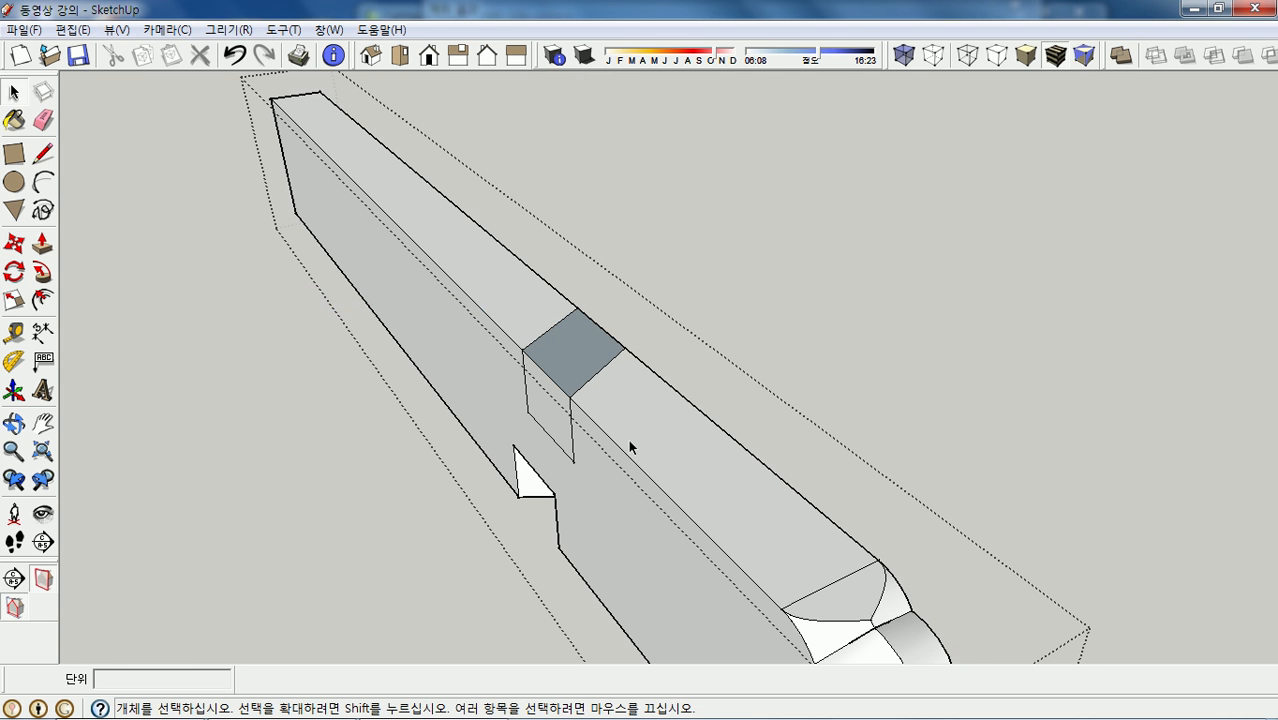
- Intersect the narrow dark crossing face with the model
{"action": "scroll", "coordinate": [628, 439], "scroll_direction": "up", "scroll_amount": 5}
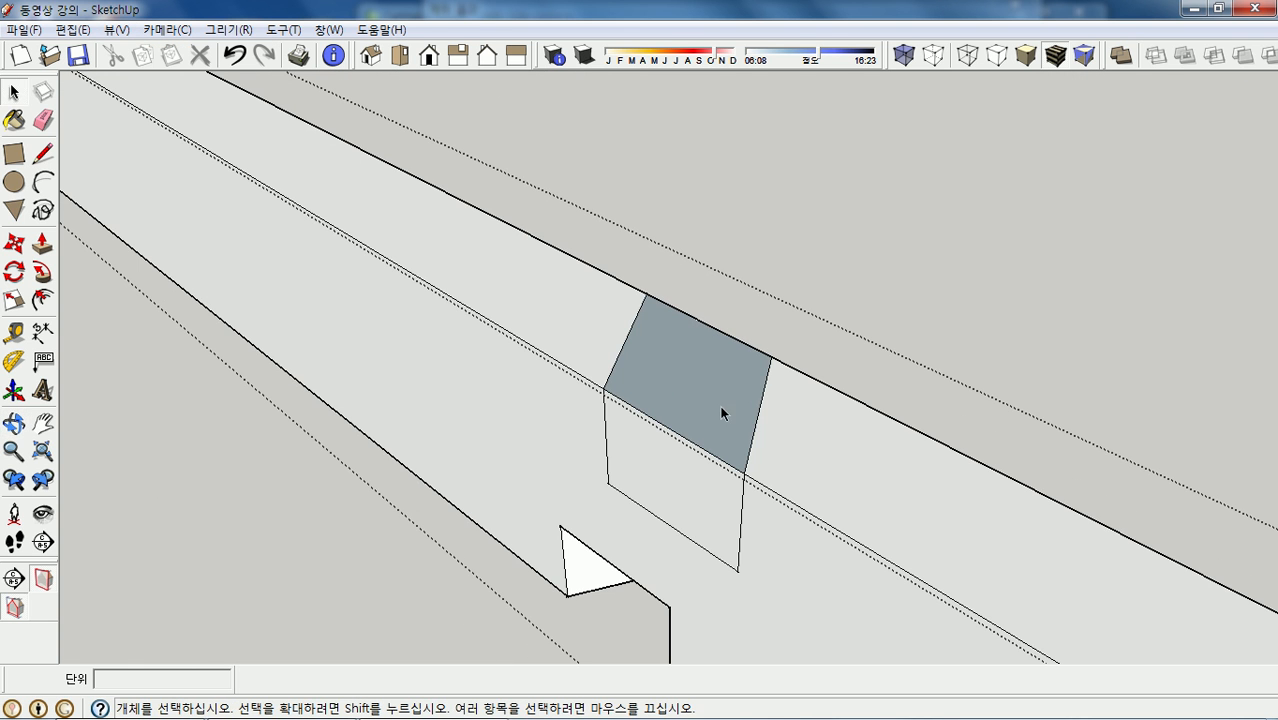
{"action": "scroll", "coordinate": [703, 399], "scroll_direction": "up", "scroll_amount": 3}
{"action": "left_click", "coordinate": [695, 402]}
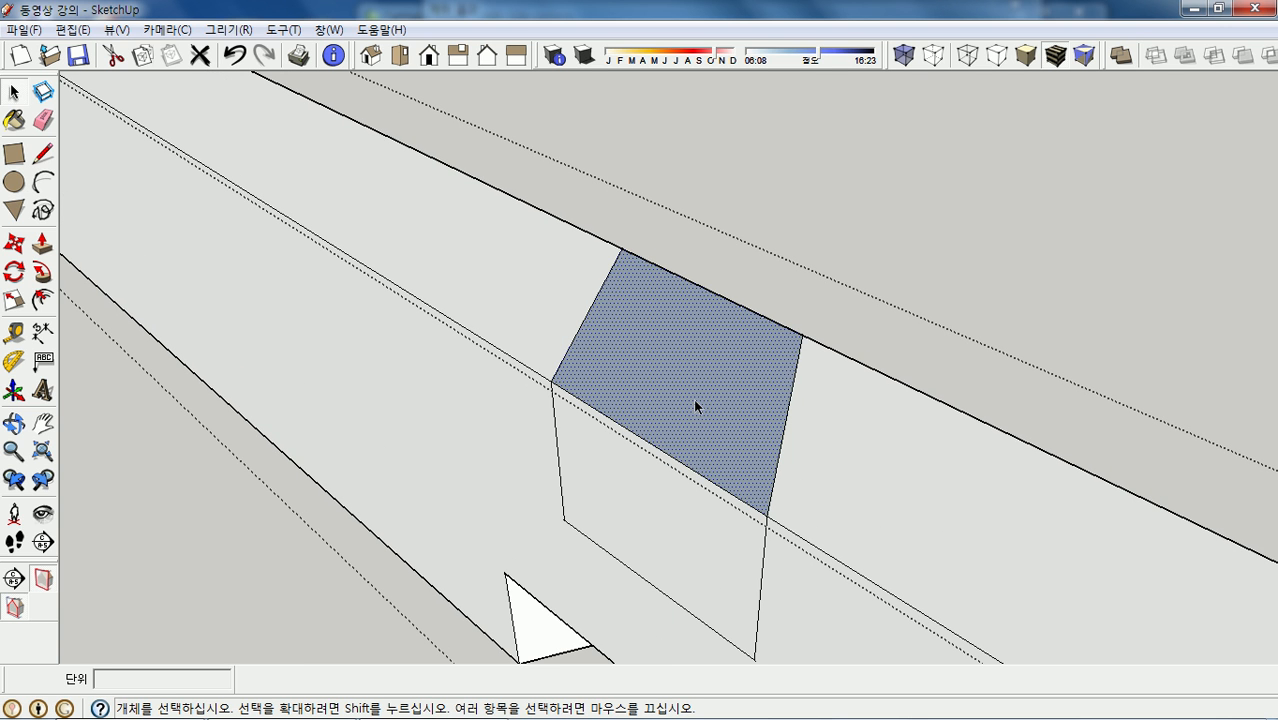
{"action": "key", "text": "Escape"}
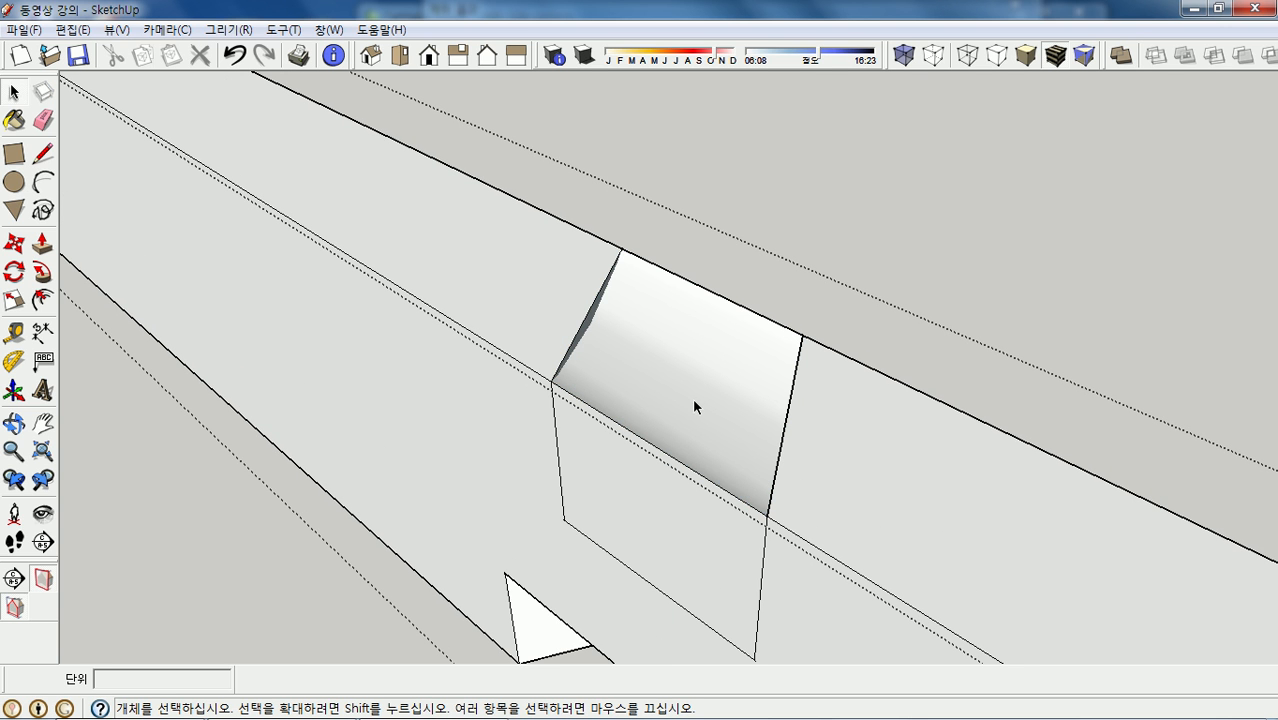
{"action": "middle_click_drag", "start_coordinate": [692, 397], "coordinate": [699, 416]}
{"action": "scroll", "coordinate": [620, 360], "scroll_direction": "up", "scroll_amount": 4}
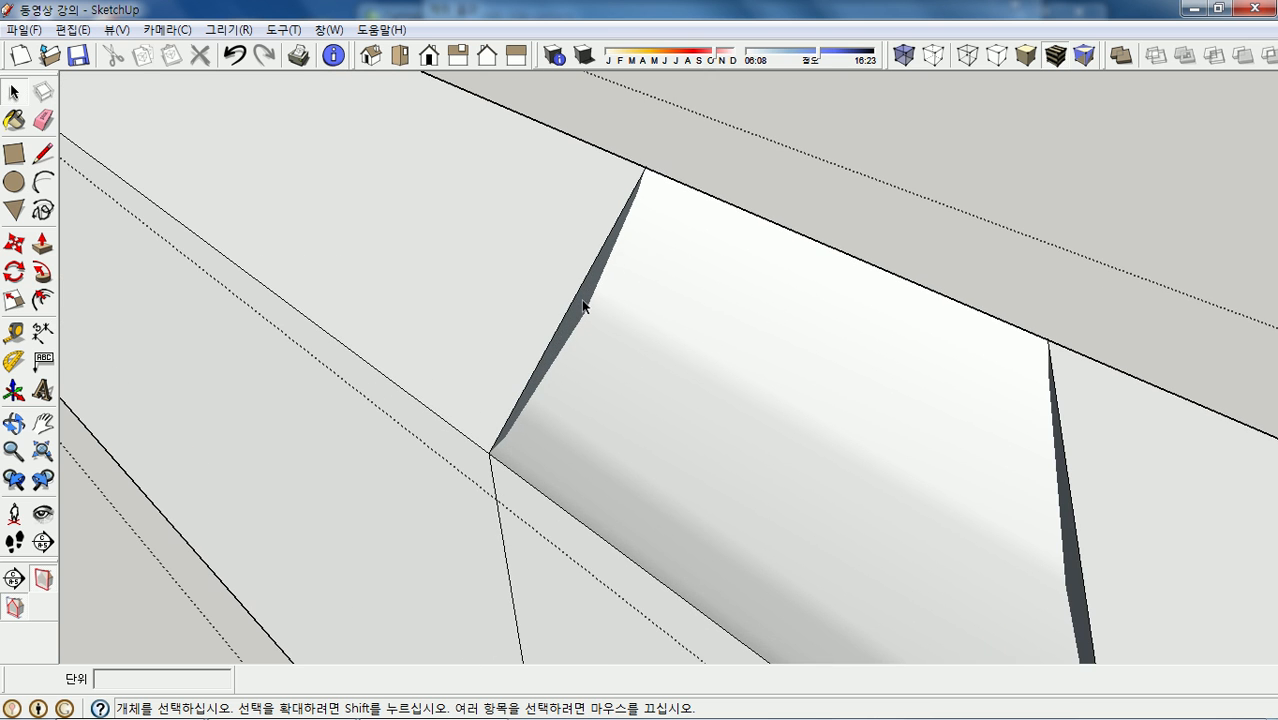
{"action": "right_click", "coordinate": [583, 302]}
{"action": "mouse_move", "coordinate": [667, 428]}
{"action": "left_click", "coordinate": [815, 419]}
- Intersect the dark side face with the model and delete the face covering the notch
{"action": "middle_click_drag", "start_coordinate": [675, 392], "coordinate": [974, 410]}
{"action": "right_click", "coordinate": [963, 381]}
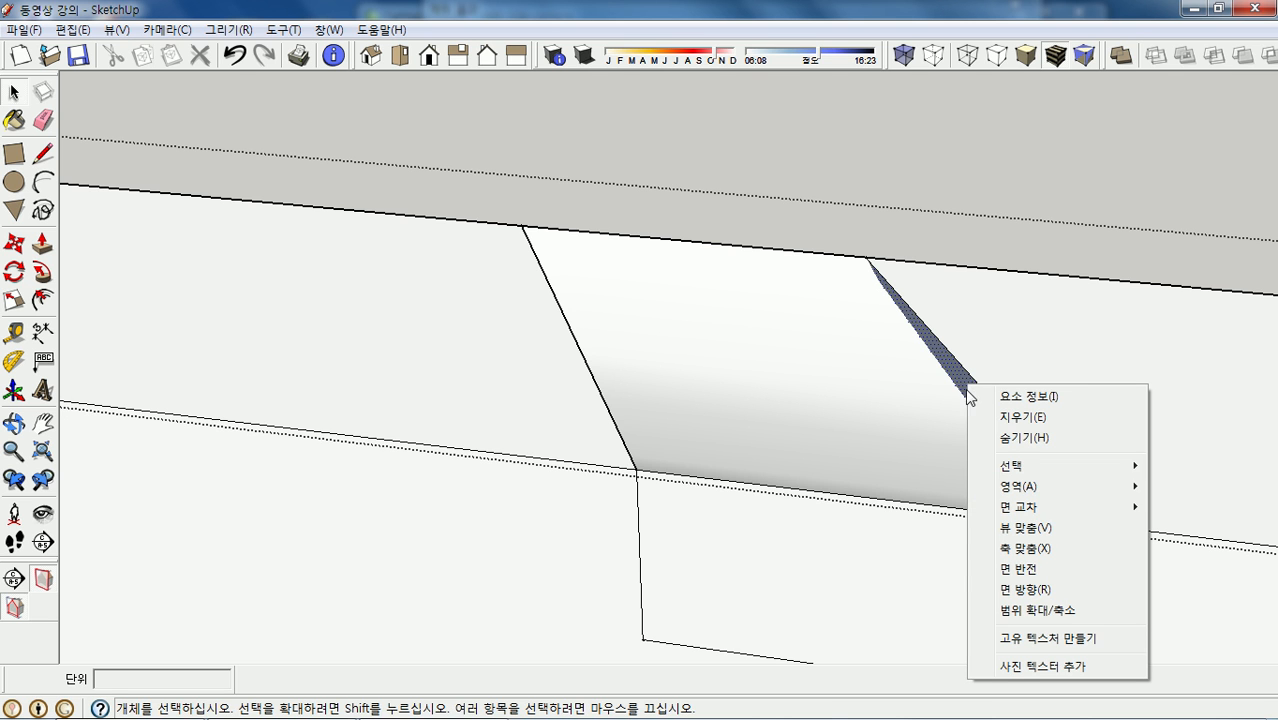
{"action": "mouse_move", "coordinate": [1050, 514]}
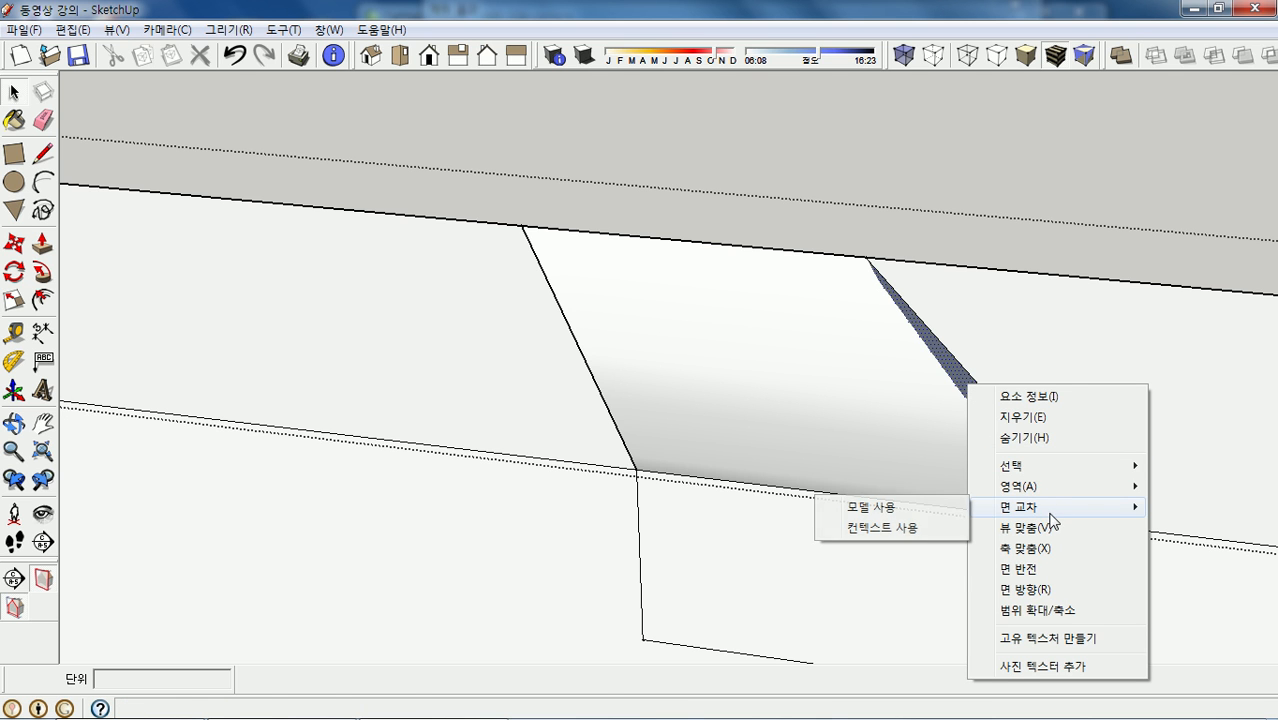
{"action": "left_click", "coordinate": [905, 508]}
{"action": "left_click", "coordinate": [815, 402]}
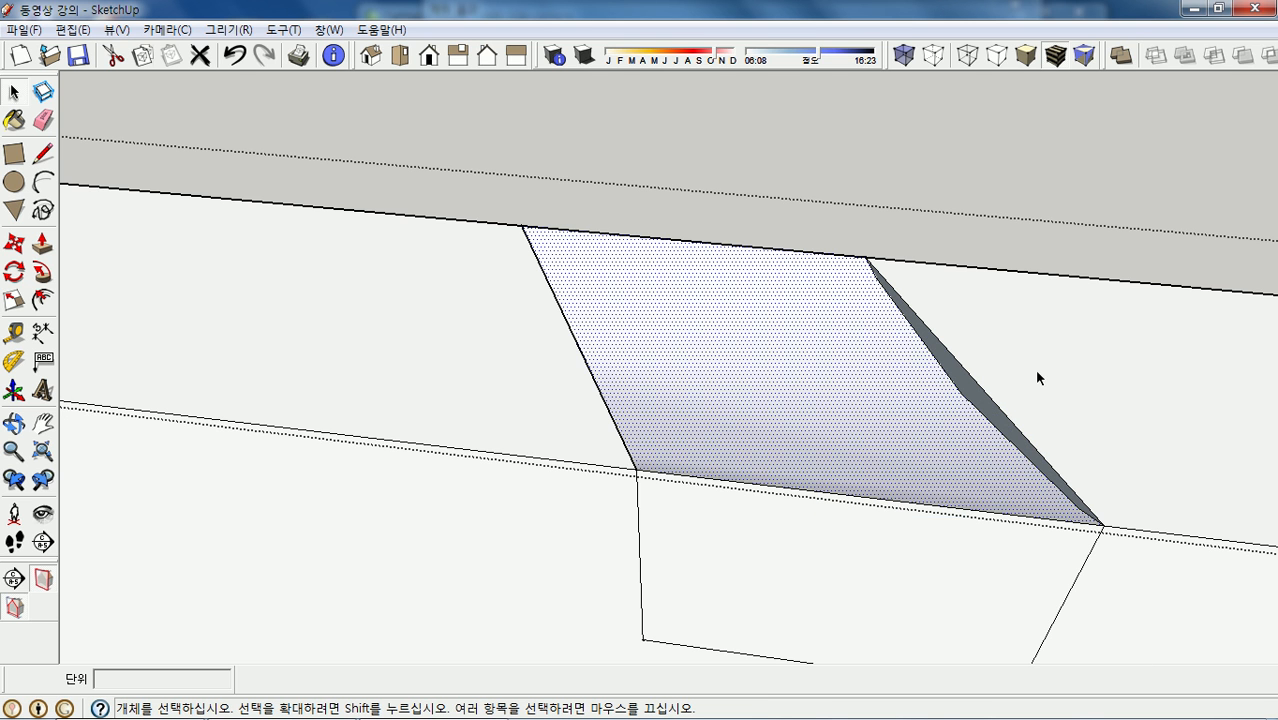
{"action": "key", "text": "Delete"}
{"action": "middle_click_drag", "start_coordinate": [793, 452], "coordinate": [931, 423]}
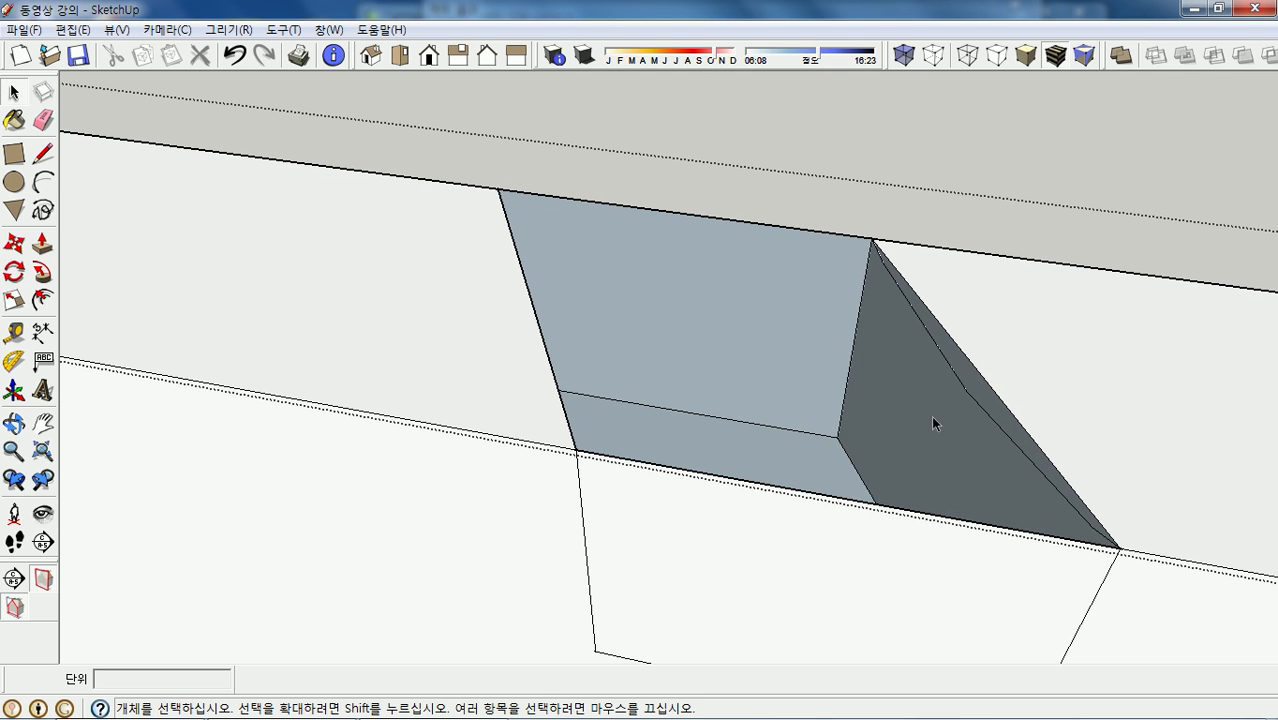
- Delete the leftover diagonal, left and top edges around the notch opening
{"action": "left_click", "coordinate": [979, 378]}
{"action": "key", "text": "Delete"}
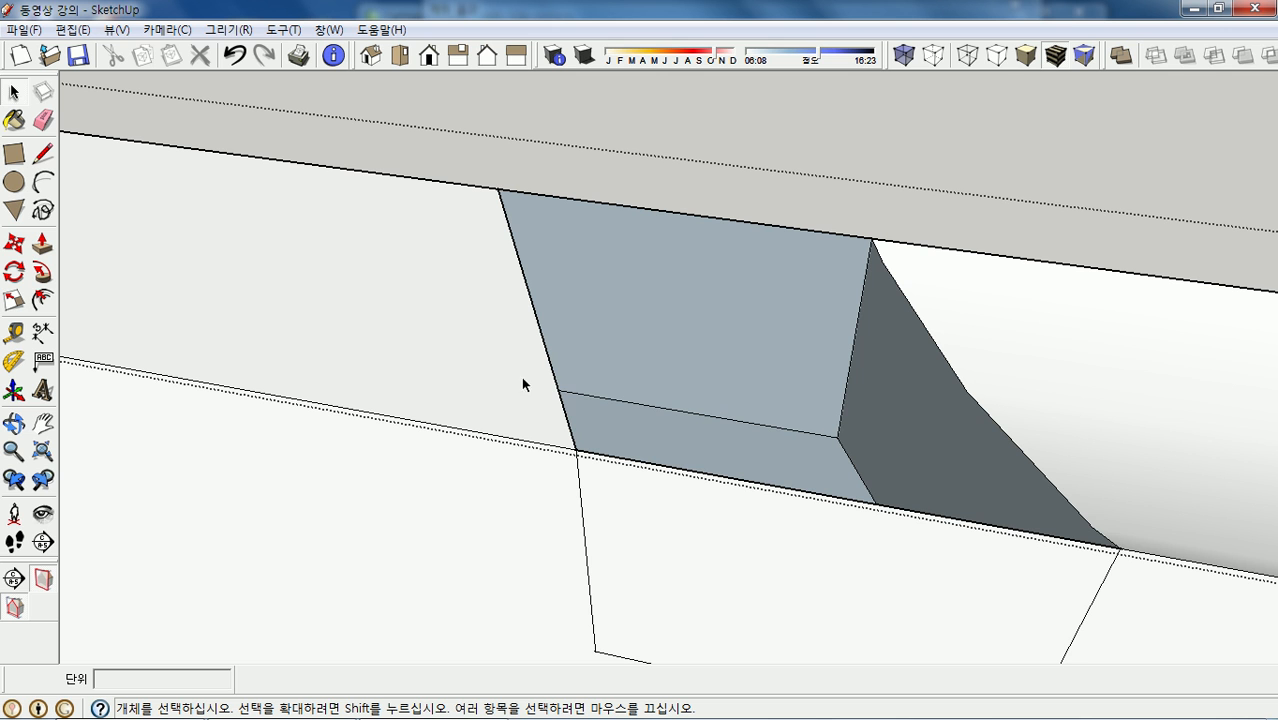
{"action": "left_click", "coordinate": [531, 303]}
{"action": "key", "text": "Delete"}
{"action": "middle_click_drag", "start_coordinate": [581, 339], "coordinate": [651, 214]}
{"action": "left_click", "coordinate": [650, 210]}
{"action": "key", "text": "Delete"}
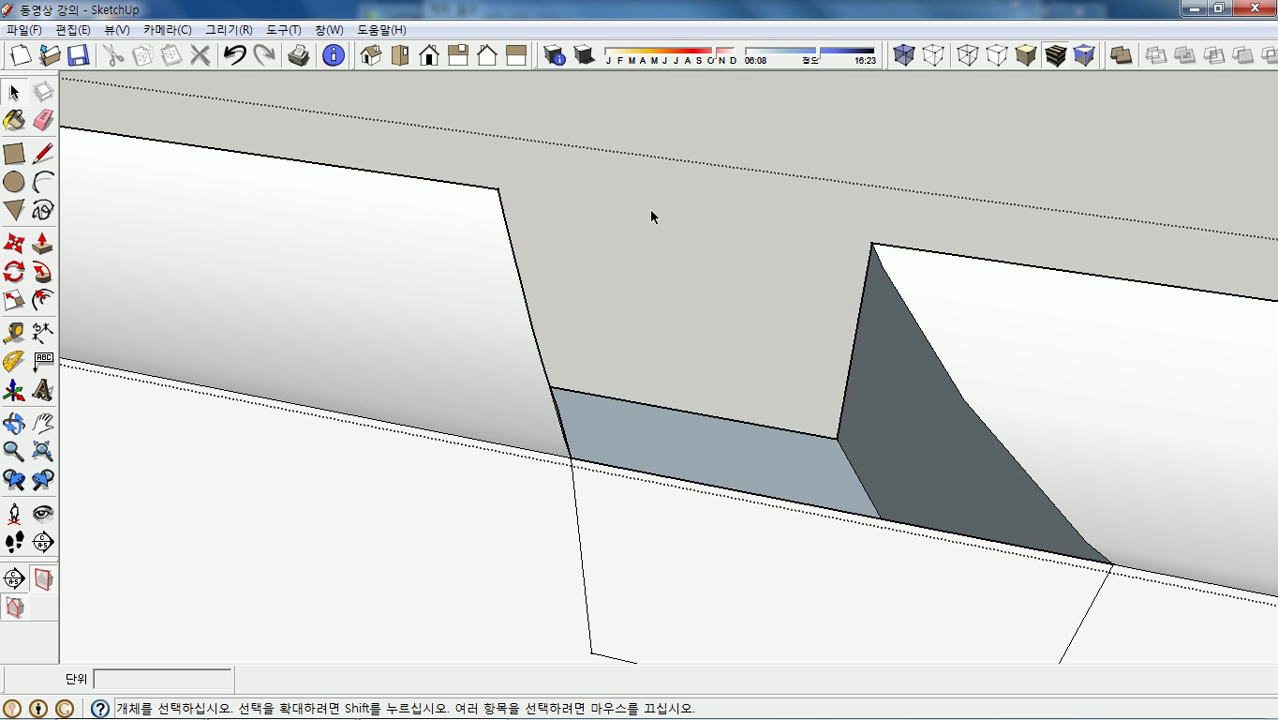
- Zoom and orbit around the beam to inspect the finished notch from several angles
{"action": "scroll", "coordinate": [736, 496], "scroll_direction": "down", "scroll_amount": 6}
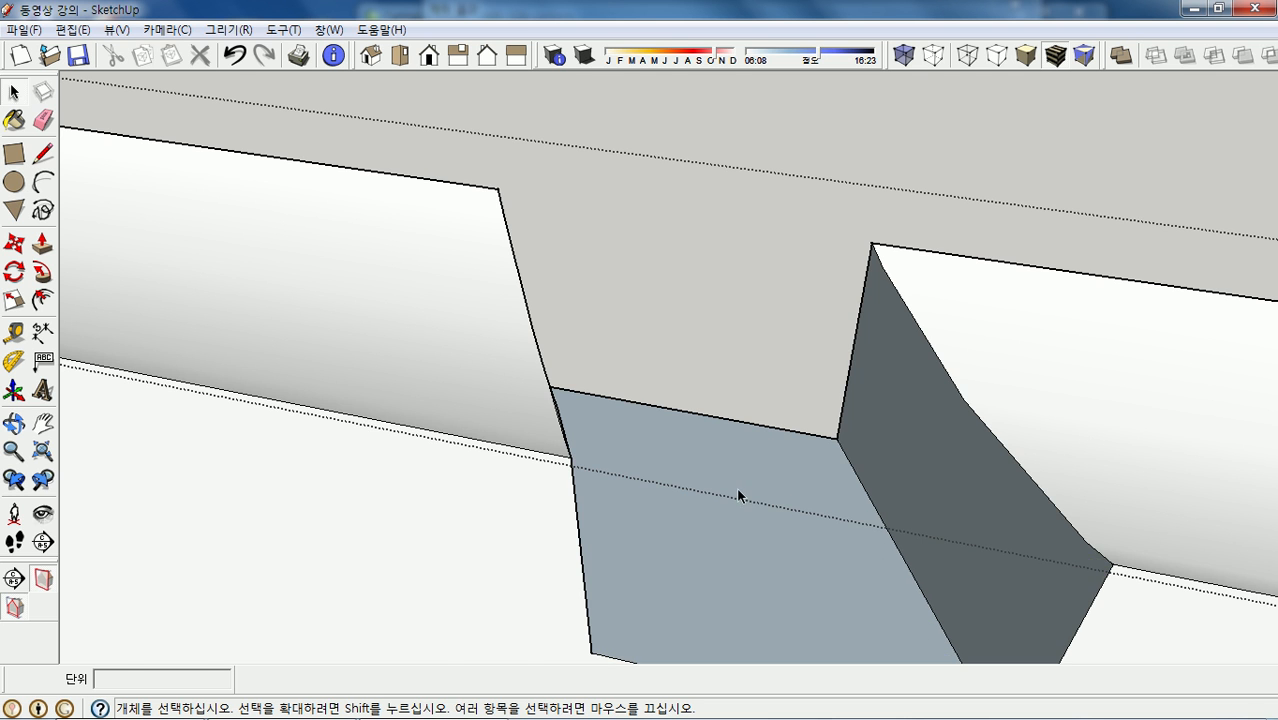
{"action": "middle_click_drag", "start_coordinate": [739, 468], "coordinate": [796, 474]}
{"action": "scroll", "coordinate": [985, 485], "scroll_direction": "down", "scroll_amount": 2}
{"action": "scroll", "coordinate": [112, 335], "scroll_direction": "up", "scroll_amount": 3}
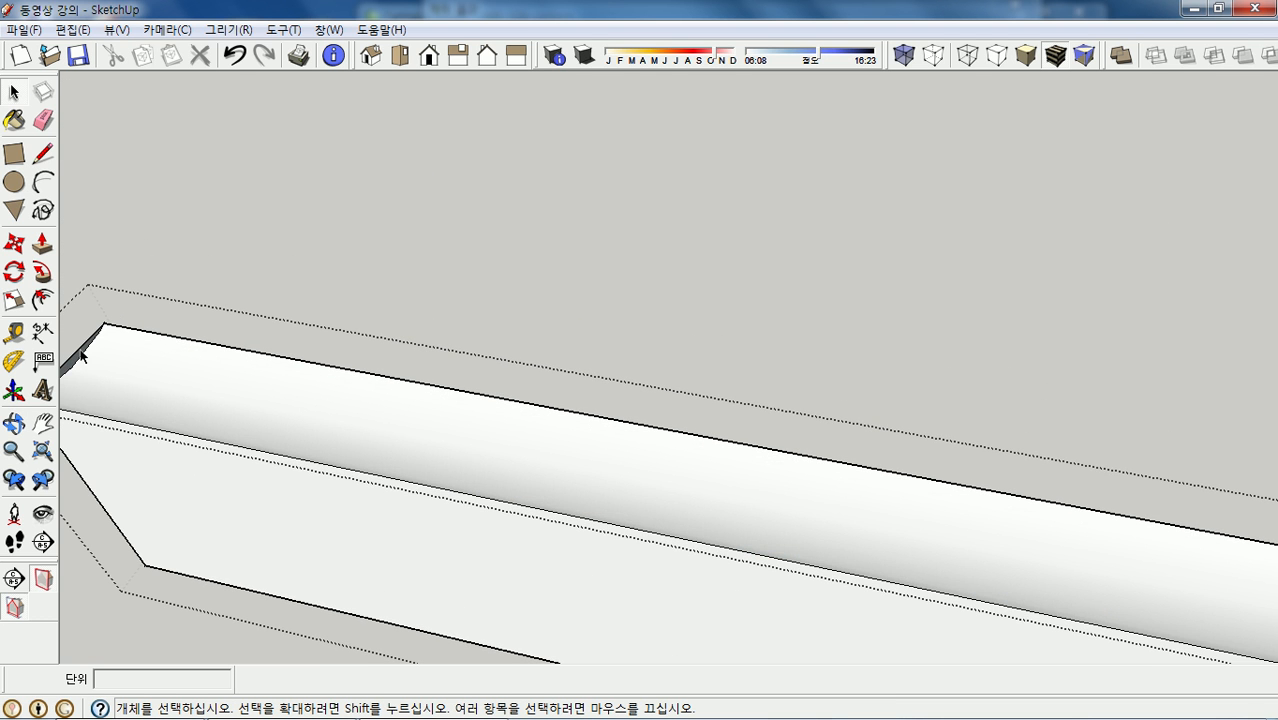
{"action": "left_click", "coordinate": [80, 352]}
{"action": "key", "text": "Escape"}
{"action": "scroll", "coordinate": [271, 362], "scroll_direction": "down", "scroll_amount": 3}
{"action": "scroll", "coordinate": [912, 520], "scroll_direction": "up", "scroll_amount": 3}
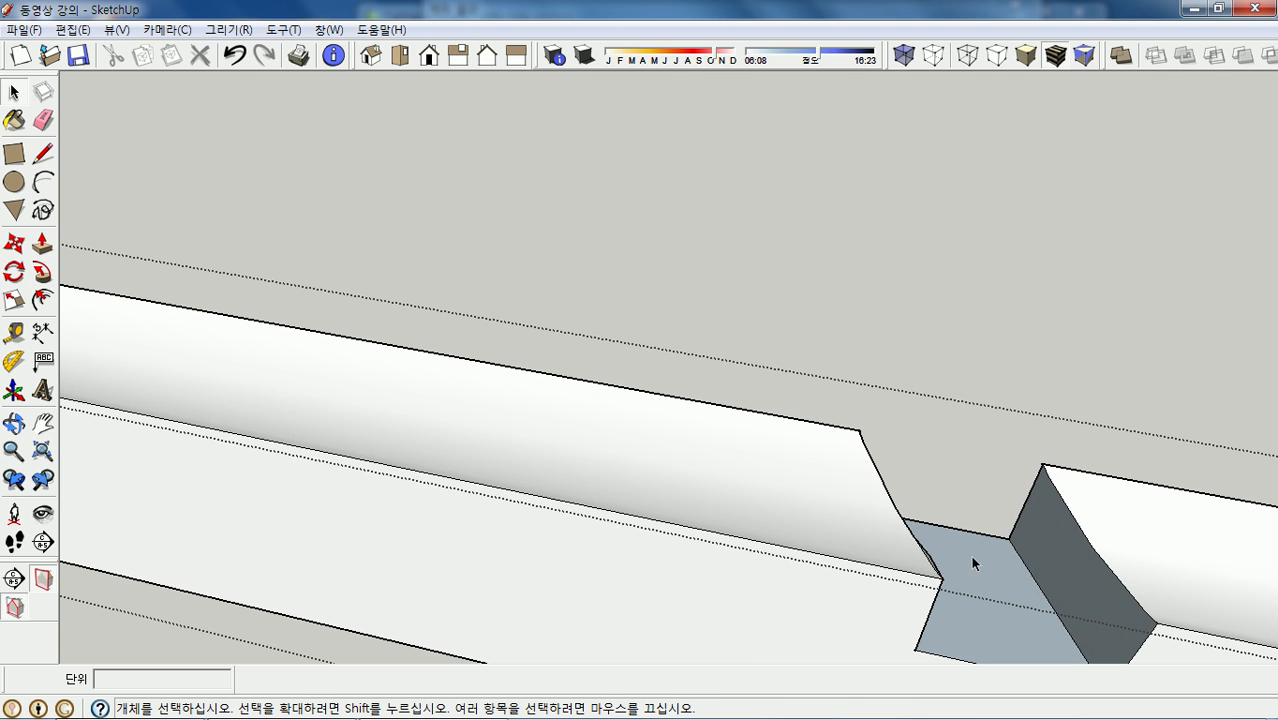
{"action": "left_click", "coordinate": [1056, 557]}
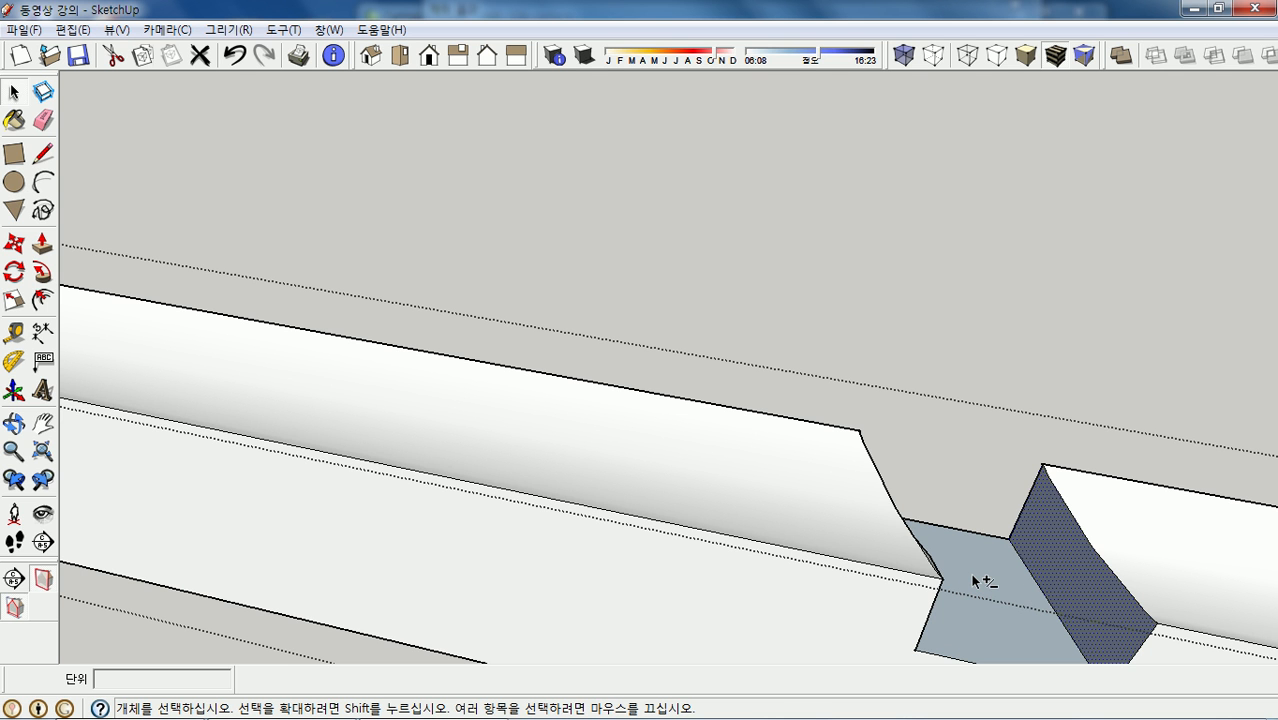
{"action": "middle_click_drag", "start_coordinate": [970, 575], "coordinate": [291, 347]}
{"action": "scroll", "coordinate": [749, 415], "scroll_direction": "down", "scroll_amount": 5}
{"action": "scroll", "coordinate": [588, 370], "scroll_direction": "up", "scroll_amount": 6}
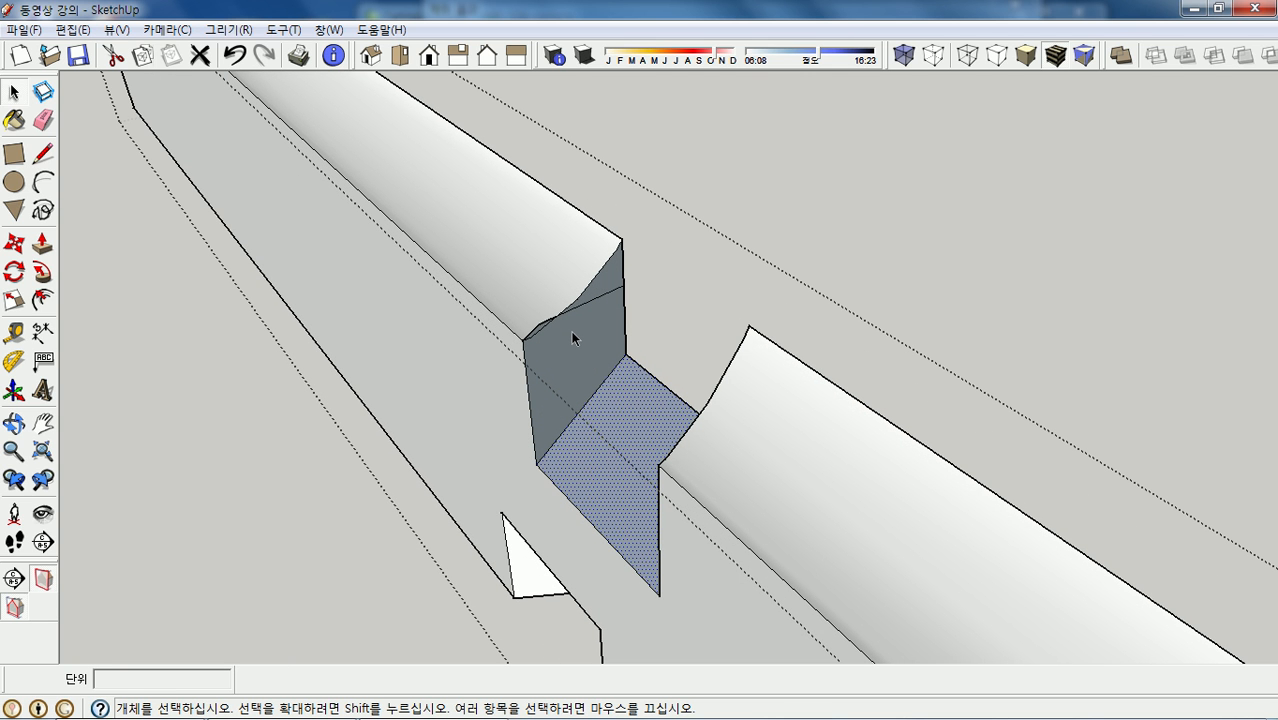
- Reverse the slanted notch faces and delete the splitting edge and a small leftover edge
{"action": "left_click", "coordinate": [573, 338]}
{"action": "right_click", "coordinate": [577, 340]}
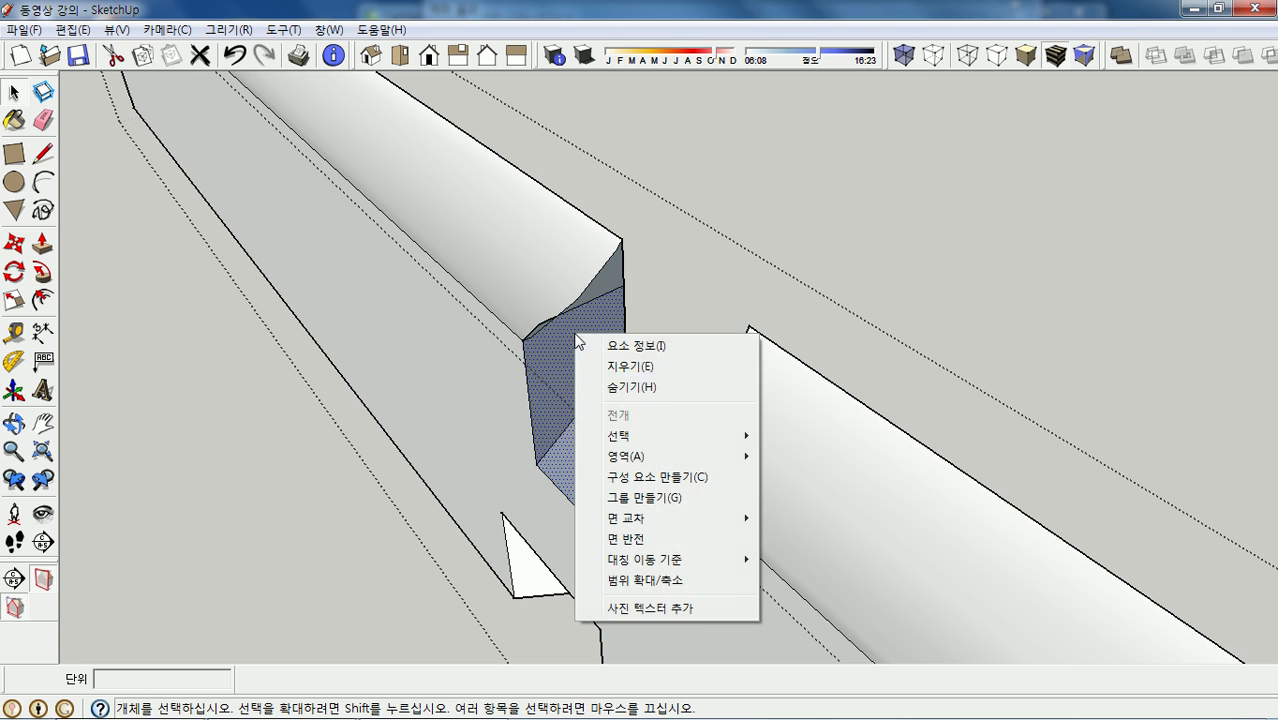
{"action": "left_click", "coordinate": [670, 537]}
{"action": "scroll", "coordinate": [600, 318], "scroll_direction": "up", "scroll_amount": 3}
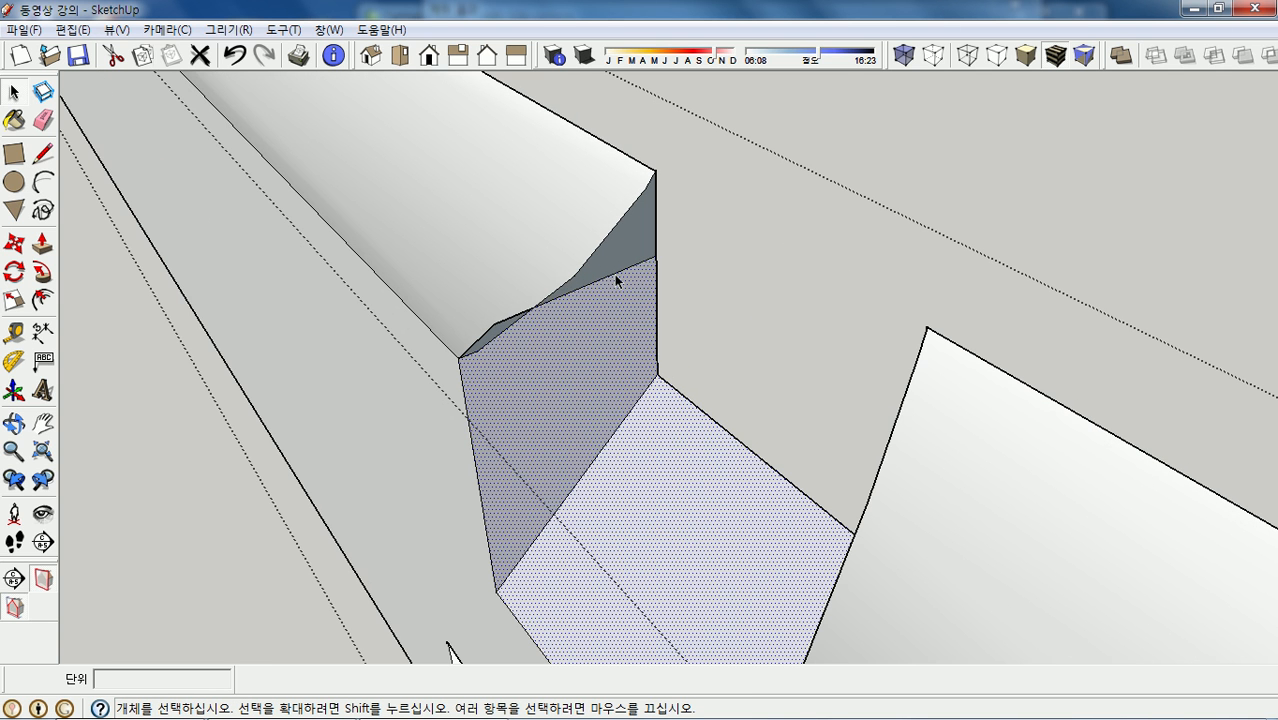
{"action": "left_click", "coordinate": [615, 274]}
{"action": "key", "text": "Delete"}
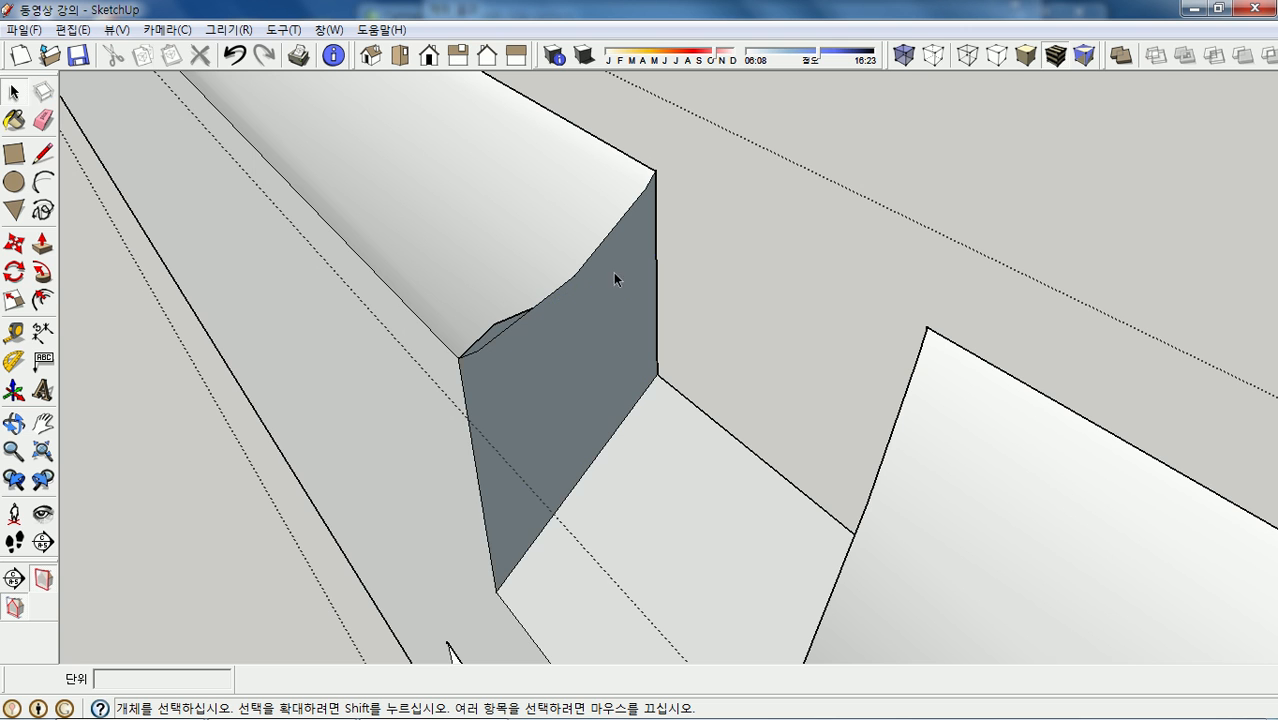
{"action": "left_click", "coordinate": [488, 336]}
{"action": "key", "text": "Delete"}
- Reverse the remaining dark notch face and orbit to check the notch
{"action": "right_click", "coordinate": [541, 359]}
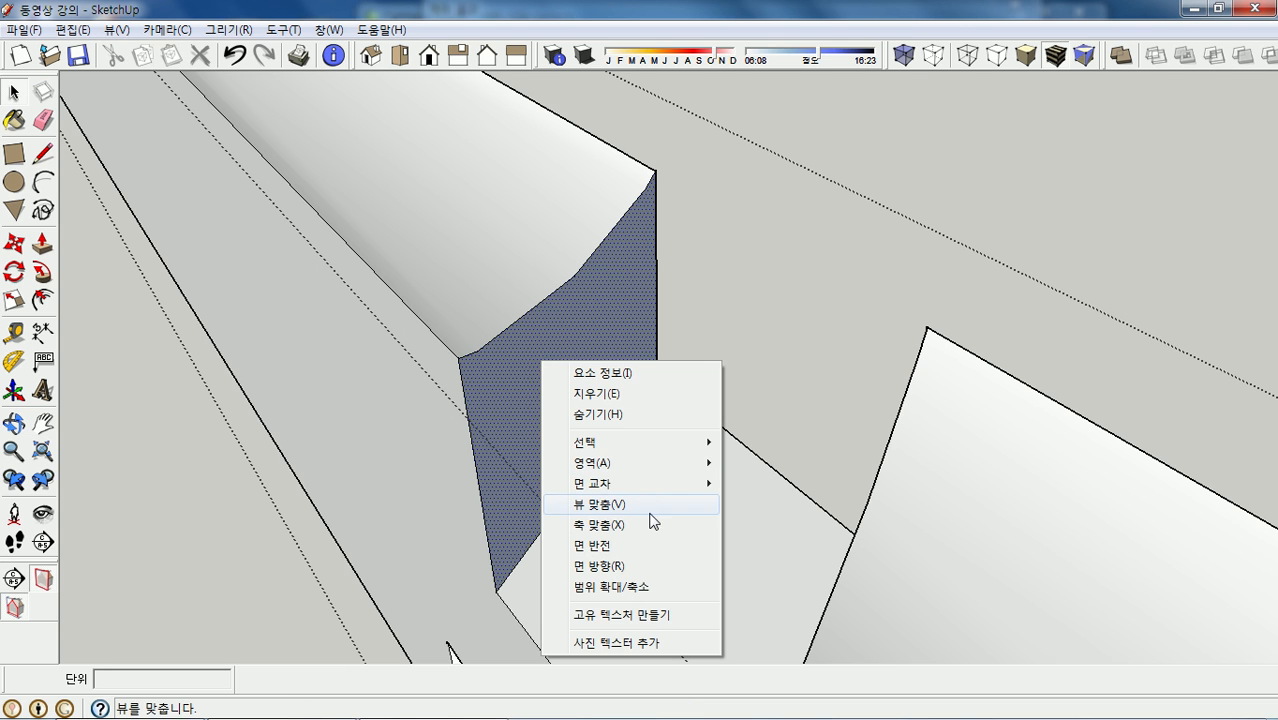
{"action": "left_click", "coordinate": [652, 547]}
{"action": "scroll", "coordinate": [666, 410], "scroll_direction": "down", "scroll_amount": 3}
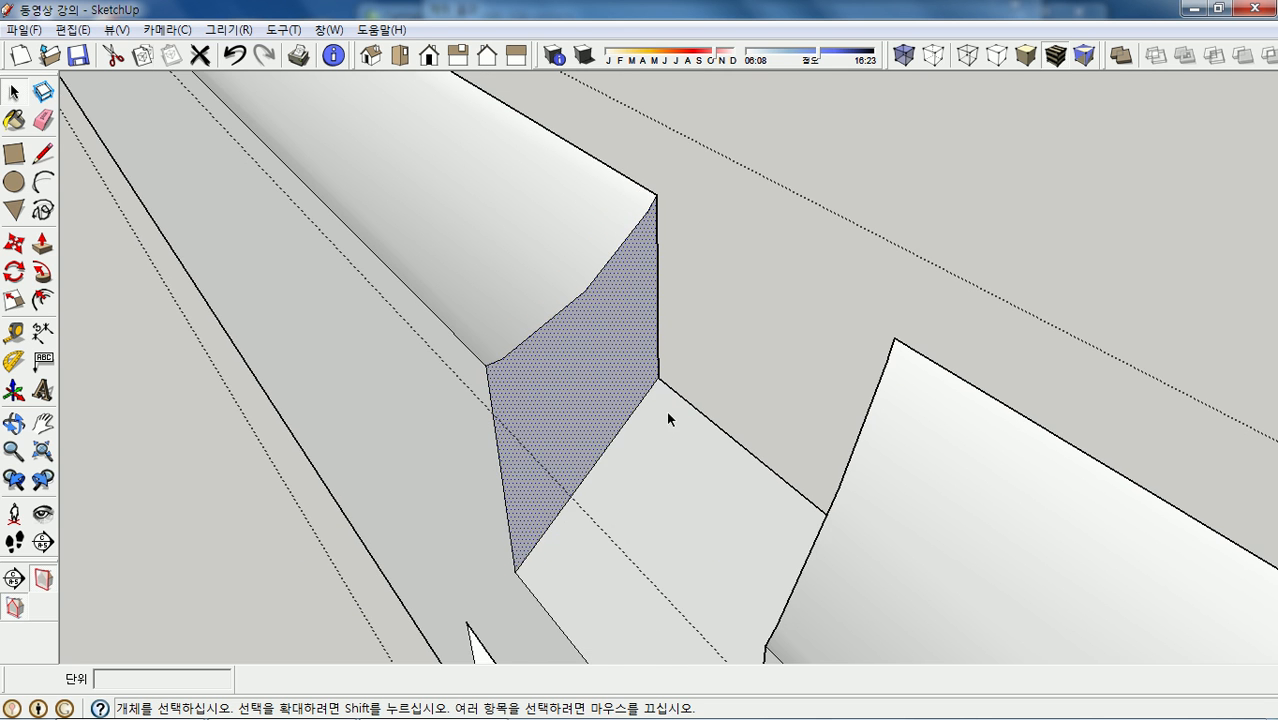
{"action": "middle_click_drag", "start_coordinate": [743, 337], "coordinate": [872, 400]}
{"action": "scroll", "coordinate": [872, 400], "scroll_direction": "down", "scroll_amount": 5}
{"action": "scroll", "coordinate": [878, 410], "scroll_direction": "up", "scroll_amount": 5}
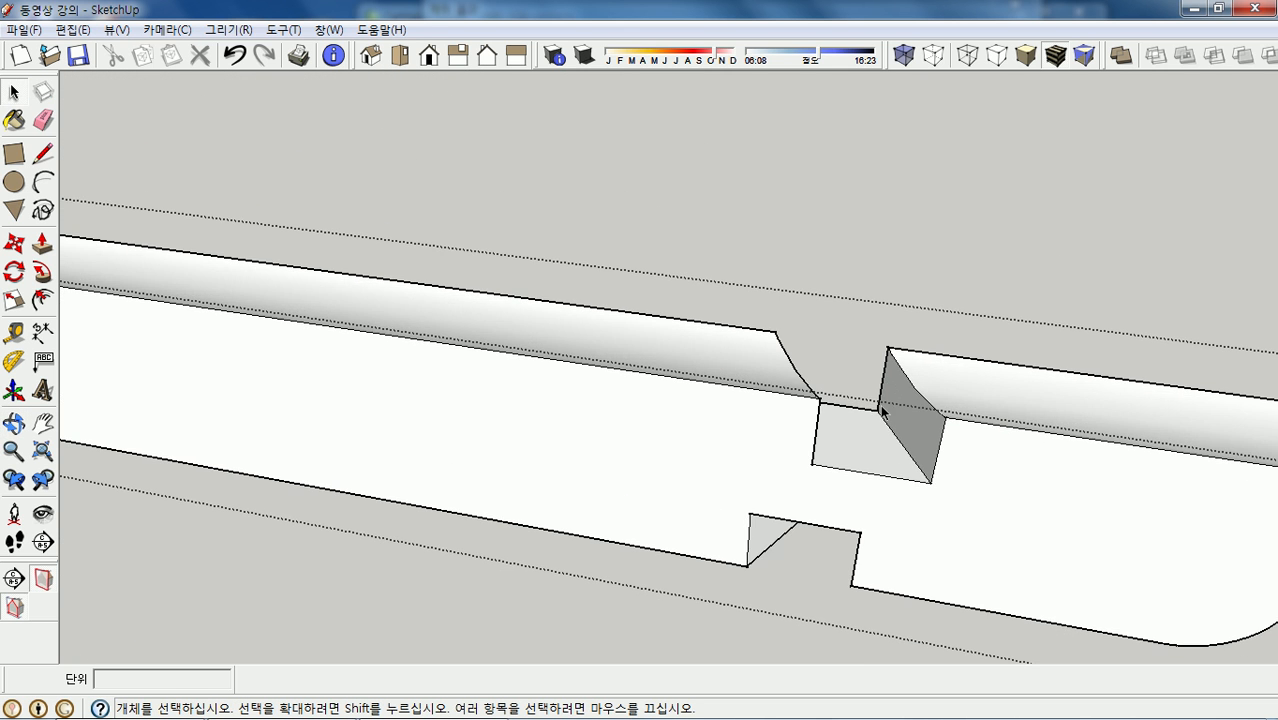
- Exit the beam edit and show the whole pavilion in Top view, tilted slightly
{"action": "left_click", "coordinate": [357, 152]}
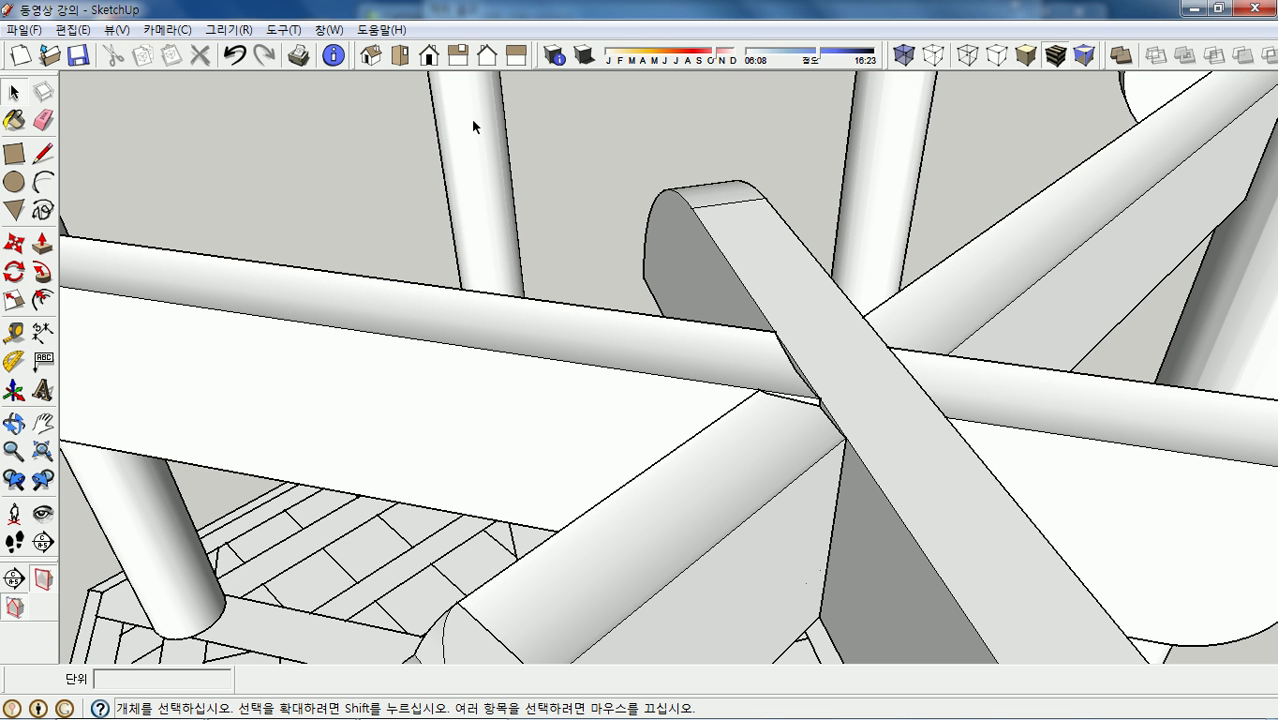
{"action": "left_click", "coordinate": [400, 55]}
{"action": "scroll", "coordinate": [846, 211], "scroll_direction": "down", "scroll_amount": 6}
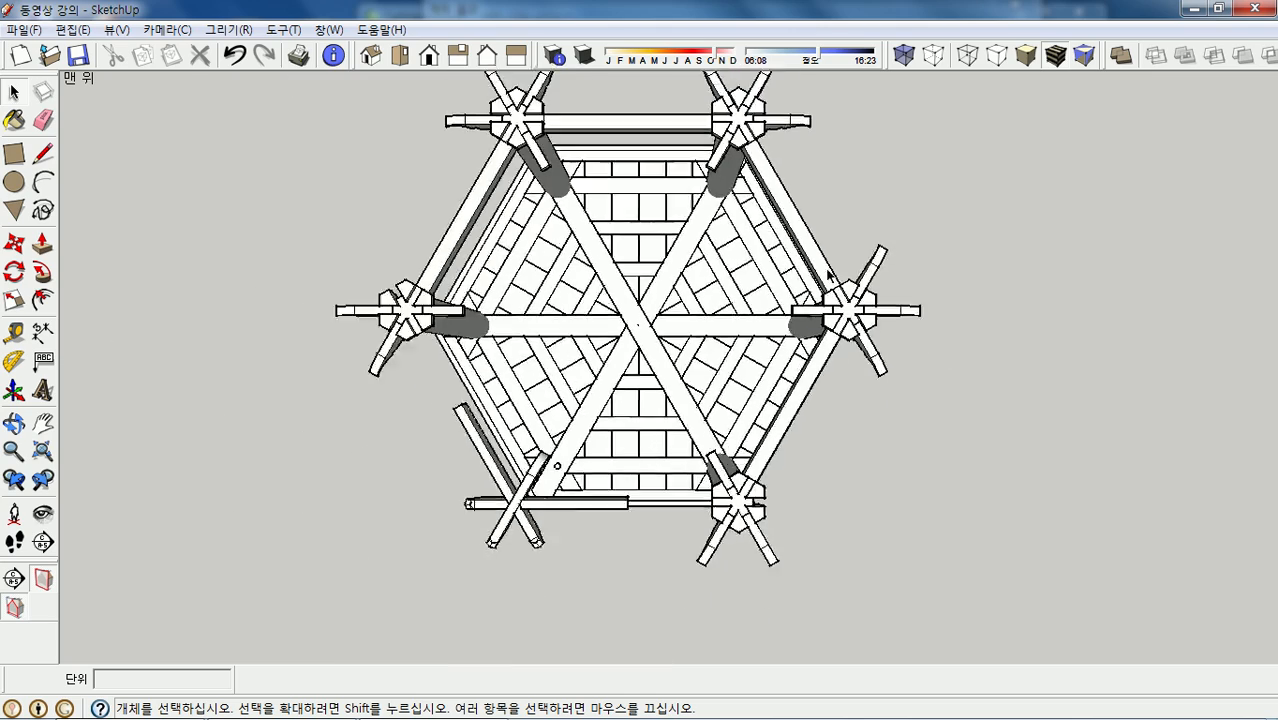
{"action": "scroll", "coordinate": [557, 484], "scroll_direction": "up", "scroll_amount": 4}
{"action": "scroll", "coordinate": [600, 400], "scroll_direction": "up", "scroll_amount": 4}
{"action": "middle_click_drag", "start_coordinate": [600, 400], "coordinate": [504, 470]}
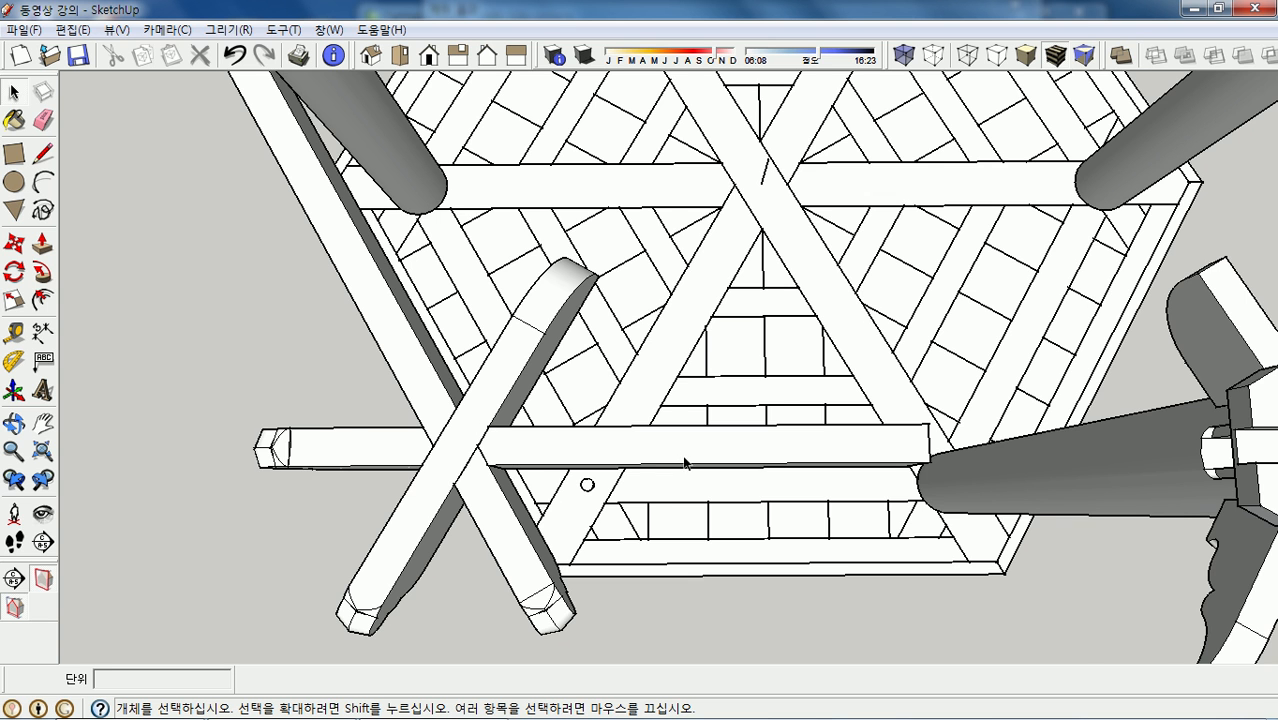
{"action": "middle_click_drag", "start_coordinate": [331, 428], "coordinate": [628, 494]}
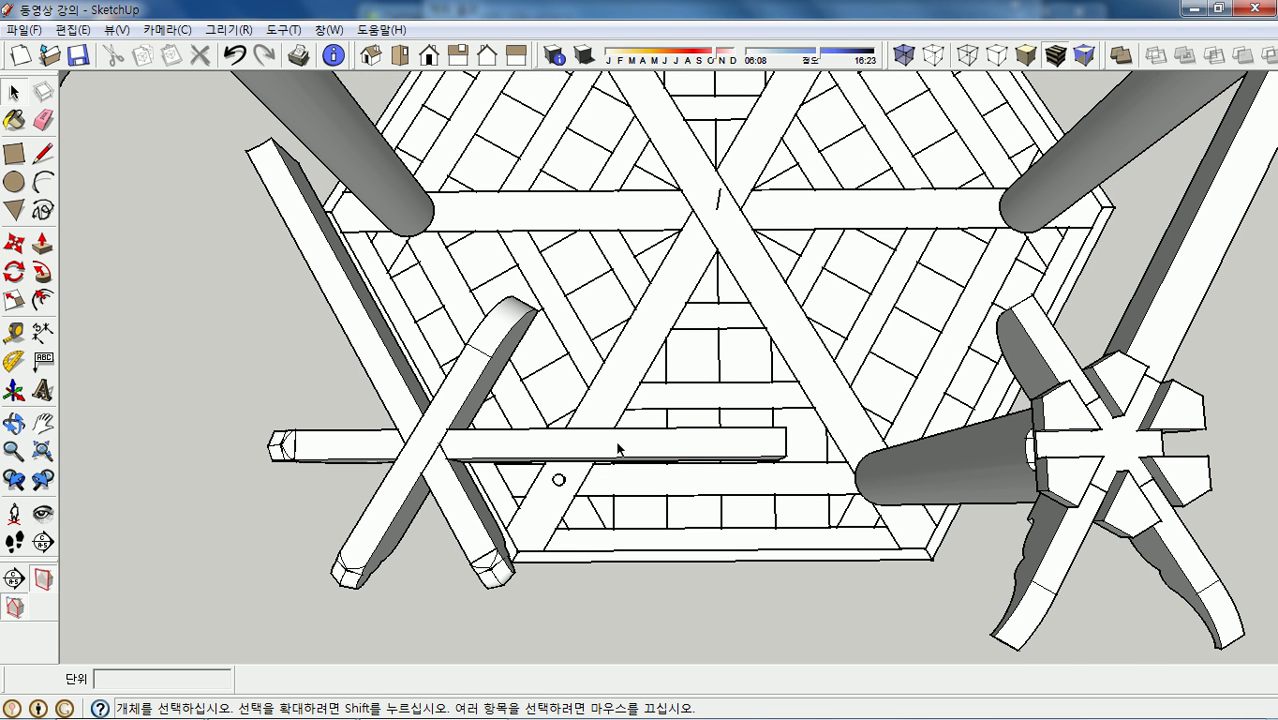
- Open the horizontal beam for editing with all its geometry selected, zoomed in
{"action": "triple_click", "coordinate": [618, 449]}
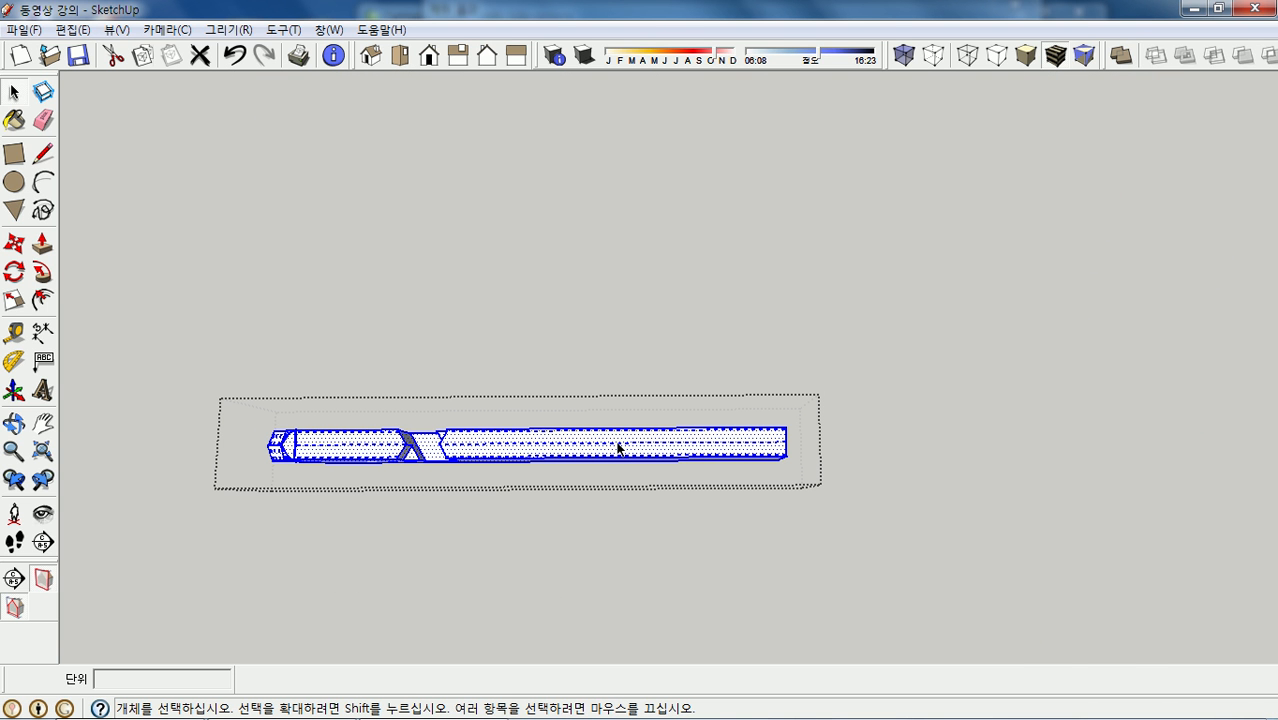
{"action": "scroll", "coordinate": [614, 448], "scroll_direction": "down", "scroll_amount": 4}
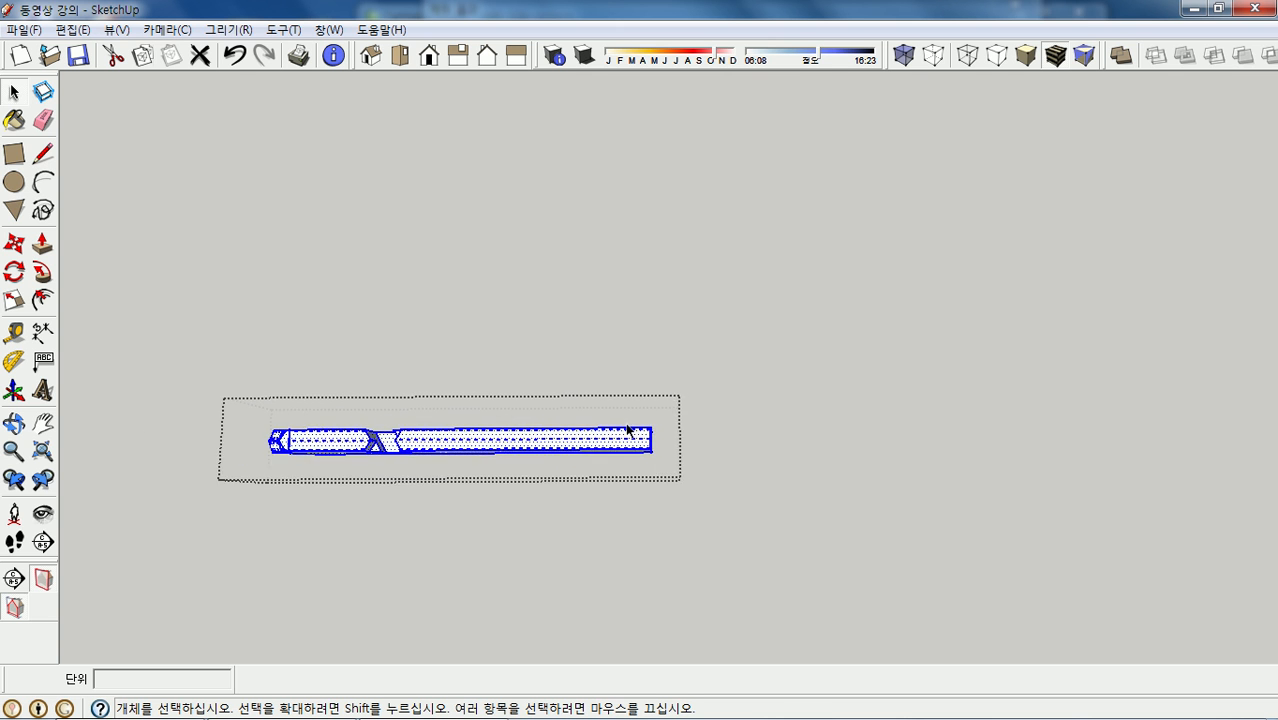
{"action": "scroll", "coordinate": [628, 432], "scroll_direction": "up", "scroll_amount": 4}
{"action": "scroll", "coordinate": [645, 448], "scroll_direction": "down", "scroll_amount": 1}
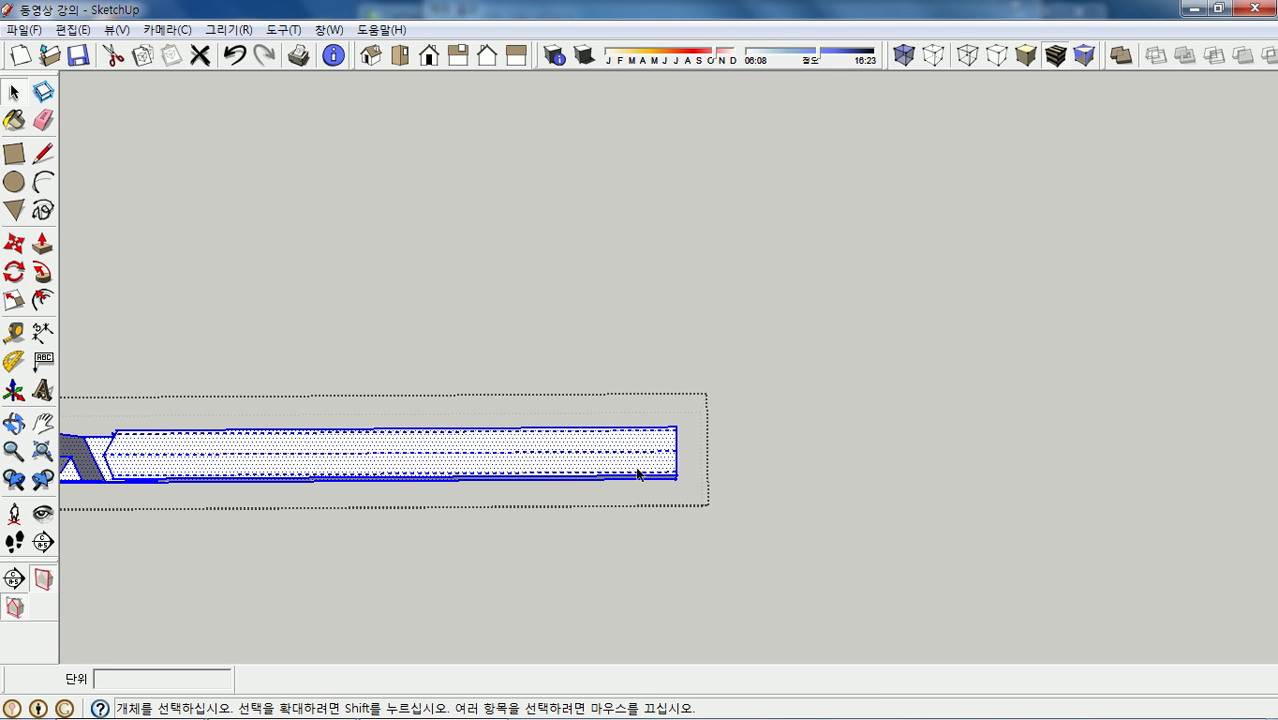
{"action": "key", "text": "m"}
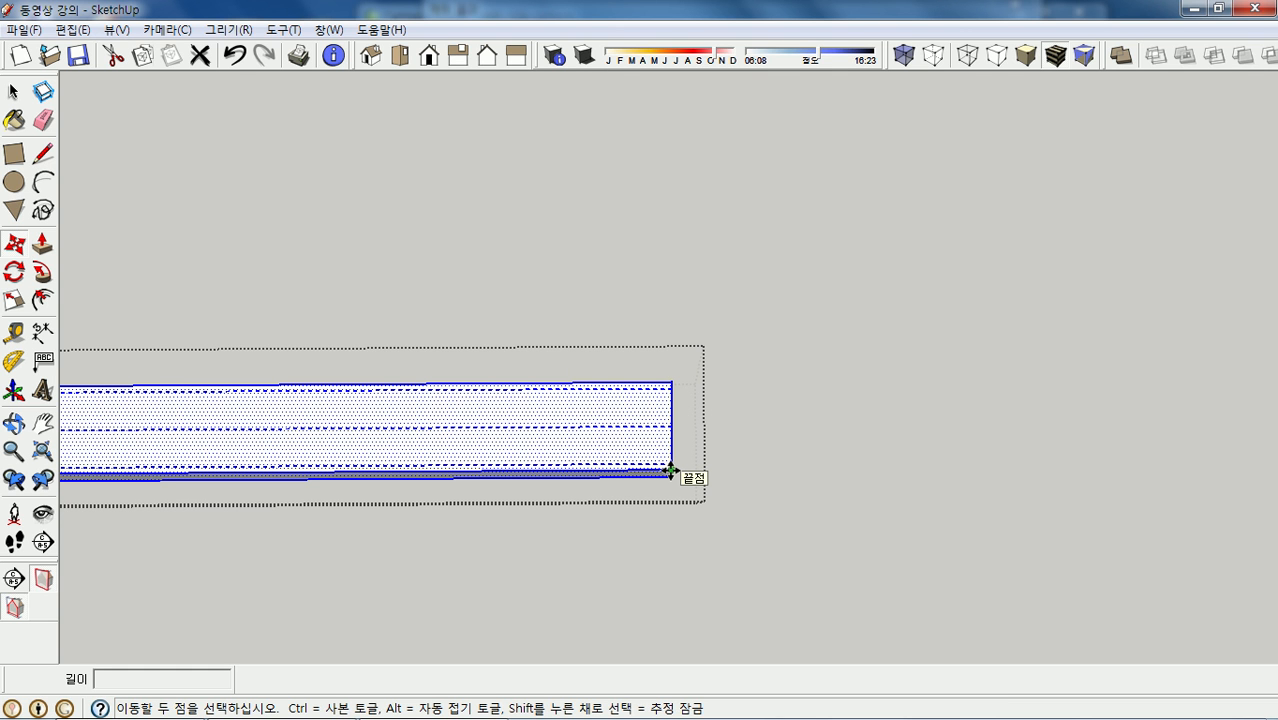
- Copy the beam geometry upward from its end corner, placing it above the original
{"action": "key", "text": "ctrl"}
{"action": "left_click", "coordinate": [671, 470]}
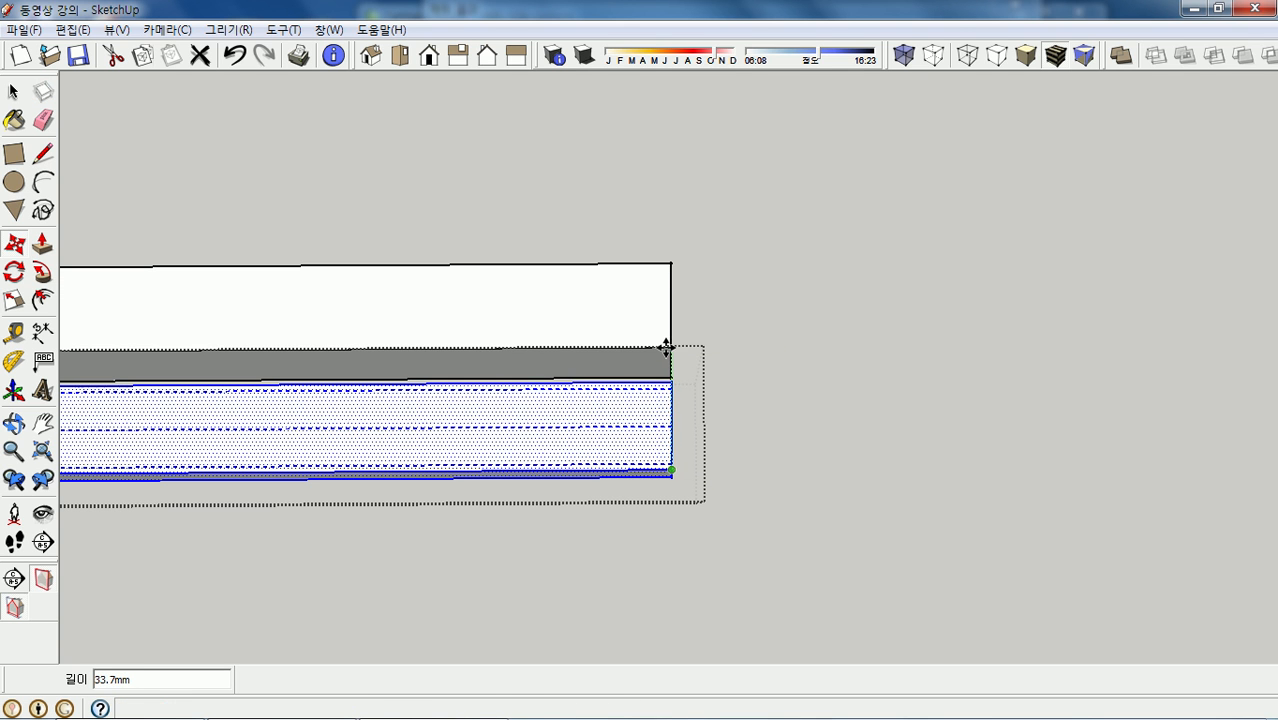
{"action": "left_click", "coordinate": [667, 347]}
{"action": "middle_click_drag", "start_coordinate": [822, 328], "coordinate": [834, 351]}
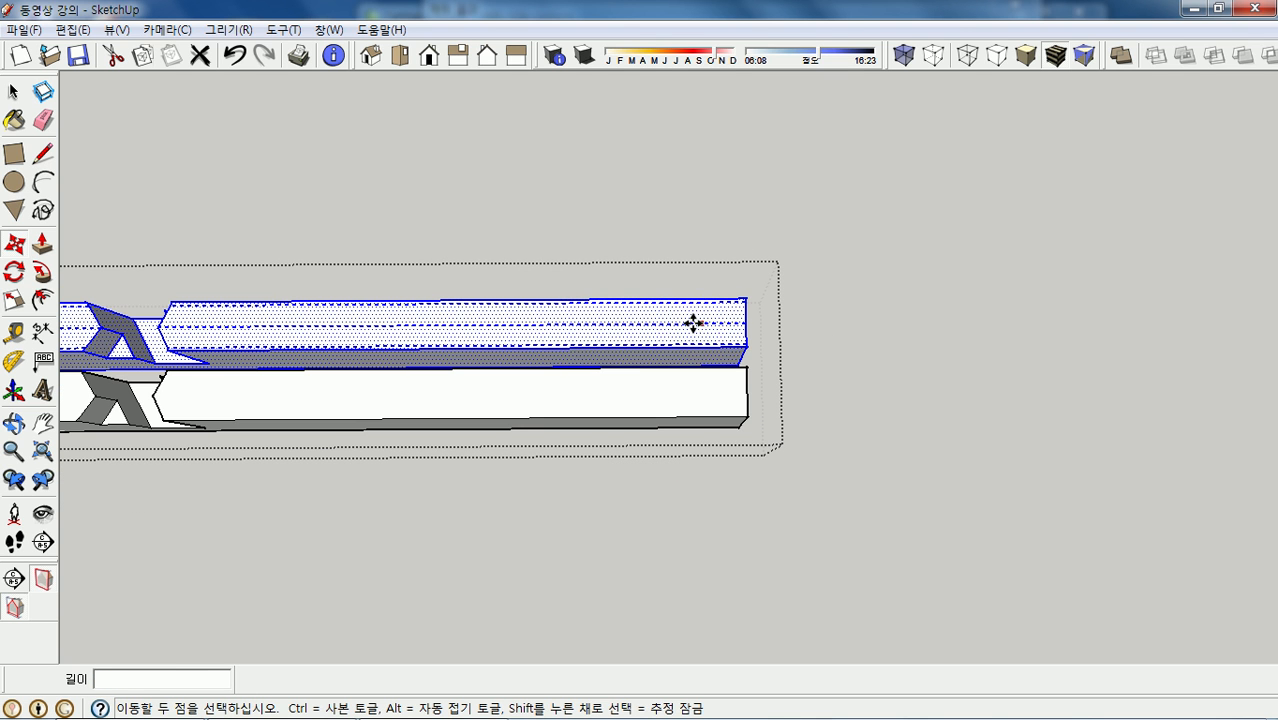
{"action": "scroll", "coordinate": [745, 297], "scroll_direction": "down", "scroll_amount": 2}
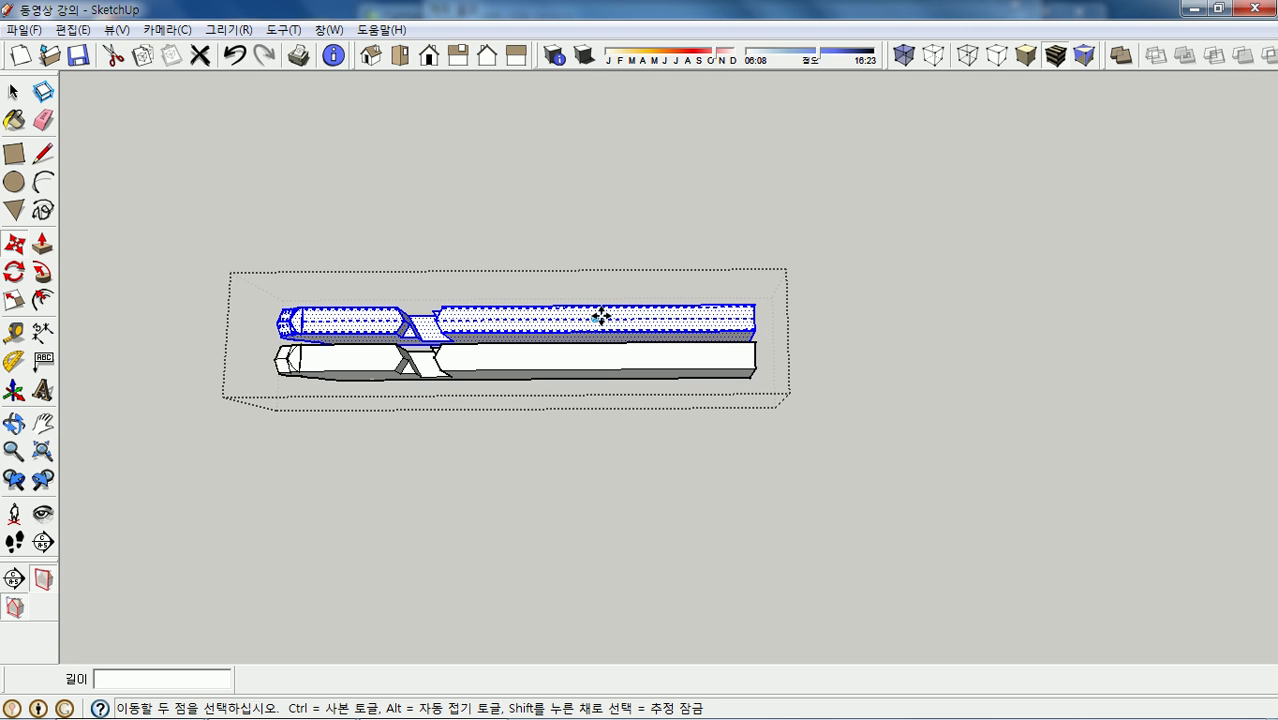
- Flip the beam copy along the green axis and then along the red axis
{"action": "right_click", "coordinate": [610, 317]}
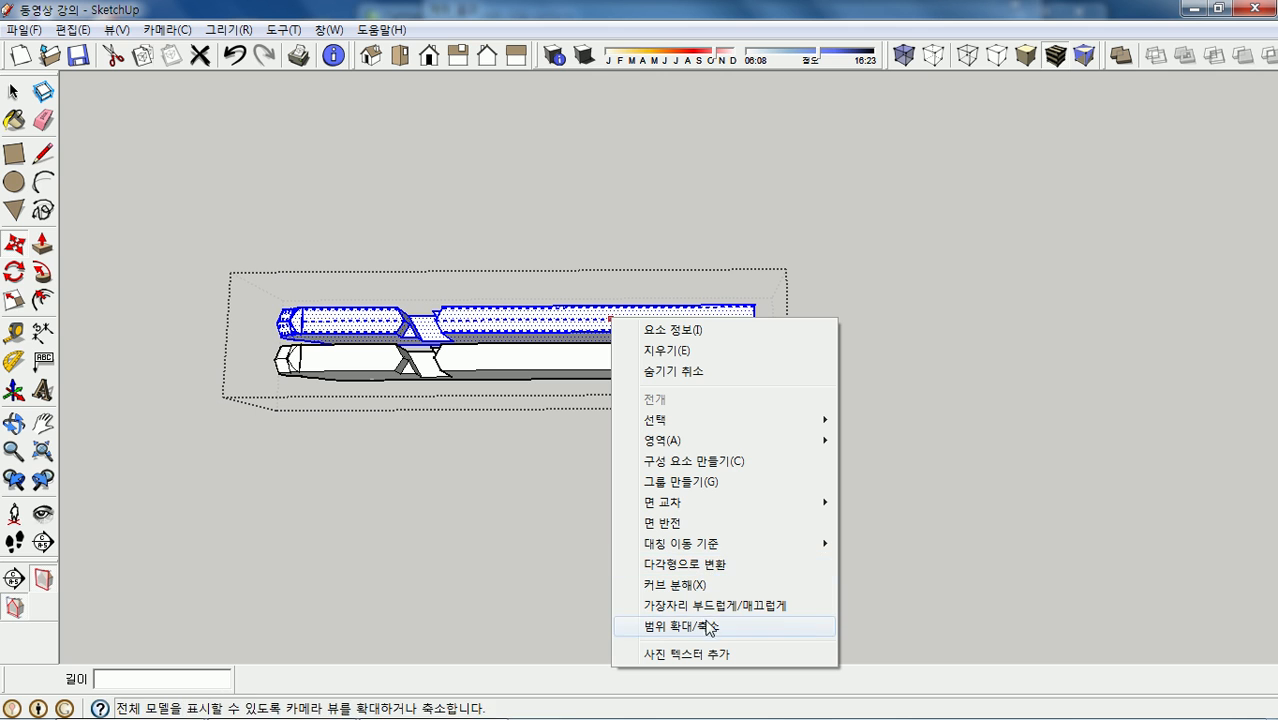
{"action": "mouse_move", "coordinate": [716, 552]}
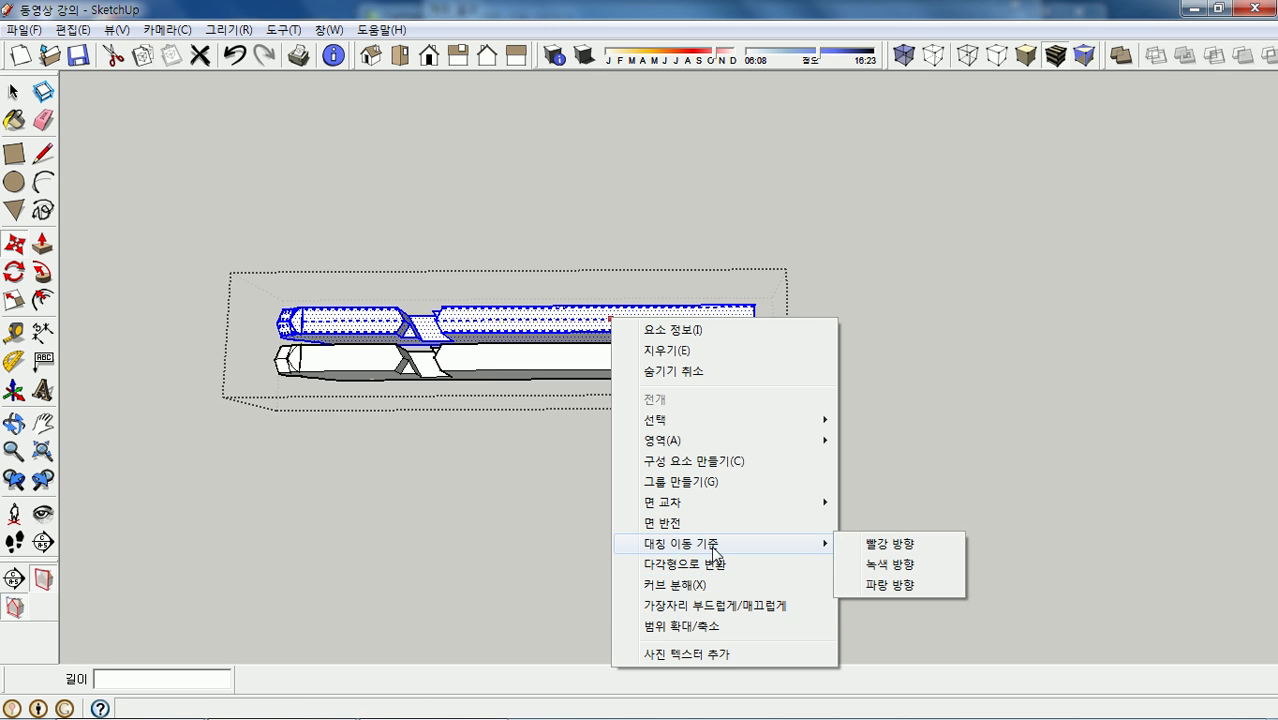
{"action": "left_click", "coordinate": [889, 566]}
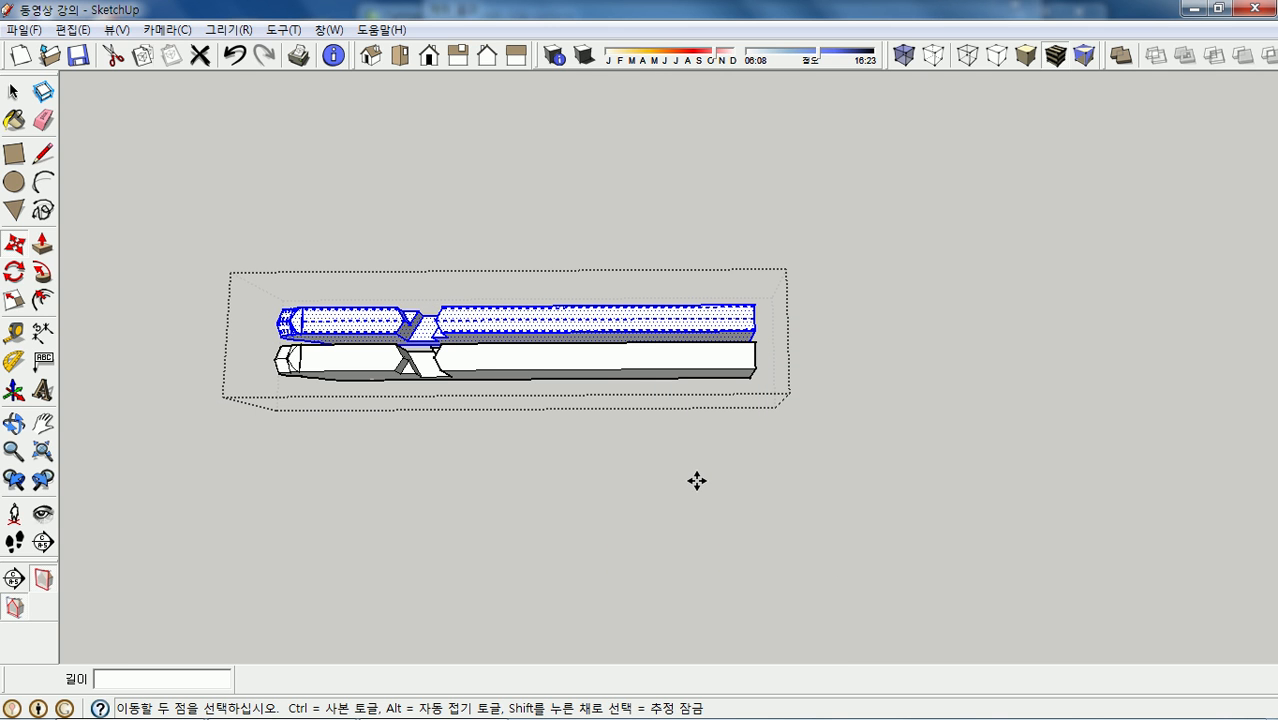
{"action": "right_click", "coordinate": [646, 320]}
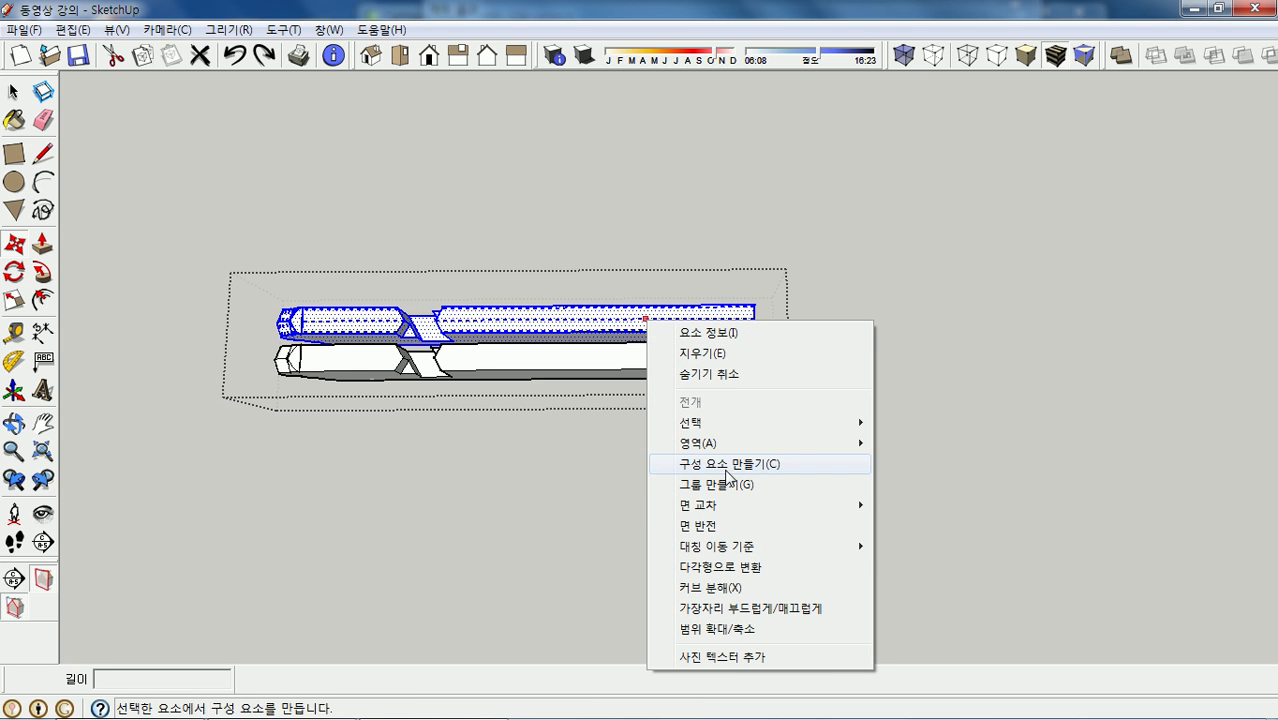
{"action": "mouse_move", "coordinate": [745, 510]}
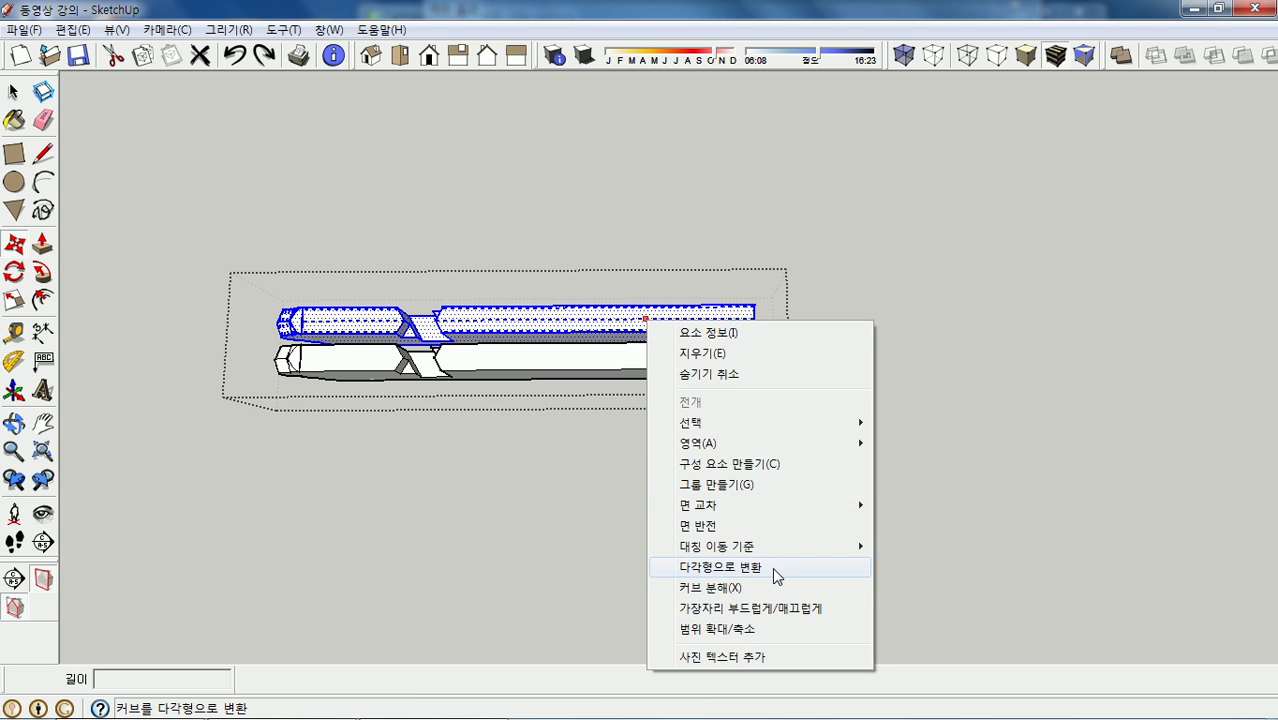
{"action": "mouse_move", "coordinate": [835, 548]}
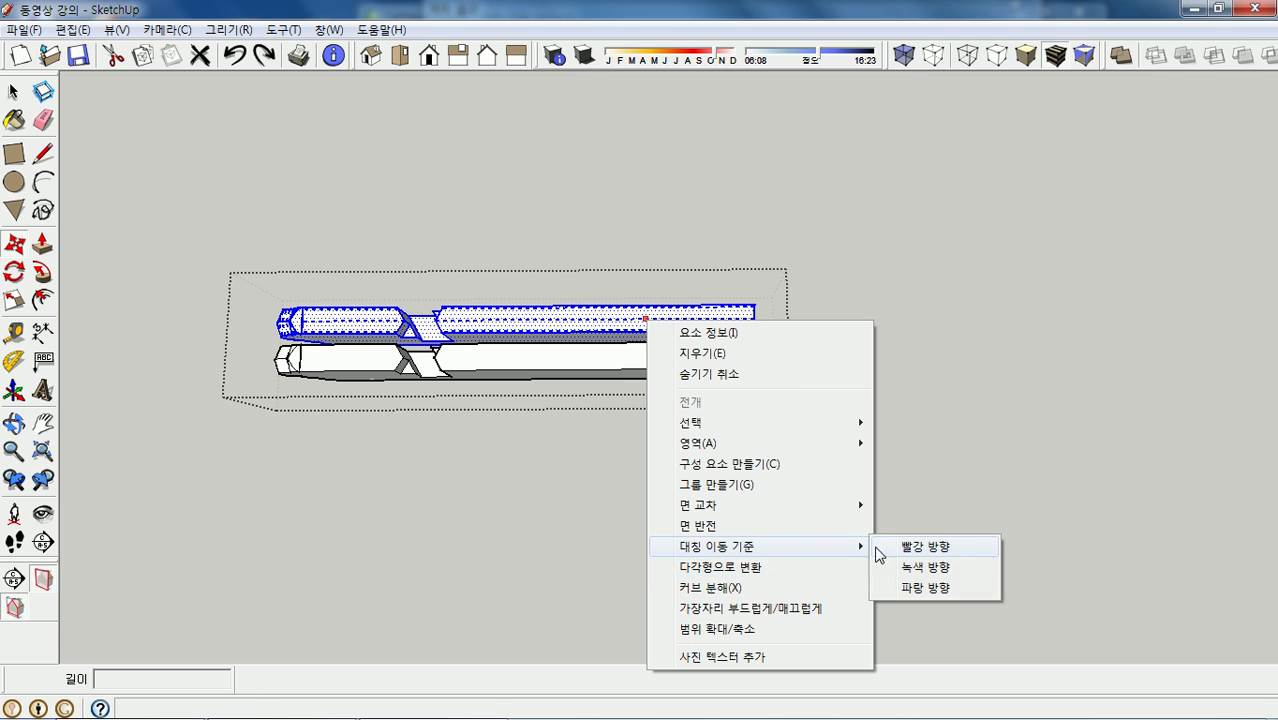
{"action": "left_click", "coordinate": [926, 548]}
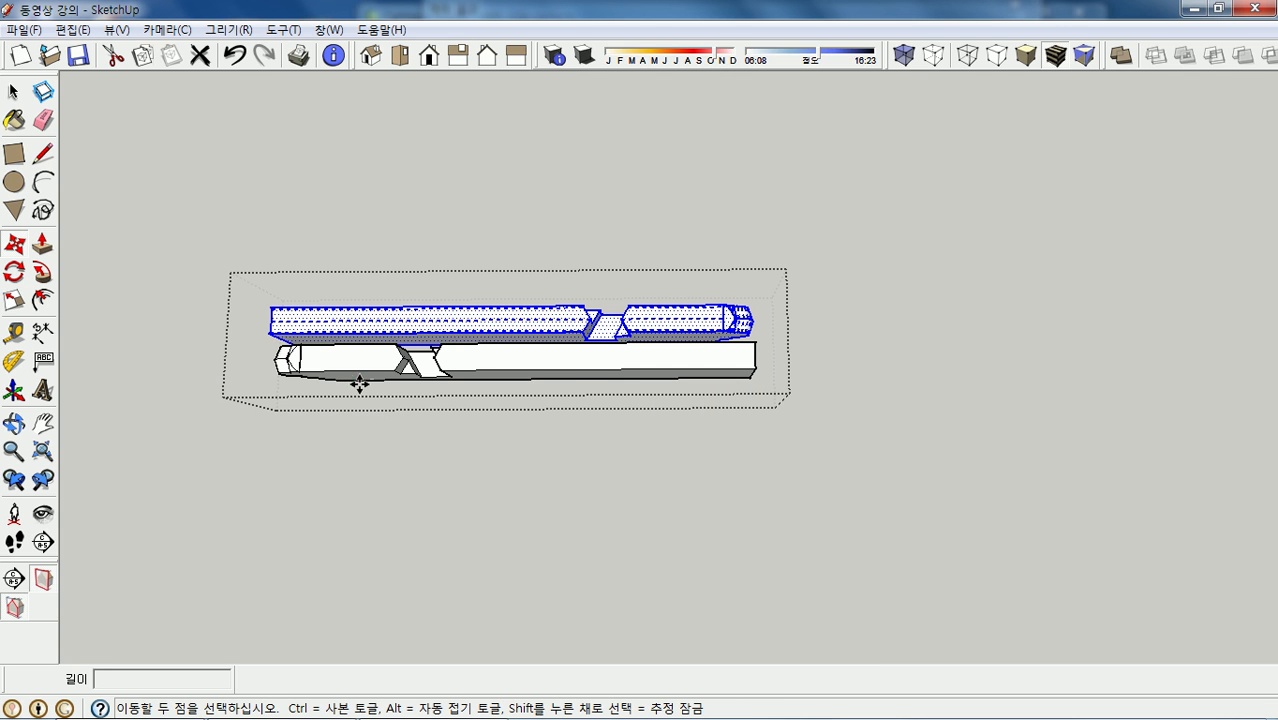
- Move the flipped copy to join the original beam's right end
{"action": "scroll", "coordinate": [266, 330], "scroll_direction": "up", "scroll_amount": 3}
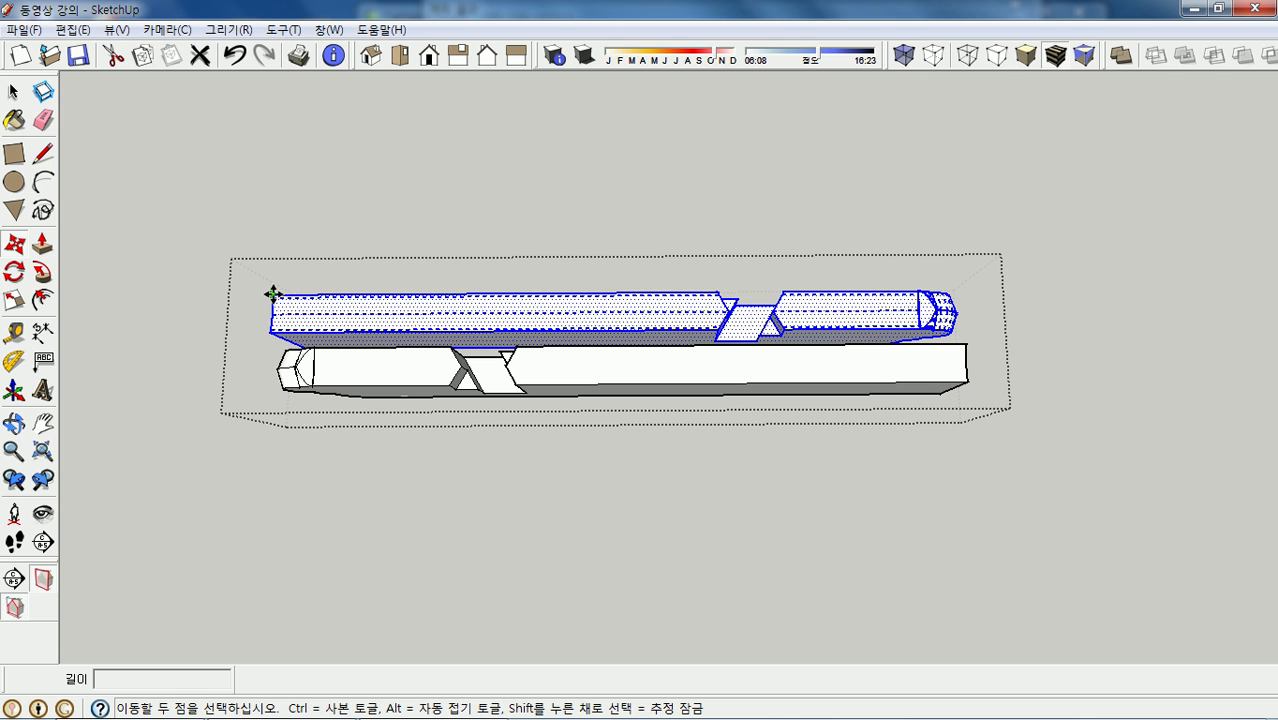
{"action": "left_click_drag", "start_coordinate": [273, 292], "coordinate": [967, 348]}
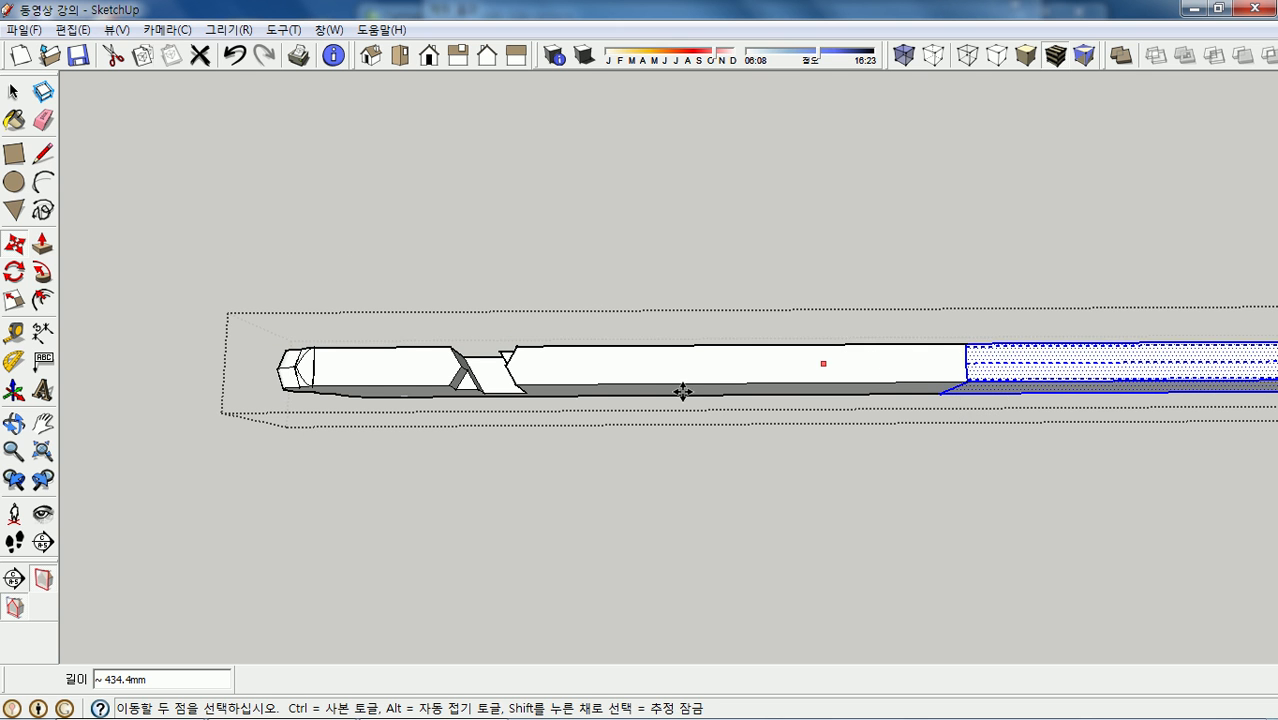
{"action": "scroll", "coordinate": [262, 399], "scroll_direction": "down", "scroll_amount": 2}
{"action": "scroll", "coordinate": [280, 402], "scroll_direction": "down", "scroll_amount": 2}
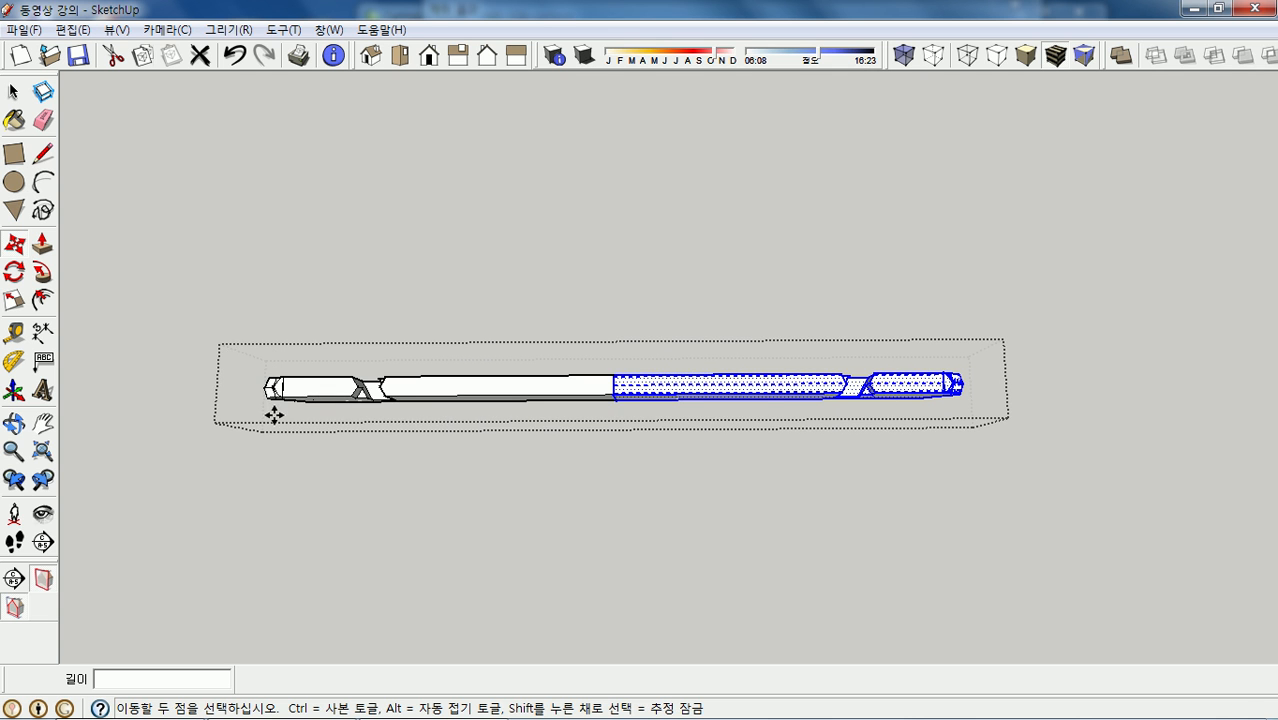
{"action": "scroll", "coordinate": [685, 410], "scroll_direction": "up", "scroll_amount": 2}
{"action": "scroll", "coordinate": [710, 390], "scroll_direction": "down", "scroll_amount": 3}
{"action": "scroll", "coordinate": [645, 370], "scroll_direction": "up", "scroll_amount": 2}
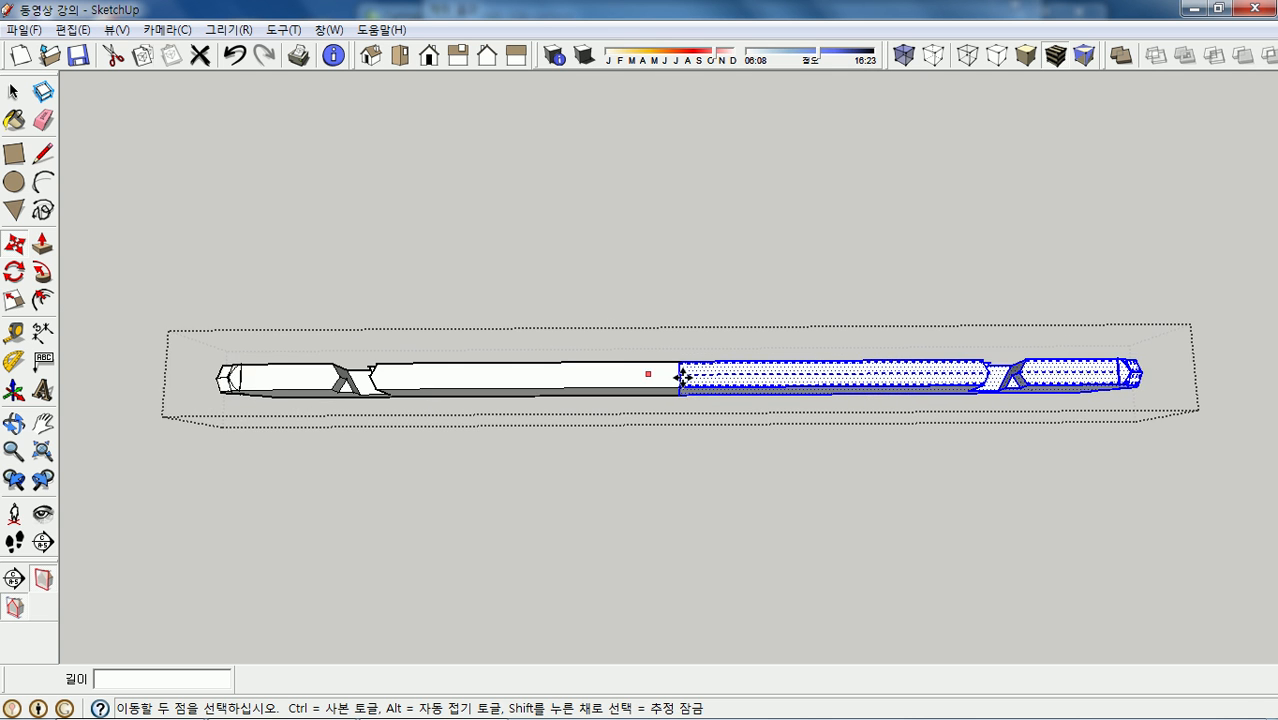
{"action": "scroll", "coordinate": [682, 385], "scroll_direction": "up", "scroll_amount": 1}
{"action": "key", "text": "space"}
{"action": "scroll", "coordinate": [684, 371], "scroll_direction": "up", "scroll_amount": 3}
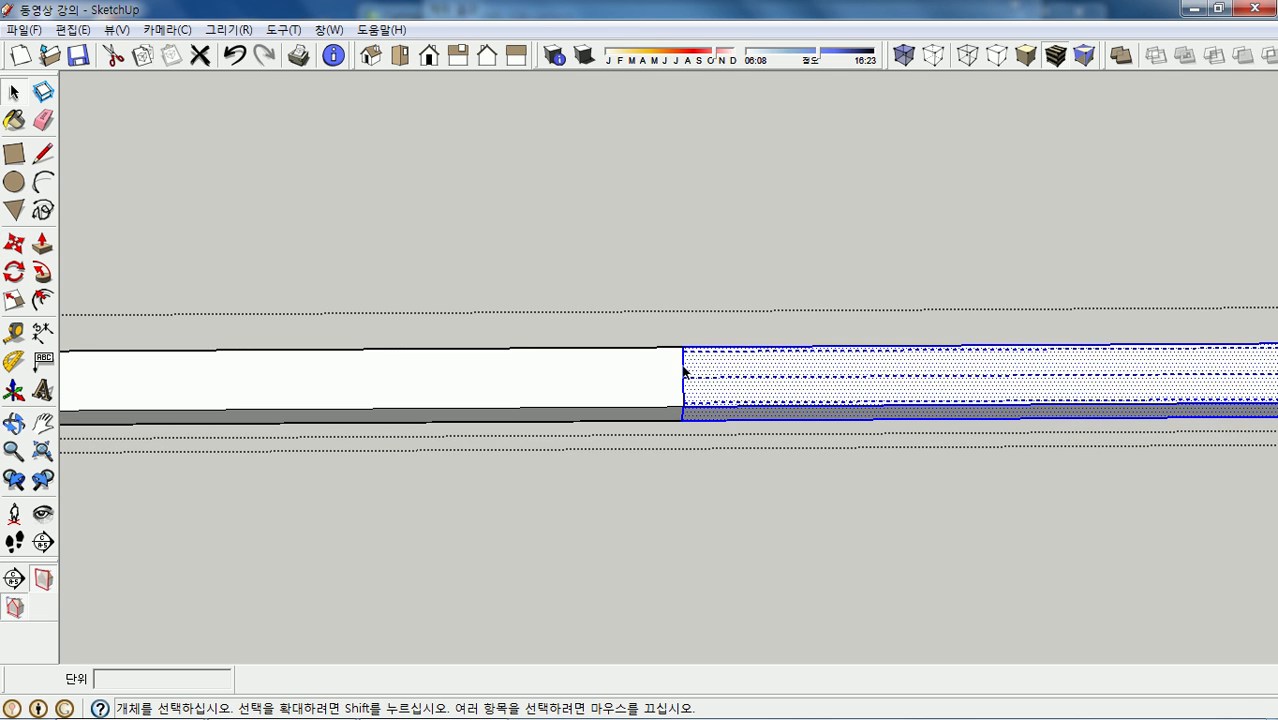
- Check the vertical seam edge where the two beam halves meet
{"action": "left_click", "coordinate": [684, 373]}
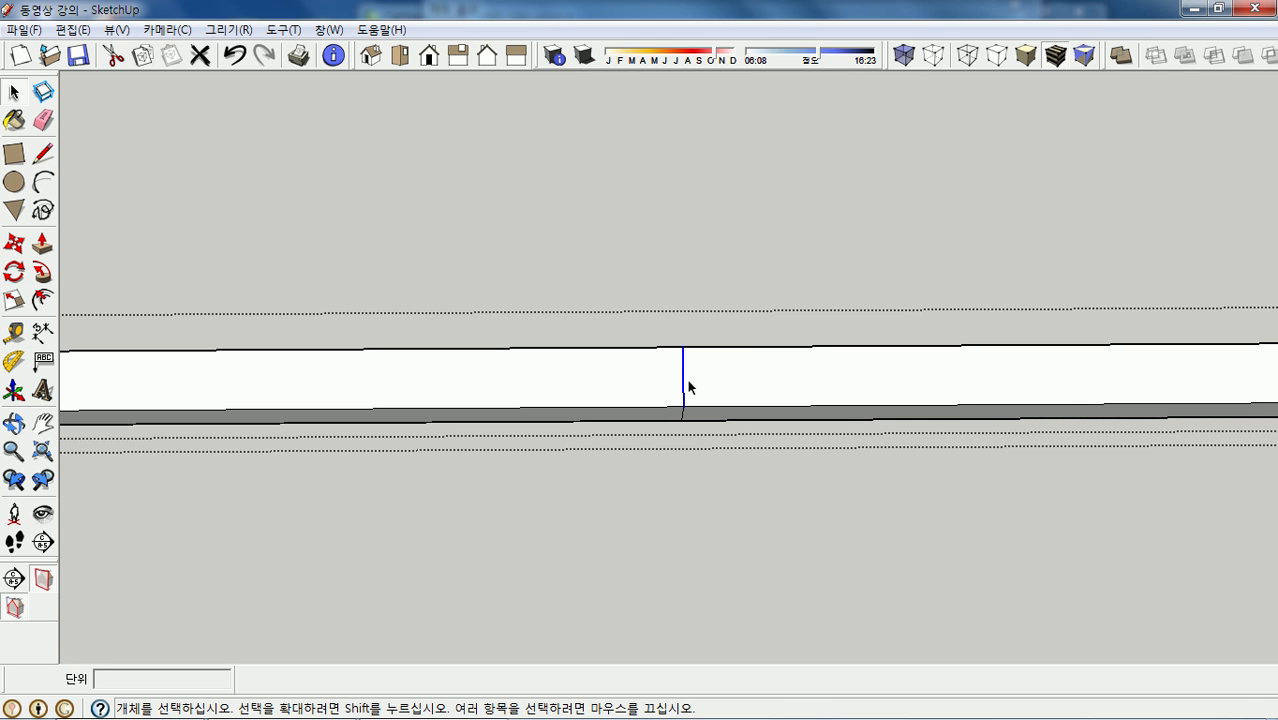
{"action": "key", "text": "ctrl+t"}
{"action": "middle_click_drag", "start_coordinate": [690, 396], "coordinate": [706, 432]}
{"action": "left_click", "coordinate": [684, 349]}
{"action": "key", "text": "ctrl+t"}
- Orbit and zoom around the hexagonal frame with the lengthened beam spanning it
{"action": "scroll", "coordinate": [733, 405], "scroll_direction": "down", "scroll_amount": 5}
{"action": "mouse_move", "coordinate": [727, 499]}
{"action": "middle_mouse_down"}
{"action": "mouse_move", "coordinate": [725, 553]}
{"action": "mouse_move", "coordinate": [727, 505]}
{"action": "middle_mouse_up"}
{"action": "scroll", "coordinate": [722, 560], "scroll_direction": "down", "scroll_amount": 1}
{"action": "scroll", "coordinate": [718, 592], "scroll_direction": "up", "scroll_amount": 6}
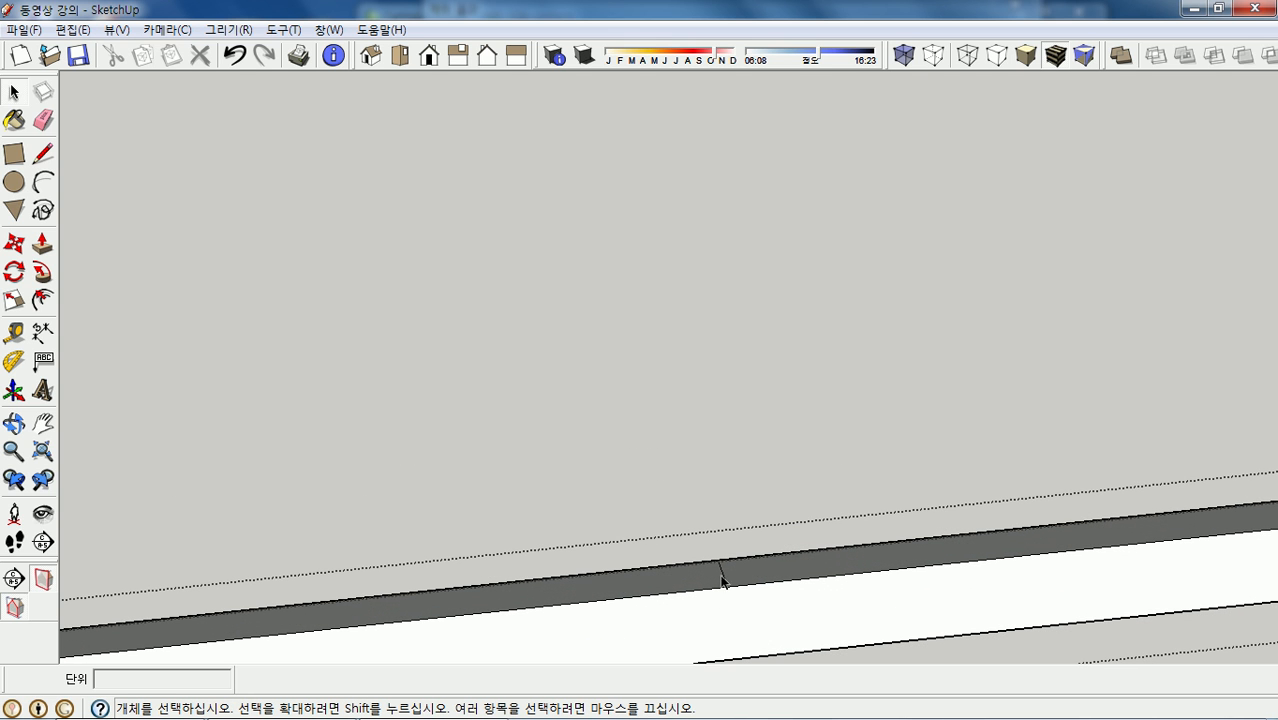
{"action": "scroll", "coordinate": [725, 530], "scroll_direction": "down", "scroll_amount": 4}
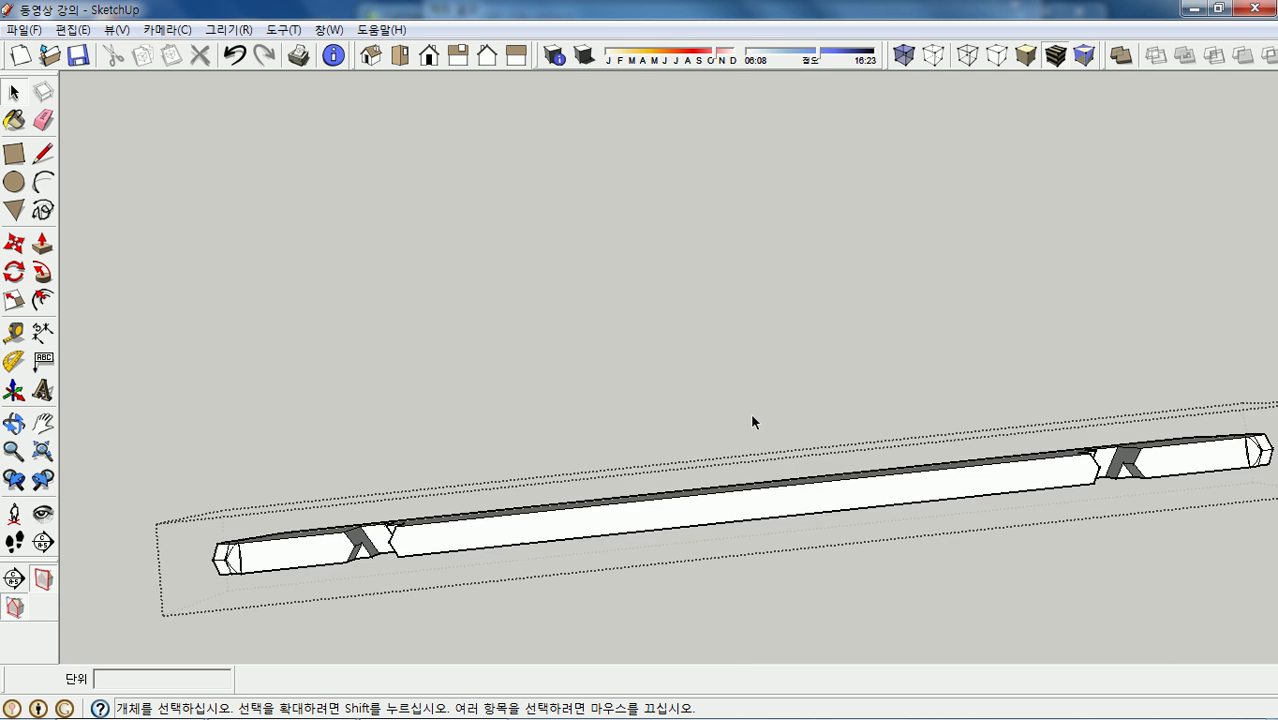
{"action": "middle_click_drag", "start_coordinate": [722, 496], "coordinate": [488, 290]}
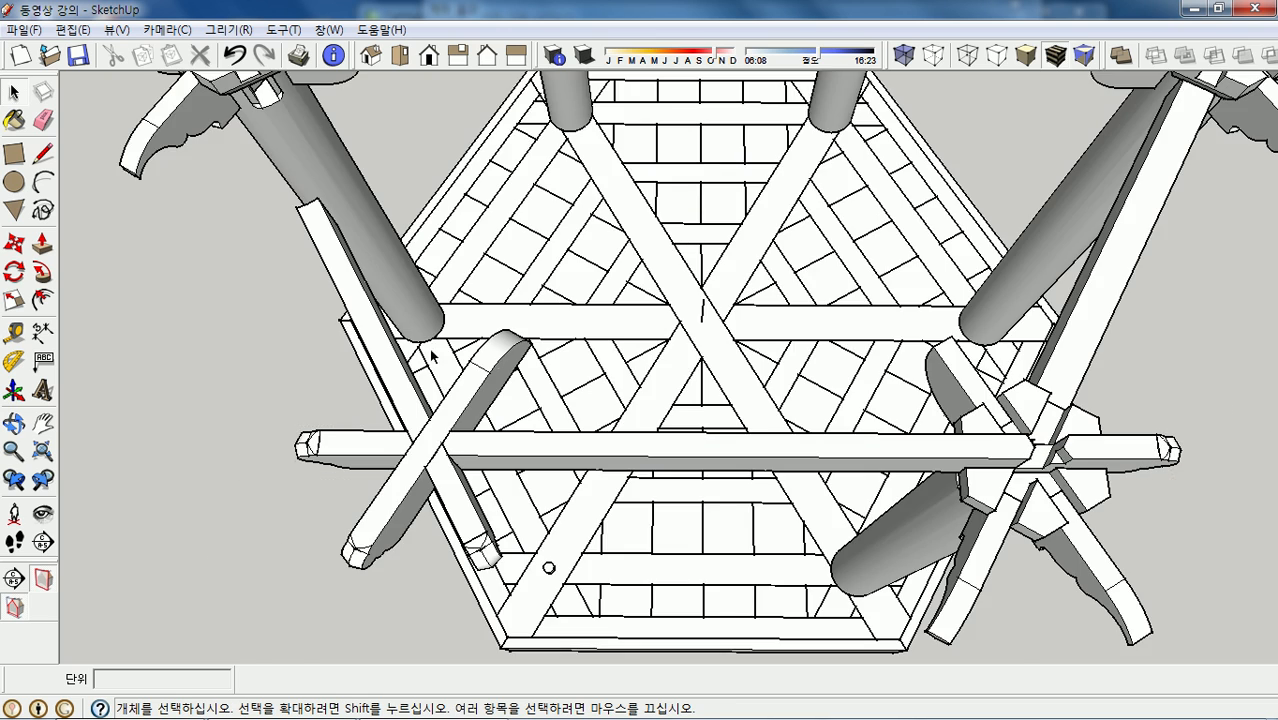
{"action": "scroll", "coordinate": [630, 418], "scroll_direction": "up", "scroll_amount": 2}
{"action": "scroll", "coordinate": [980, 388], "scroll_direction": "down", "scroll_amount": 2}
{"action": "middle_click_drag", "start_coordinate": [834, 484], "coordinate": [688, 457]}
{"action": "scroll", "coordinate": [690, 459], "scroll_direction": "up", "scroll_amount": 1}
{"action": "scroll", "coordinate": [690, 459], "scroll_direction": "down", "scroll_amount": 1}
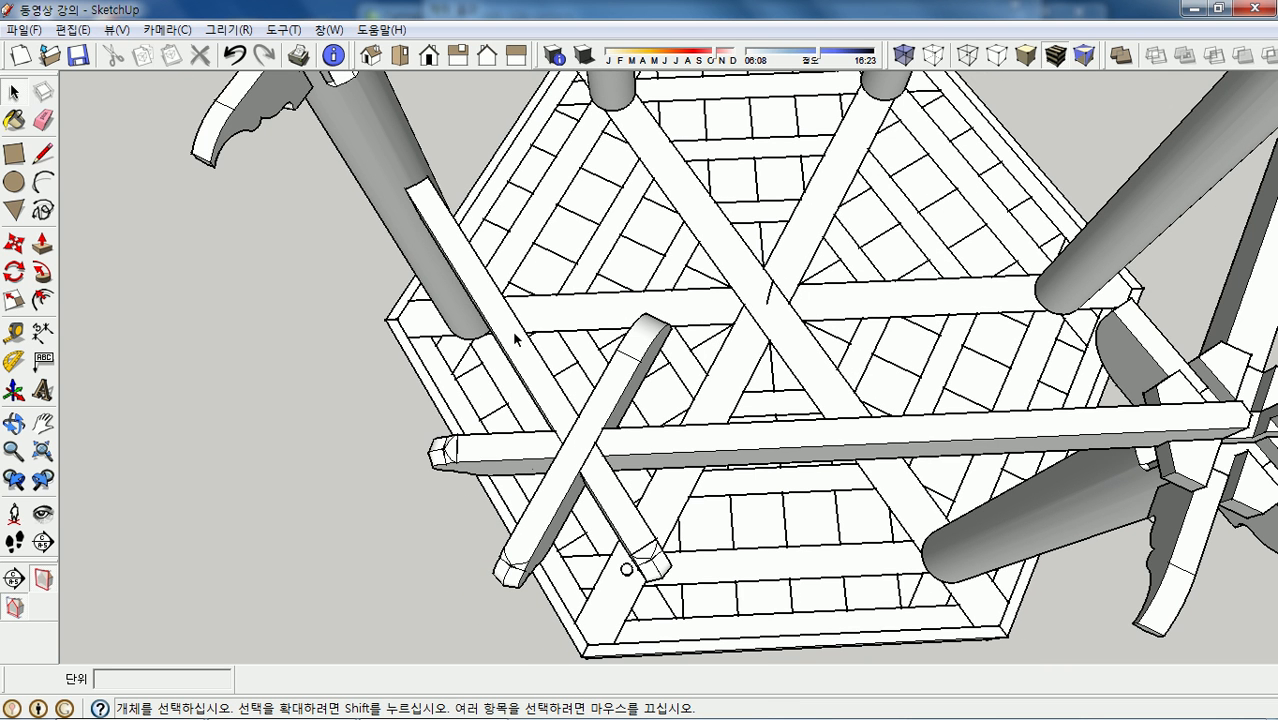
- Inside the diagonal beam component, select all its geometry and Move-copy it beside the original
{"action": "double_click", "coordinate": [514, 339]}
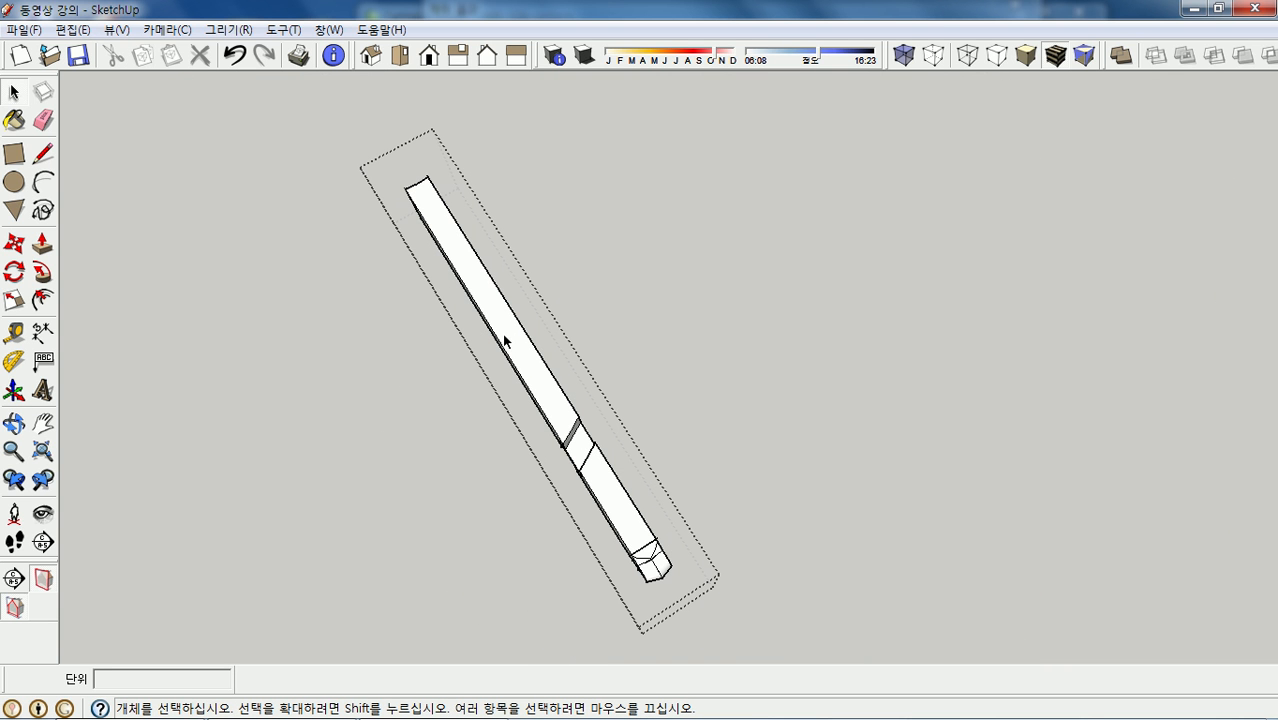
{"action": "triple_click", "coordinate": [503, 340]}
{"action": "scroll", "coordinate": [588, 378], "scroll_direction": "down", "scroll_amount": 1}
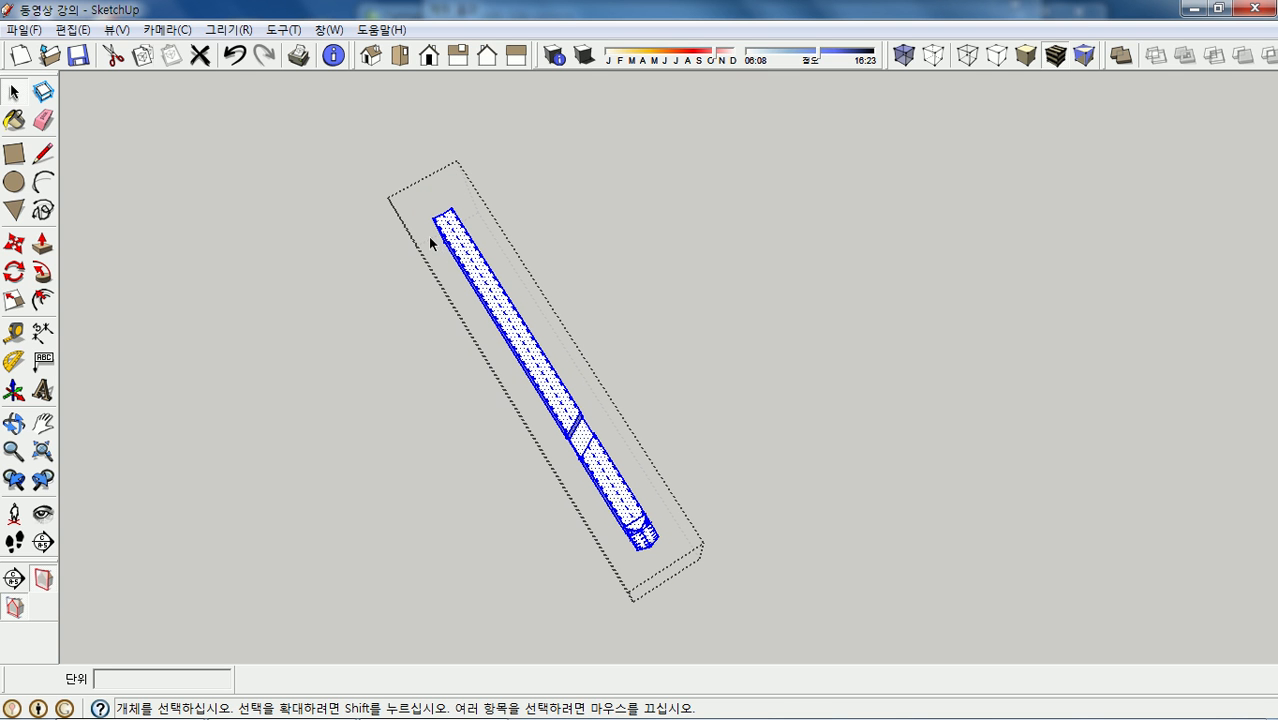
{"action": "key", "text": "m"}
{"action": "scroll", "coordinate": [450, 211], "scroll_direction": "up", "scroll_amount": 3}
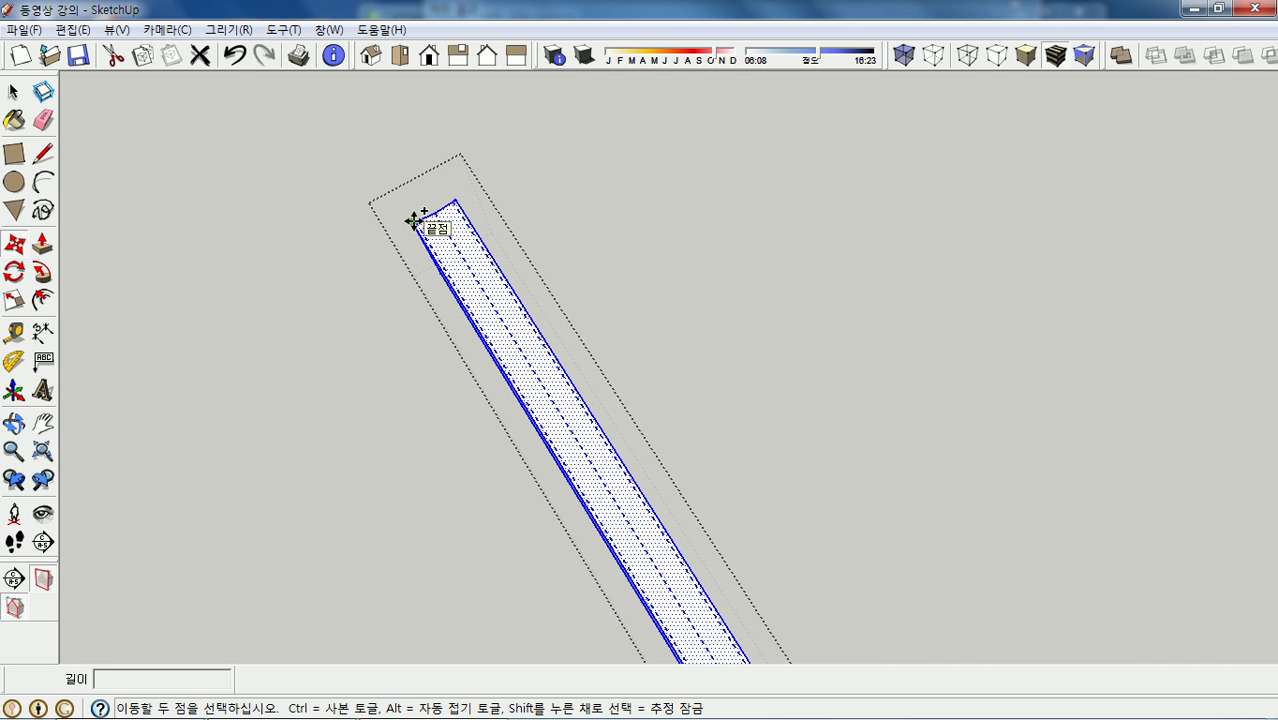
{"action": "left_click", "coordinate": [413, 220]}
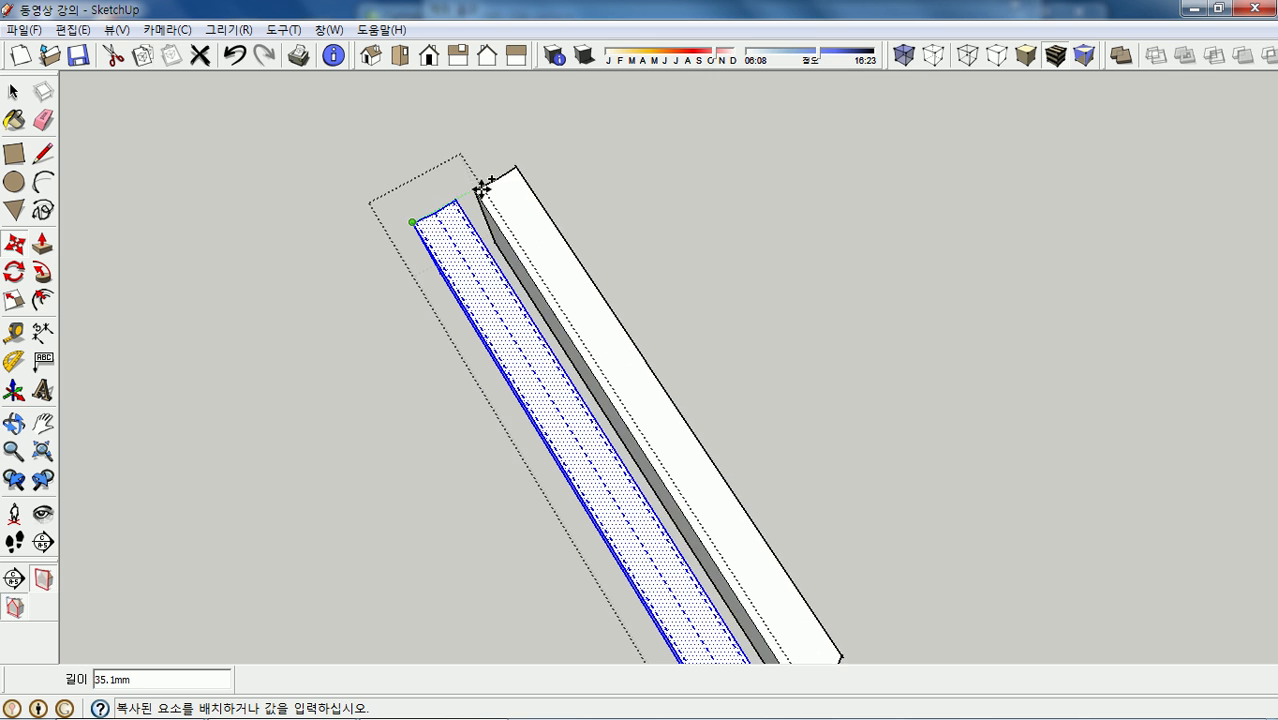
{"action": "left_click", "coordinate": [498, 177]}
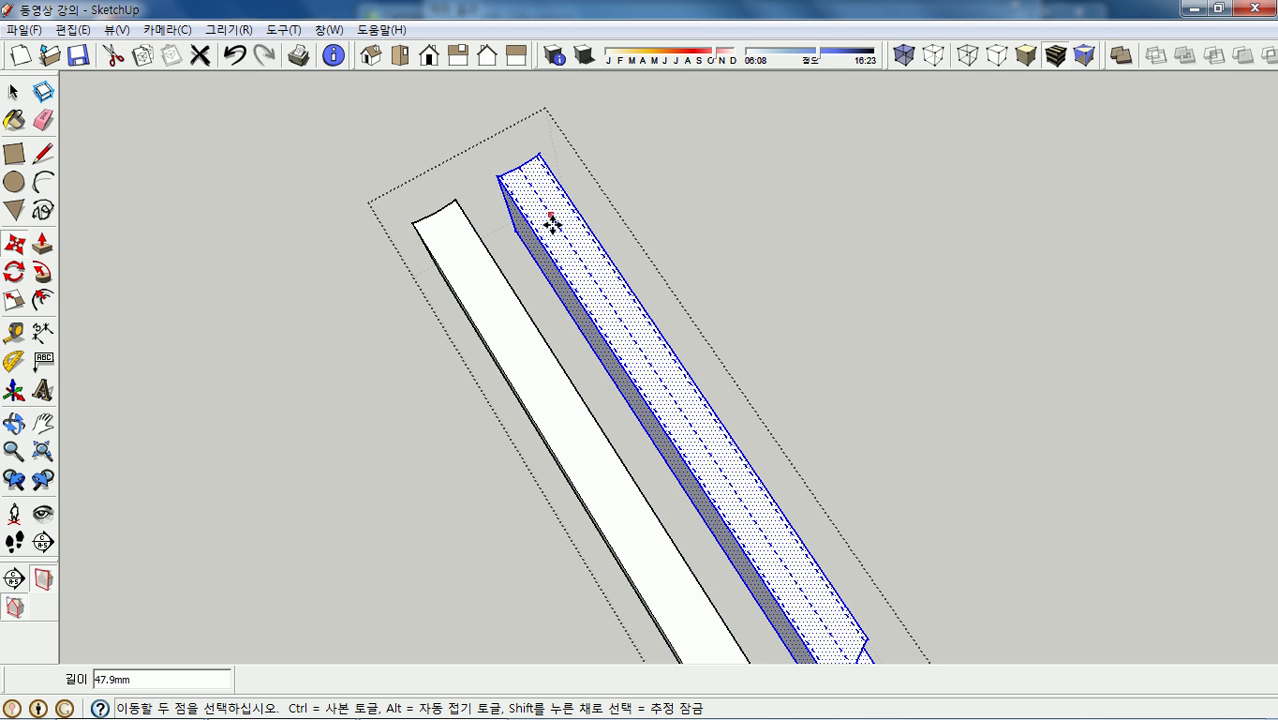
{"action": "scroll", "coordinate": [605, 291], "scroll_direction": "down", "scroll_amount": 2}
{"action": "scroll", "coordinate": [608, 291], "scroll_direction": "down", "scroll_amount": 2}
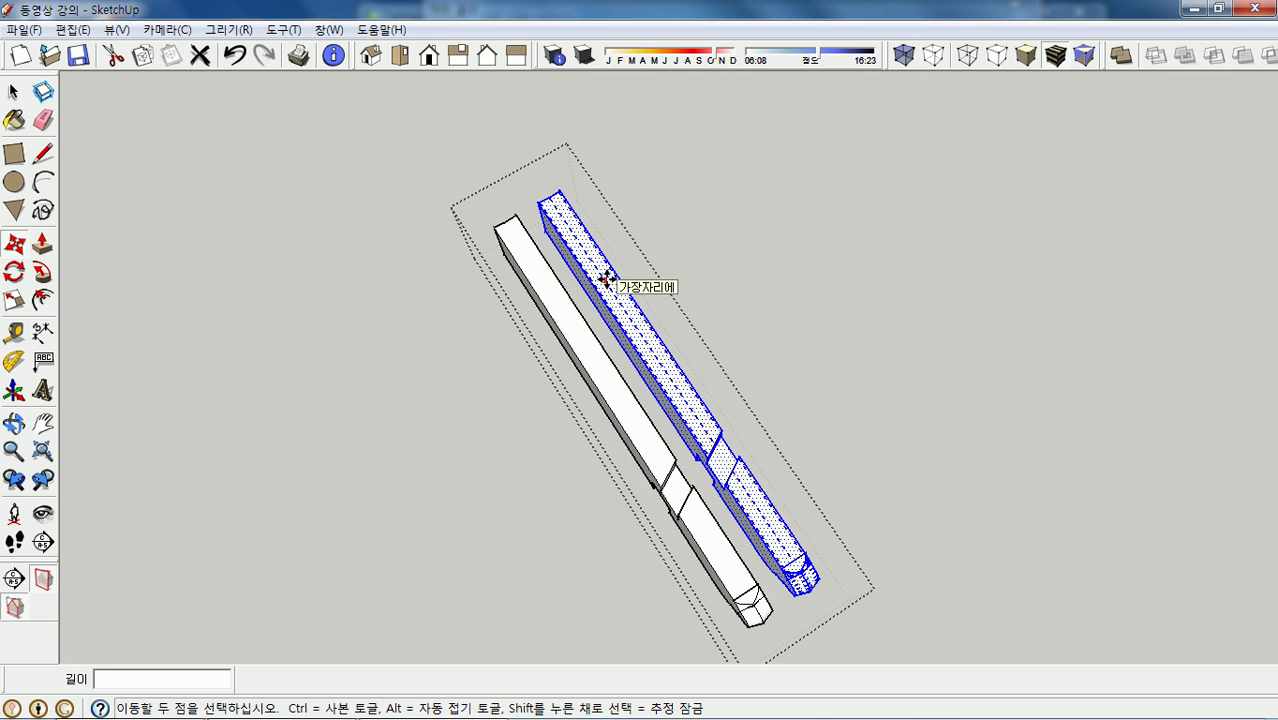
- Flip the copy along red and join it end-to-end with the original beam
{"action": "right_click", "coordinate": [607, 280]}
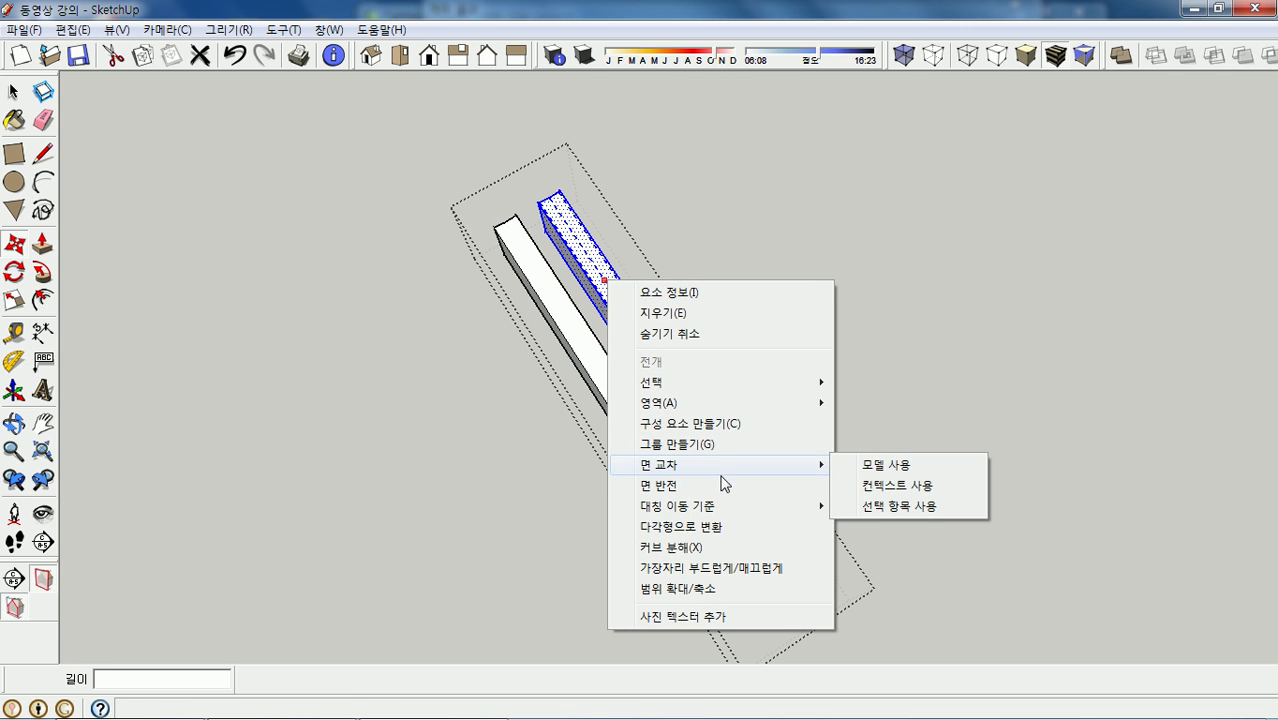
{"action": "mouse_move", "coordinate": [739, 508]}
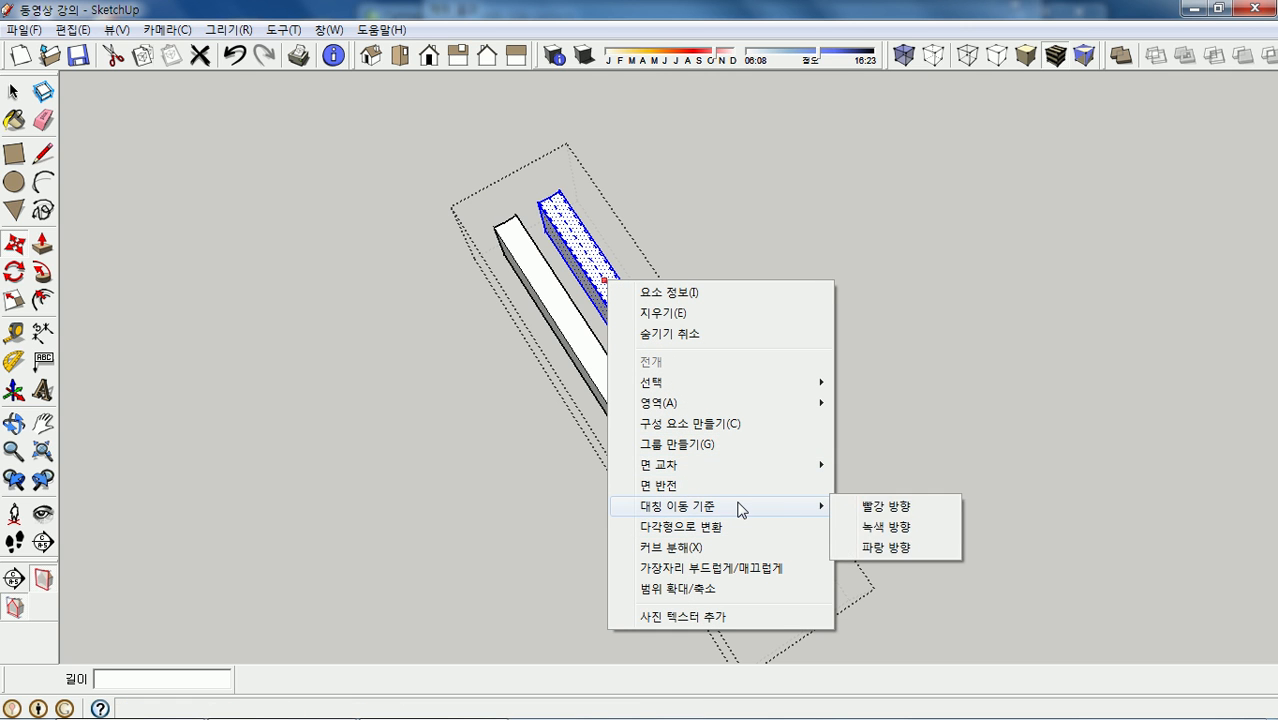
{"action": "left_click", "coordinate": [902, 507]}
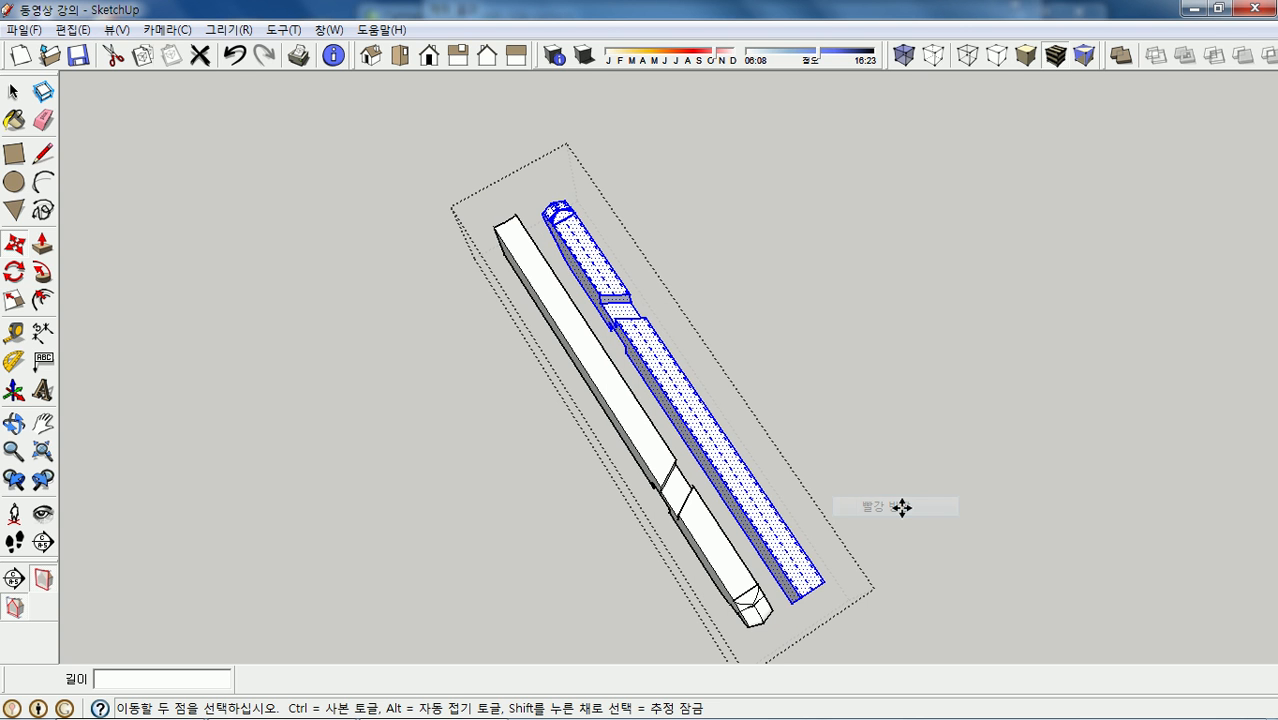
{"action": "left_click", "coordinate": [800, 598]}
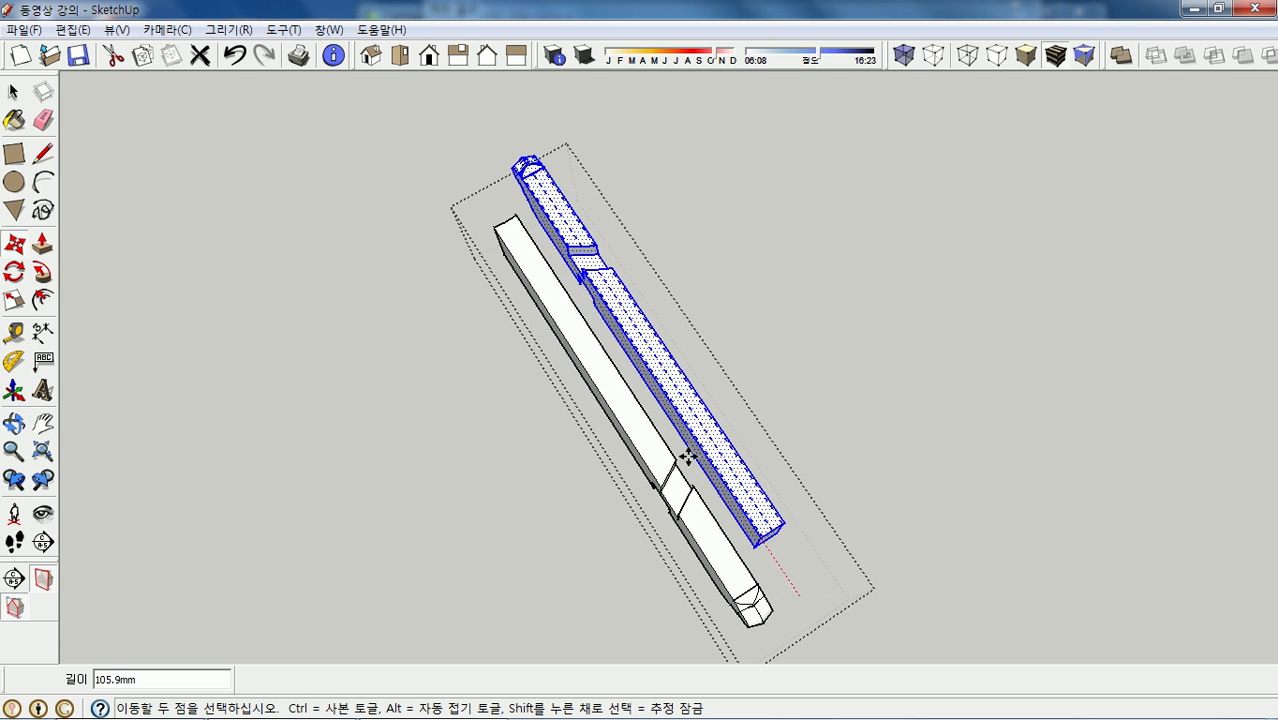
{"action": "left_click", "coordinate": [500, 226]}
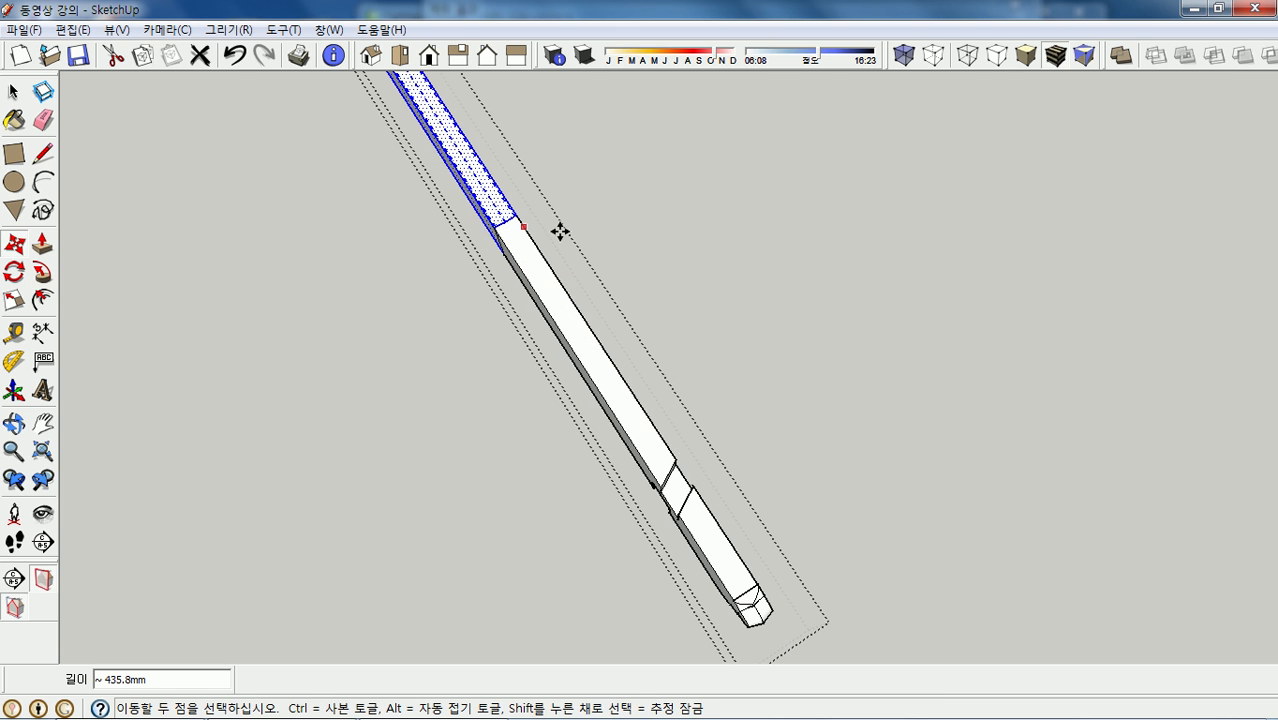
{"action": "scroll", "coordinate": [665, 360], "scroll_direction": "down", "scroll_amount": 4}
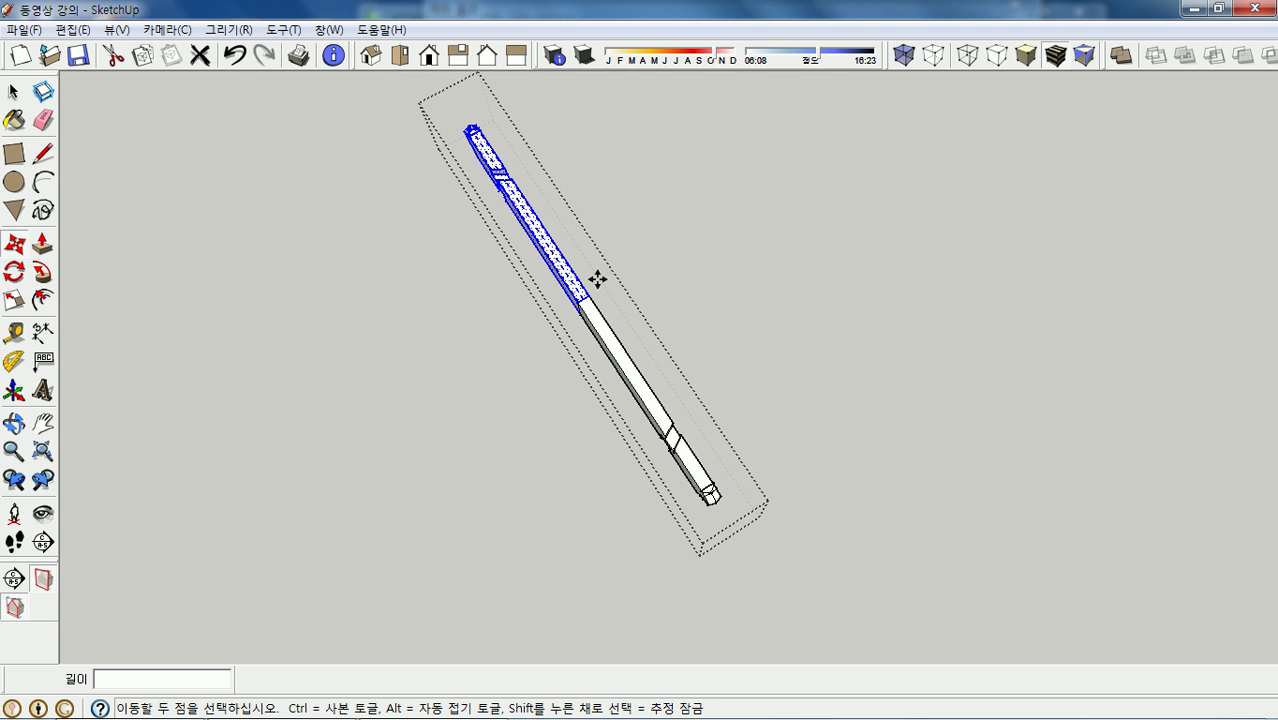
{"action": "scroll", "coordinate": [595, 280], "scroll_direction": "up", "scroll_amount": 5}
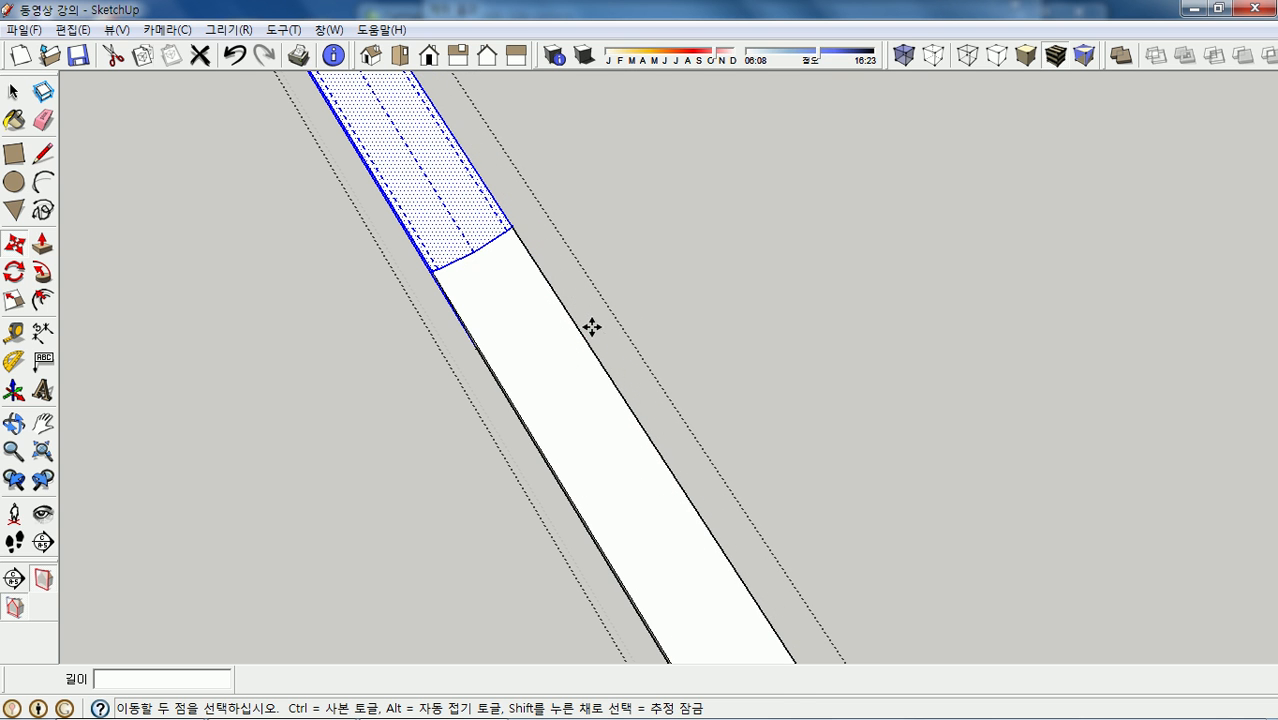
- Delete the arc at the joint and the seam line on the beam's side
{"action": "key", "text": "space"}
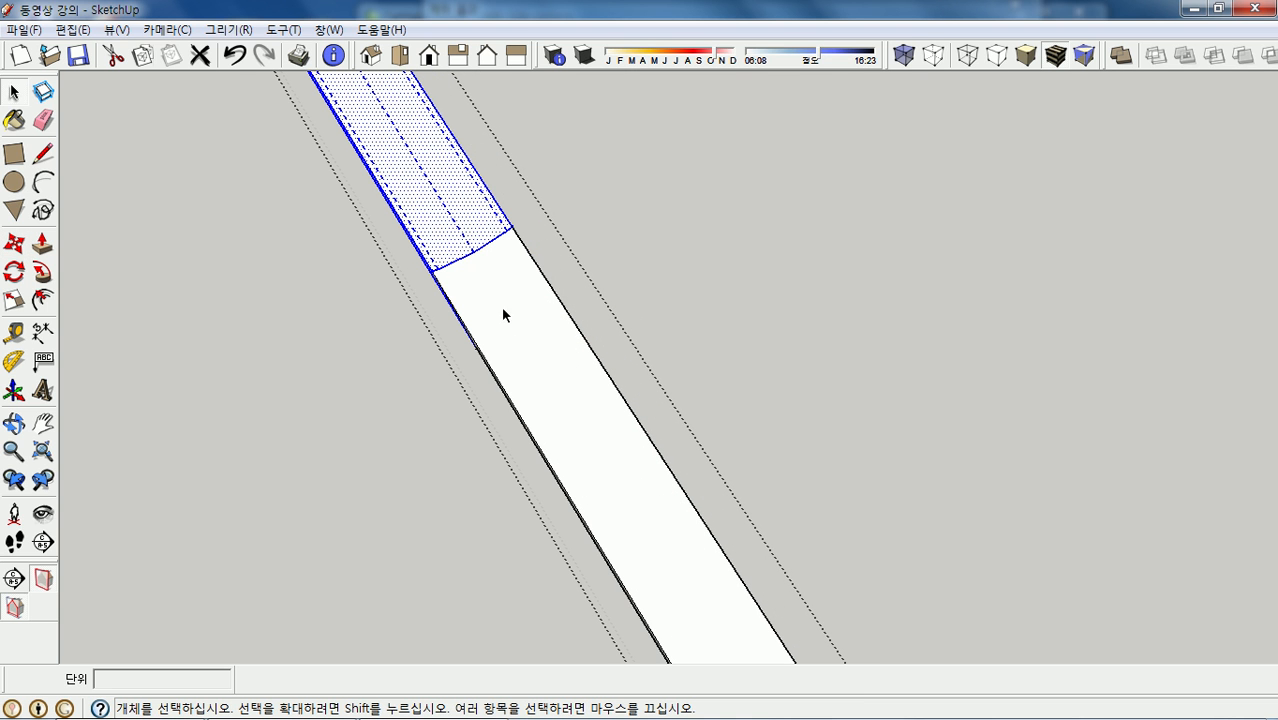
{"action": "left_click", "coordinate": [461, 262]}
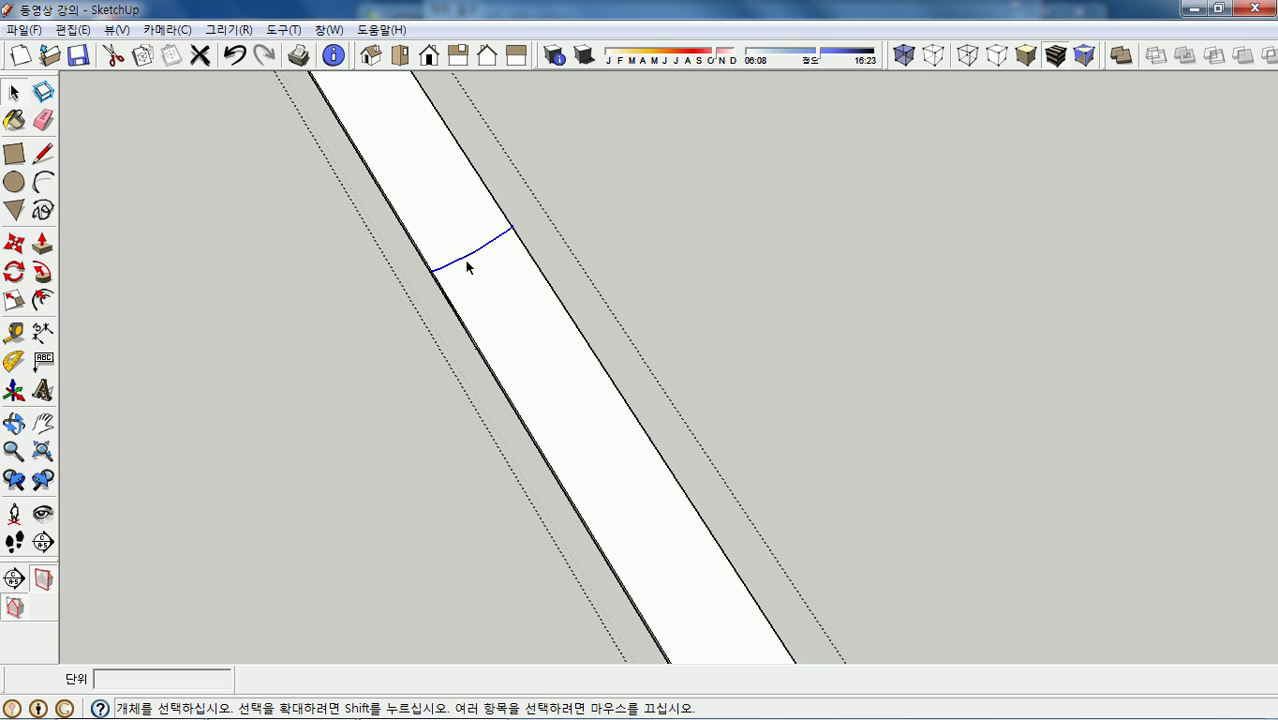
{"action": "key", "text": "Delete"}
{"action": "middle_click_drag", "start_coordinate": [465, 277], "coordinate": [492, 286]}
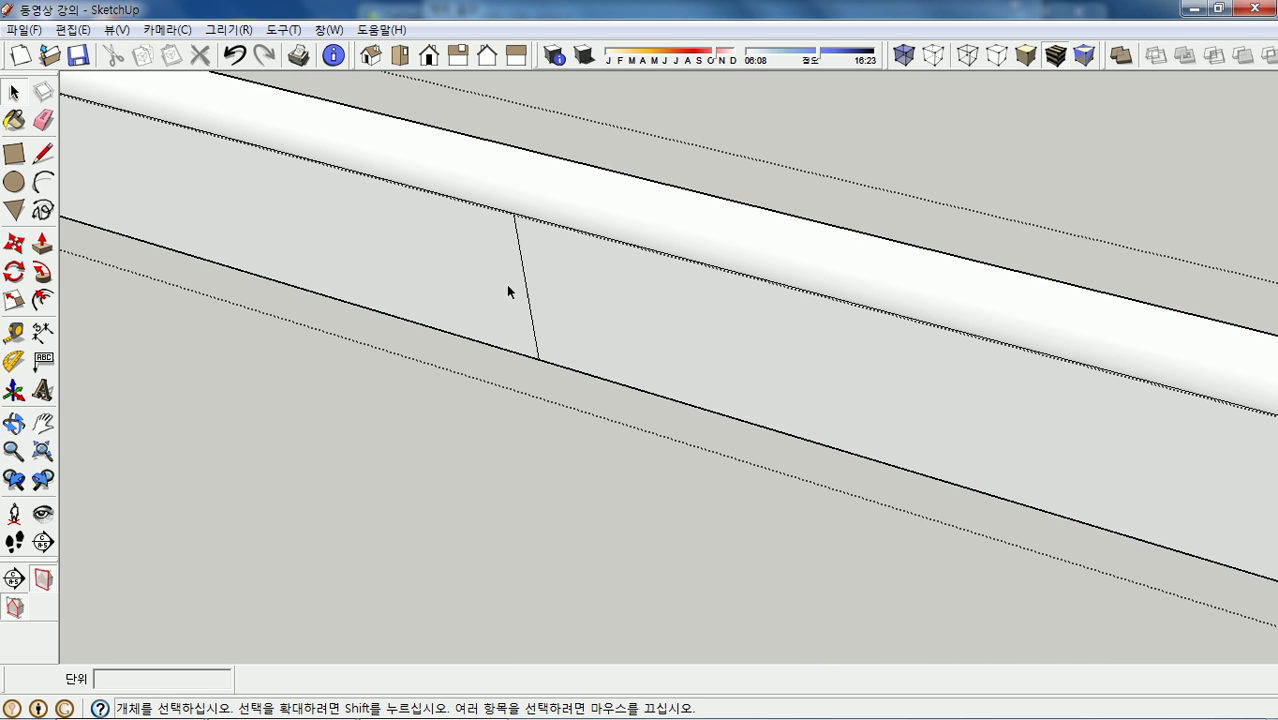
{"action": "left_click", "coordinate": [527, 288]}
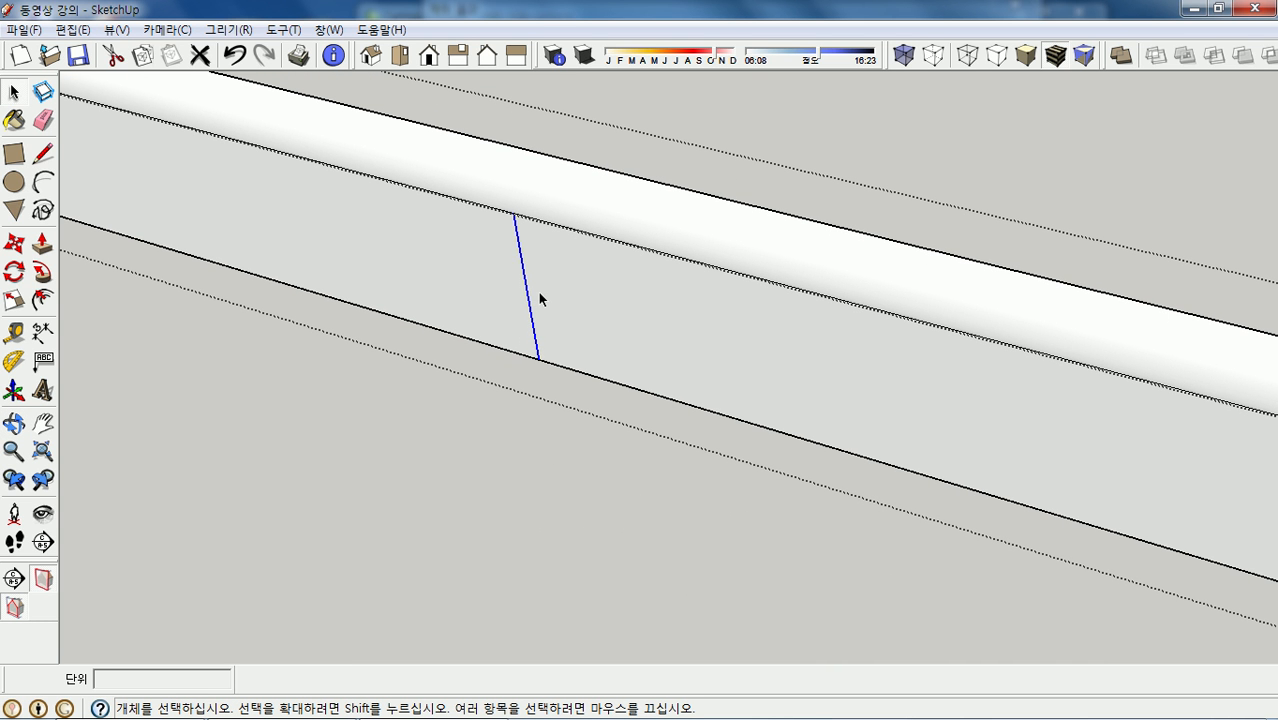
{"action": "key", "text": "Delete"}
- Delete the two remaining short seam edges and exit the component to the whole pavilion
{"action": "middle_click_drag", "start_coordinate": [570, 220], "coordinate": [262, 479]}
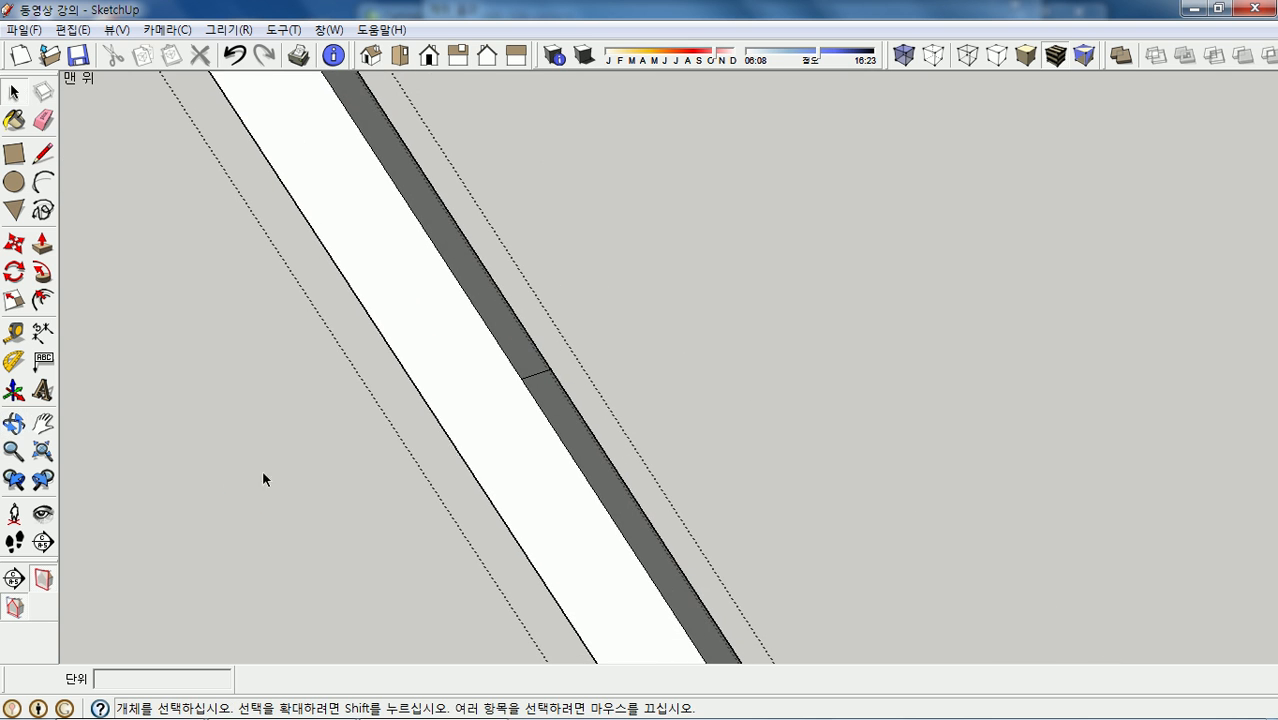
{"action": "left_click", "coordinate": [535, 374]}
{"action": "key", "text": "Delete"}
{"action": "mouse_move", "coordinate": [535, 374]}
{"action": "middle_mouse_down"}
{"action": "mouse_move", "coordinate": [533, 400]}
{"action": "mouse_move", "coordinate": [783, 135]}
{"action": "mouse_move", "coordinate": [680, 256]}
{"action": "mouse_move", "coordinate": [702, 94]}
{"action": "mouse_move", "coordinate": [603, 175]}
{"action": "middle_mouse_up"}
{"action": "left_click", "coordinate": [595, 147]}
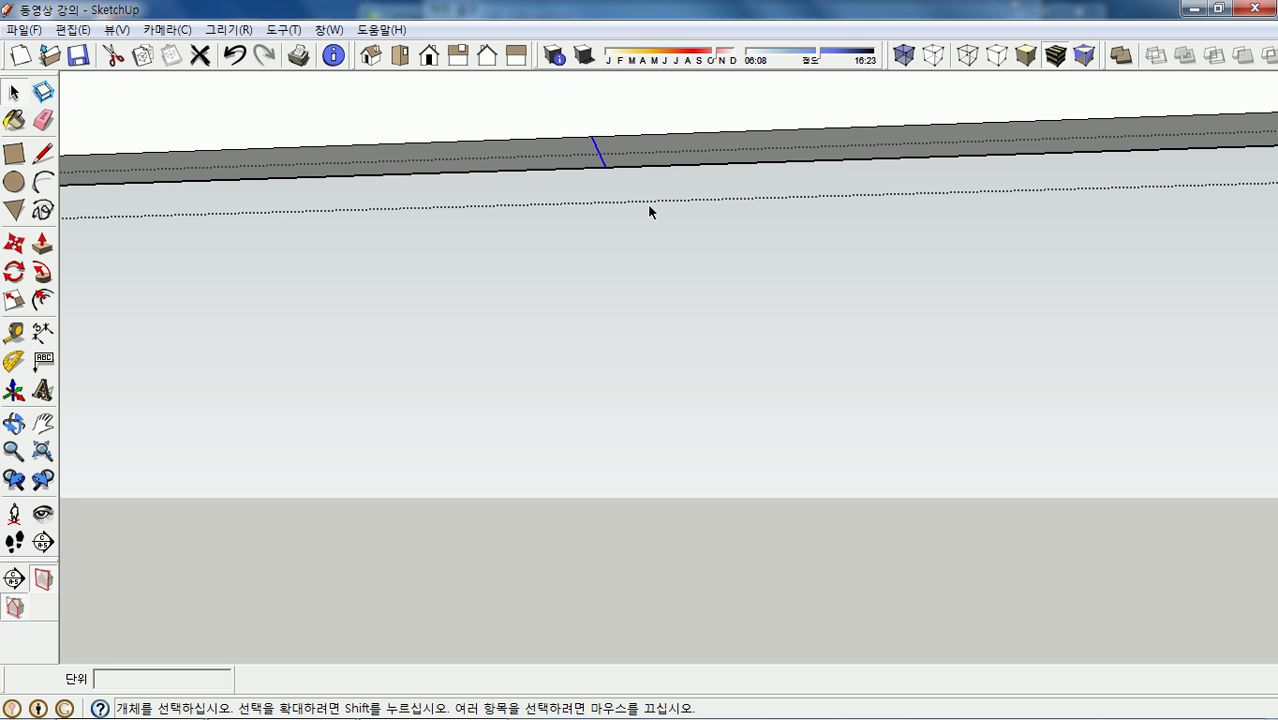
{"action": "key", "text": "Delete"}
{"action": "middle_click_drag", "start_coordinate": [617, 226], "coordinate": [703, 437]}
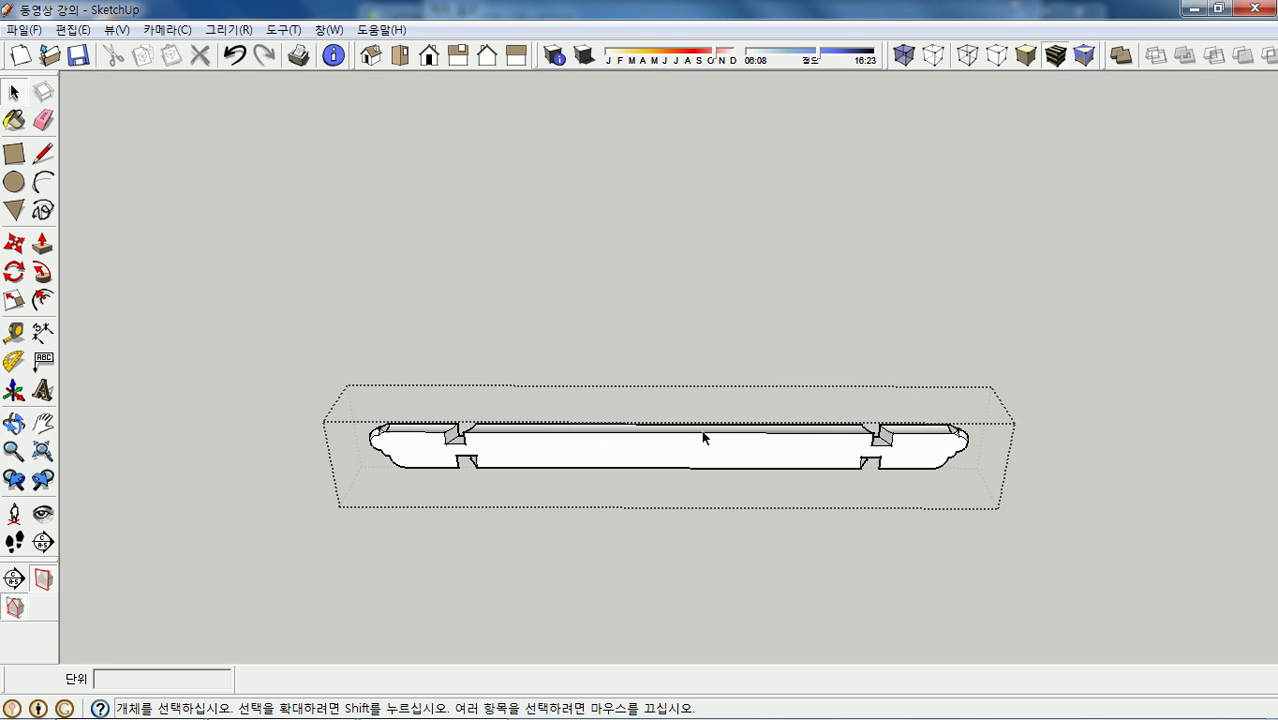
{"action": "left_click", "coordinate": [259, 318]}
{"action": "middle_click_drag", "start_coordinate": [663, 400], "coordinate": [483, 287]}
- From the top view, rotate-copy the bottom horizontal beam twice at 120° around the hexagon centre
{"action": "scroll", "coordinate": [706, 444], "scroll_direction": "down", "scroll_amount": 2}
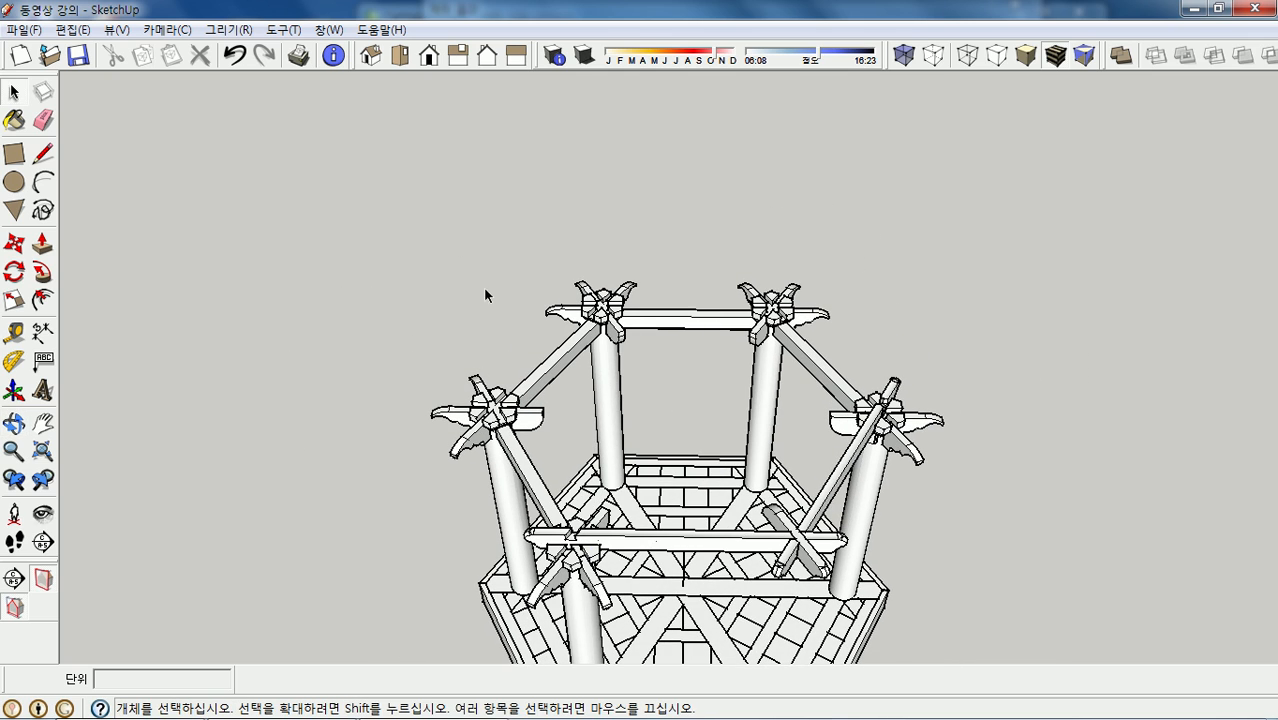
{"action": "left_click", "coordinate": [400, 56]}
{"action": "scroll", "coordinate": [678, 466], "scroll_direction": "up", "scroll_amount": 2}
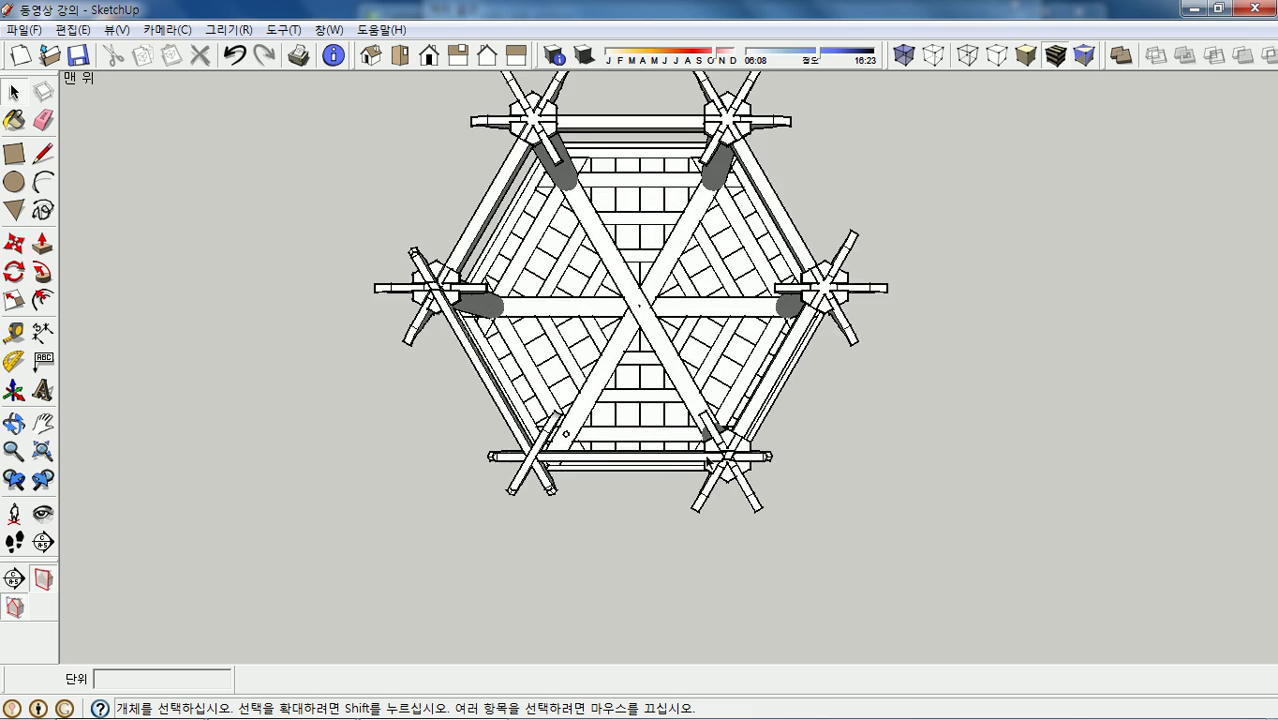
{"action": "scroll", "coordinate": [678, 466], "scroll_direction": "up", "scroll_amount": 5}
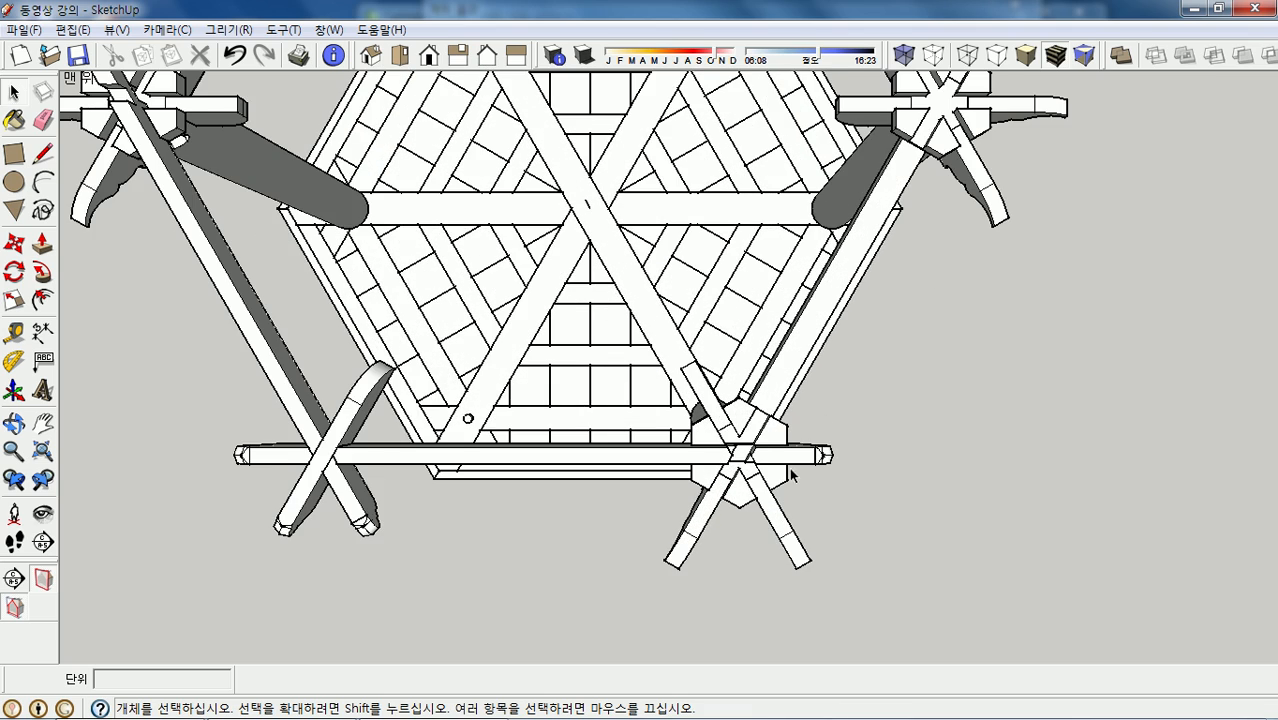
{"action": "scroll", "coordinate": [789, 467], "scroll_direction": "down", "scroll_amount": 3}
{"action": "scroll", "coordinate": [533, 462], "scroll_direction": "down", "scroll_amount": 1}
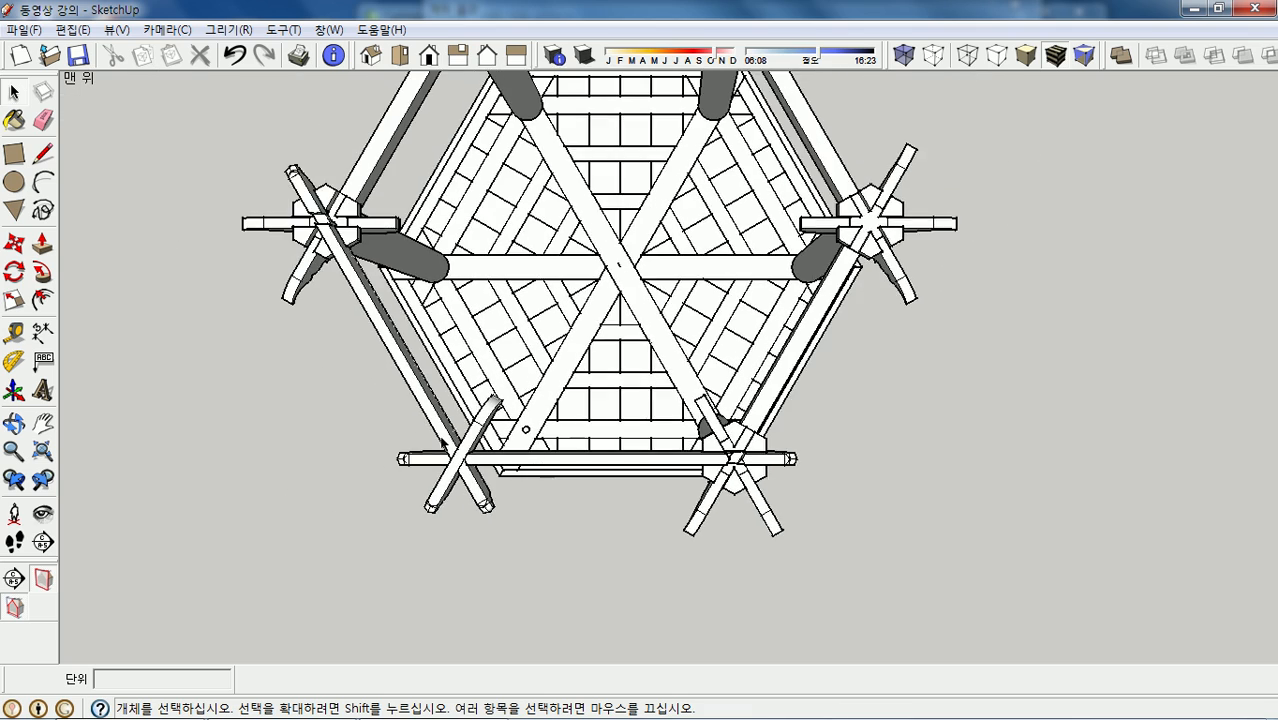
{"action": "scroll", "coordinate": [478, 466], "scroll_direction": "up", "scroll_amount": 1}
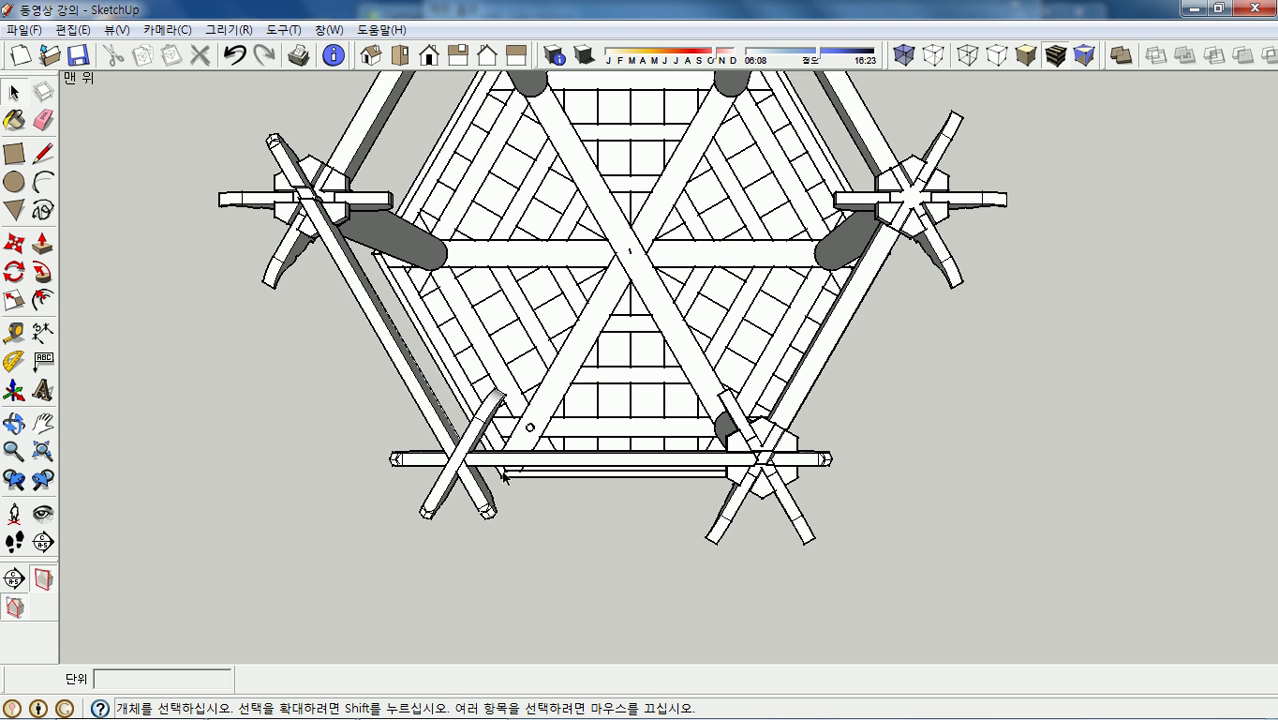
{"action": "scroll", "coordinate": [565, 466], "scroll_direction": "down", "scroll_amount": 3}
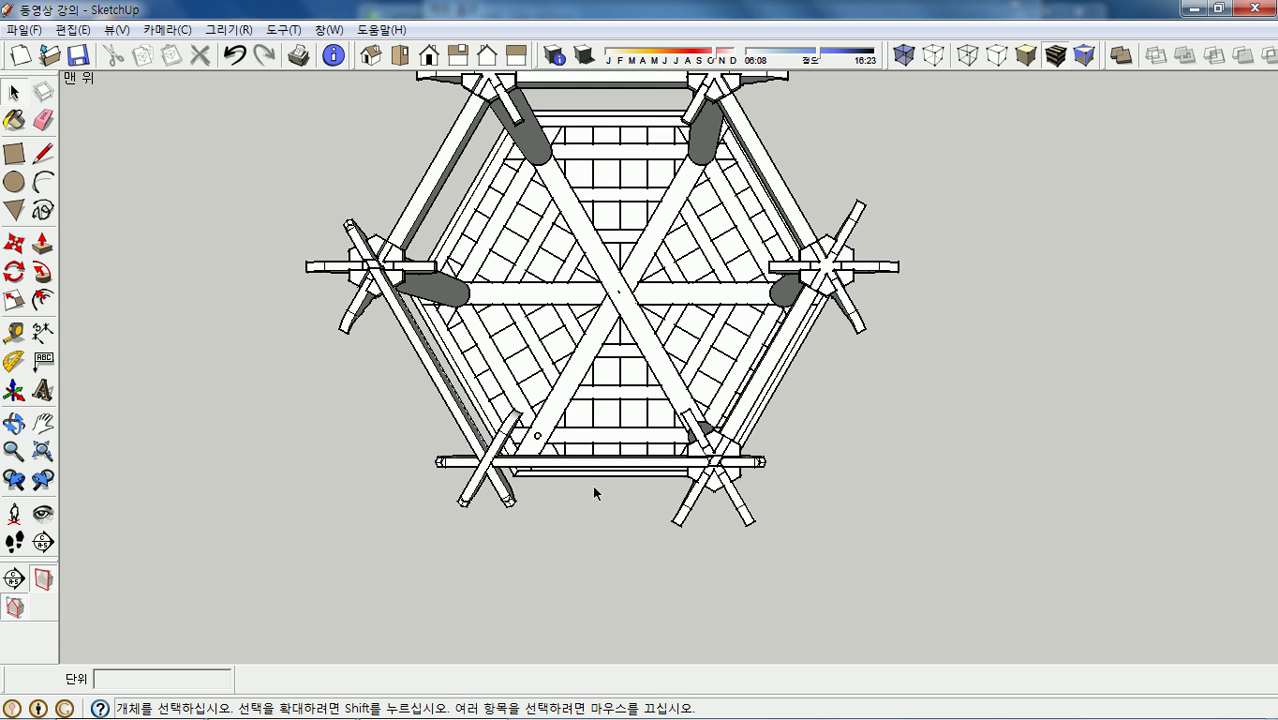
{"action": "left_click", "coordinate": [600, 462]}
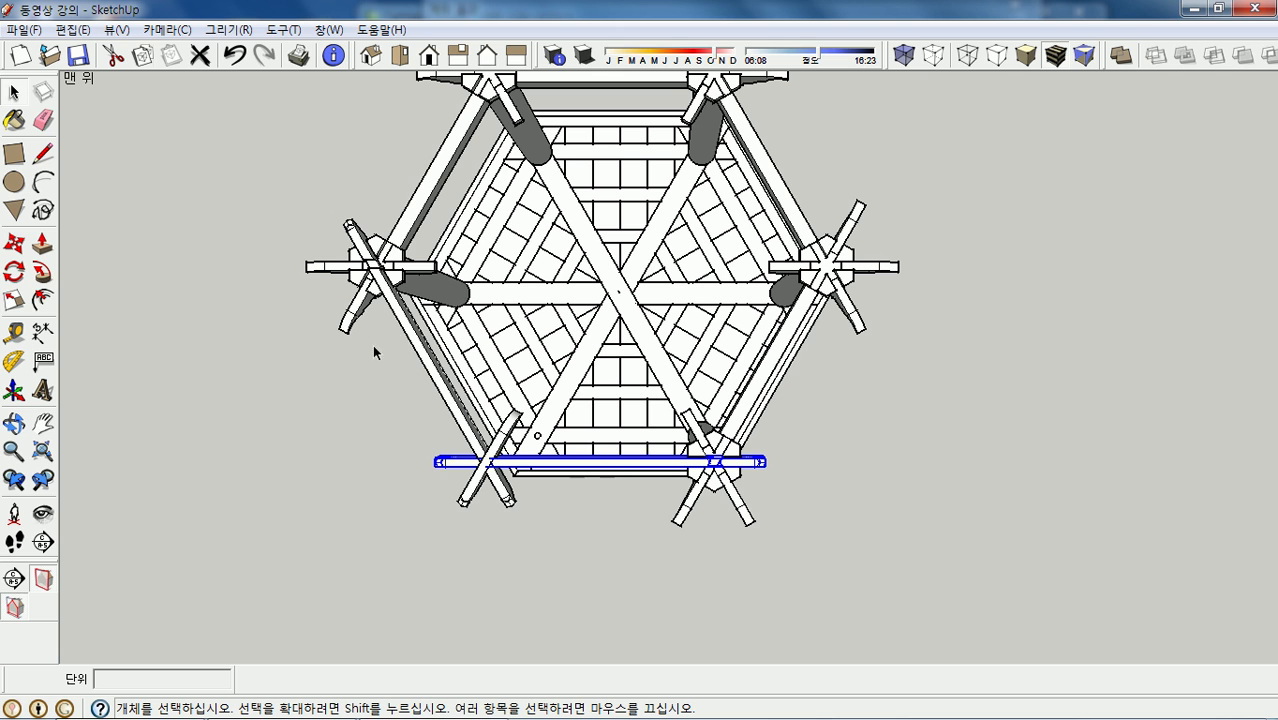
{"action": "left_click", "coordinate": [17, 272]}
{"action": "scroll", "coordinate": [614, 287], "scroll_direction": "up", "scroll_amount": 3}
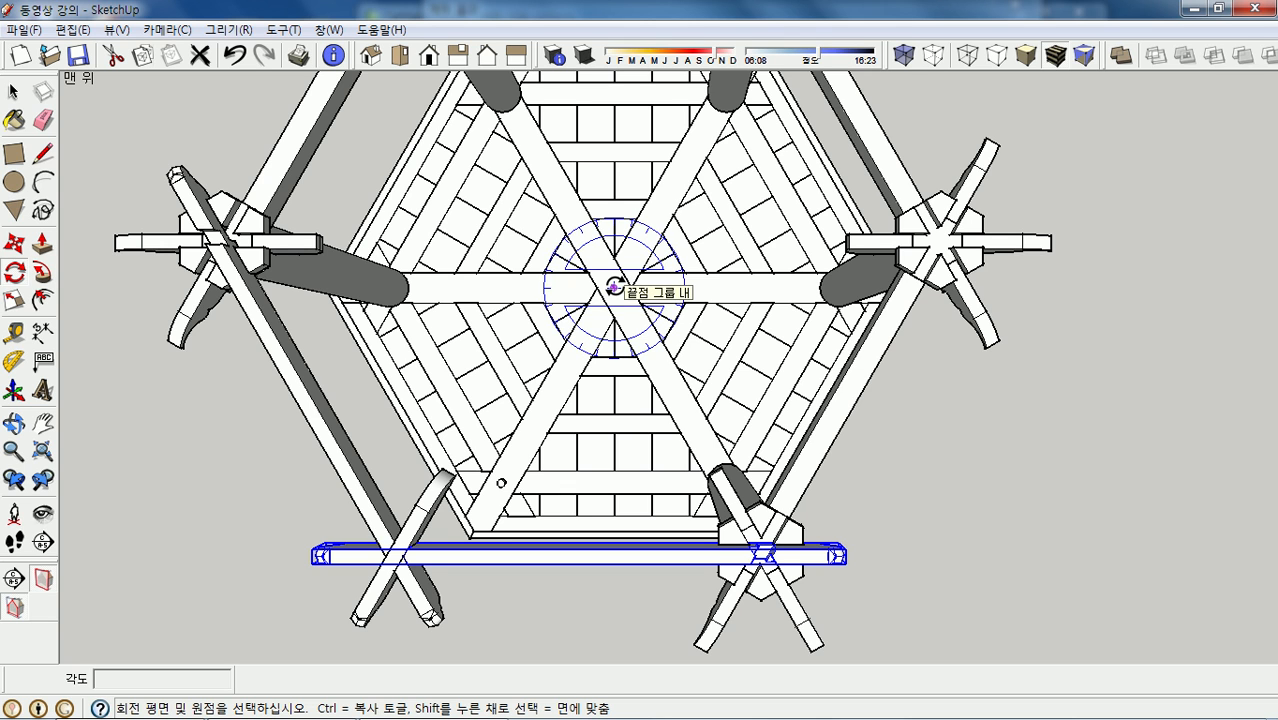
{"action": "left_click", "coordinate": [614, 287]}
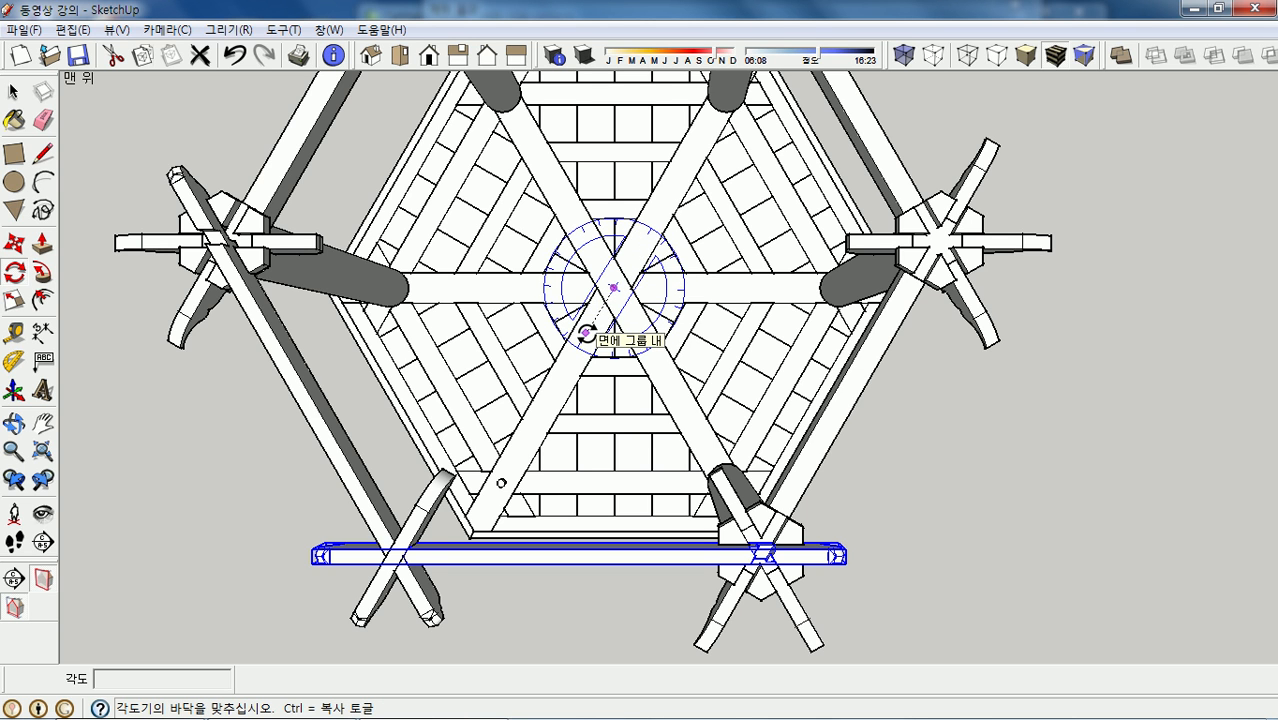
{"action": "left_click", "coordinate": [586, 332]}
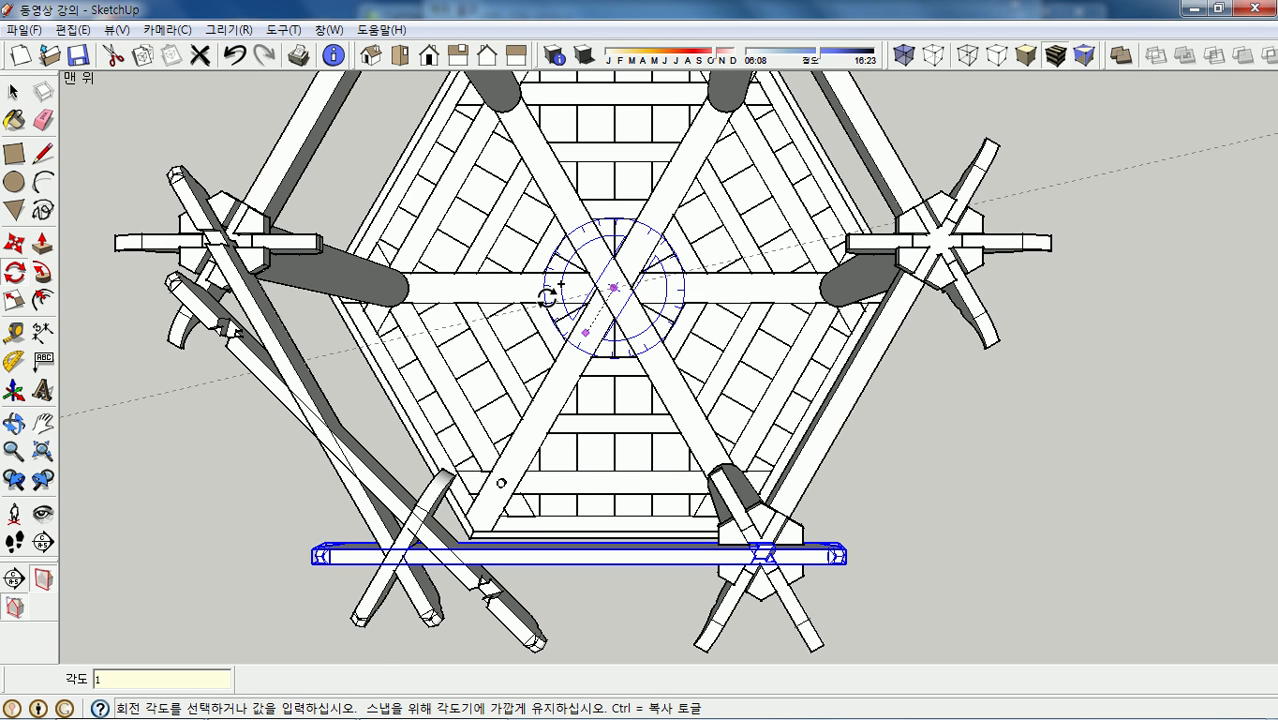
{"action": "key", "text": "Return"}
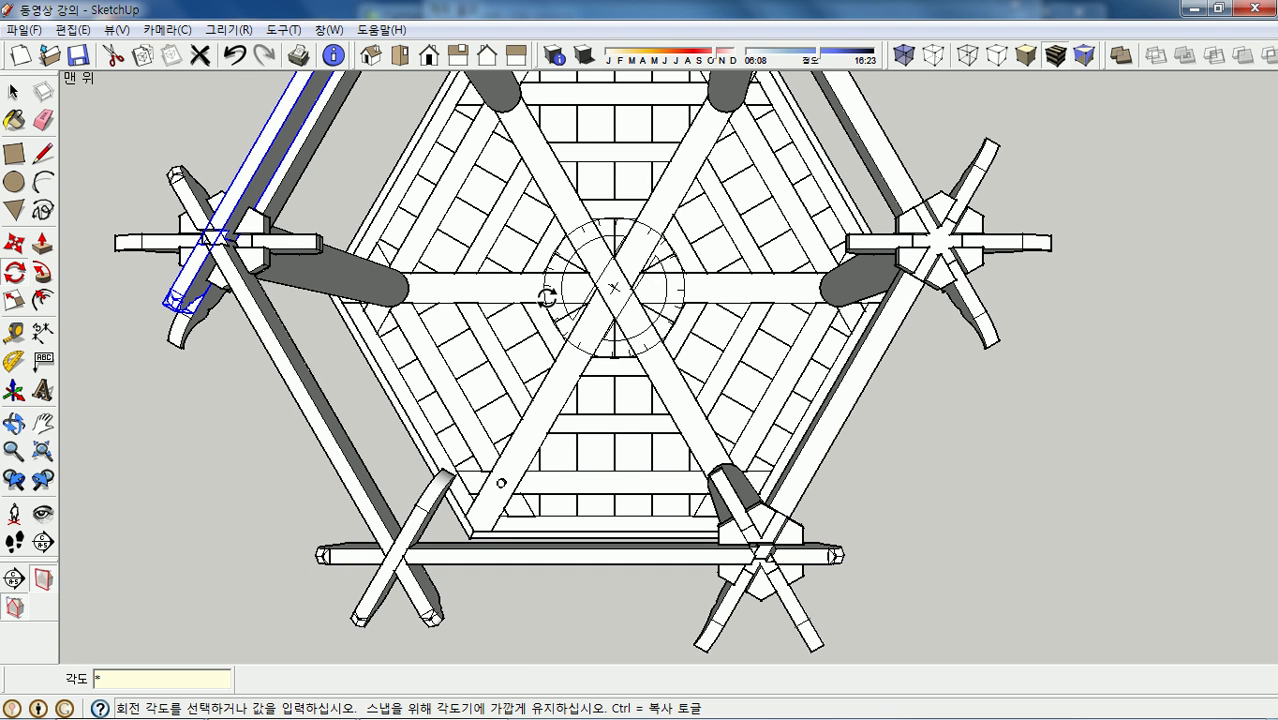
{"action": "key", "text": "Return"}
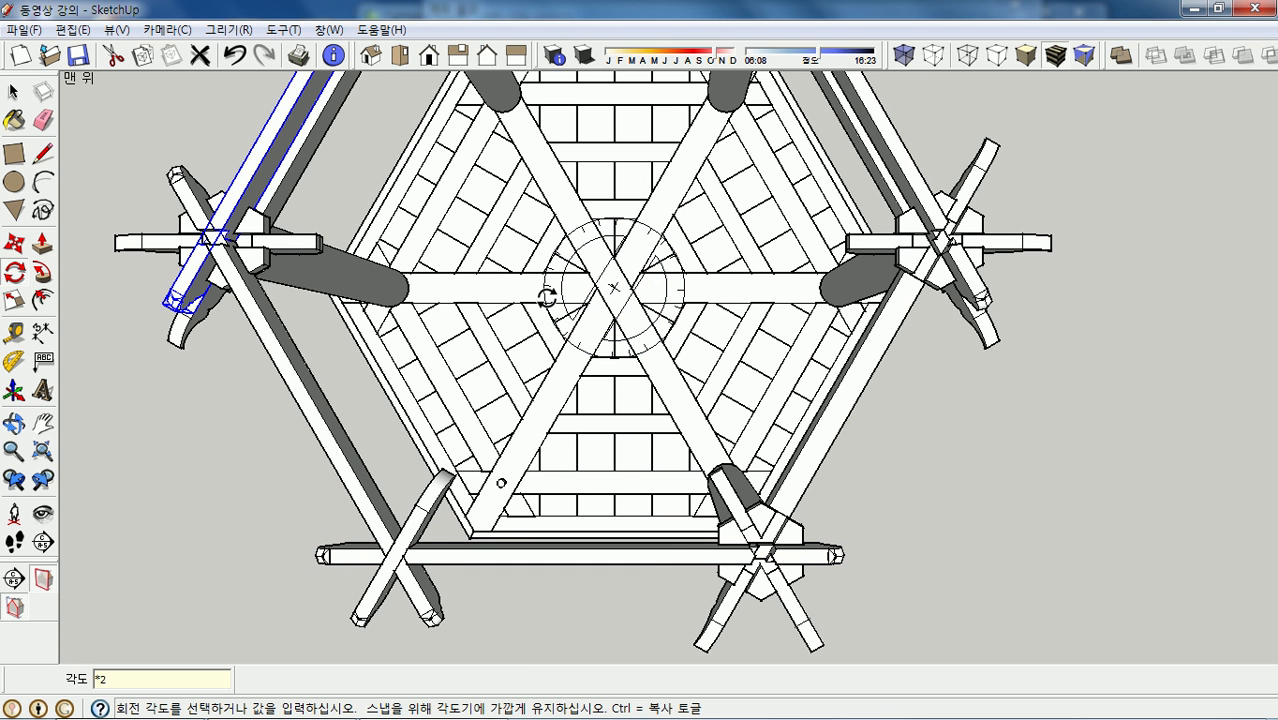
{"action": "scroll", "coordinate": [581, 326], "scroll_direction": "down", "scroll_amount": 1}
{"action": "key", "text": "space"}
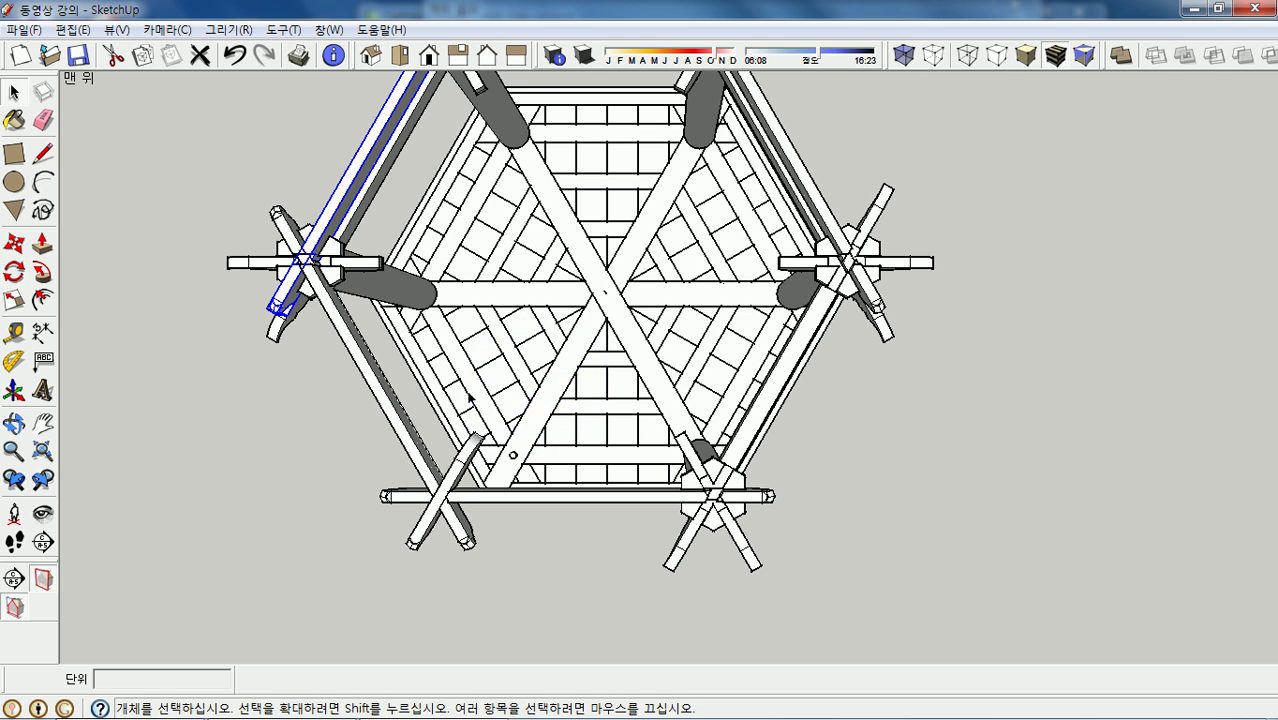
- Rotate-copy the lower-left diagonal beam twice at 120° around the pavilion centre
{"action": "left_click", "coordinate": [386, 401]}
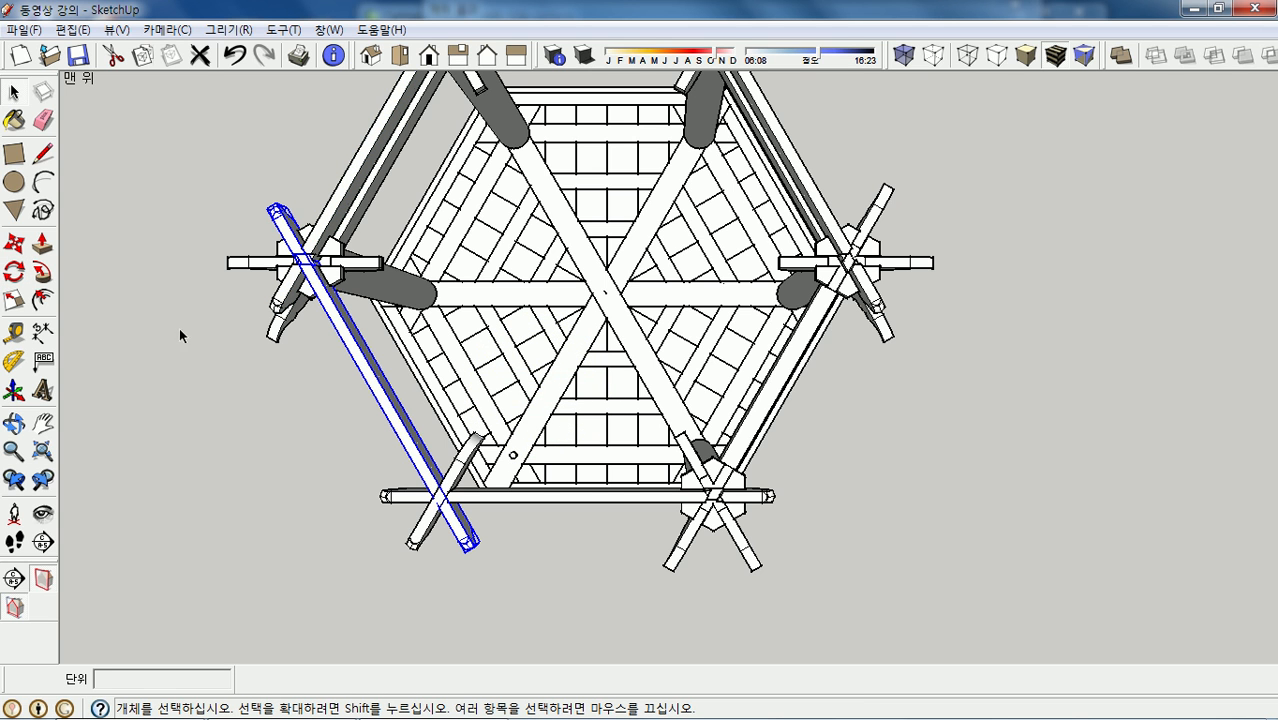
{"action": "left_click", "coordinate": [14, 271]}
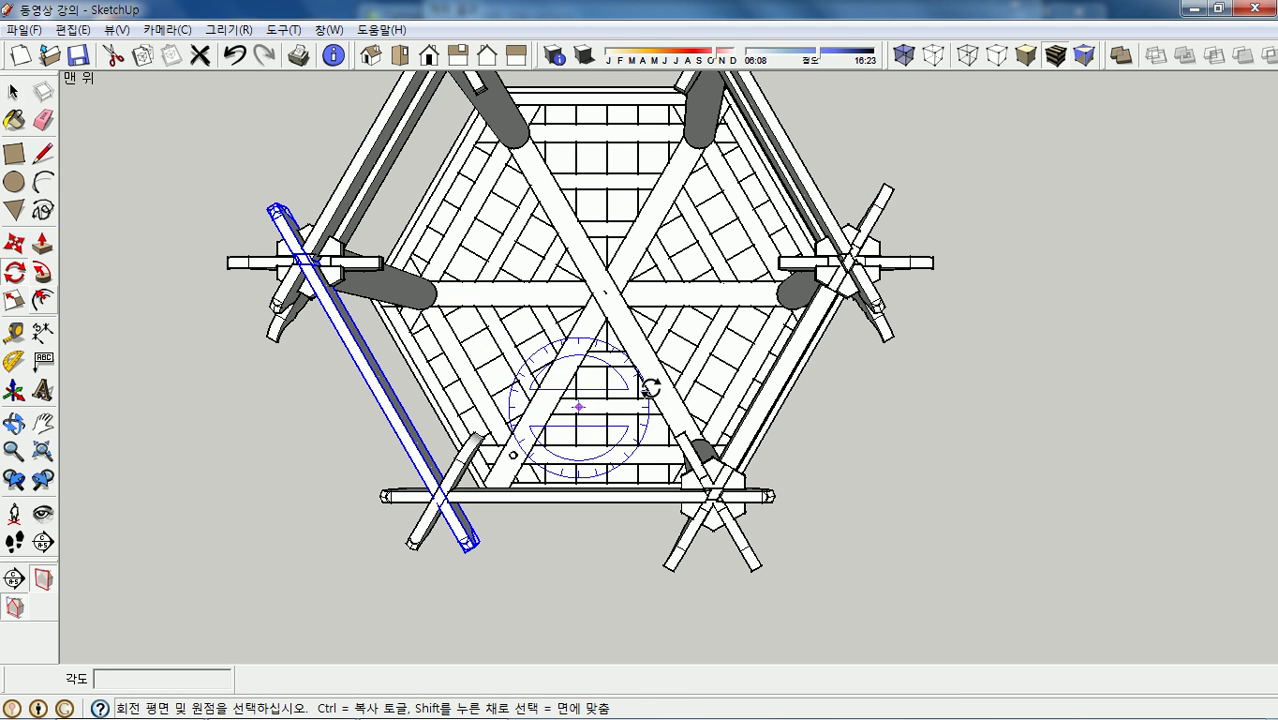
{"action": "left_click", "coordinate": [606, 294]}
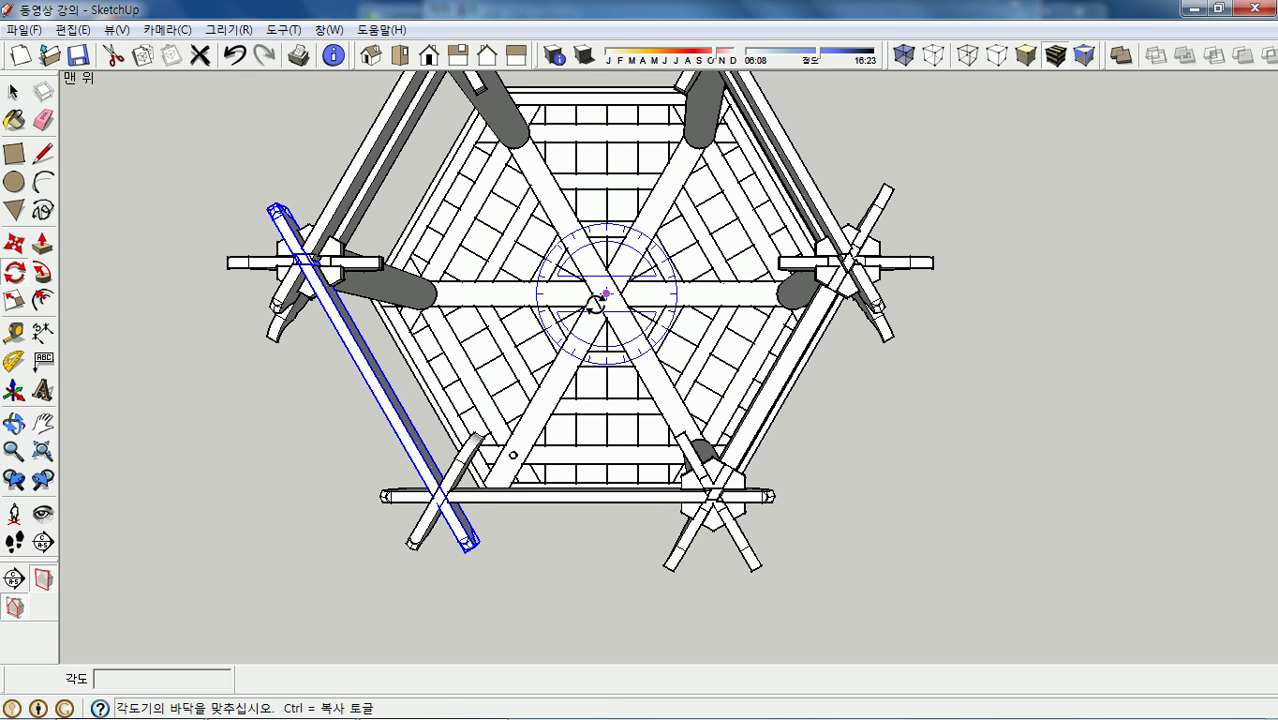
{"action": "left_click", "coordinate": [523, 294]}
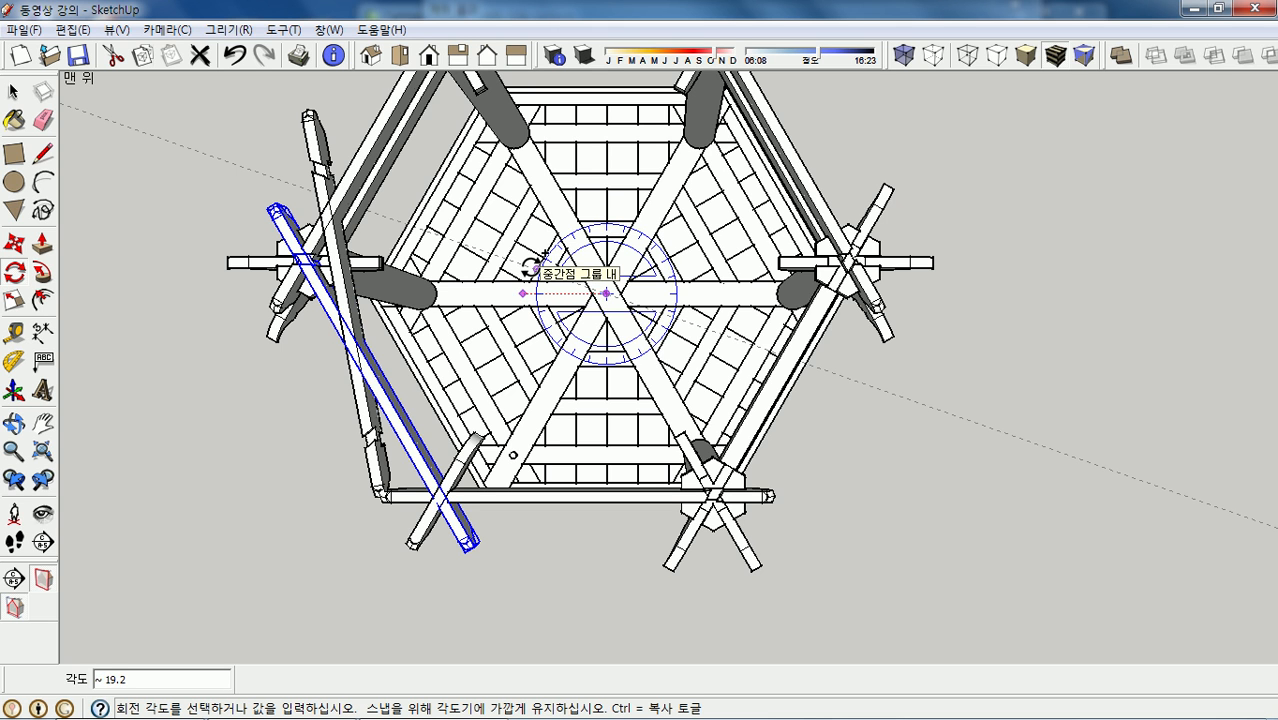
{"action": "left_click", "coordinate": [530, 268]}
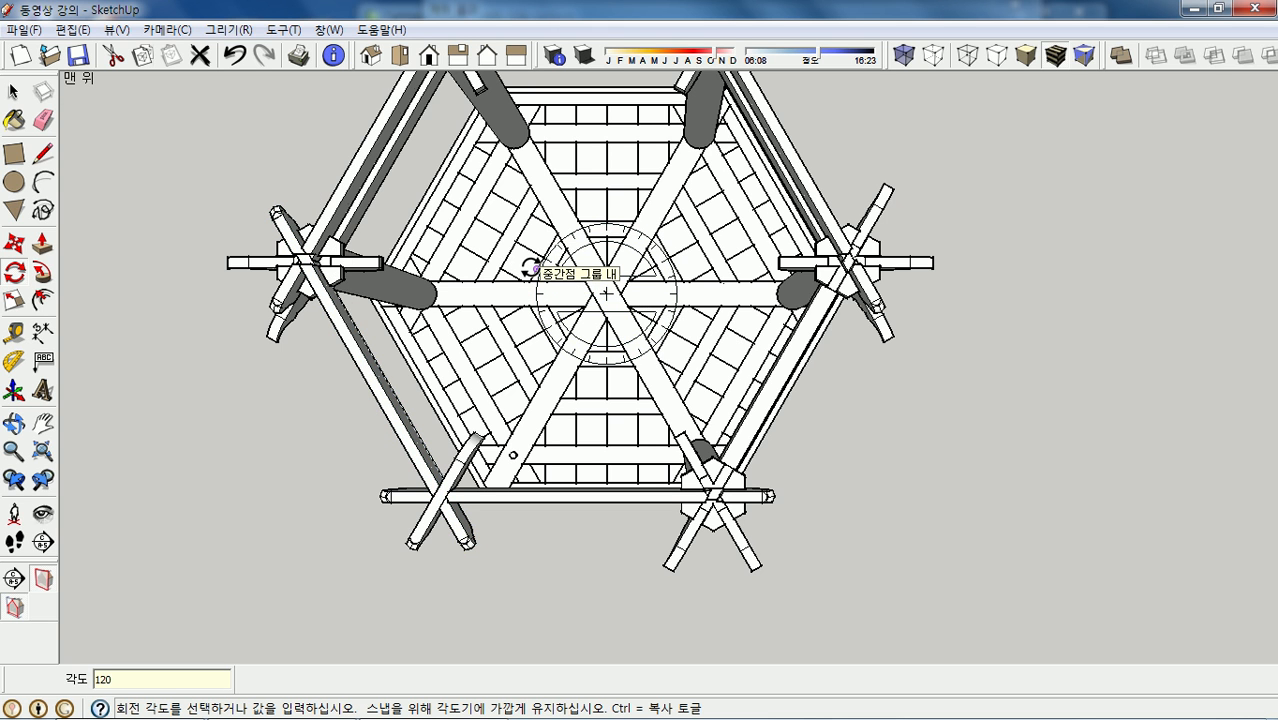
{"action": "key", "text": "Return"}
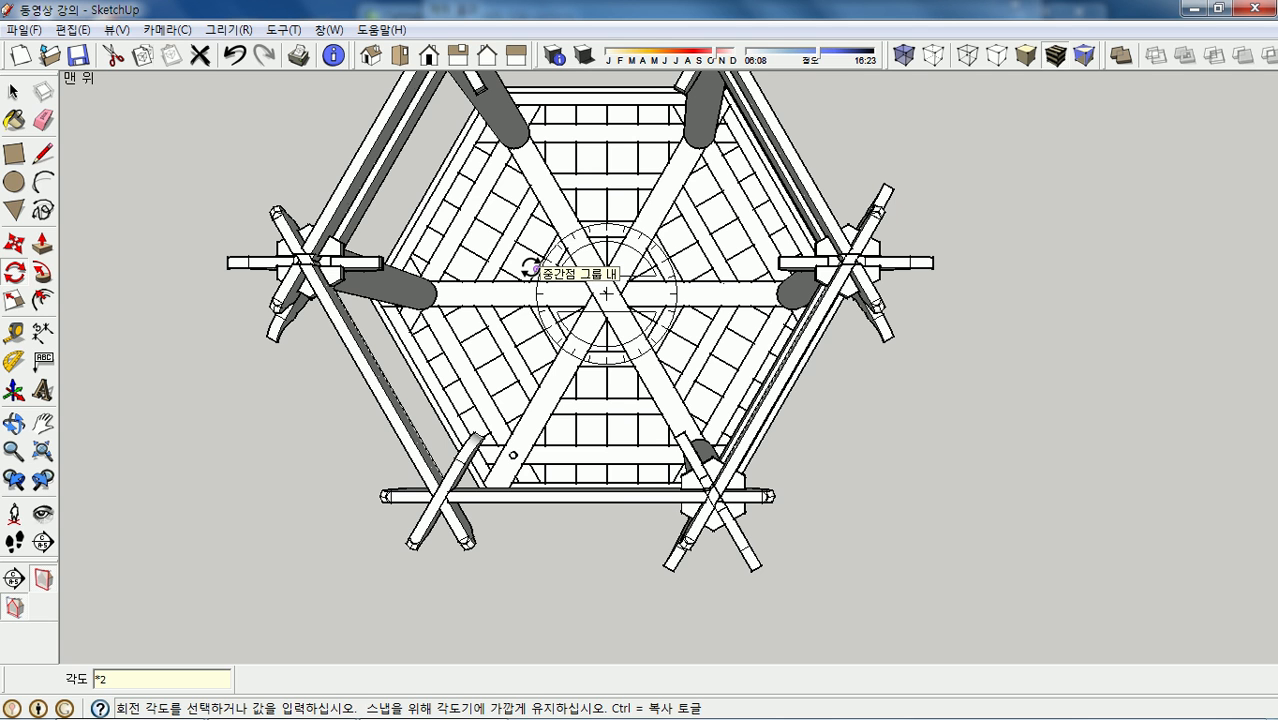
{"action": "key", "text": "space"}
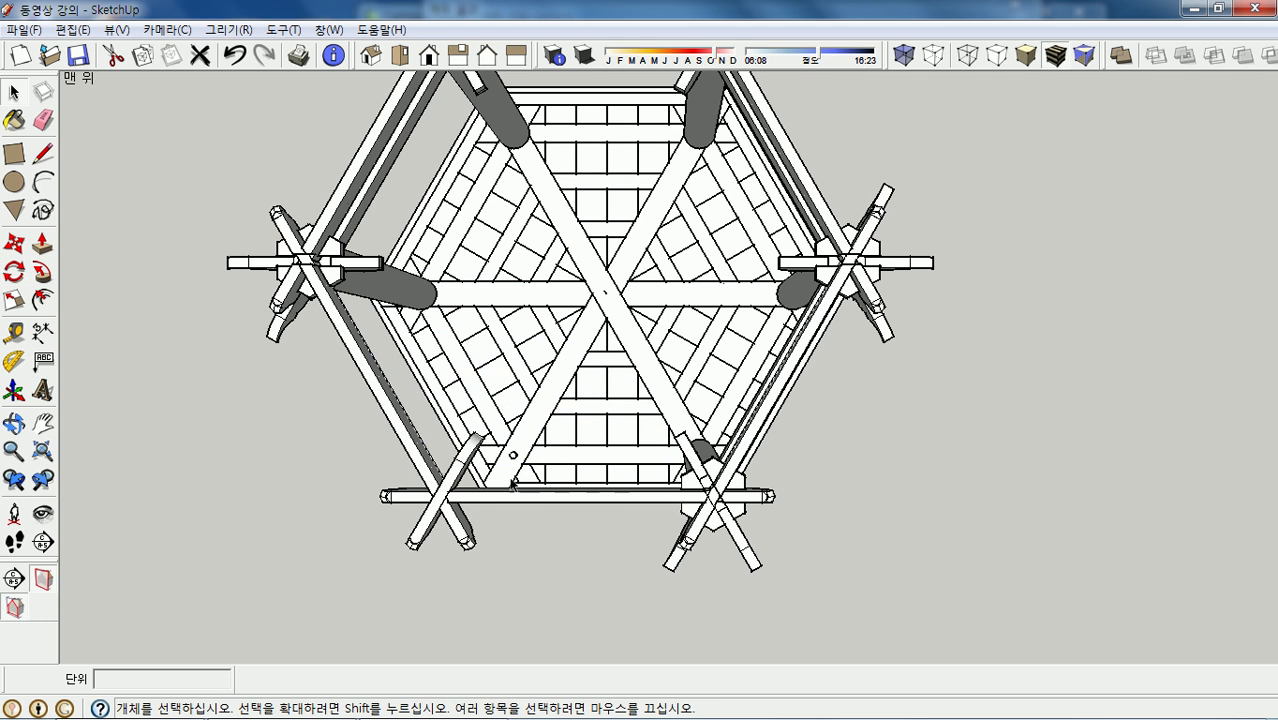
- Rotate-copy the lower-left short crossbar five times at 60° around the centre, then orbit to perspective
{"action": "left_click", "coordinate": [456, 479]}
{"action": "left_click", "coordinate": [14, 271]}
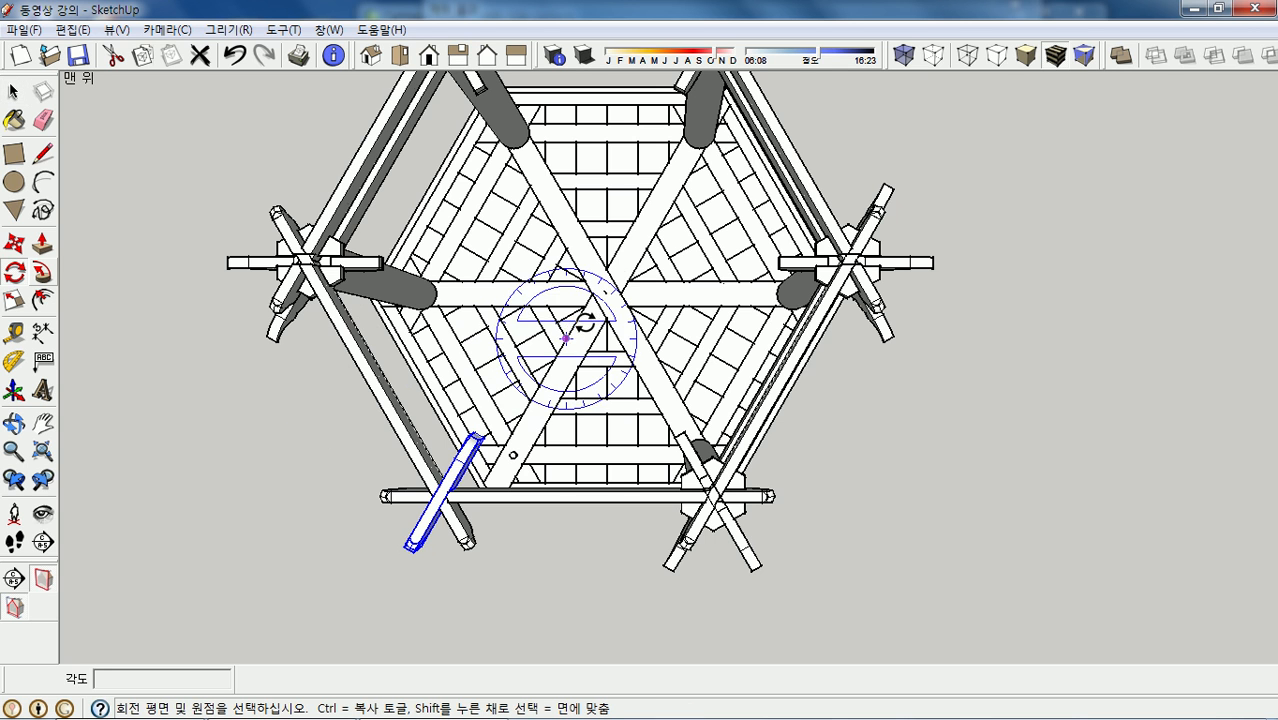
{"action": "left_click", "coordinate": [606, 293]}
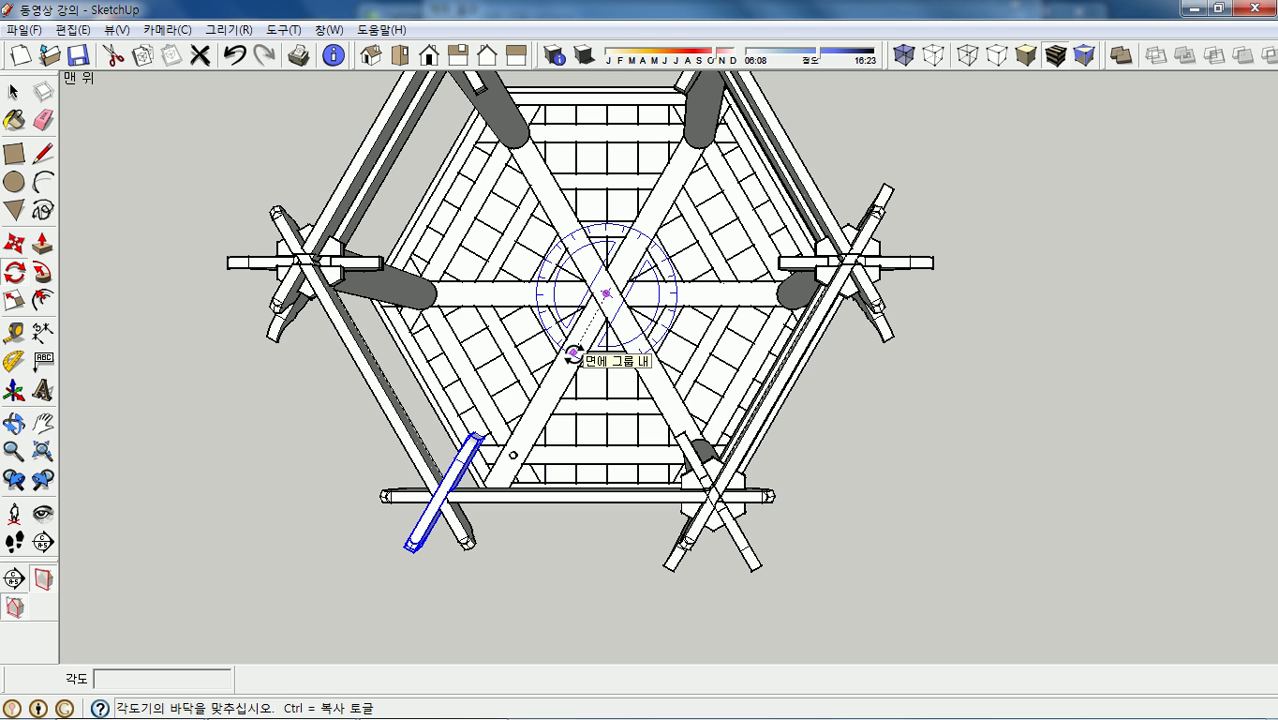
{"action": "left_click", "coordinate": [572, 352]}
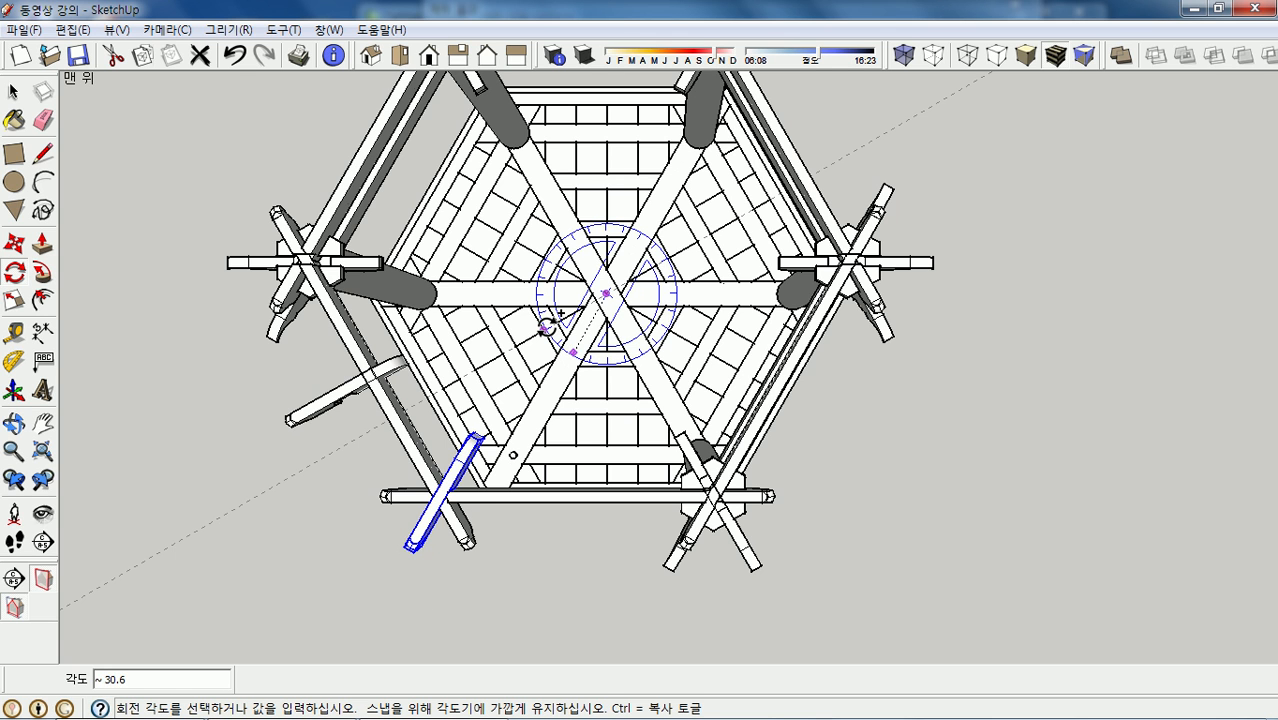
{"action": "key", "text": "Escape"}
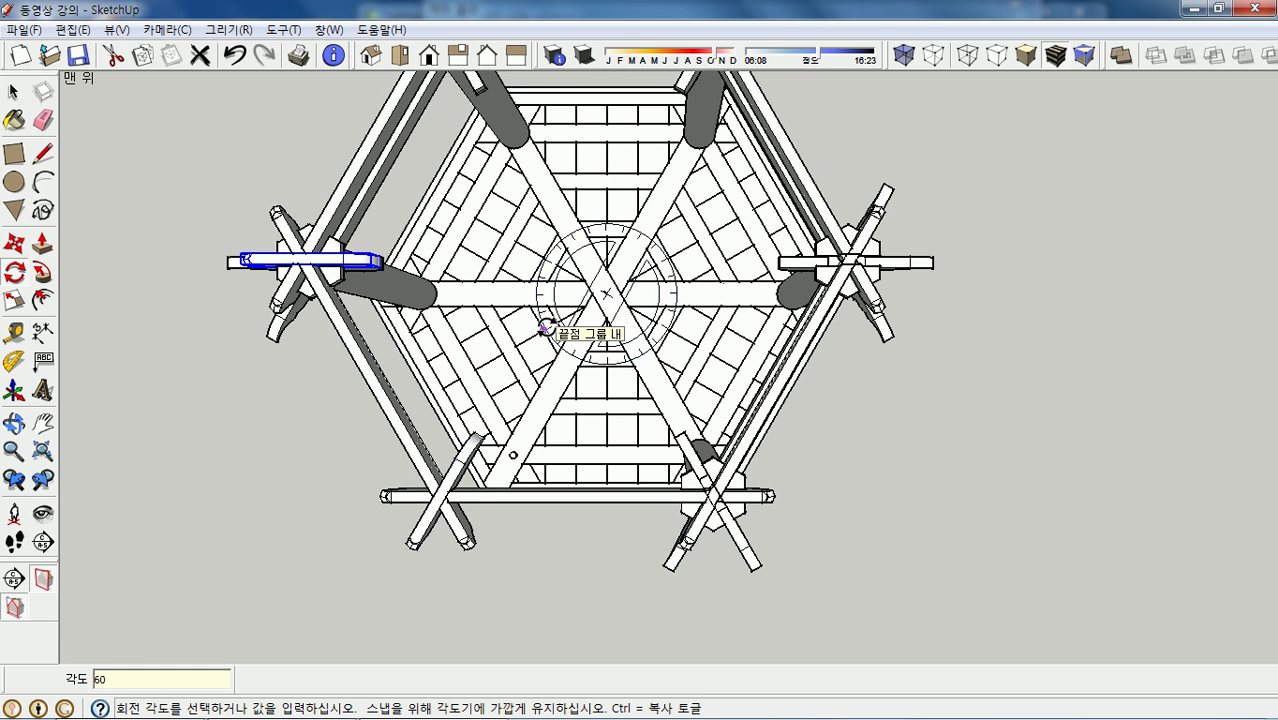
{"action": "key", "text": "Return"}
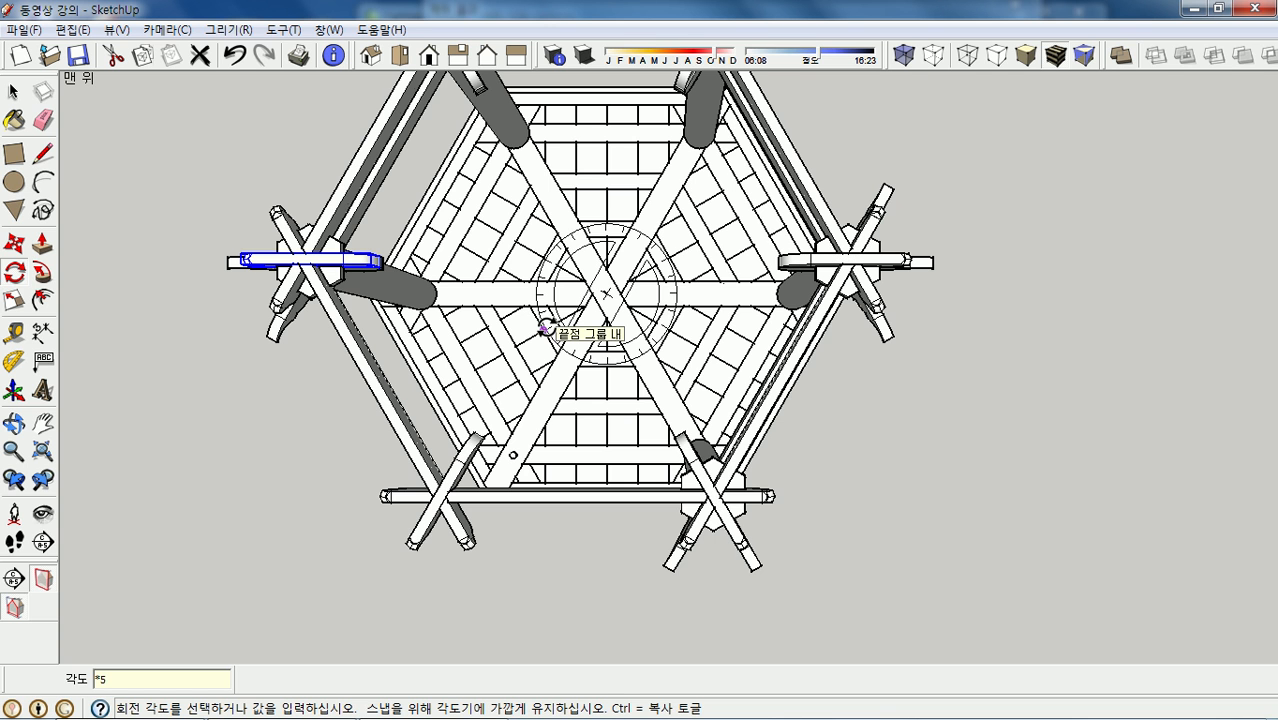
{"action": "scroll", "coordinate": [545, 328], "scroll_direction": "down", "scroll_amount": 1}
{"action": "key", "text": "space"}
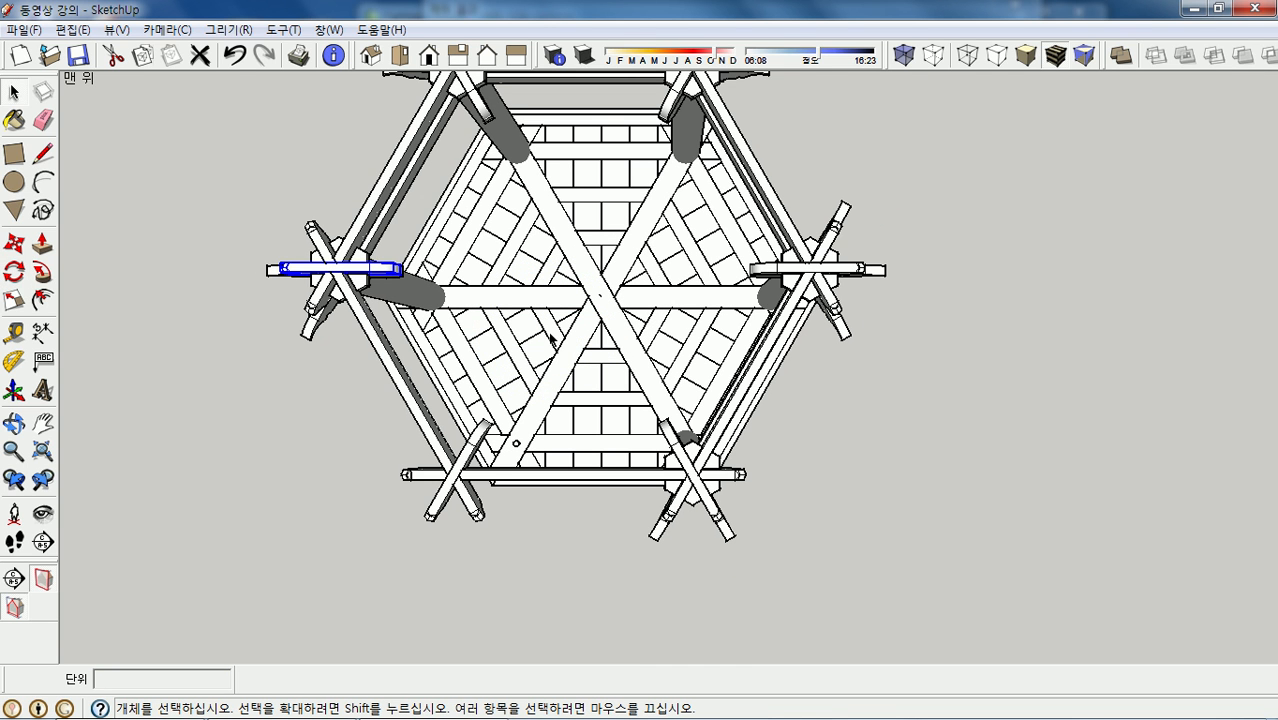
{"action": "left_click", "coordinate": [317, 457]}
{"action": "middle_click_drag", "start_coordinate": [662, 593], "coordinate": [641, 214]}
{"action": "scroll", "coordinate": [632, 288], "scroll_direction": "up", "scroll_amount": 2}
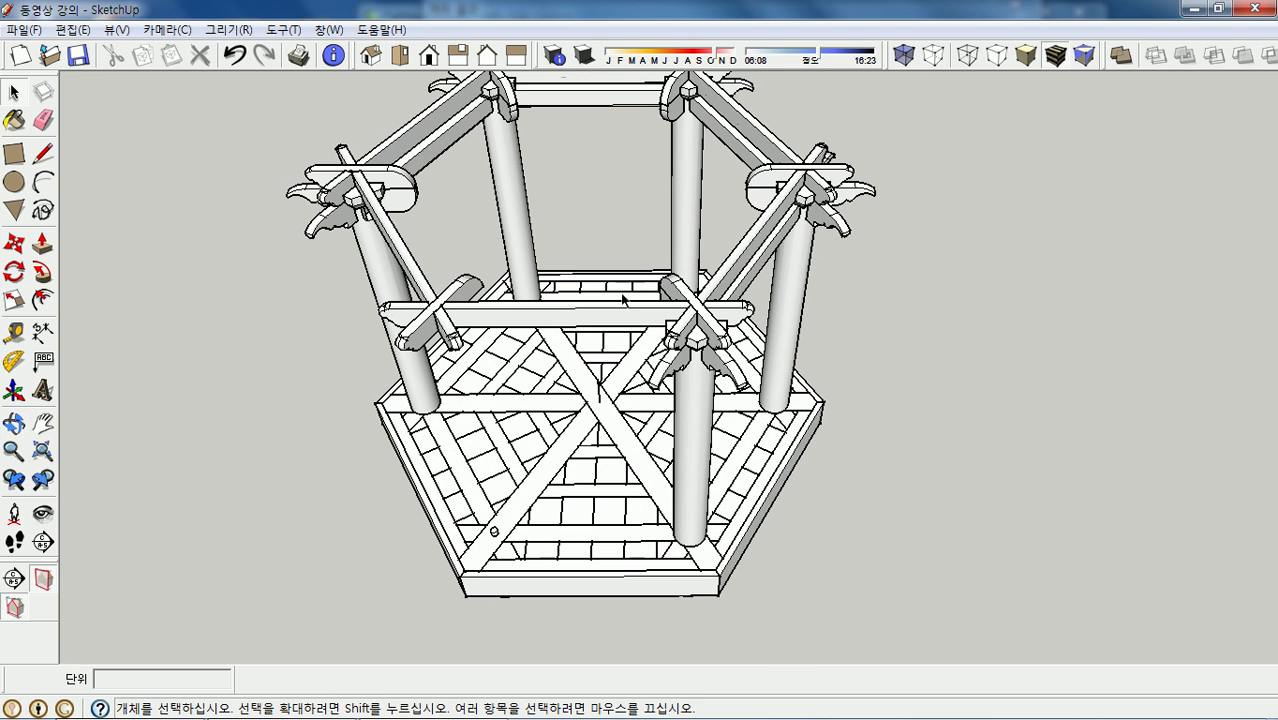
- Unhide all hidden brackets with Edit > Unhide > All
{"action": "left_click", "coordinate": [70, 29]}
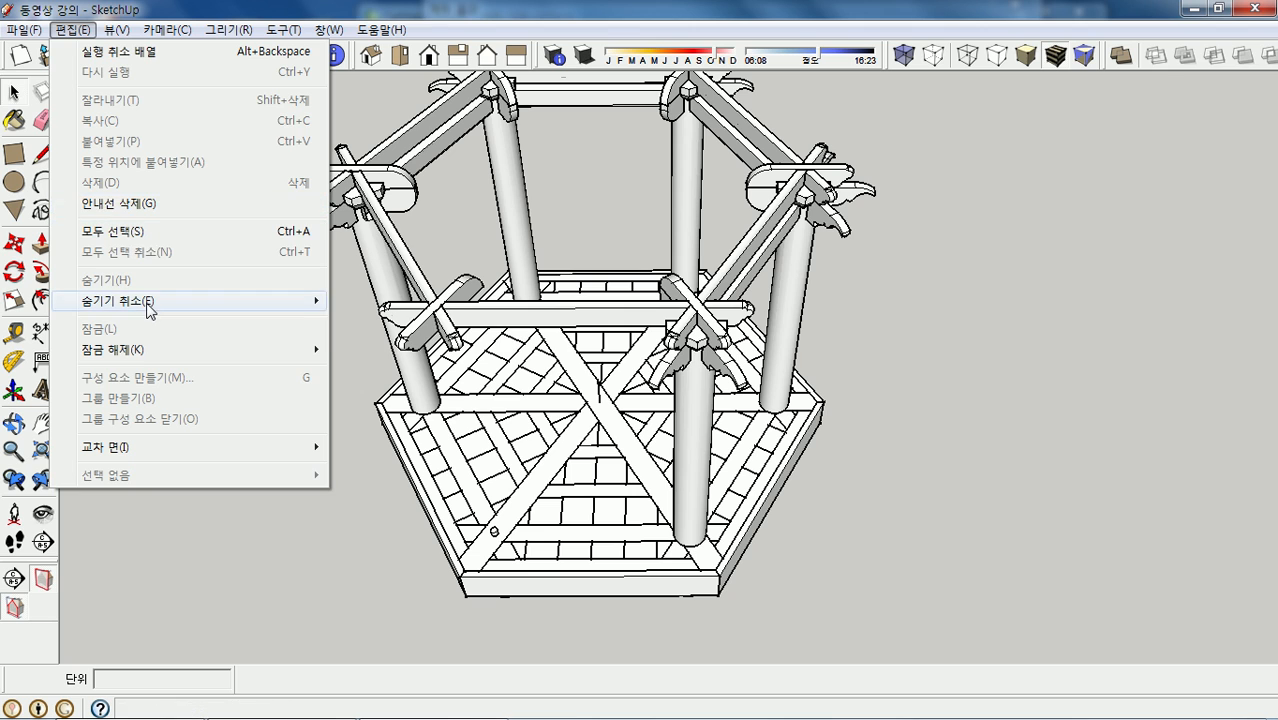
{"action": "mouse_move", "coordinate": [312, 303]}
{"action": "left_click", "coordinate": [376, 342]}
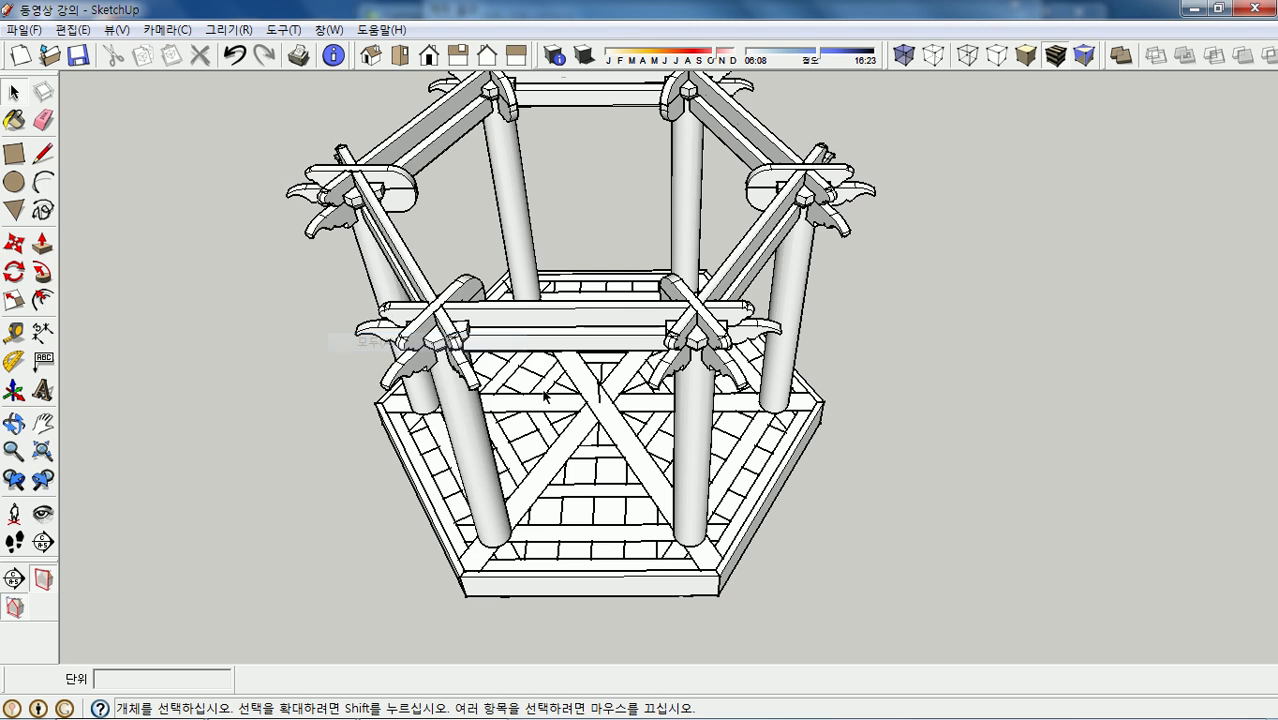
{"action": "scroll", "coordinate": [750, 287], "scroll_direction": "up", "scroll_amount": 2}
{"action": "scroll", "coordinate": [760, 260], "scroll_direction": "down", "scroll_amount": 4}
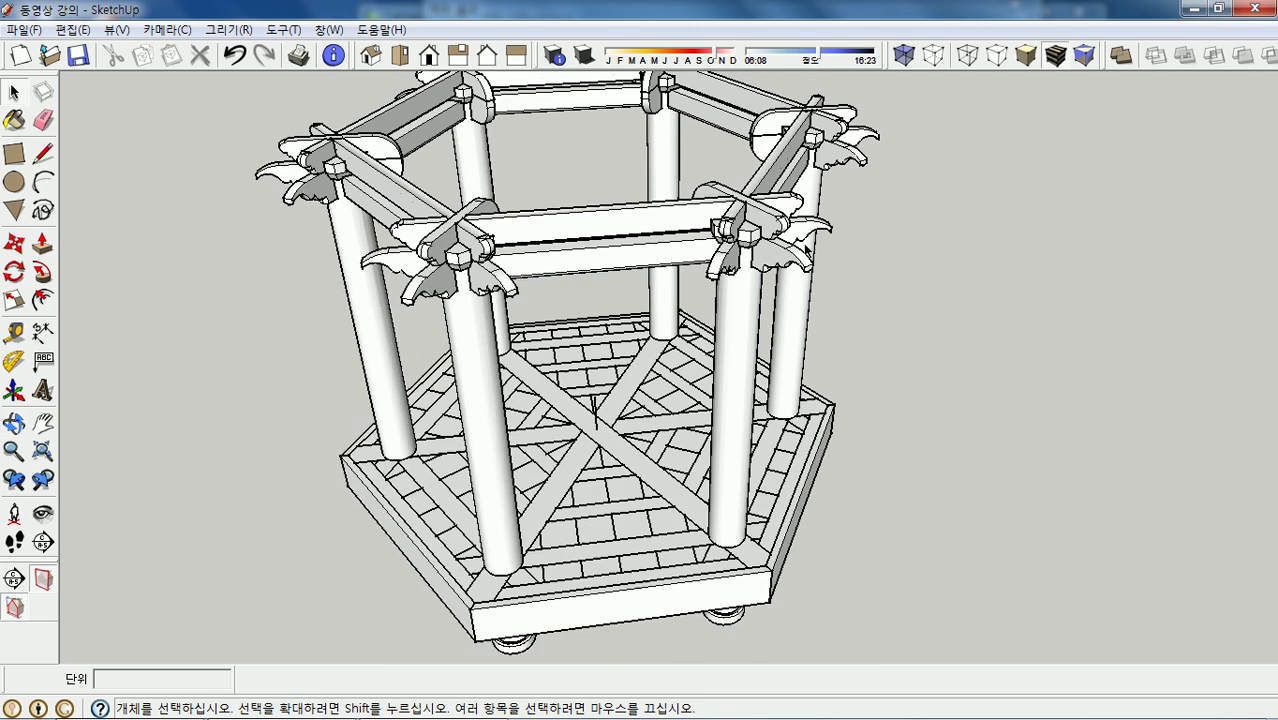
{"action": "scroll", "coordinate": [580, 243], "scroll_direction": "up", "scroll_amount": 3}
{"action": "scroll", "coordinate": [630, 422], "scroll_direction": "down", "scroll_amount": 3}
- Orbit around the complete frame, then show it in Top view and finally Iso view
{"action": "middle_click_drag", "start_coordinate": [767, 414], "coordinate": [509, 224]}
{"action": "scroll", "coordinate": [573, 234], "scroll_direction": "up", "scroll_amount": 5}
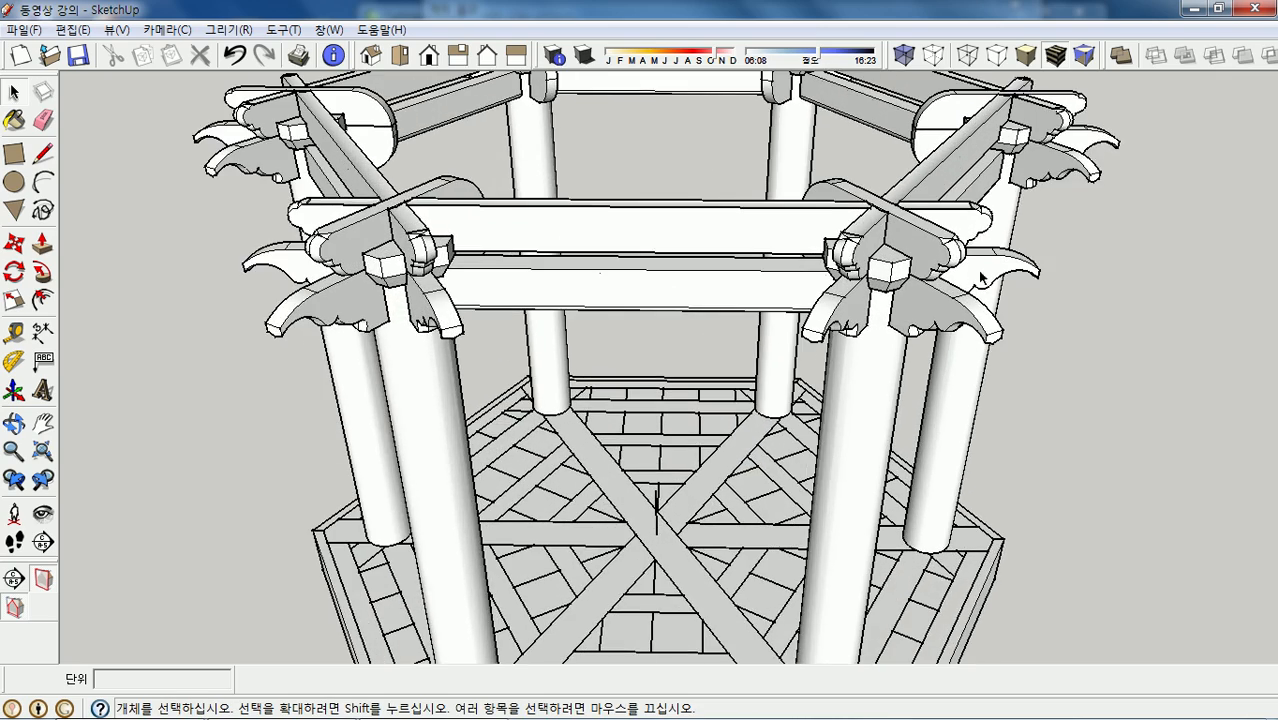
{"action": "scroll", "coordinate": [982, 280], "scroll_direction": "down", "scroll_amount": 3}
{"action": "mouse_move", "coordinate": [485, 268]}
{"action": "middle_mouse_down"}
{"action": "mouse_move", "coordinate": [471, 265]}
{"action": "mouse_move", "coordinate": [571, 262]}
{"action": "mouse_move", "coordinate": [689, 212]}
{"action": "middle_mouse_up"}
{"action": "scroll", "coordinate": [747, 430], "scroll_direction": "up", "scroll_amount": 5}
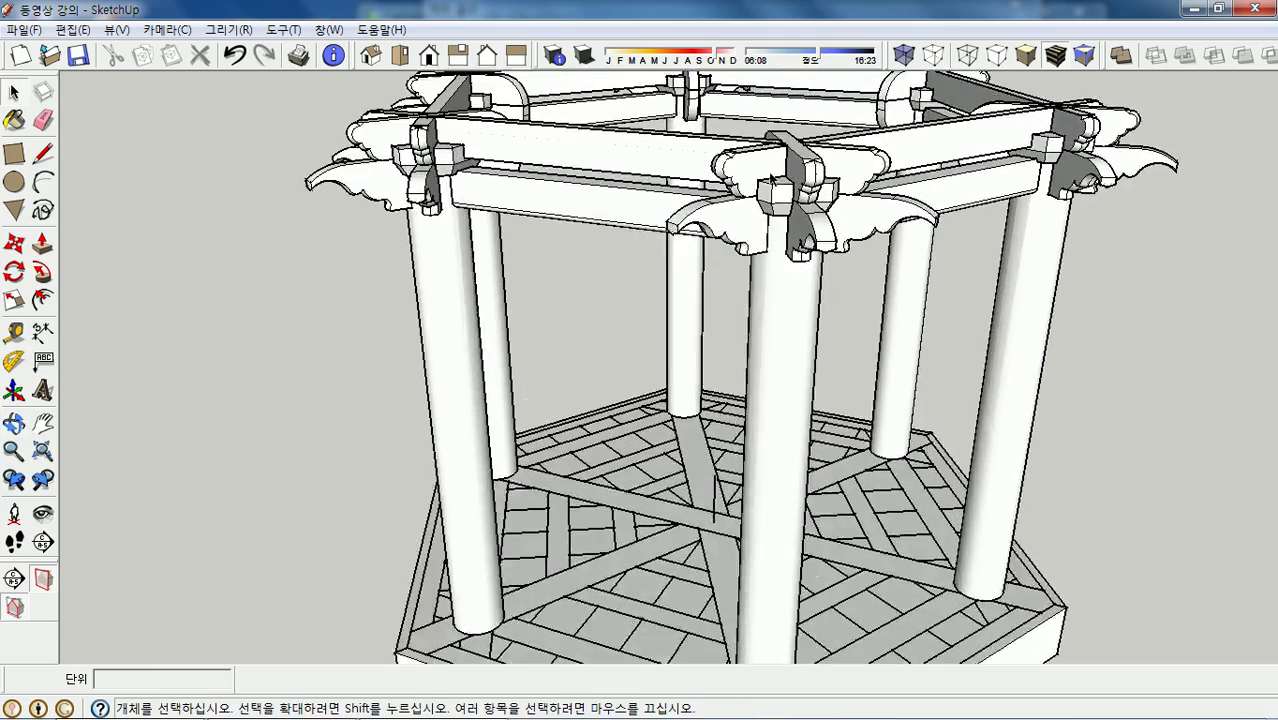
{"action": "key", "text": "F2"}
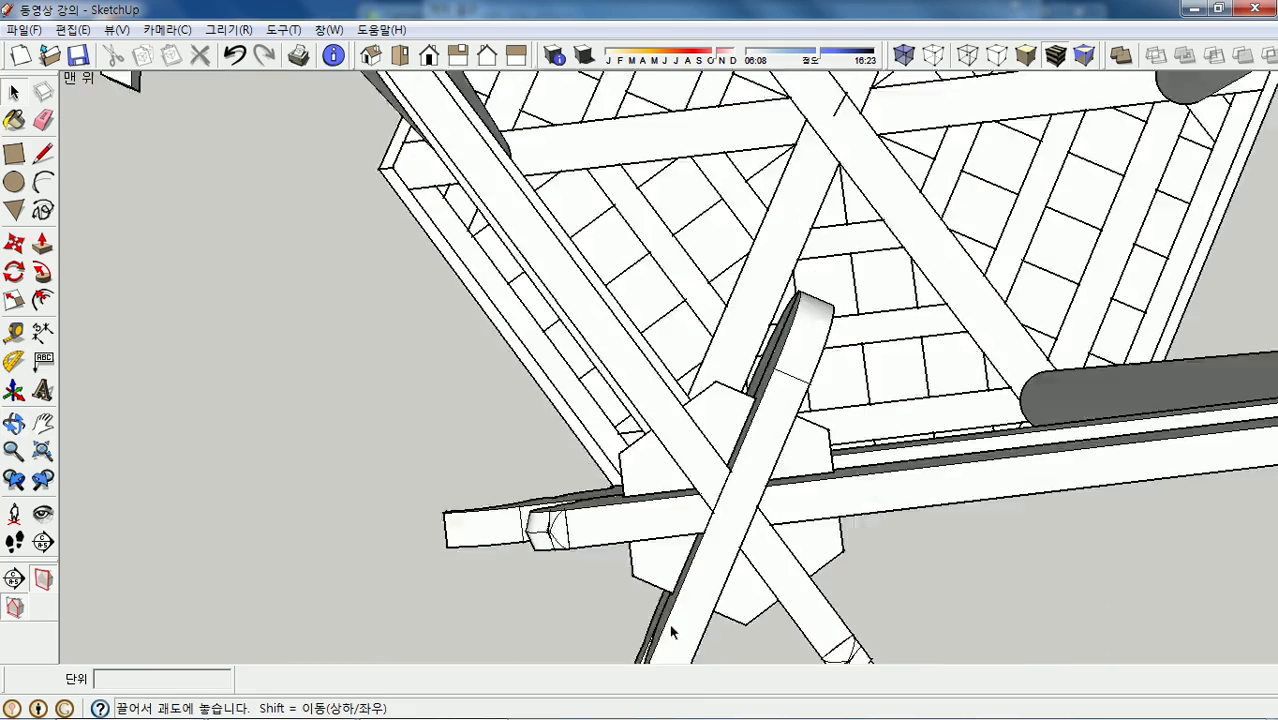
{"action": "middle_click_drag", "start_coordinate": [795, 425], "coordinate": [736, 365]}
{"action": "scroll", "coordinate": [787, 579], "scroll_direction": "down", "scroll_amount": 3}
{"action": "scroll", "coordinate": [850, 360], "scroll_direction": "up", "scroll_amount": 1}
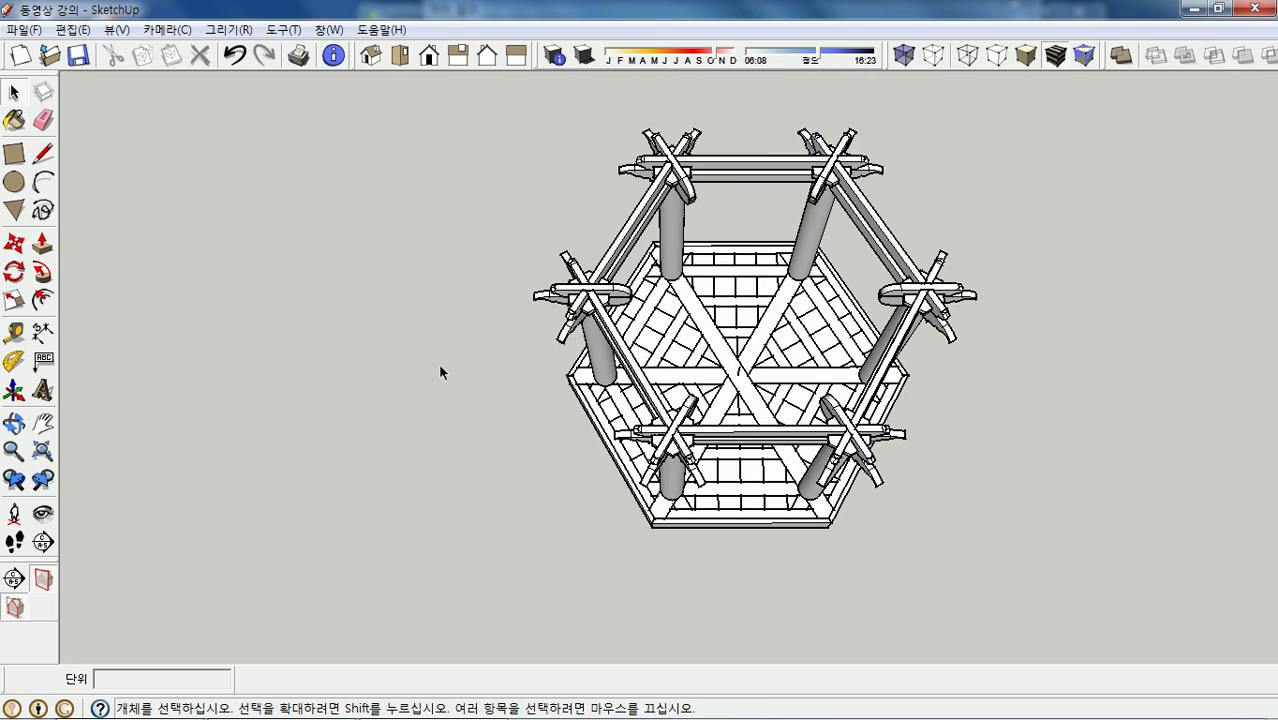
{"action": "scroll", "coordinate": [503, 345], "scroll_direction": "down", "scroll_amount": 1}
{"action": "left_click", "coordinate": [401, 58]}
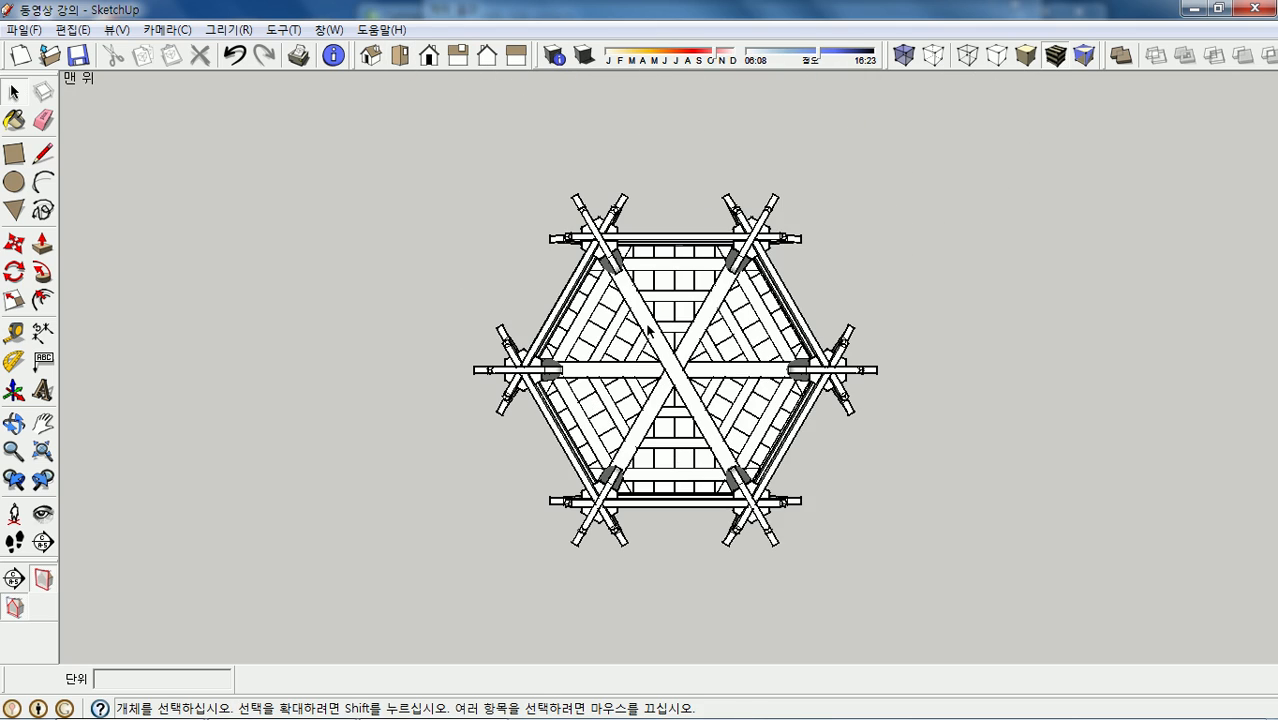
{"action": "left_click", "coordinate": [371, 54]}
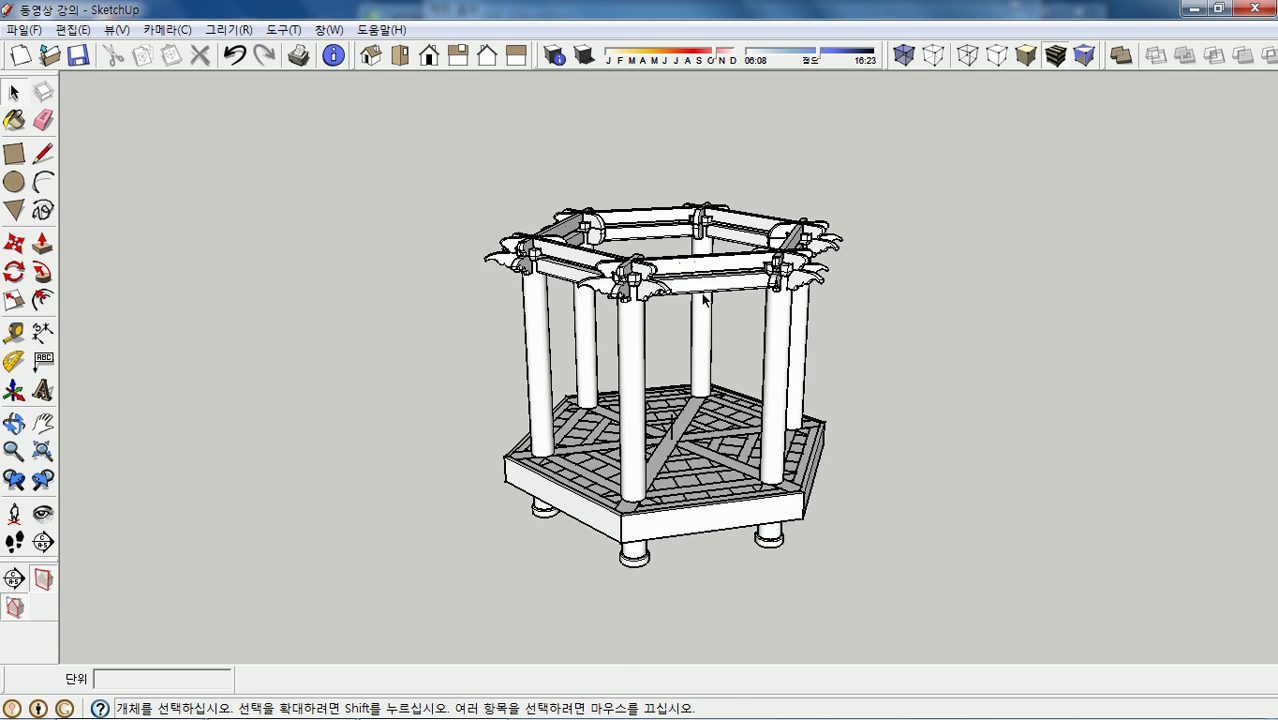